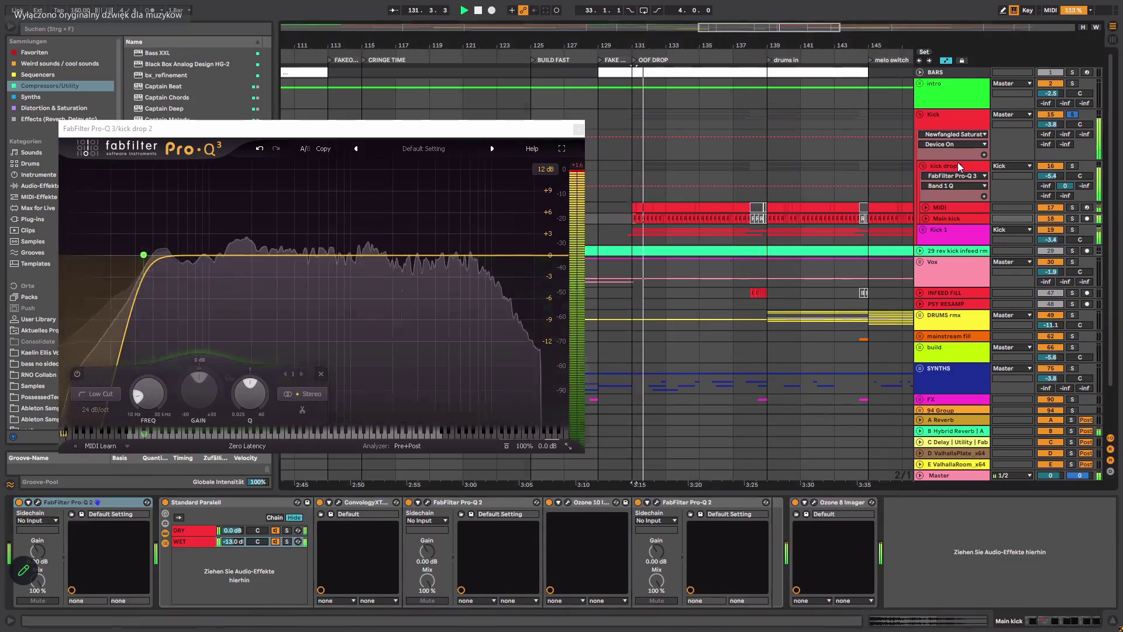
# Adjust the frequency and slope of the low-cut band in the FabFilter Pro-Q 3 on kick drop 2.
pyautogui.click(957, 163)
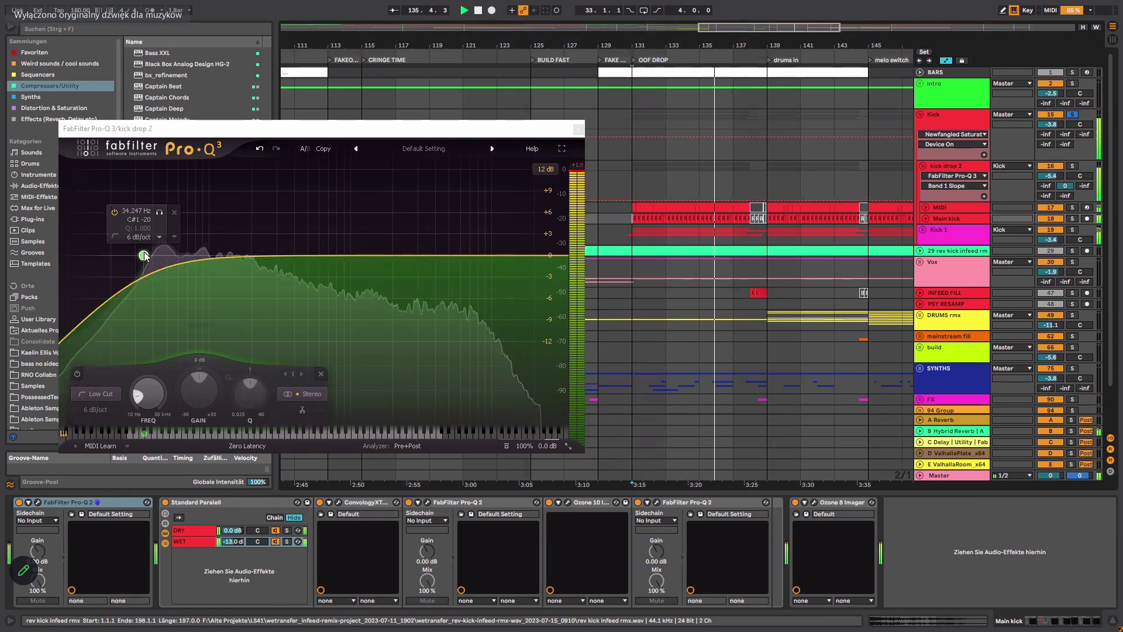
pyautogui.moveTo(143, 255)
pyautogui.mouseDown()
pyautogui.moveTo(170, 255)
pyautogui.moveTo(148, 255)
pyautogui.mouseUp()
pyautogui.scroll(2, 170, 255)
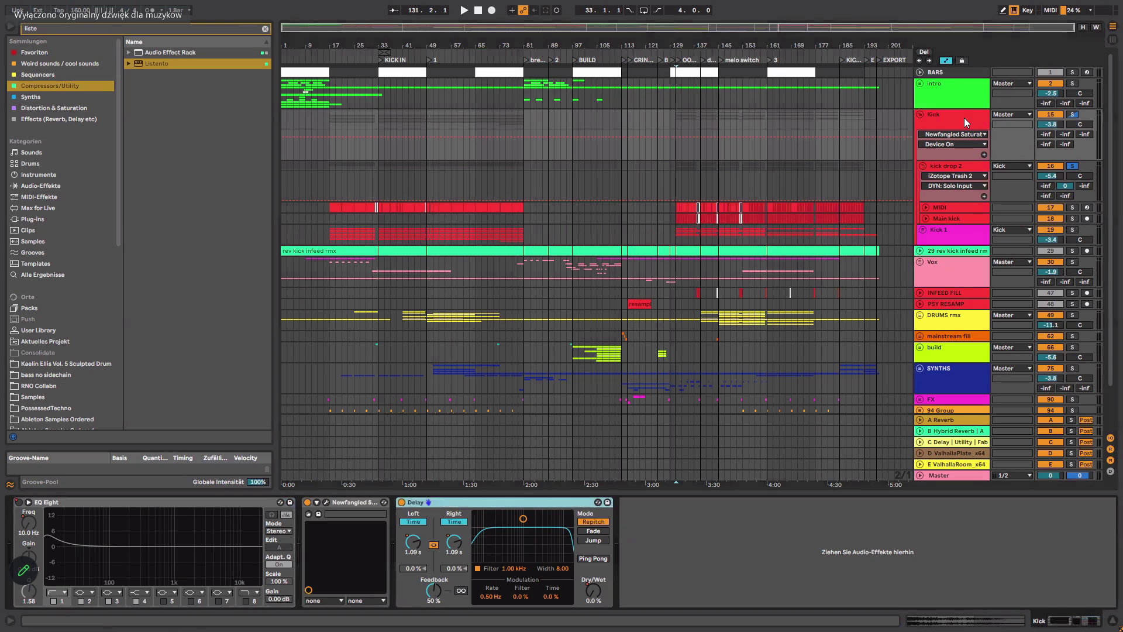
# Bypass the Newfangled Saturate on the Kick group and bring up the device chains of kick drop 2 and Main kick.
pyautogui.click(307, 503)
pyautogui.click(947, 169)
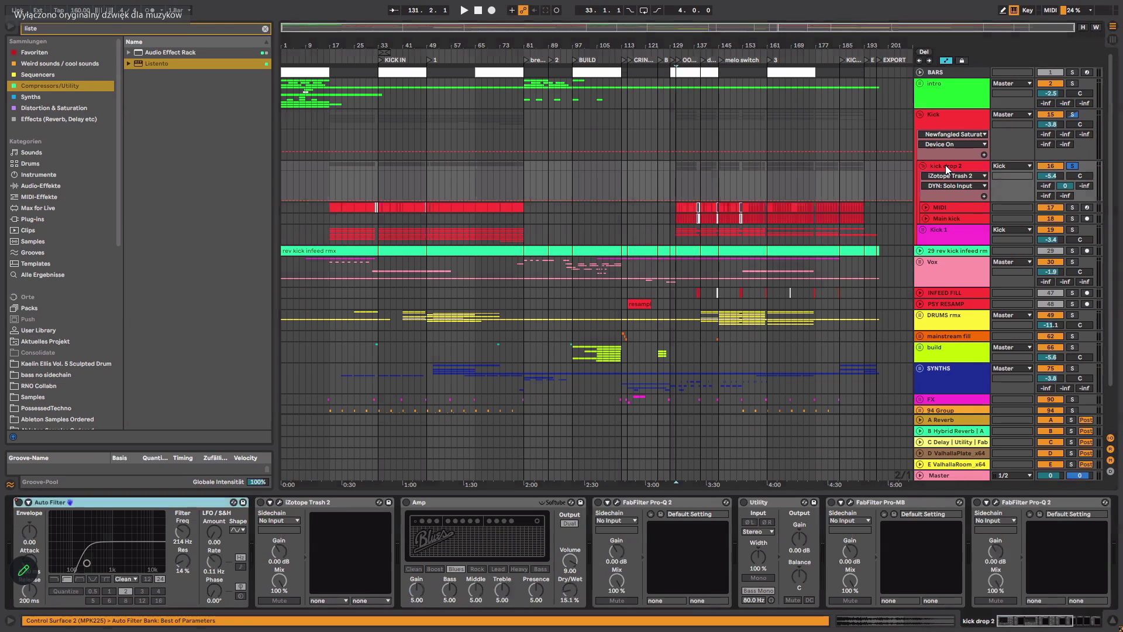
pyautogui.click(952, 220)
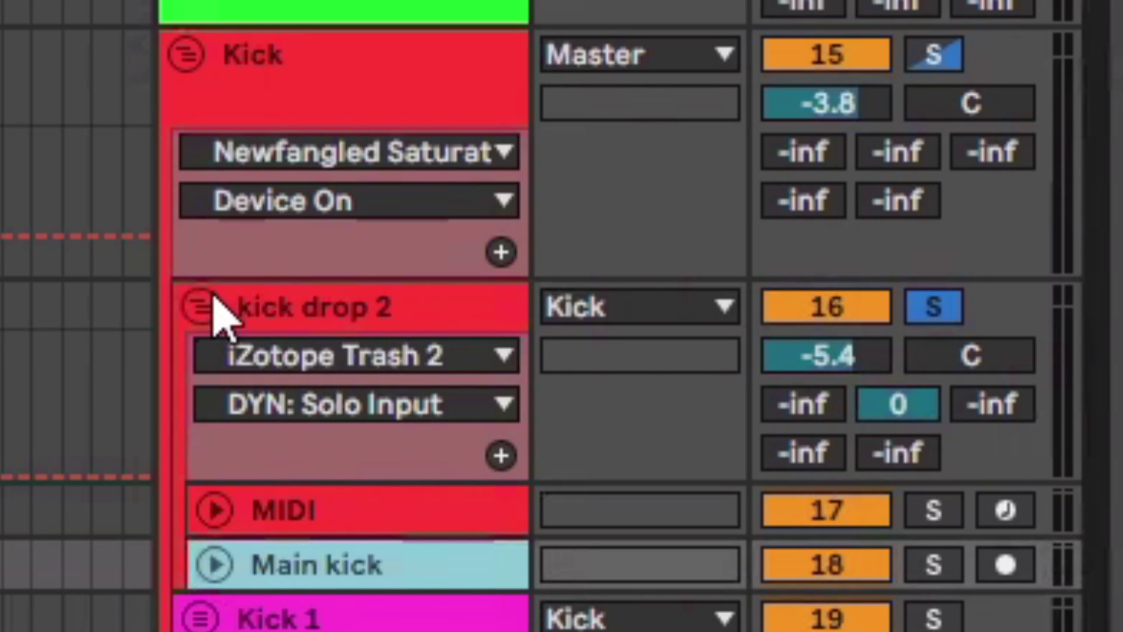
# Collapse the kick drop 2 group and compare the device chains of kick drop 2 and Kick 1.
pyautogui.click(201, 305)
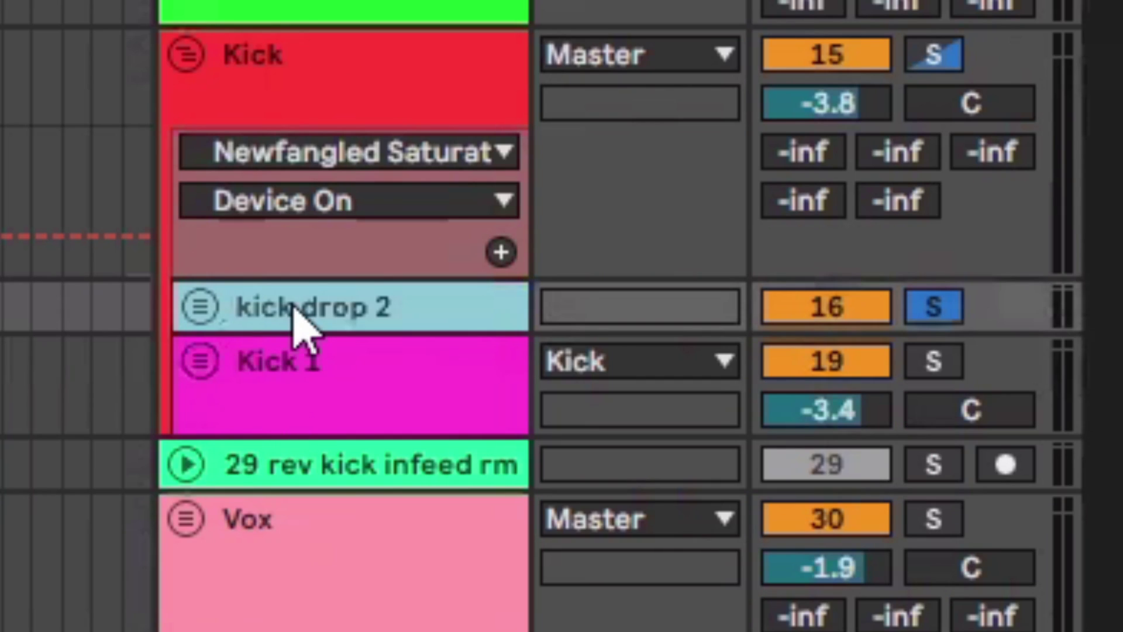
pyautogui.click(318, 431)
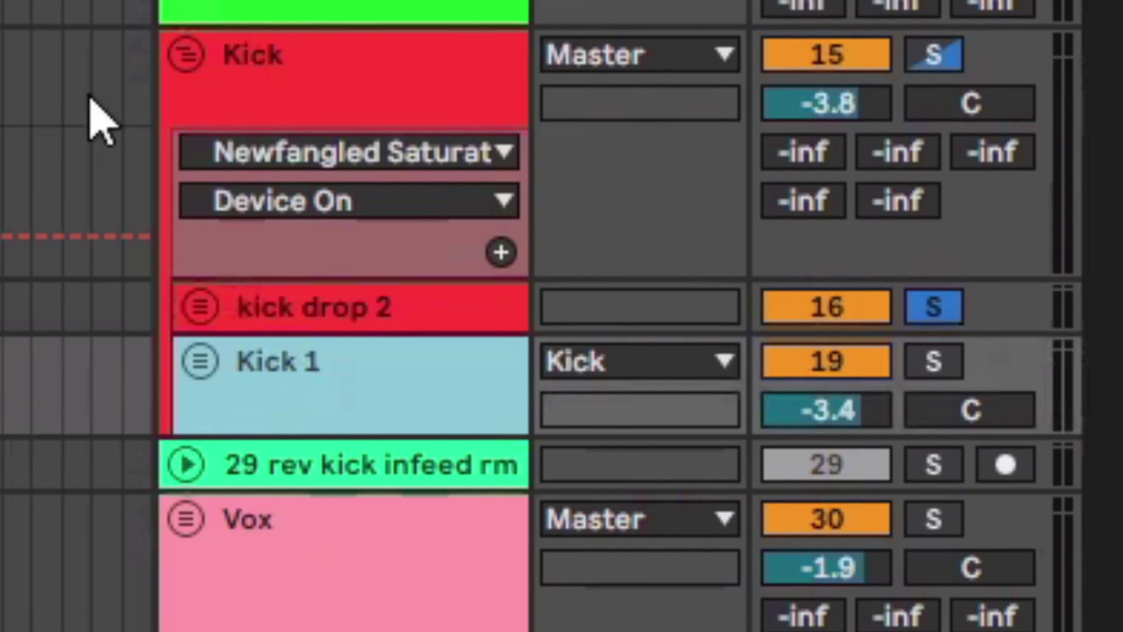
pyautogui.click(275, 319)
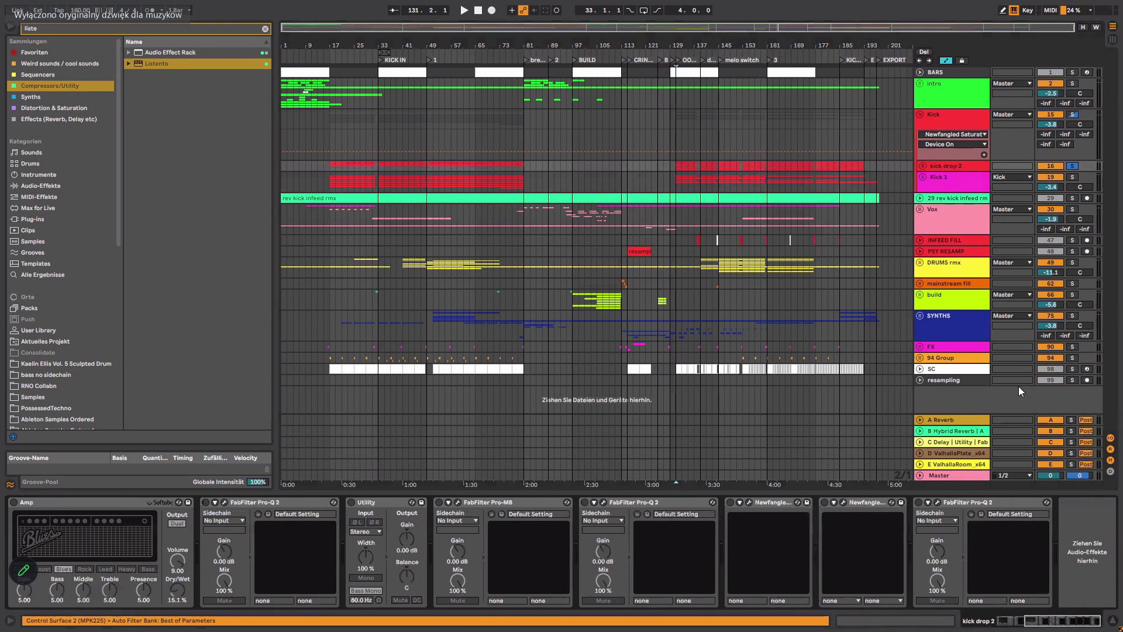
pyautogui.click(955, 183)
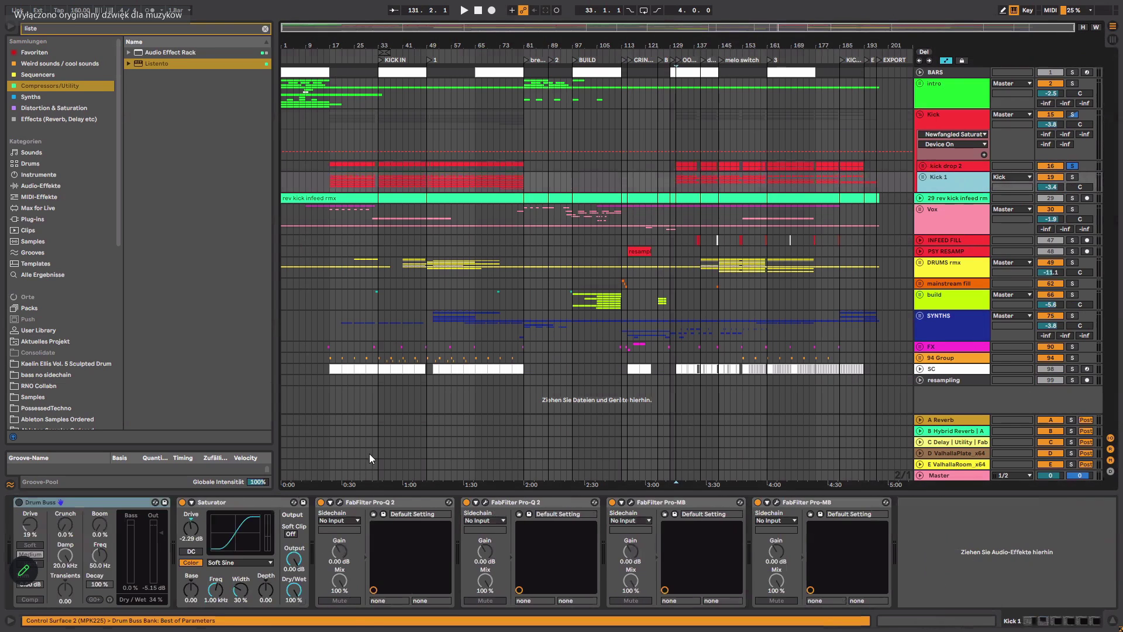
# Expand the outer Kick 1 group and examine the devices on its layers, including the nested Kick 1 group, RAW-Kick and Kick 909.
pyautogui.click(924, 176)
pyautogui.click(959, 237)
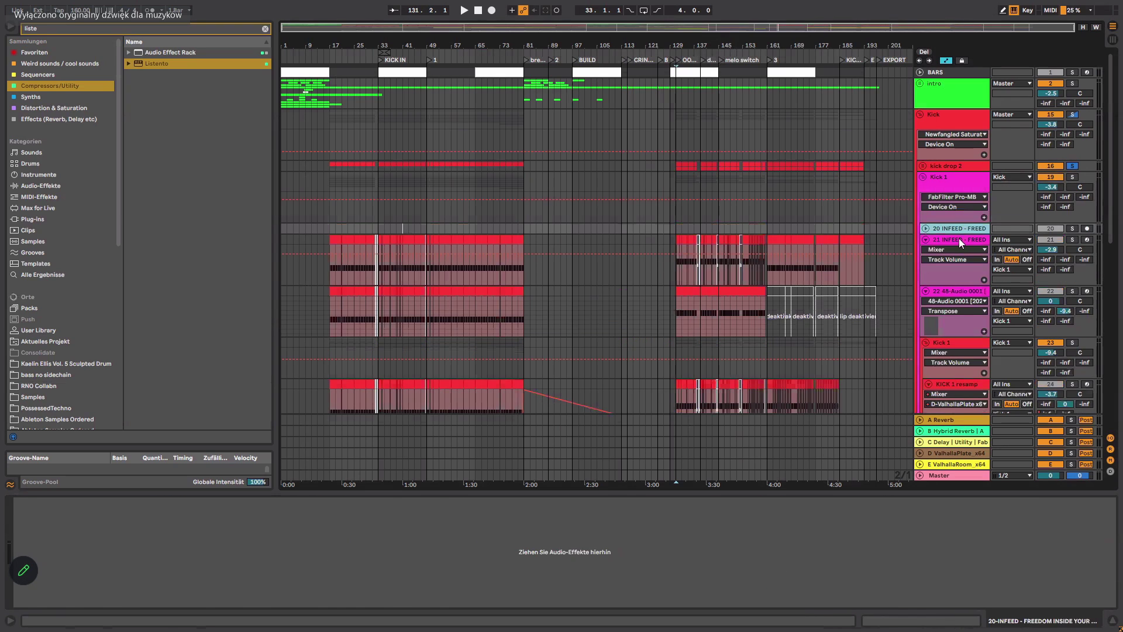
pyautogui.click(957, 289)
pyautogui.click(960, 341)
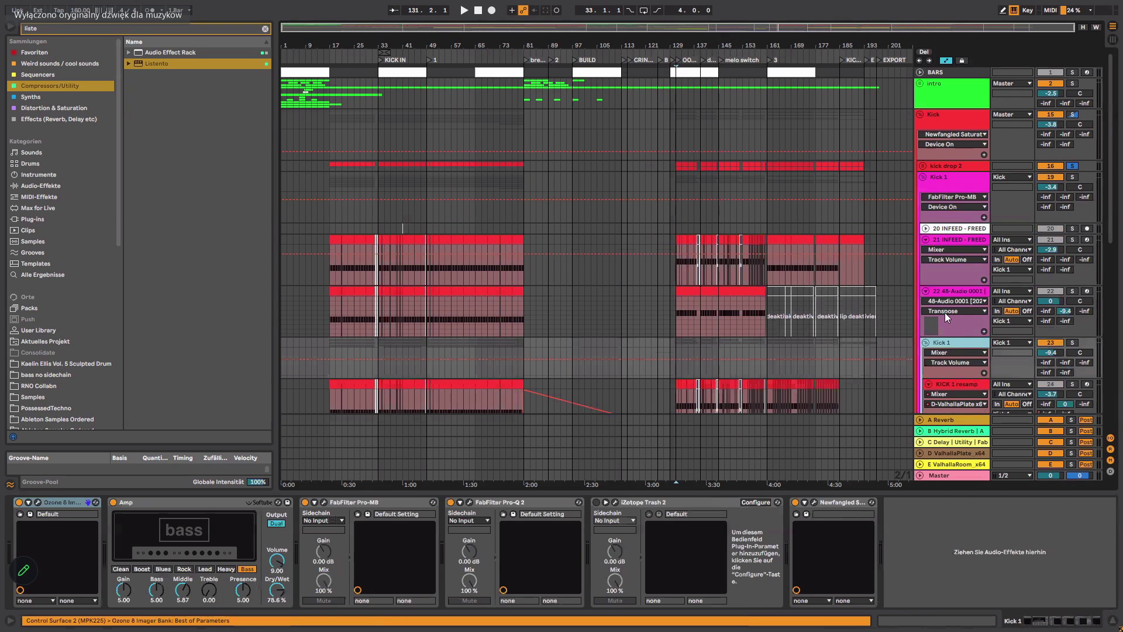
pyautogui.scroll(-2, 945, 312)
pyautogui.scroll(-2, 988, 298)
pyautogui.click(948, 325)
pyautogui.click(956, 339)
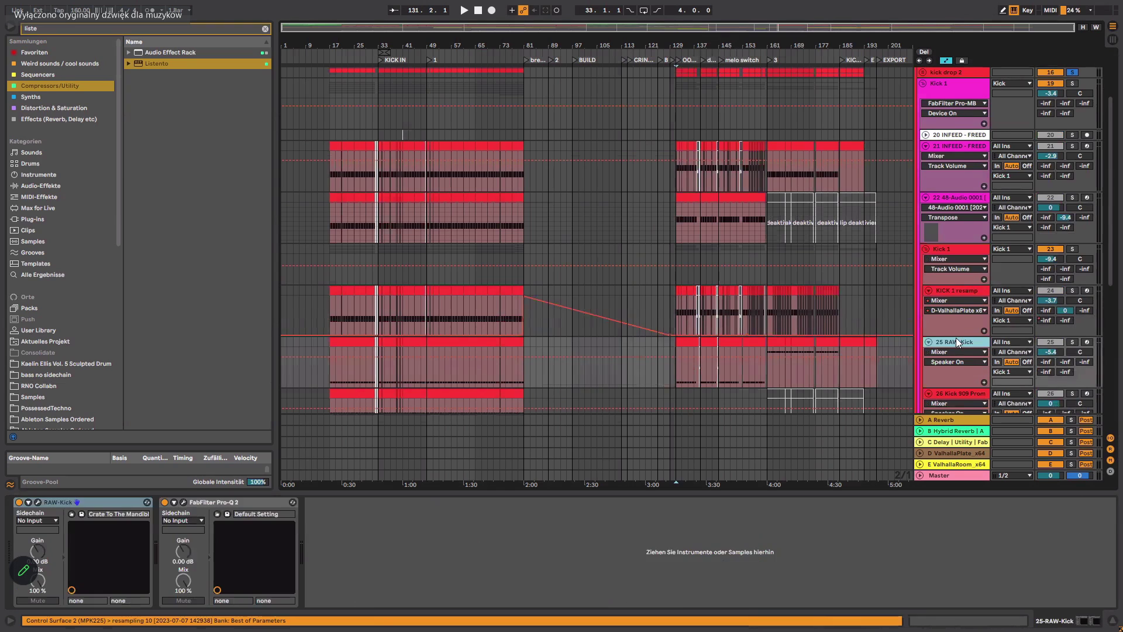
pyautogui.scroll(-2, 955, 337)
pyautogui.click(953, 335)
# Collapse the nested Kick 1 group and the outer Kick 1 group.
pyautogui.scroll(4, 1004, 350)
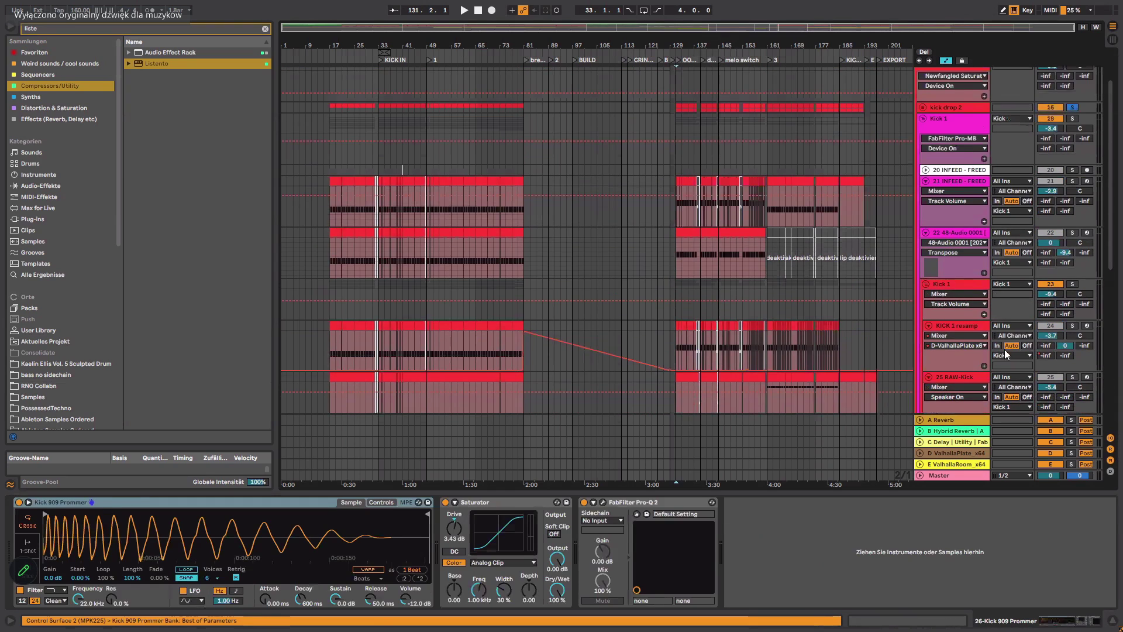
pyautogui.click(939, 285)
pyautogui.click(923, 283)
pyautogui.scroll(3, 927, 216)
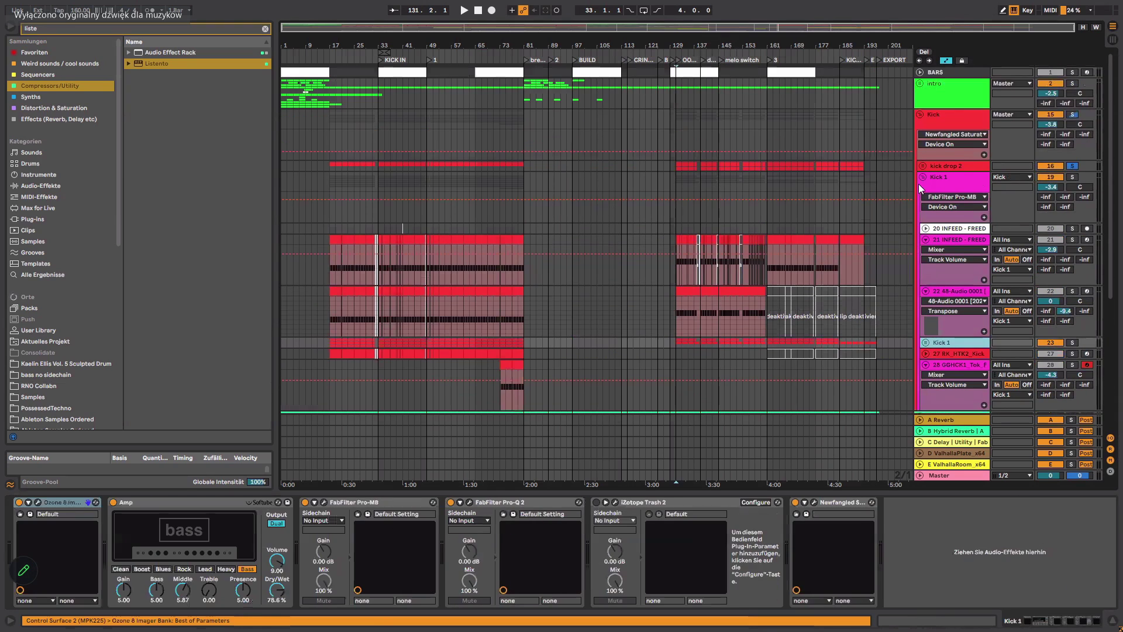
pyautogui.click(923, 177)
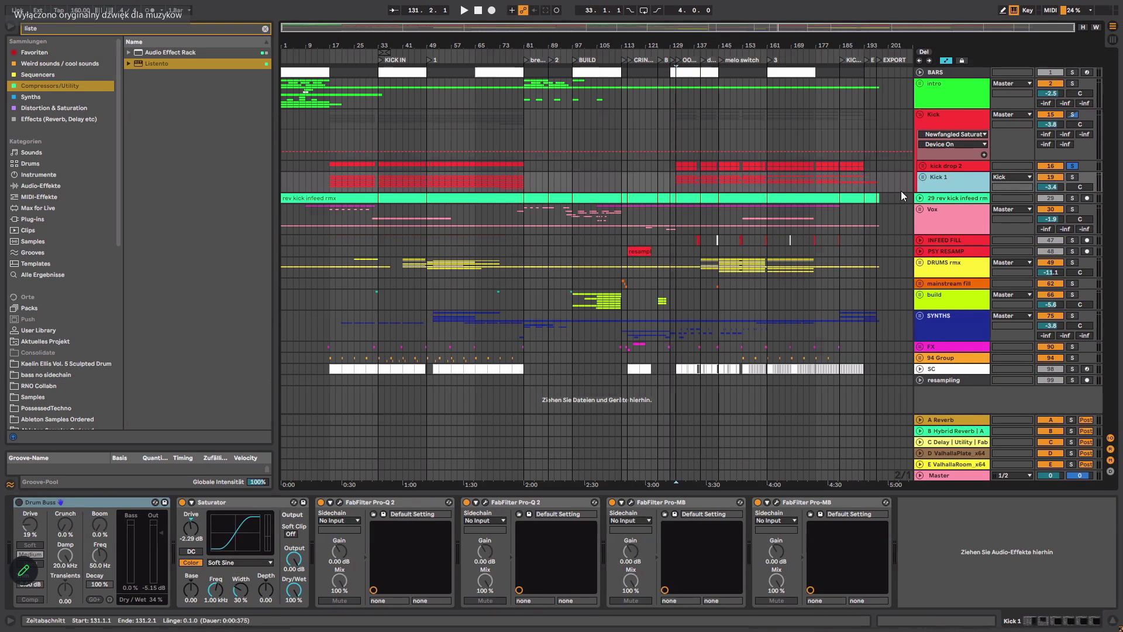
# Review the kick drop 2 device chain through to its last Pro-Q 2 and expand the group's tracks.
pyautogui.click(964, 163)
pyautogui.moveTo(1027, 621); pyautogui.dragTo(1072, 619)
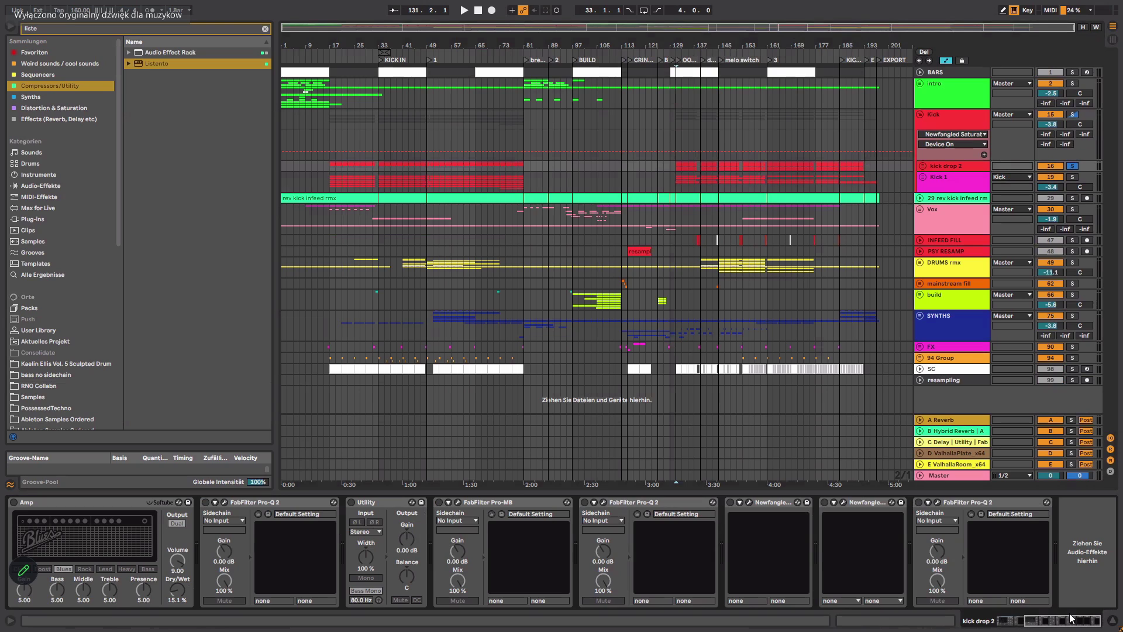
pyautogui.click(923, 166)
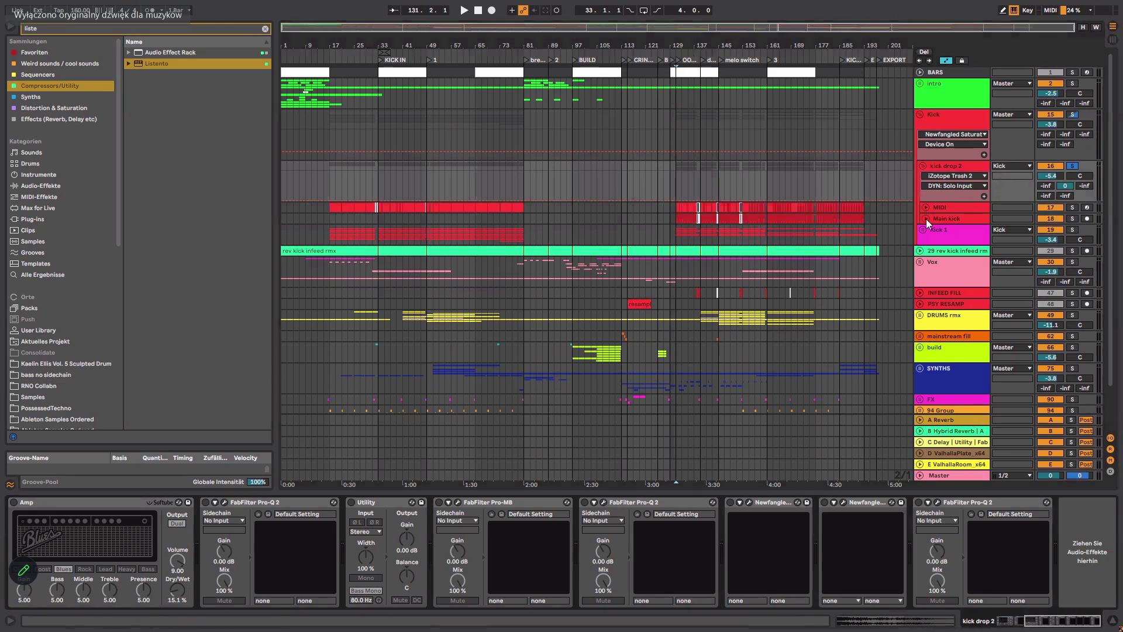
# Solo the Main kick track and start playback from bar 132.
pyautogui.click(1072, 218)
pyautogui.click(681, 219)
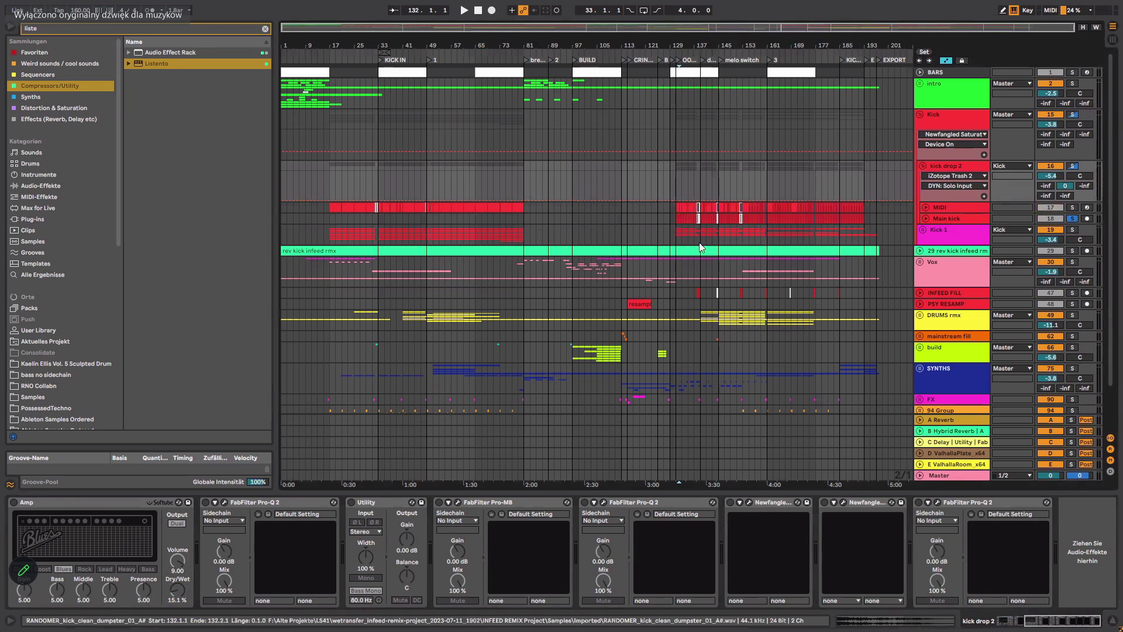
pyautogui.press('space')
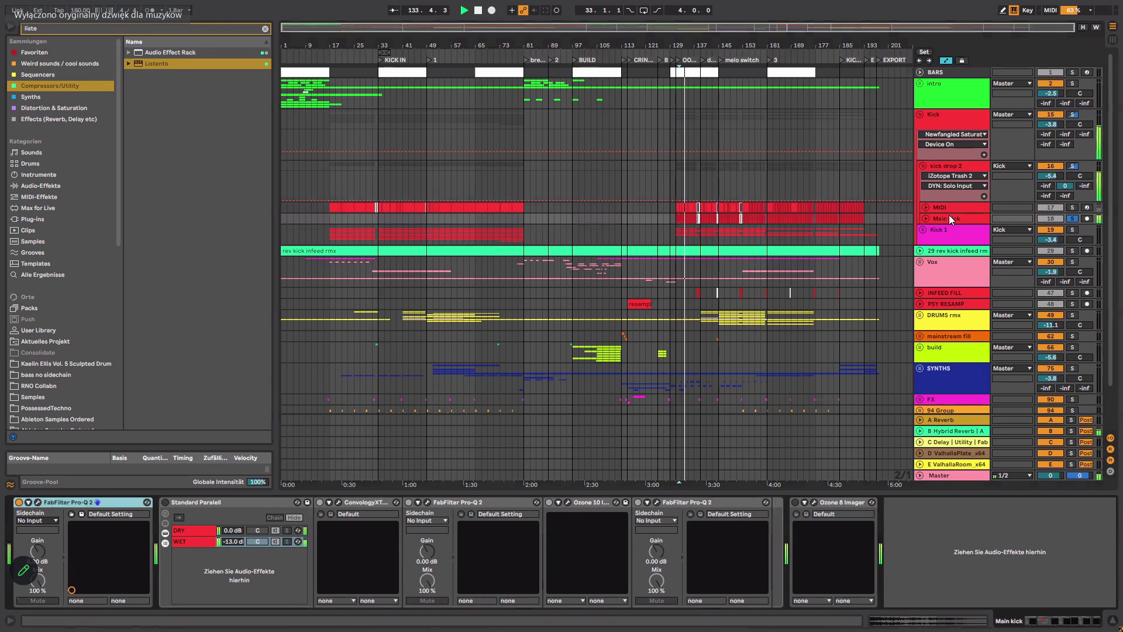
# Check the device chains of kick drop 2 and the Kick group during playback, and stop the transport.
pyautogui.click(945, 170)
pyautogui.click(941, 120)
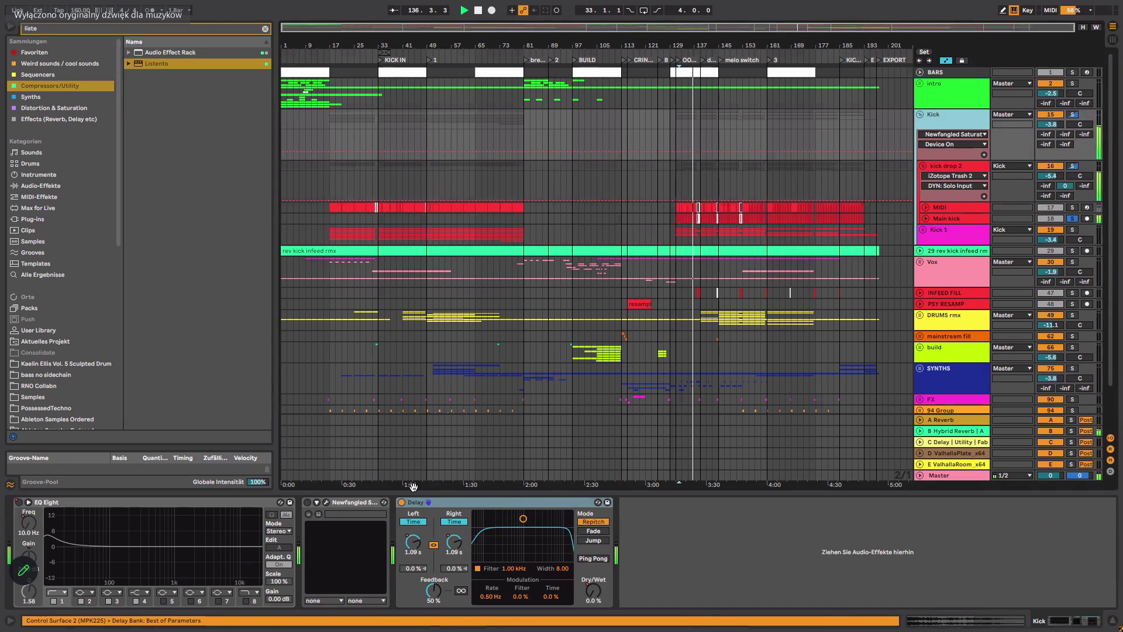
pyautogui.press('space')
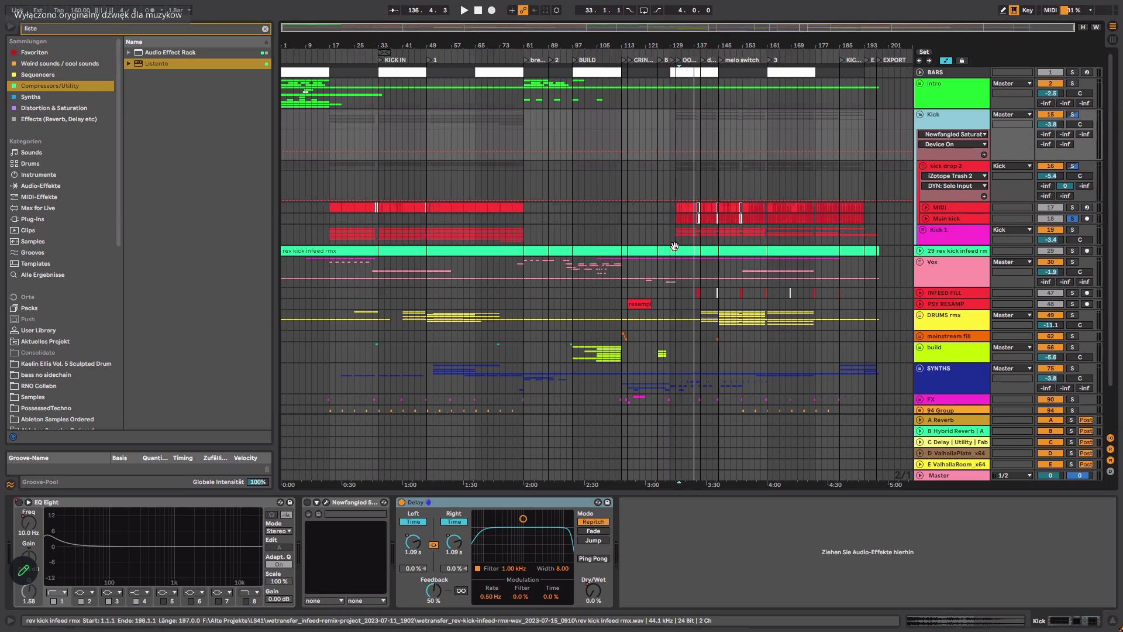
# Turn on the Standard Paralell rack on the Main kick track and display its WET chain.
pyautogui.click(951, 218)
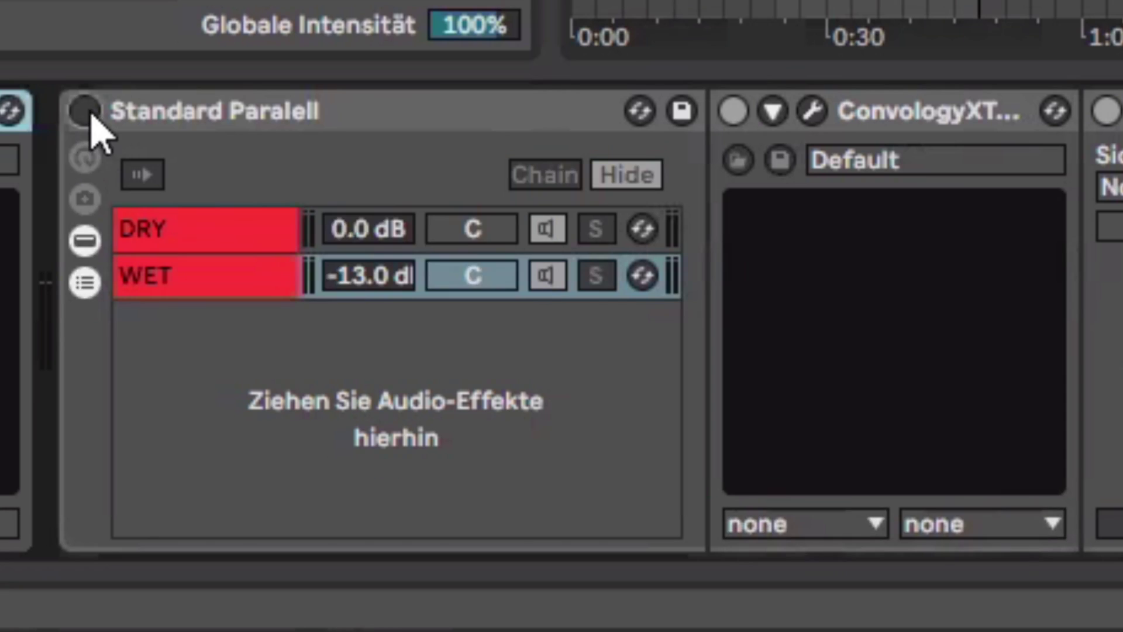
pyautogui.click(166, 503)
pyautogui.click(190, 542)
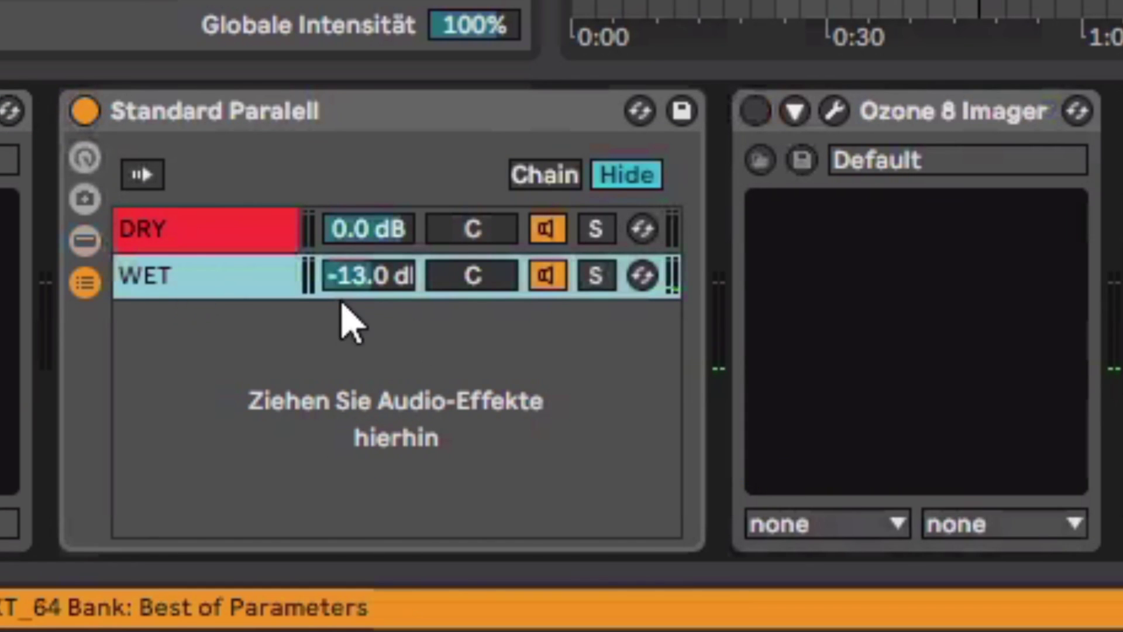
pyautogui.click(220, 279)
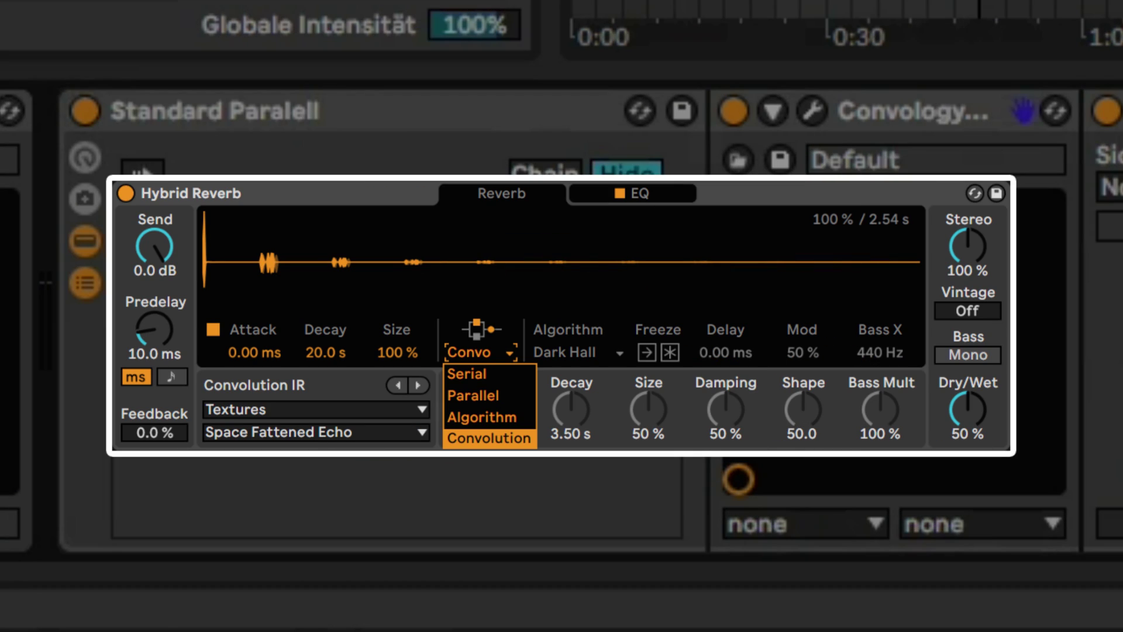
# Open the Convology XT reverb in the WET chain and place its window clear of the device chain.
pyautogui.click(814, 114)
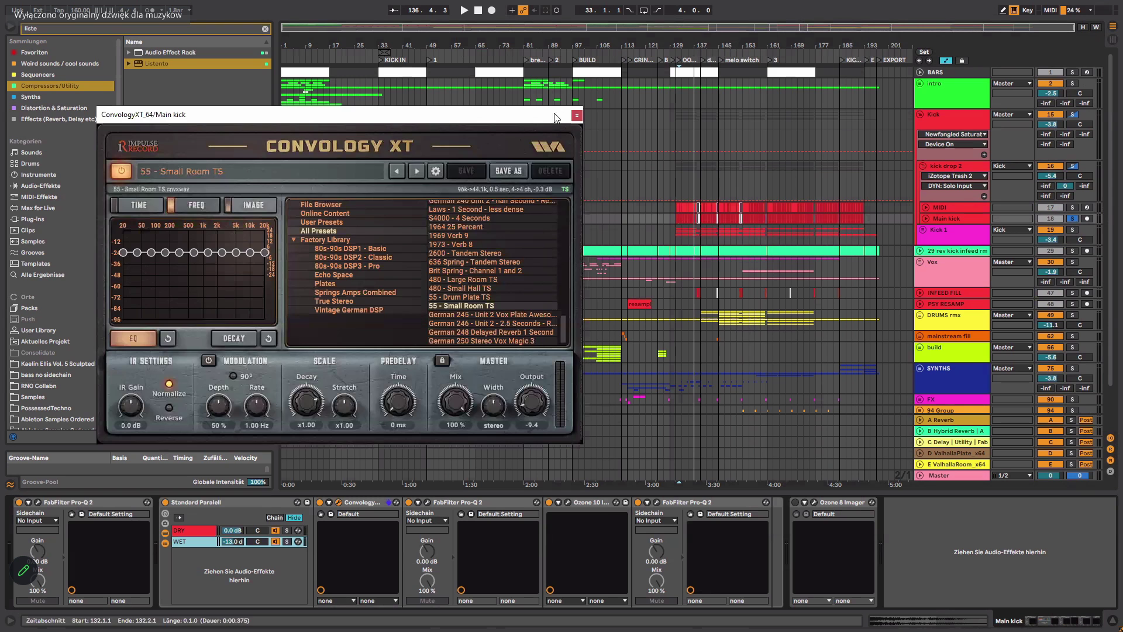
pyautogui.moveTo(511, 119); pyautogui.dragTo(487, 13)
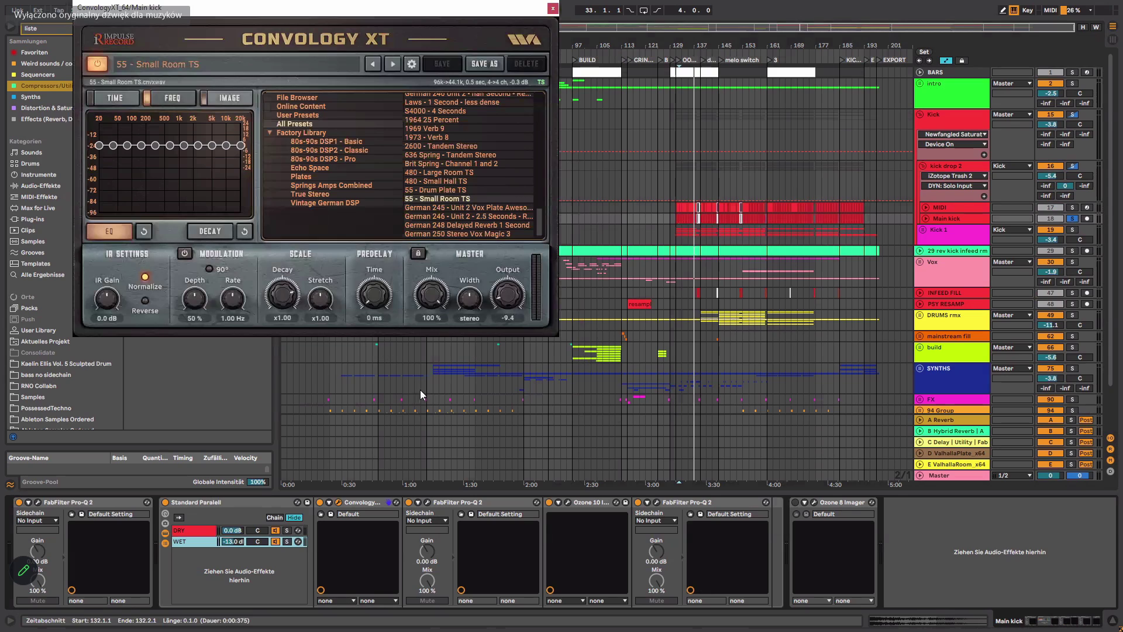
# Open the Ozone 10 Imager in the WET chain, review its per-band stereo width settings and close it.
pyautogui.click(567, 504)
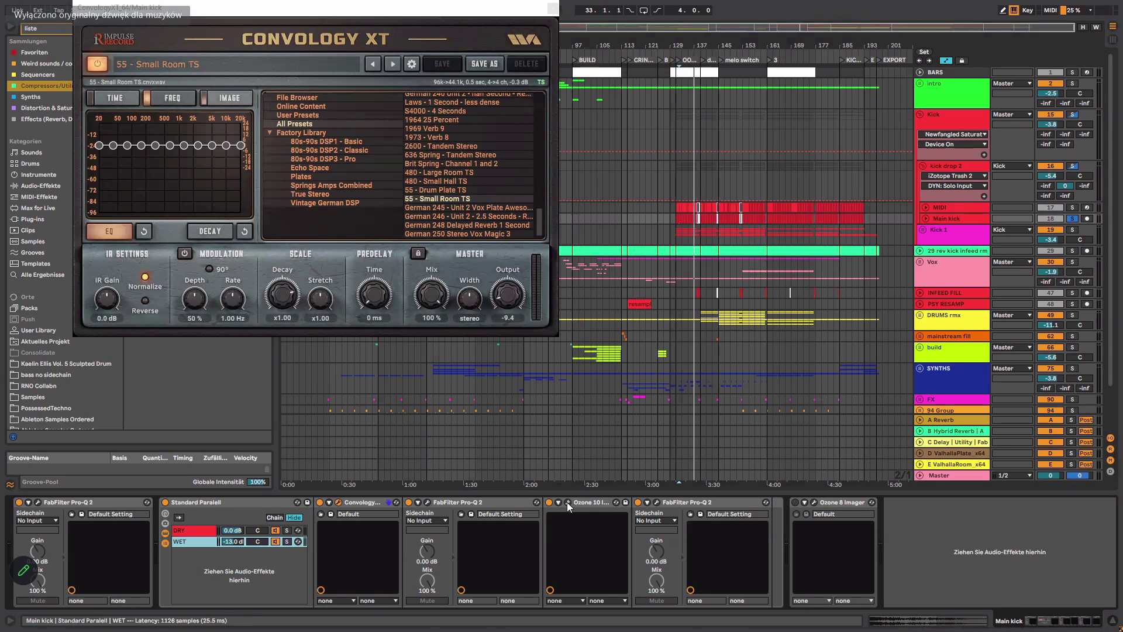
pyautogui.click(566, 502)
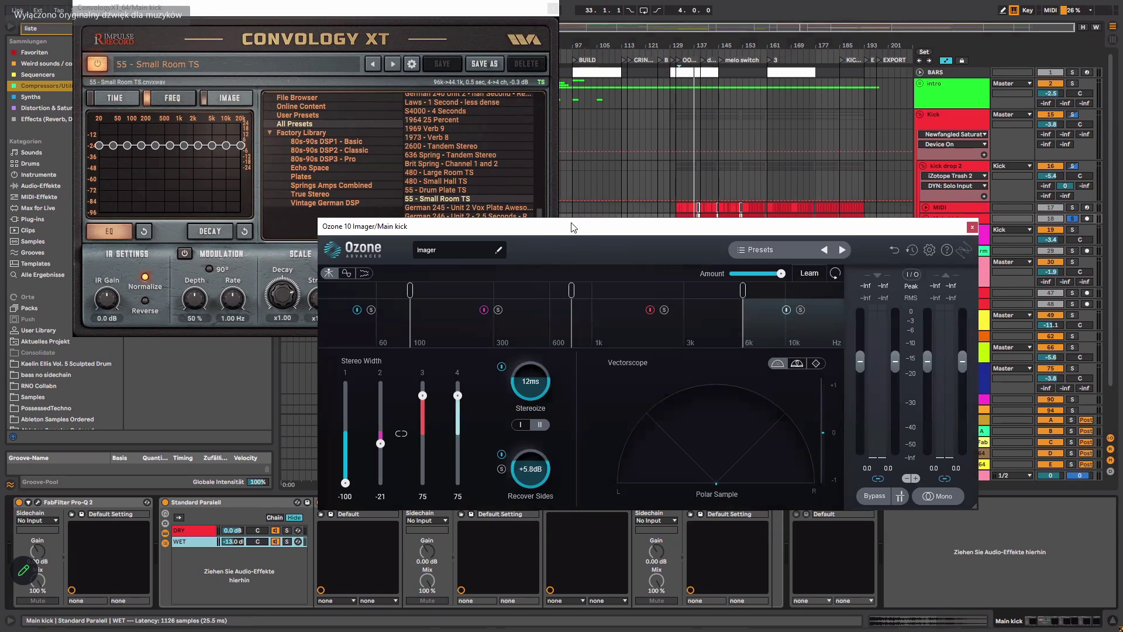
pyautogui.moveTo(490, 83); pyautogui.dragTo(491, 88)
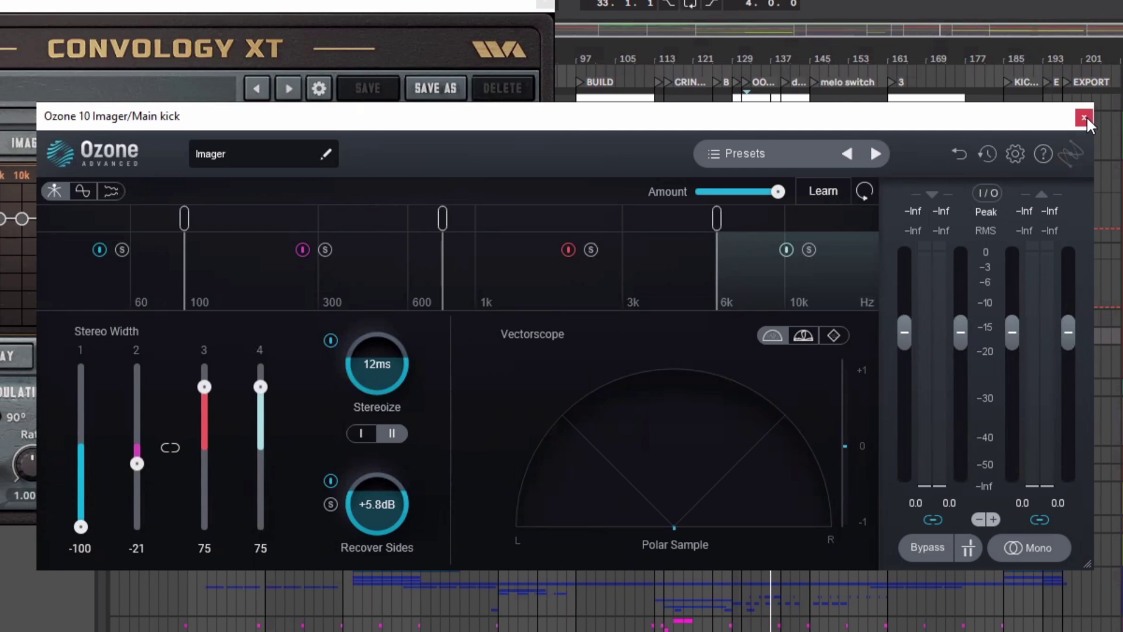
pyautogui.moveTo(1087, 116); pyautogui.dragTo(1122, 108)
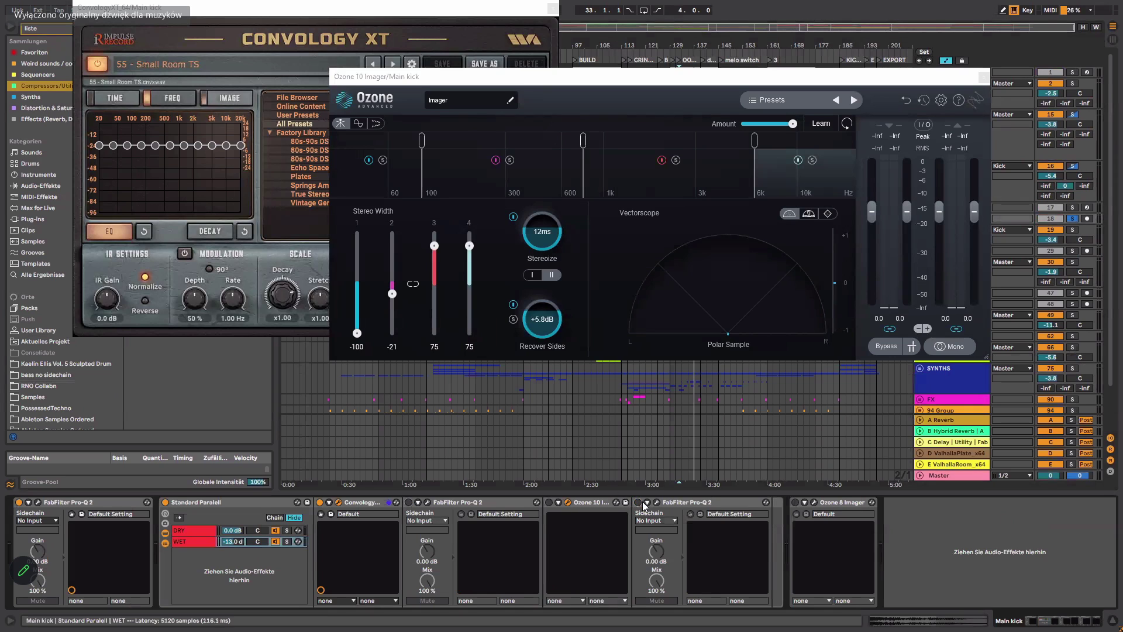
pyautogui.moveTo(870, 76); pyautogui.dragTo(959, 144)
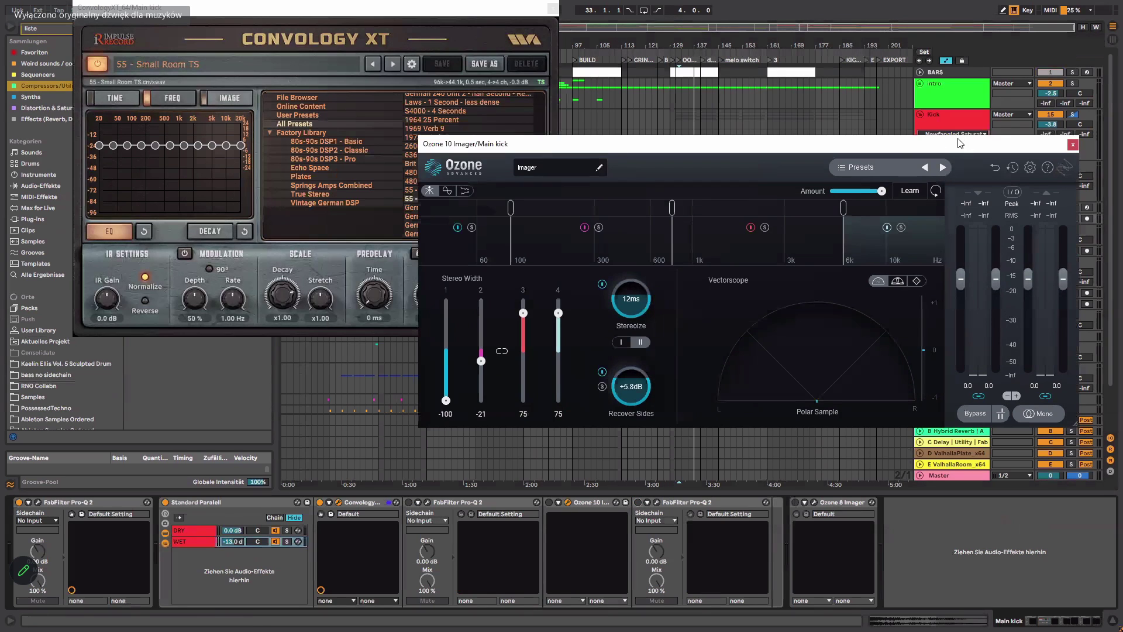
pyautogui.click(1072, 144)
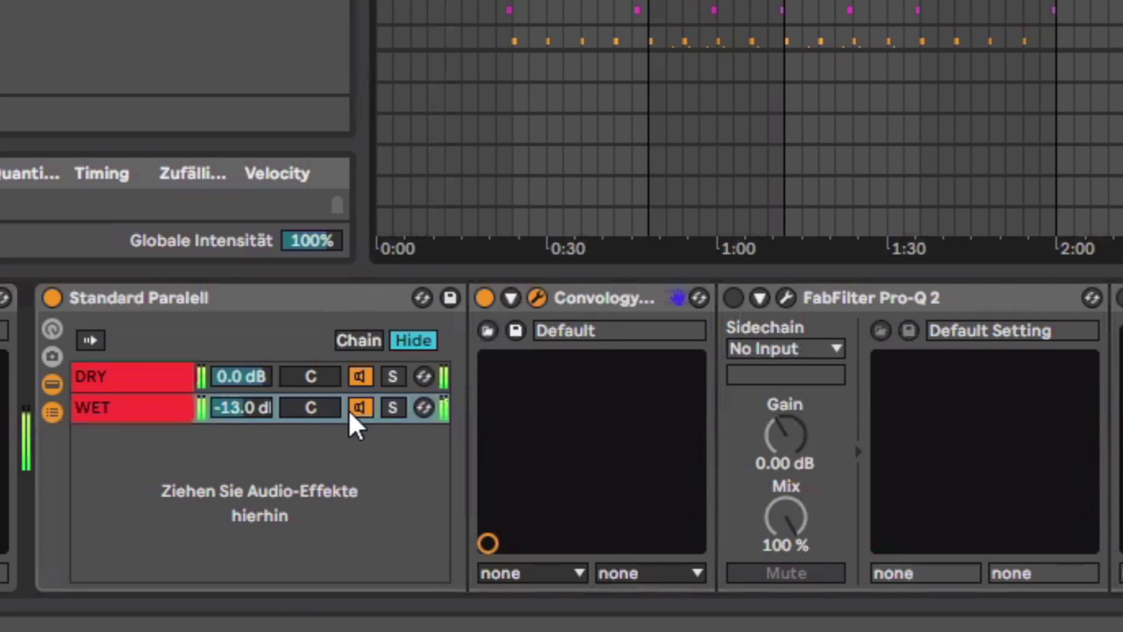
# Solo the rack's WET chain to hear the reverb signal alone, and release the solo.
pyautogui.click(392, 407)
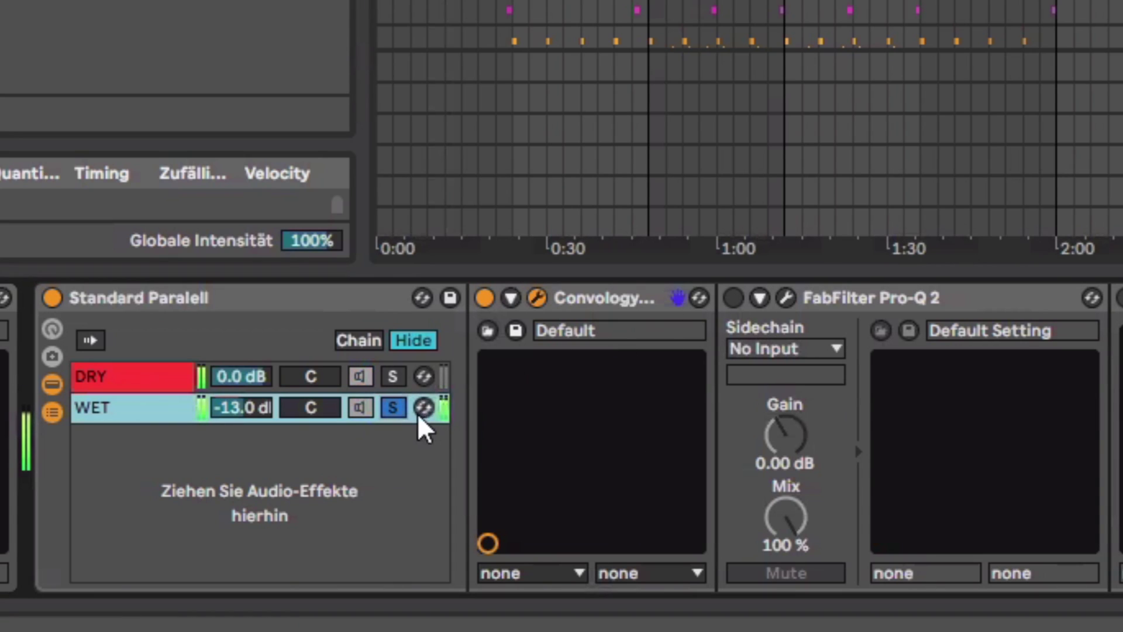
pyautogui.click(394, 410)
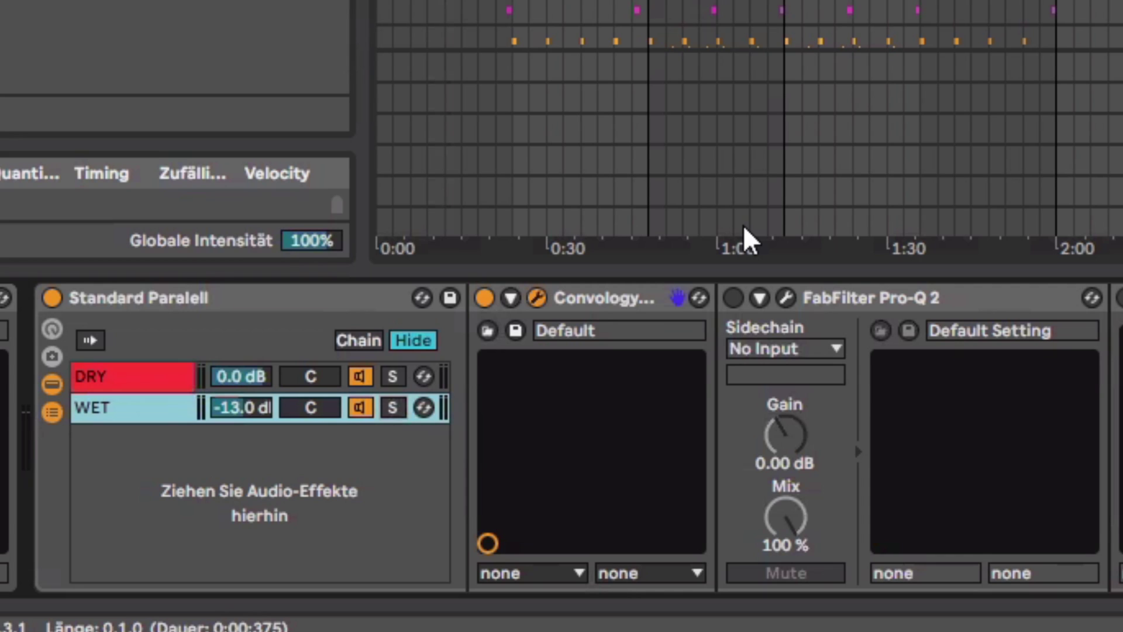
# Turn on the FabFilter Pro-Q 2 directly after Convology XT in the WET chain and open its EQ curve.
pyautogui.click(738, 292)
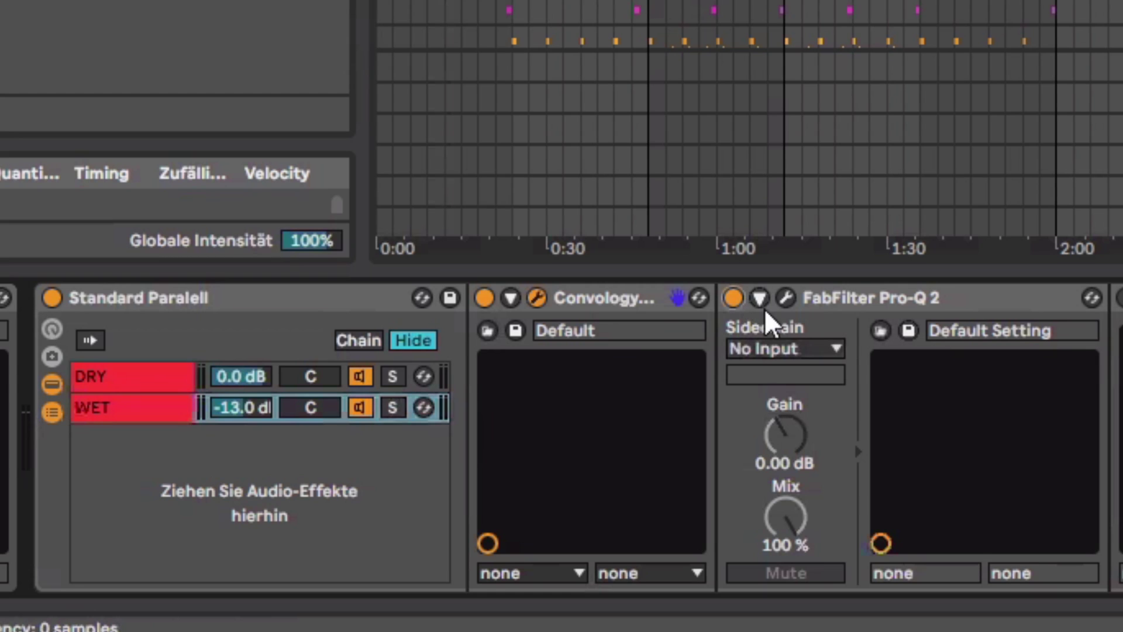
pyautogui.click(785, 296)
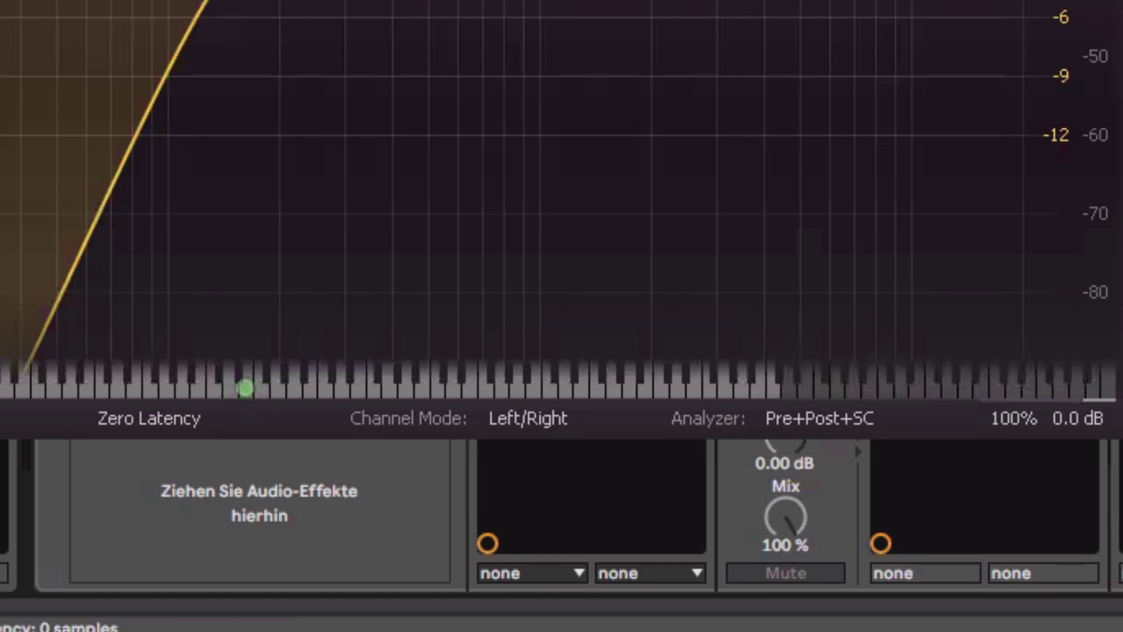
# Show the phase processing modes offered by the FabFilter Pro-Q 2 after Convology XT, and close the EQ window.
pyautogui.hotkey('ctrl', 'alt', 'p')
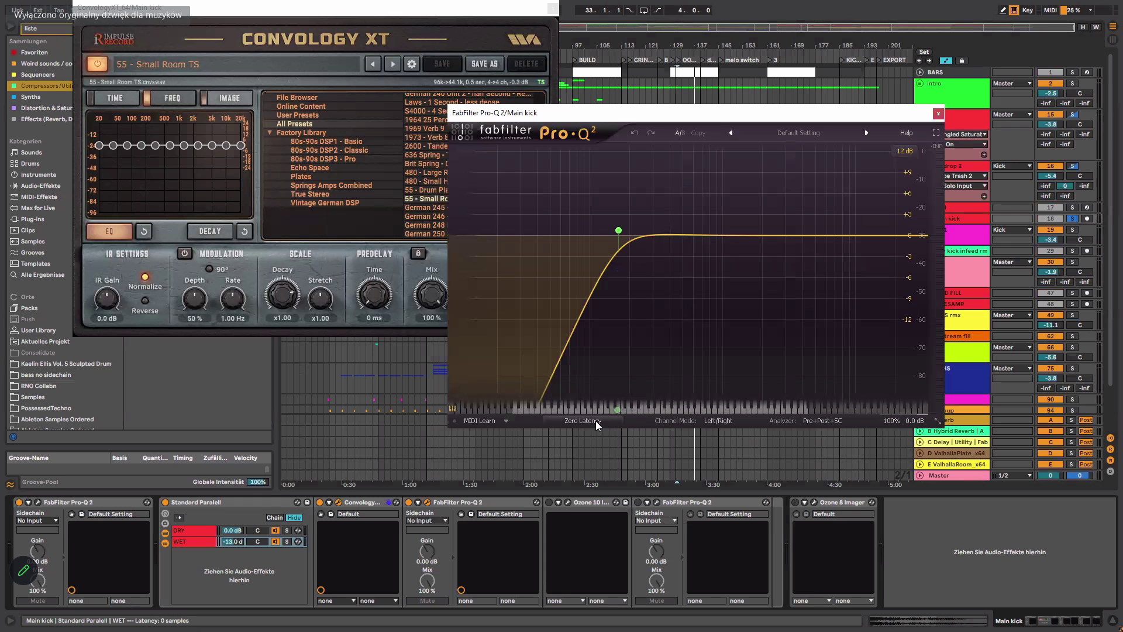
pyautogui.click(596, 420)
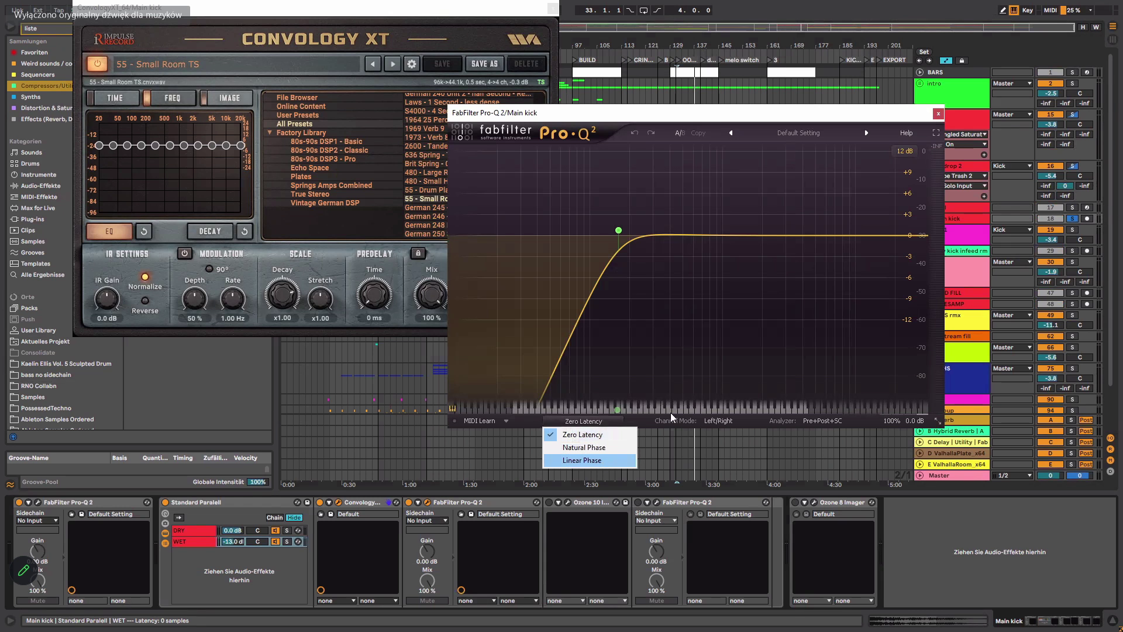
pyautogui.click(943, 119)
pyautogui.click(939, 114)
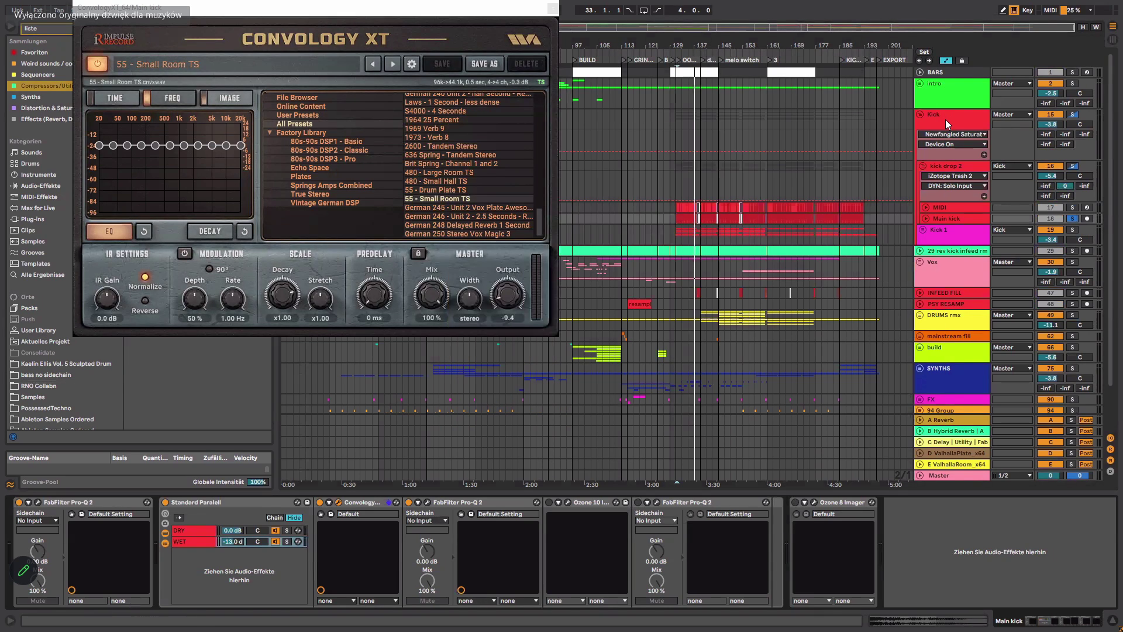
# Unfold the Main kick track in the arrangement and solo the rack's WET chain.
pyautogui.click(280, 261)
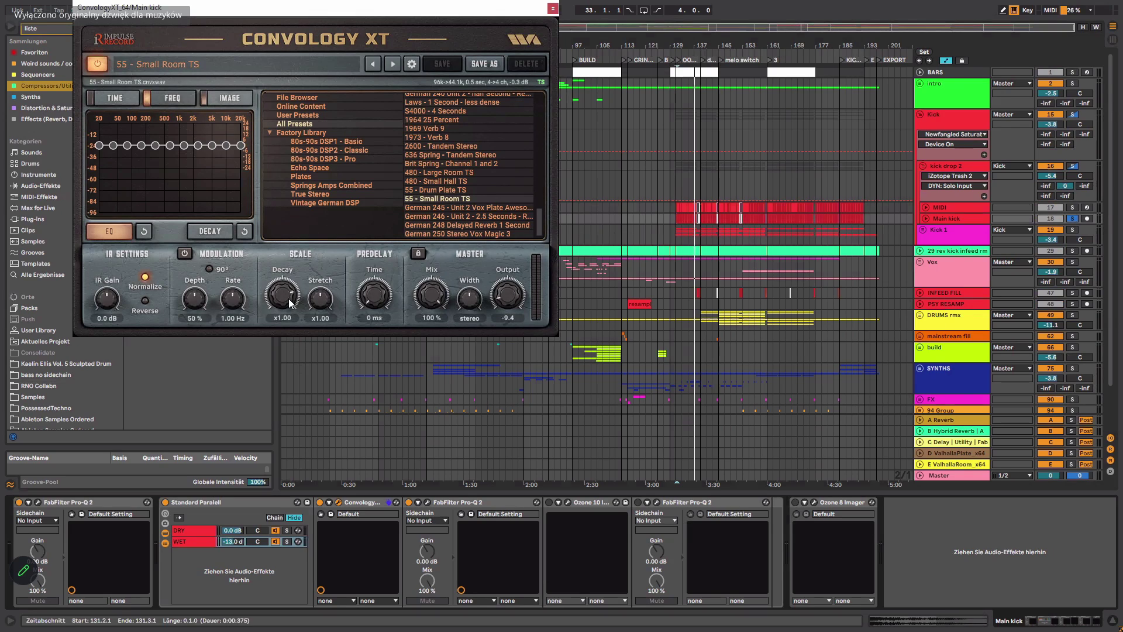
pyautogui.click(926, 218)
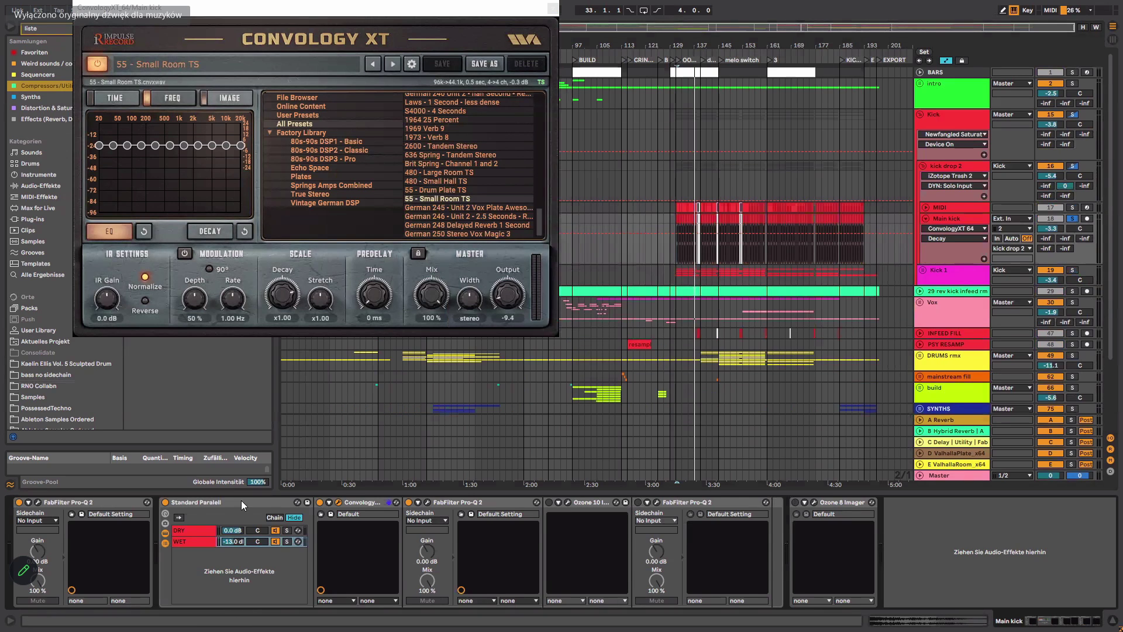
pyautogui.click(286, 543)
pyautogui.click(287, 541)
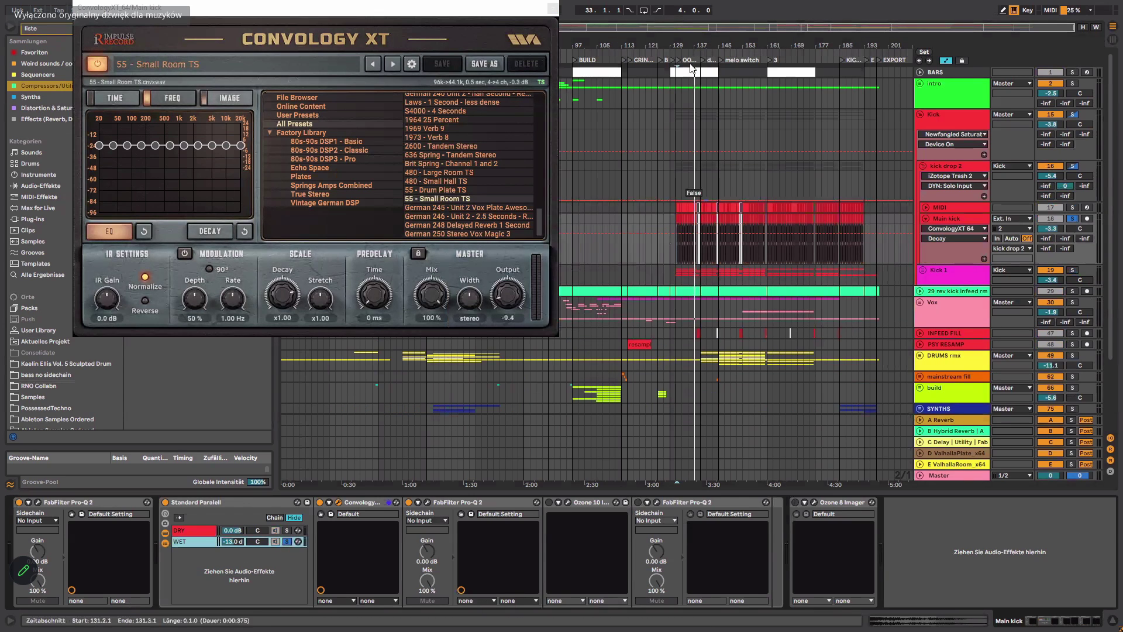
pyautogui.moveTo(709, 34); pyautogui.dragTo(710, 28)
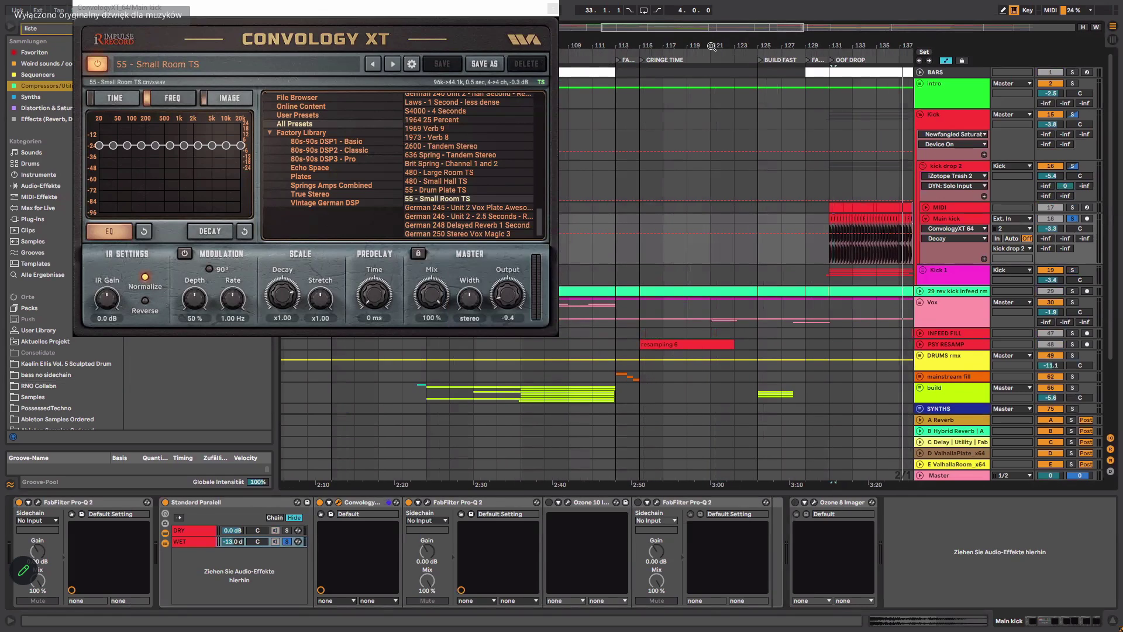
# Turn on the WET chain's Ozone 10 Imager and the Pro-Q 2 after it, and open that EQ in a clear spot.
pyautogui.click(549, 503)
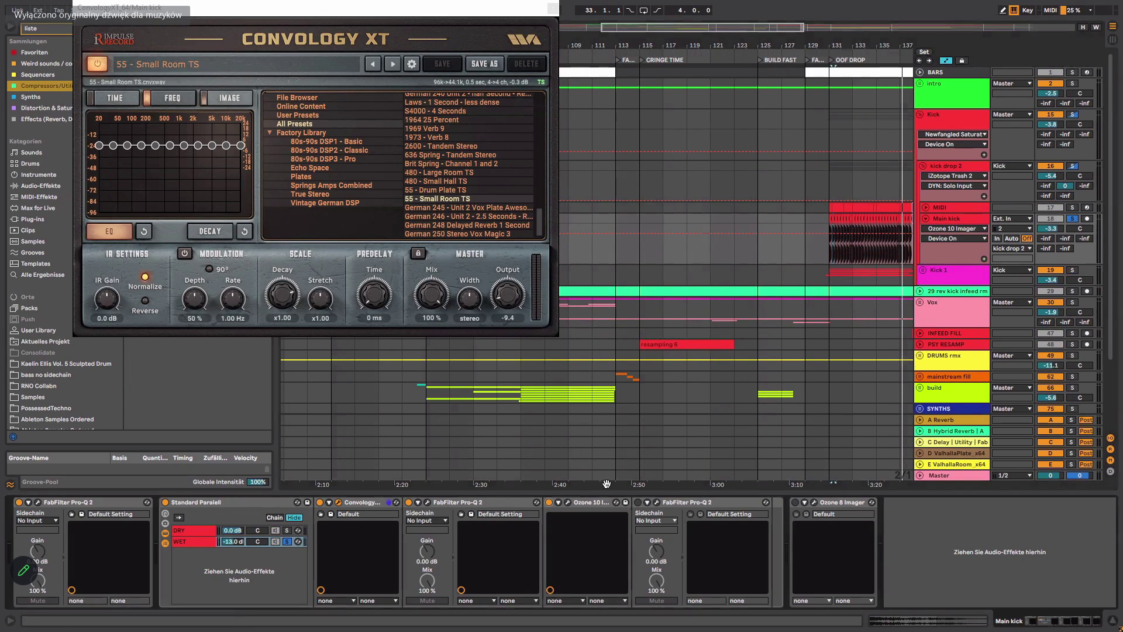
pyautogui.click(637, 502)
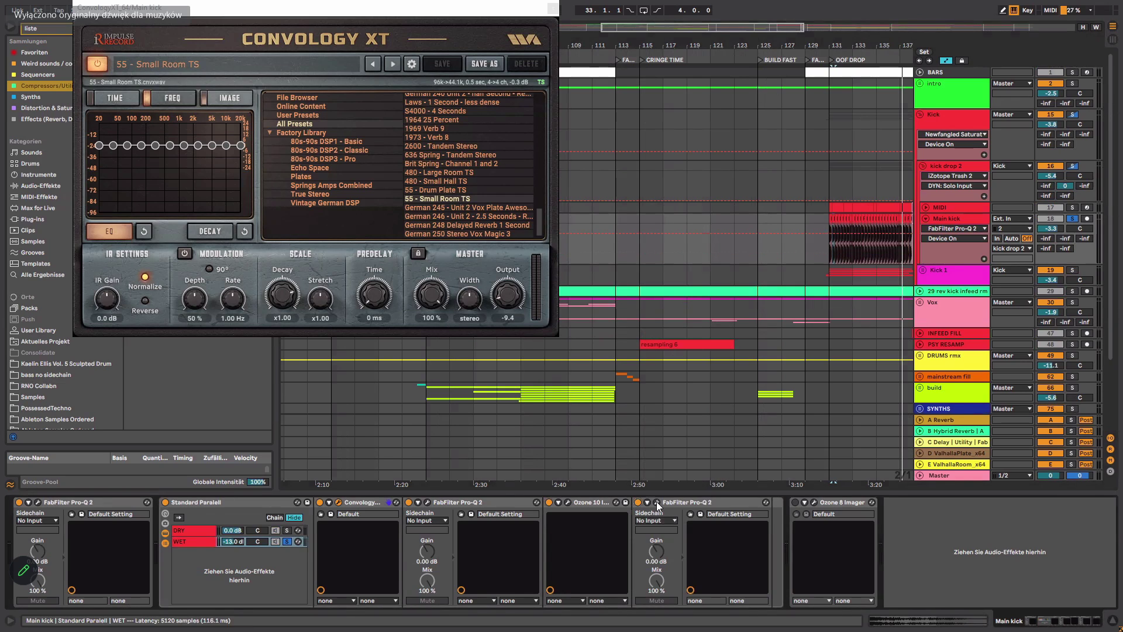
pyautogui.click(656, 503)
pyautogui.moveTo(544, 249); pyautogui.dragTo(1013, 82)
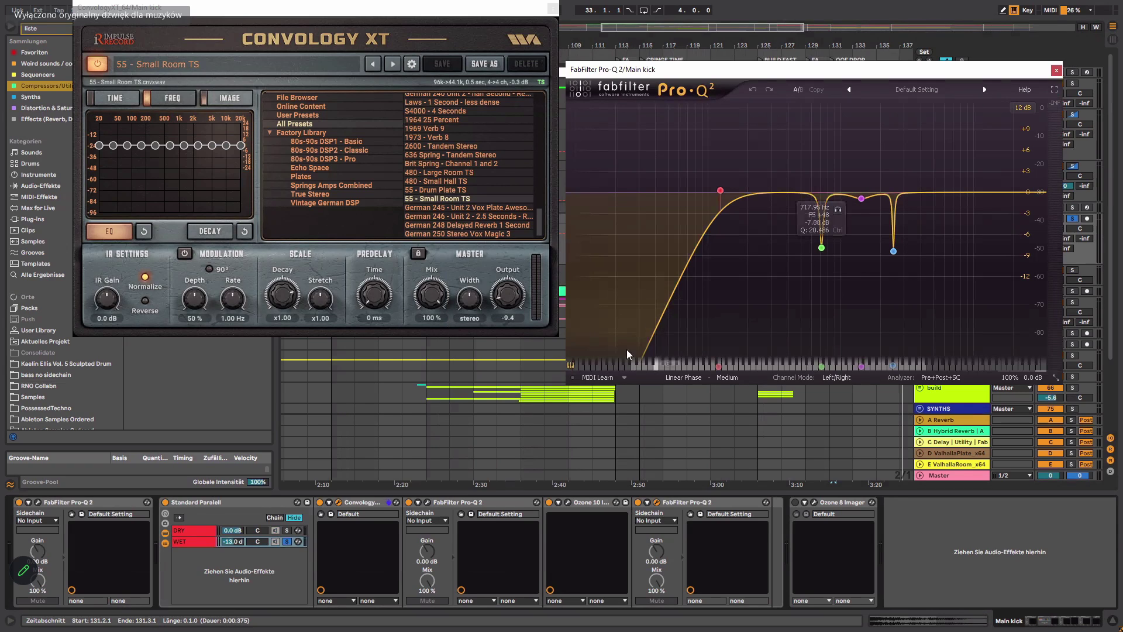
# Open the Ozone 10 Imager and arrange its window side by side with the Pro-Q 2 to compare their settings.
pyautogui.click(568, 503)
pyautogui.click(567, 502)
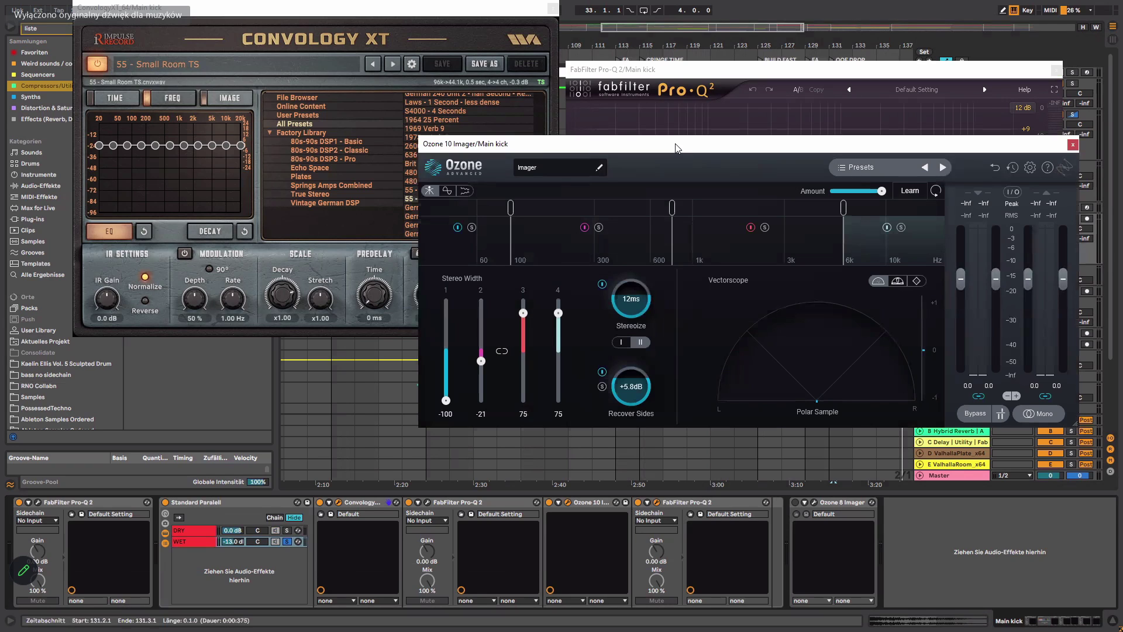
pyautogui.moveTo(675, 147); pyautogui.dragTo(271, 82)
pyautogui.click(724, 76)
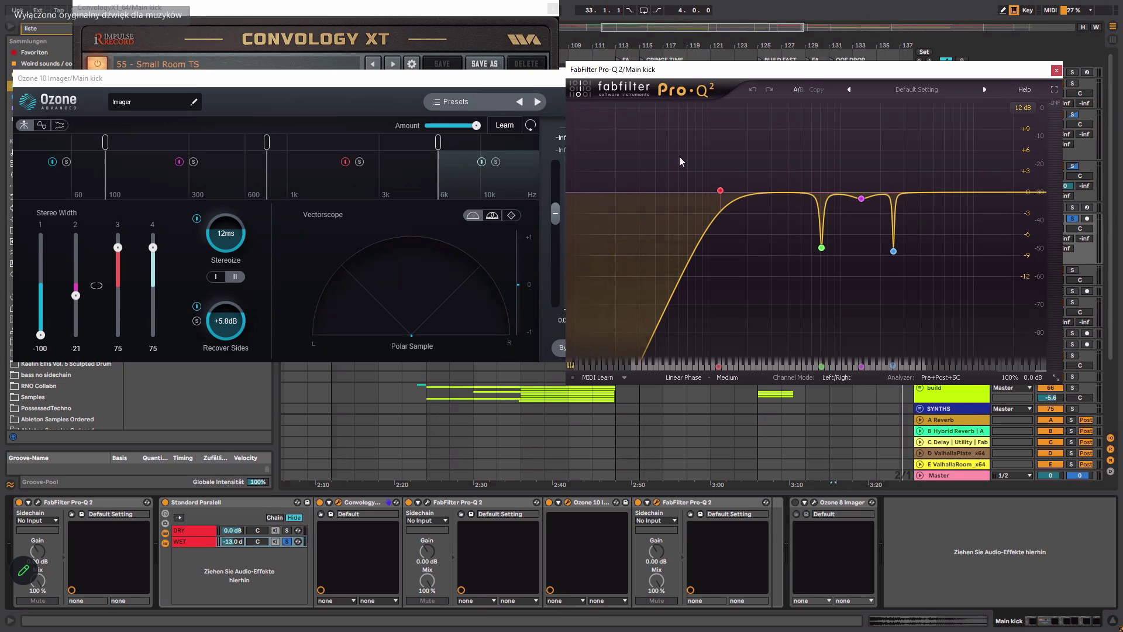
pyautogui.moveTo(662, 69); pyautogui.dragTo(679, 156)
pyautogui.click(551, 87)
pyautogui.moveTo(551, 87); pyautogui.dragTo(552, 95)
# Try narrowing Convology XT's master Width to about 91%, and return it to stereo.
pyautogui.click(433, 21)
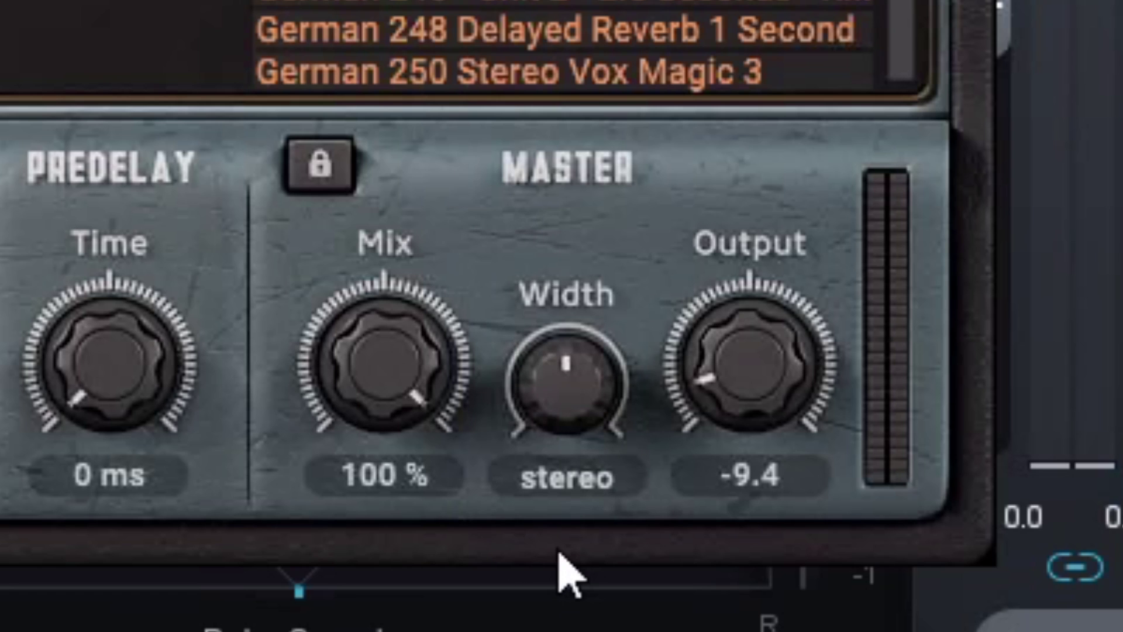
pyautogui.moveTo(566, 396)
pyautogui.mouseDown()
pyautogui.moveTo(549, 409)
pyautogui.moveTo(620, 391)
pyautogui.moveTo(570, 410)
pyautogui.mouseUp()
pyautogui.scroll(-3, 591, 431)
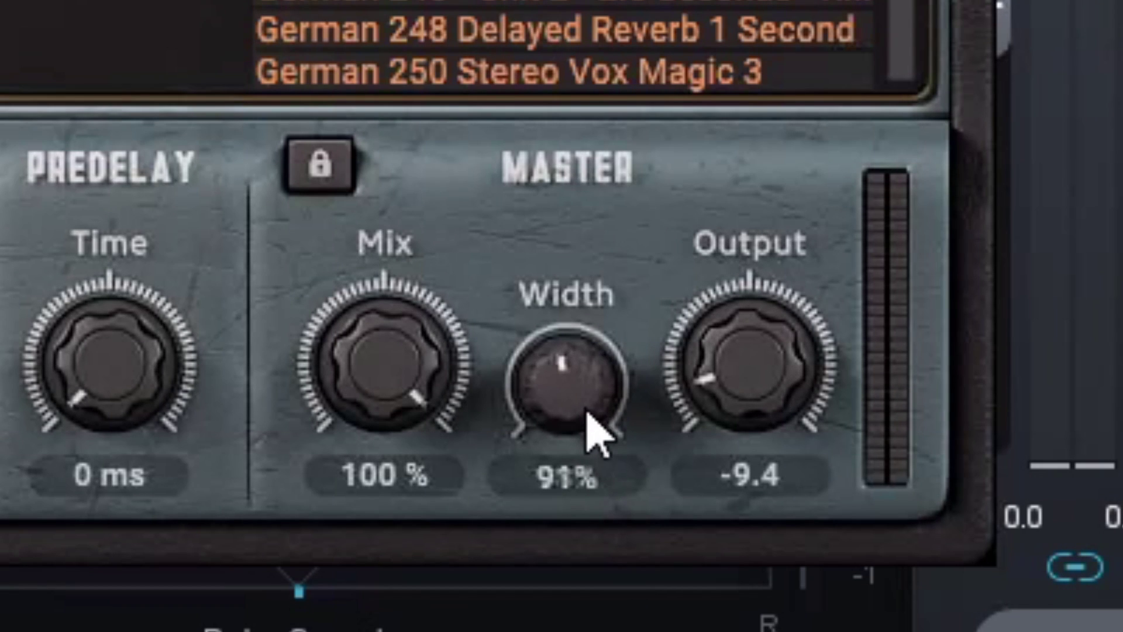
pyautogui.scroll(3, 591, 404)
pyautogui.scroll(-3, 591, 391)
pyautogui.scroll(1, 590, 391)
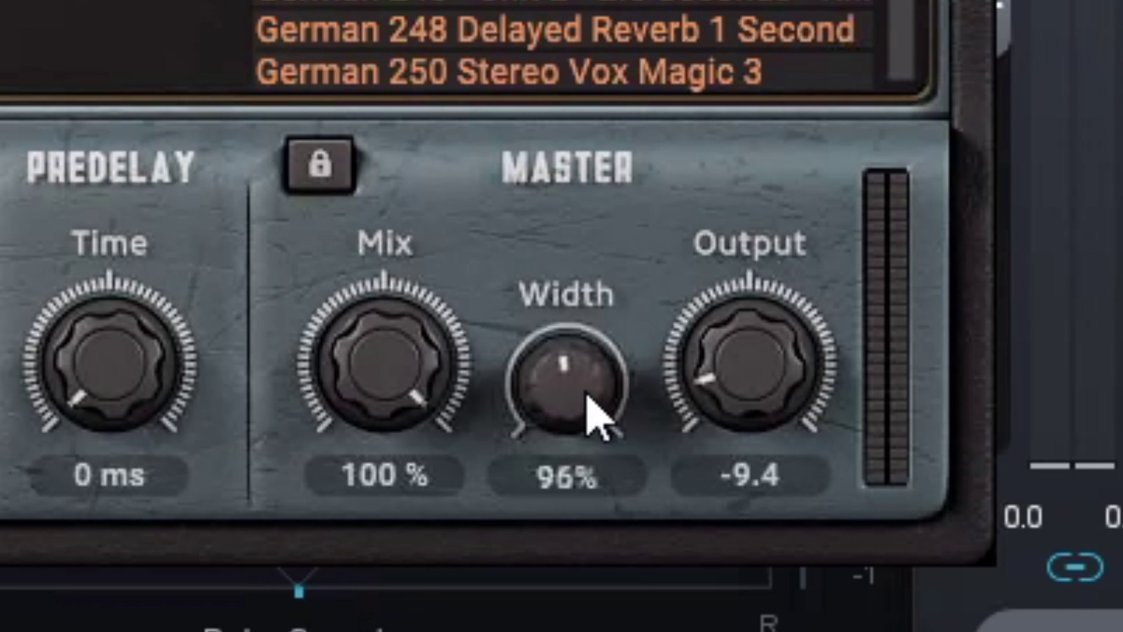
pyautogui.scroll(4, 592, 430)
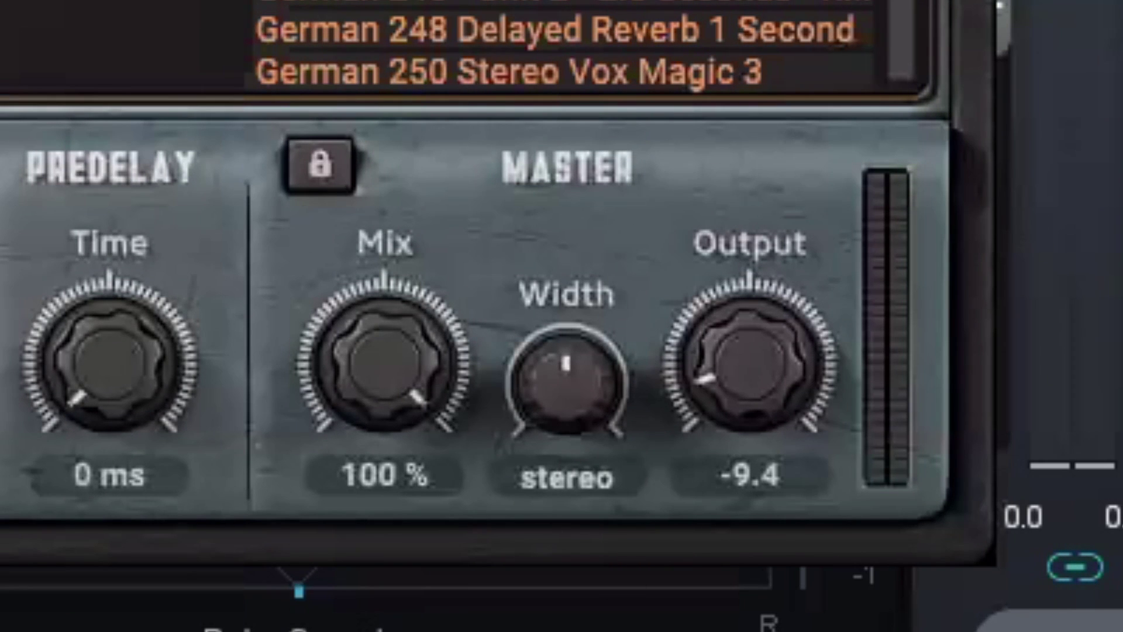
# Bring the Ozone 10 Imager back up and move its window clear of the Main kick clips in the arrangement.
pyautogui.click(569, 502)
pyautogui.click(568, 501)
pyautogui.click(568, 502)
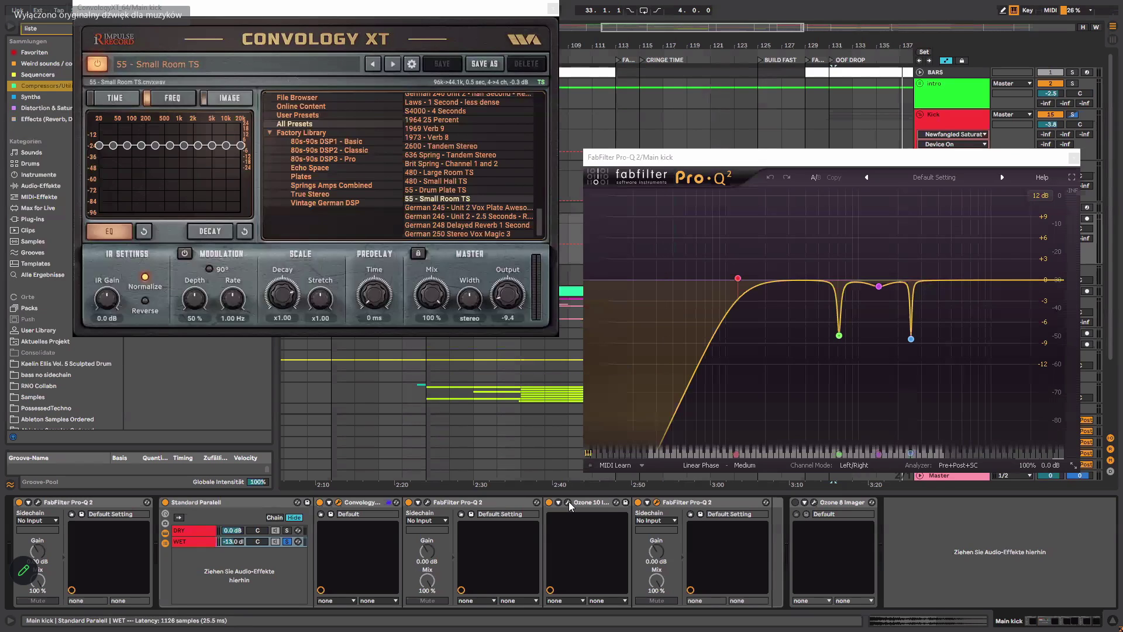
pyautogui.click(569, 501)
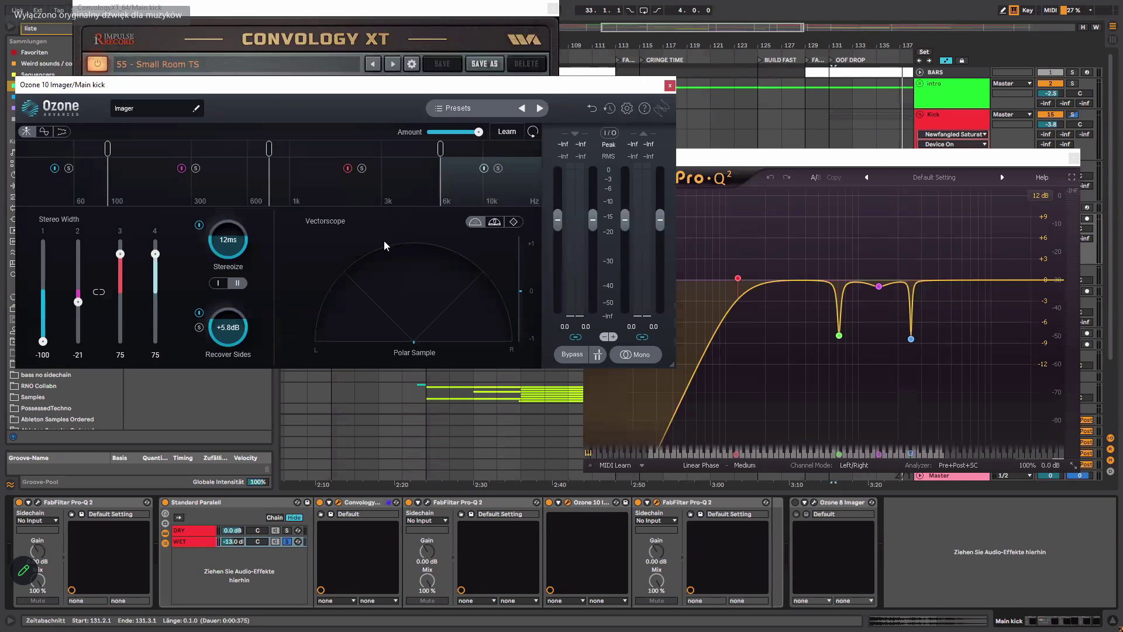
pyautogui.moveTo(360, 91); pyautogui.dragTo(496, 93)
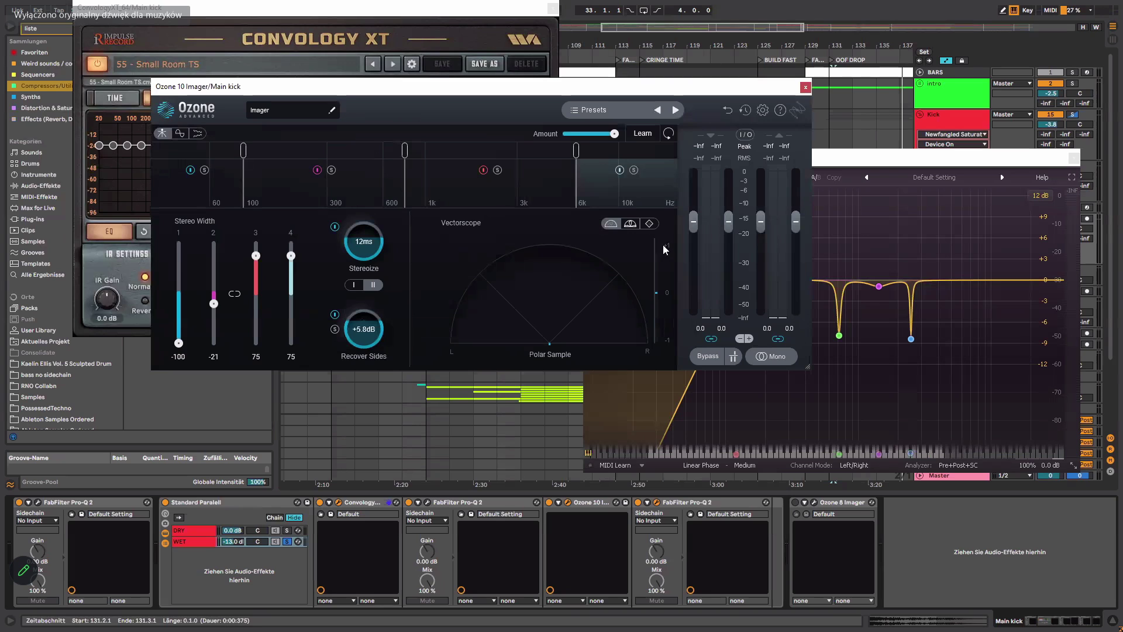
pyautogui.moveTo(695, 86); pyautogui.dragTo(665, 221)
pyautogui.click(671, 162)
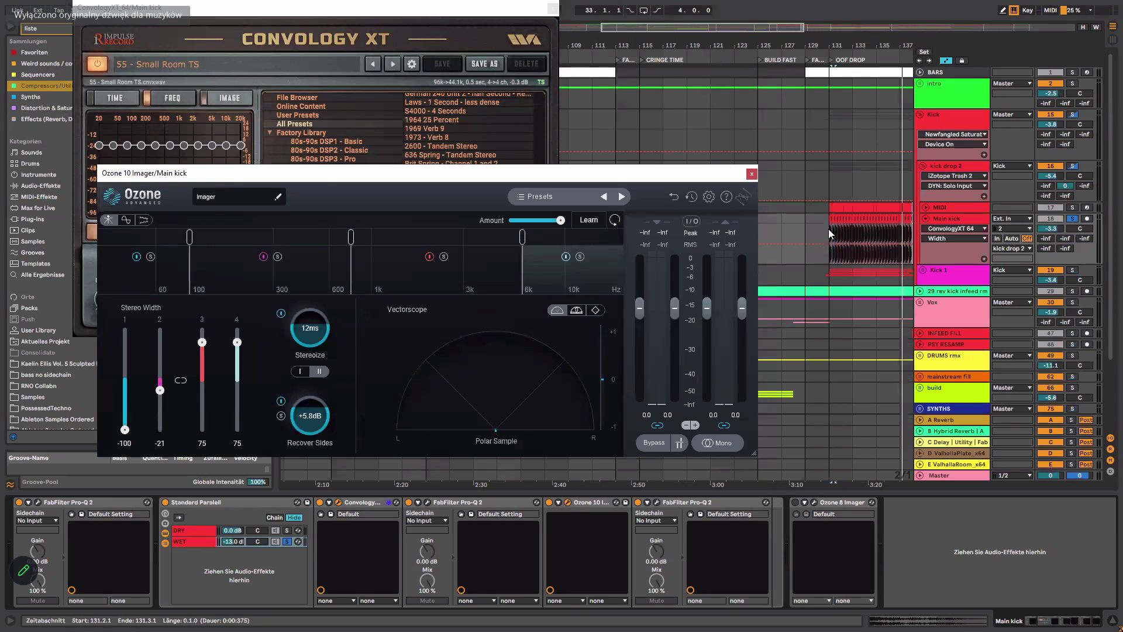
# Play the soloed WET chain from the start of OOF DROP while watching the Imager's vectorscope, and check the audio levels in the recording software.
pyautogui.click(828, 230)
pyautogui.press('space')
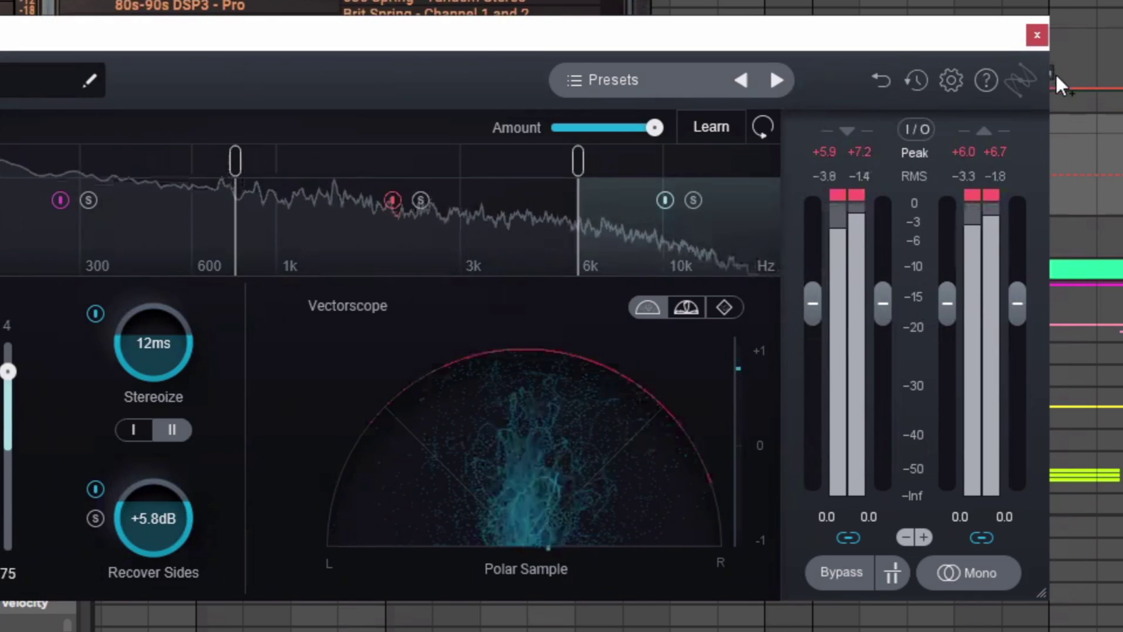
pyautogui.moveTo(1011, 30); pyautogui.dragTo(964, 0)
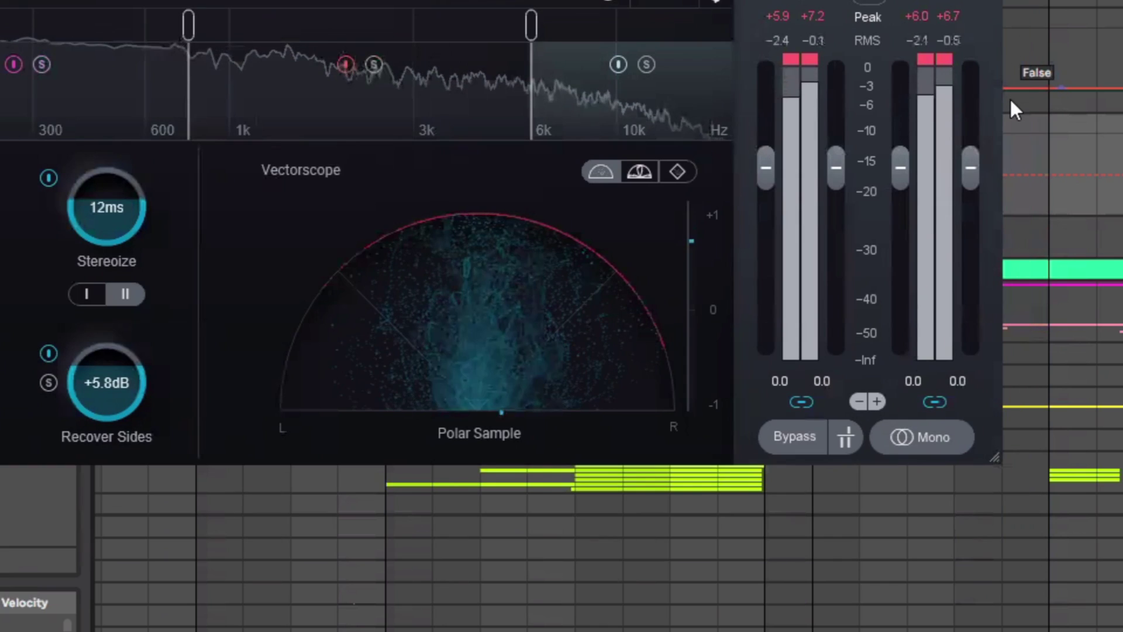
pyautogui.press('space')
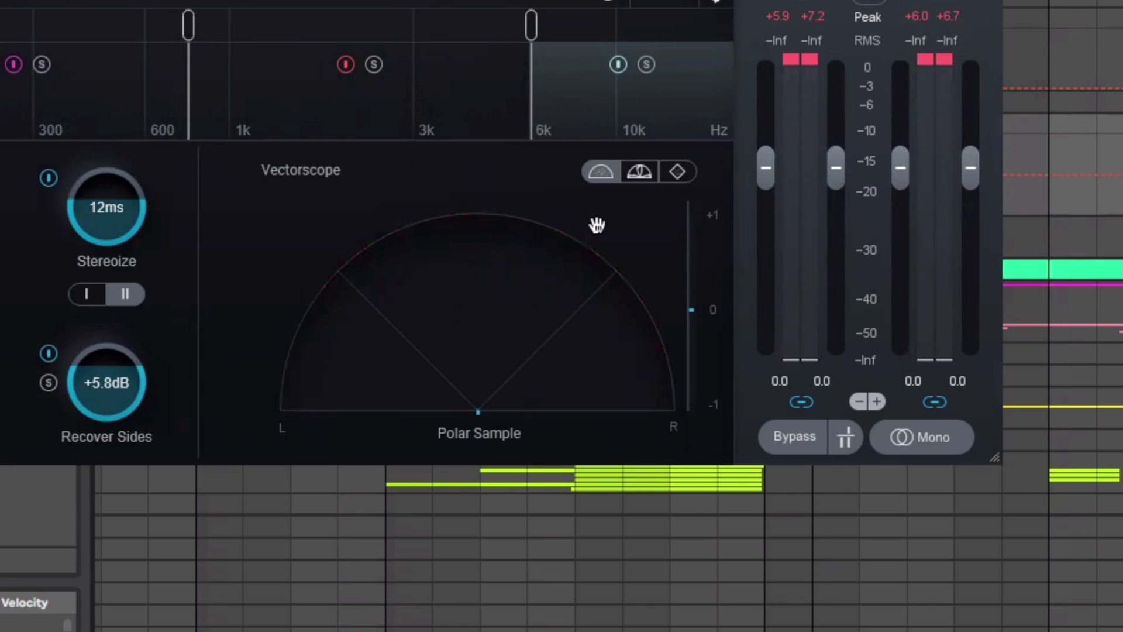
pyautogui.hotkey('alt', 'Tab')
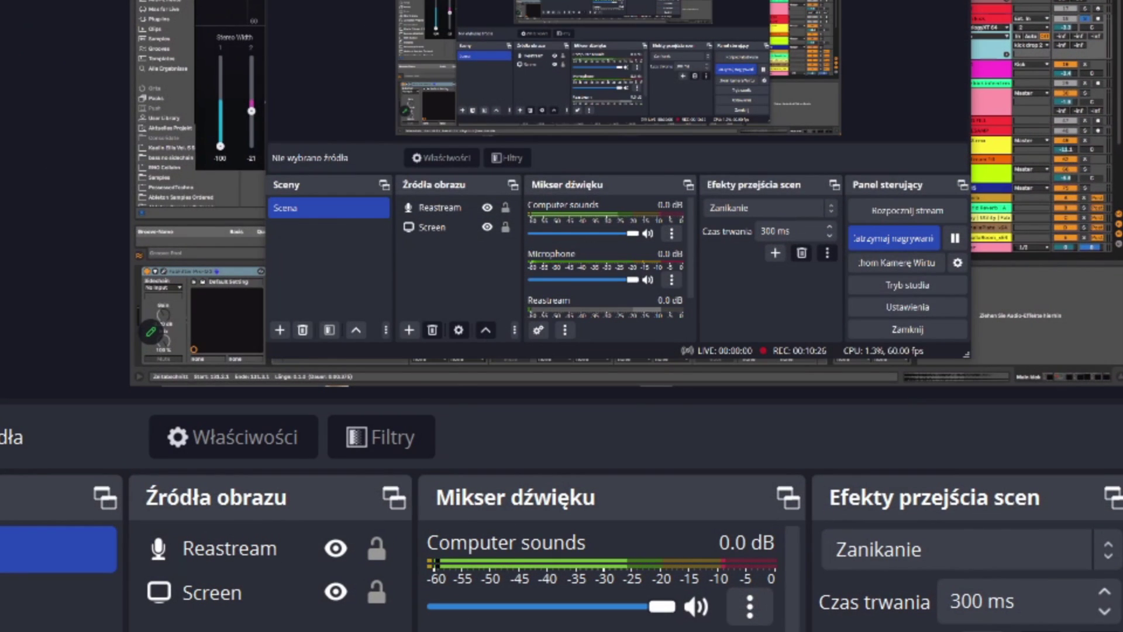
pyautogui.hotkey('alt', 'Tab')
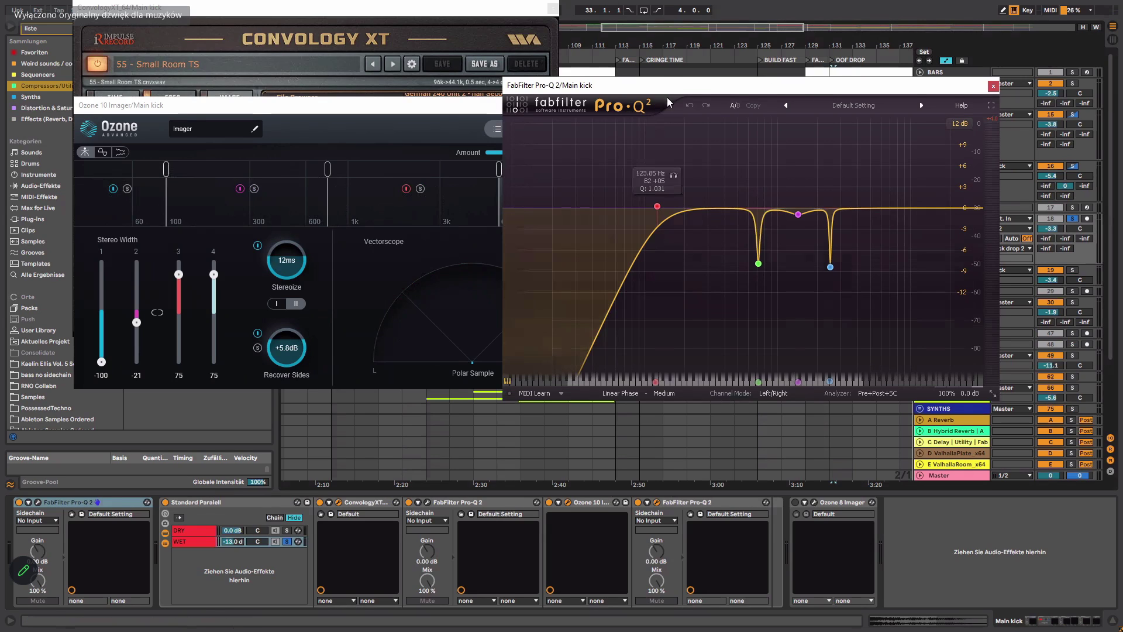
# Move the last WET-chain Pro-Q 2 to the middle, close the Ozone 10 Imager and examine the EQ's low cut and notches.
pyautogui.moveTo(670, 92); pyautogui.dragTo(354, 104)
pyautogui.click(354, 104)
pyautogui.click(736, 104)
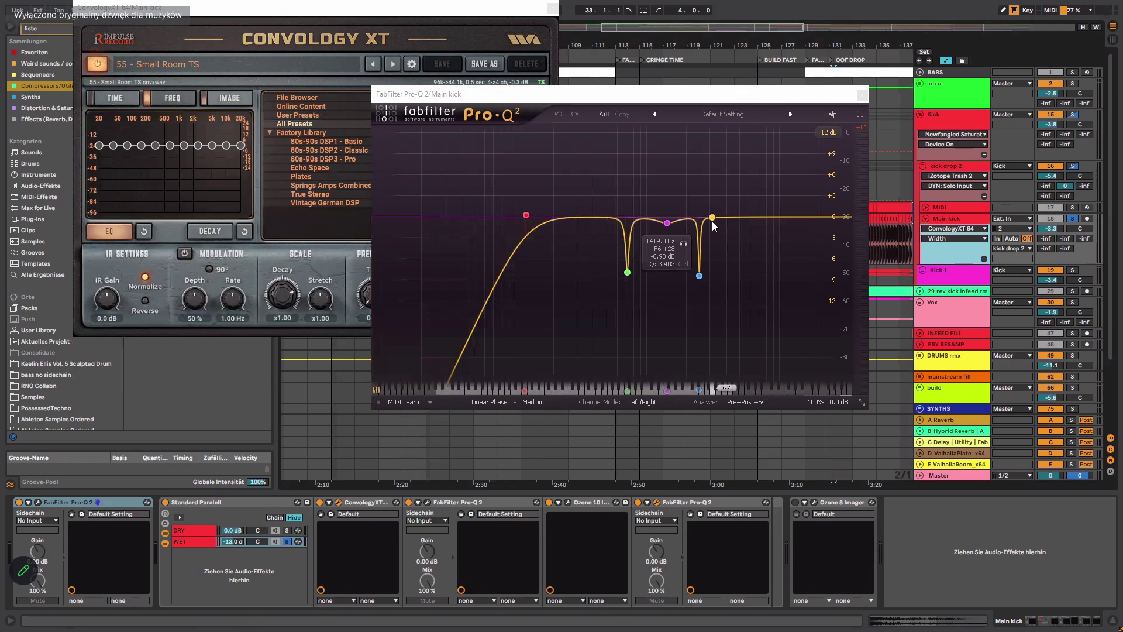
pyautogui.doubleClick(711, 220)
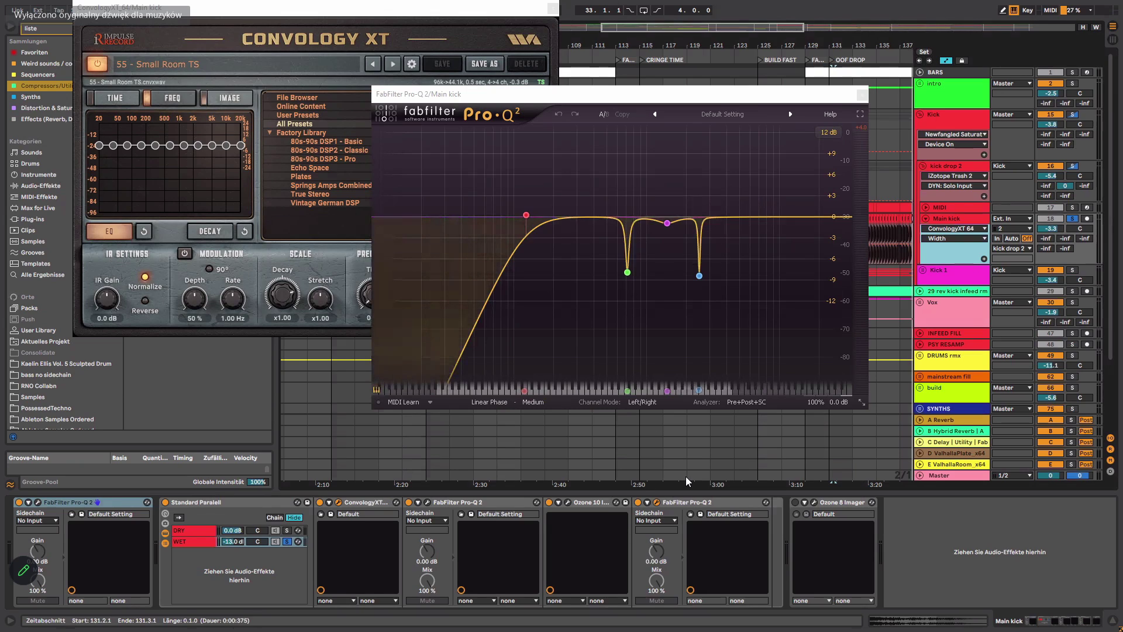
# Examine the high cut of the Pro-Q 2 placed before the parallel rack, and close both EQ windows.
pyautogui.click(37, 502)
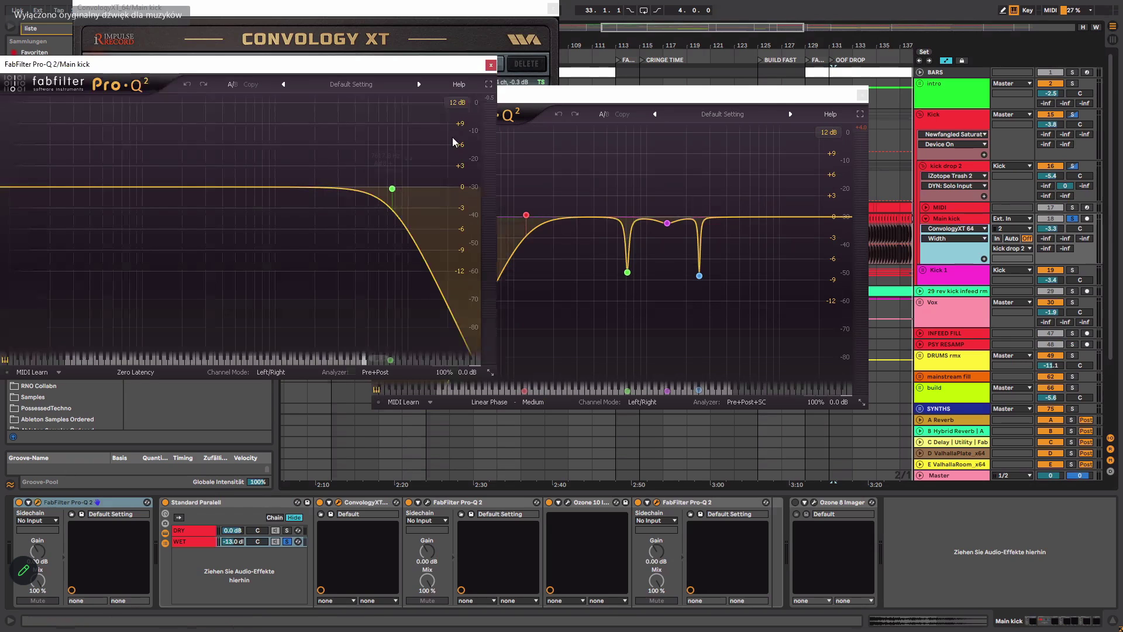
pyautogui.click(490, 64)
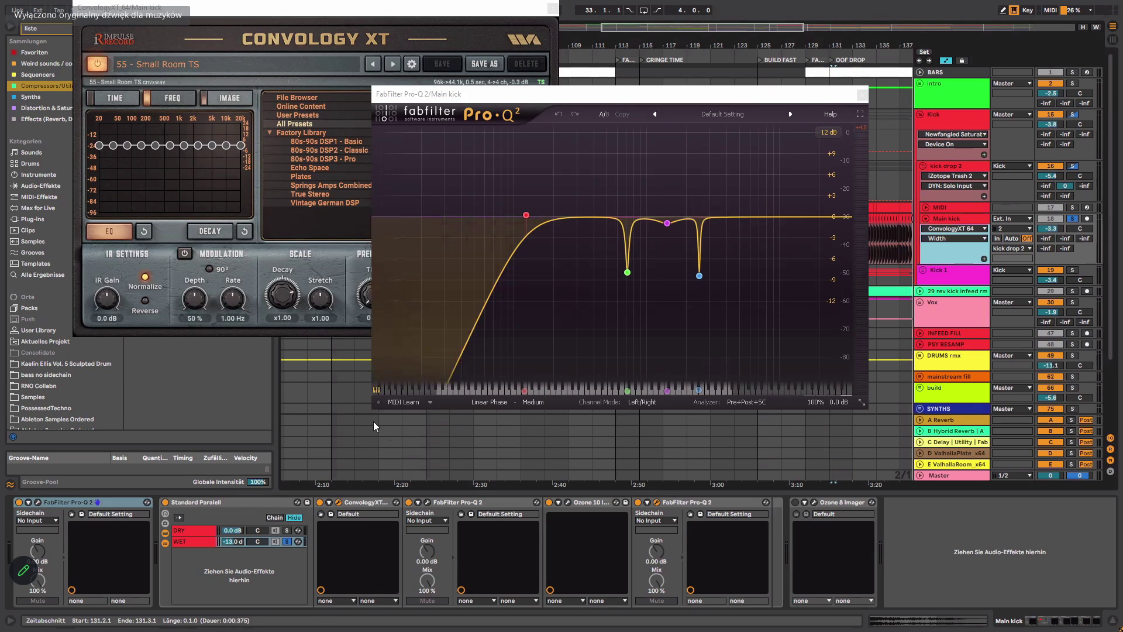
pyautogui.click(38, 502)
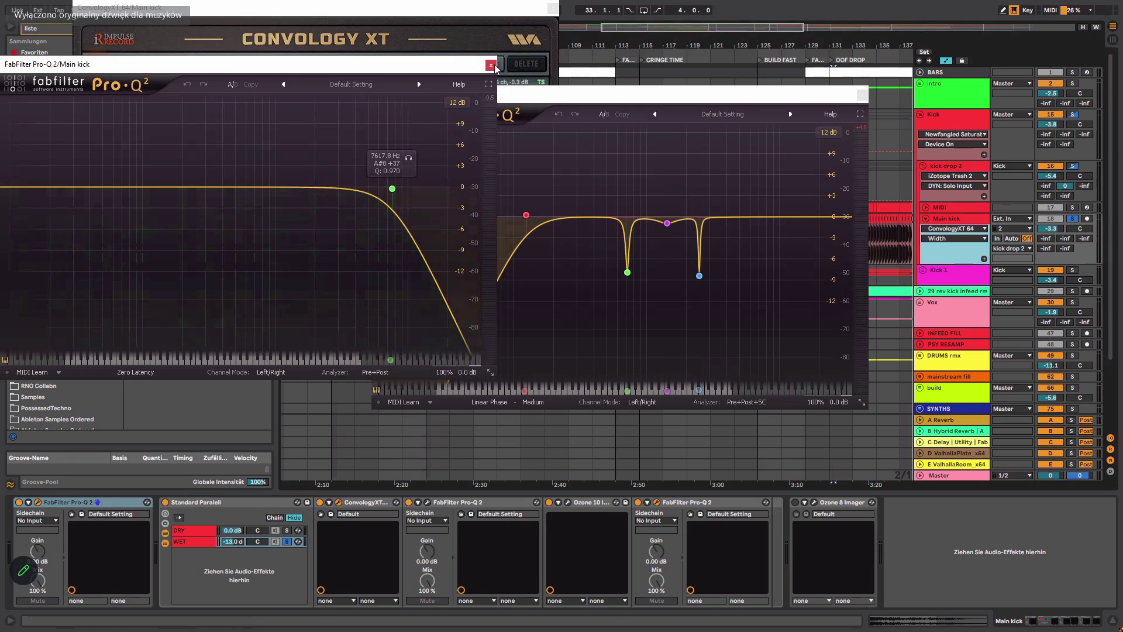
pyautogui.click(491, 65)
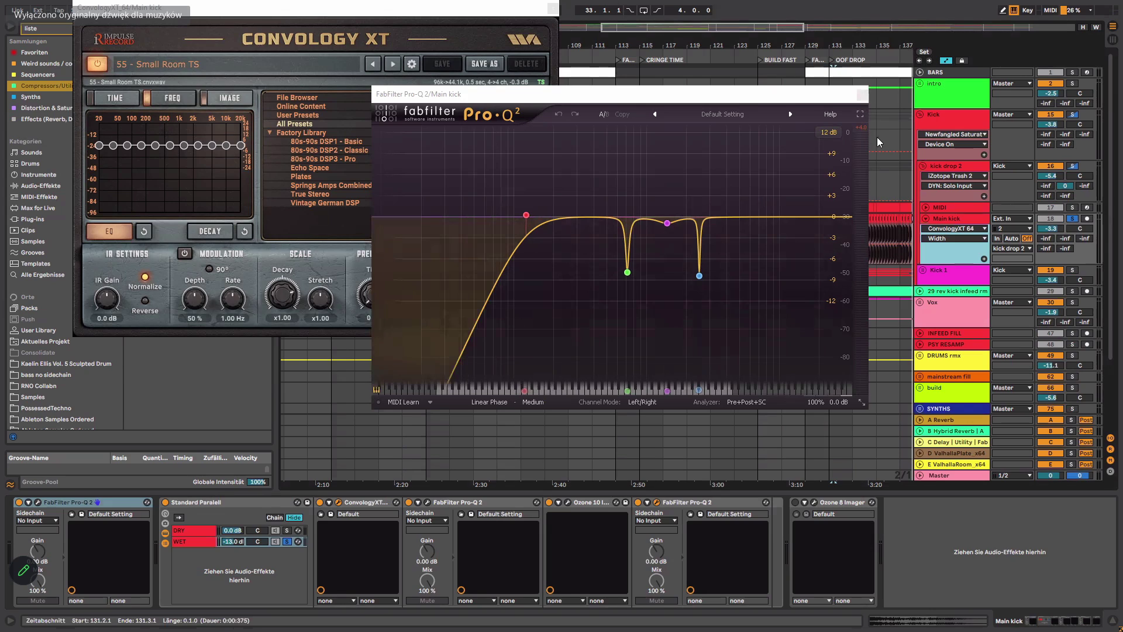
pyautogui.click(862, 94)
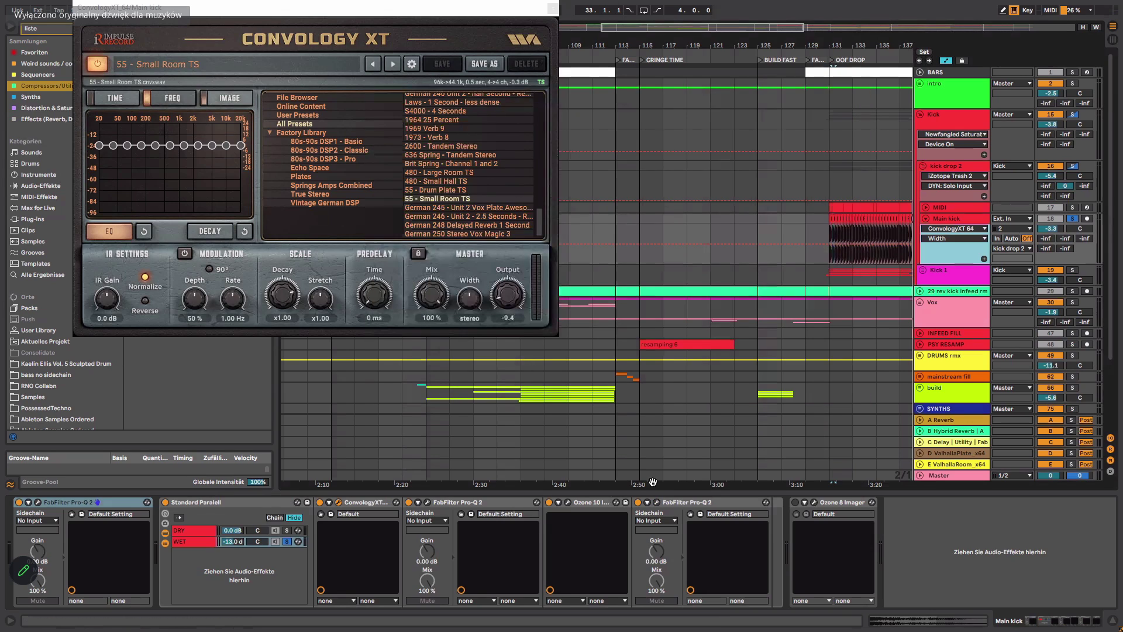
# Turn on the Ozone 8 Imager after the rack, review its band widths and hide all plug-in windows.
pyautogui.click(794, 502)
pyautogui.click(813, 502)
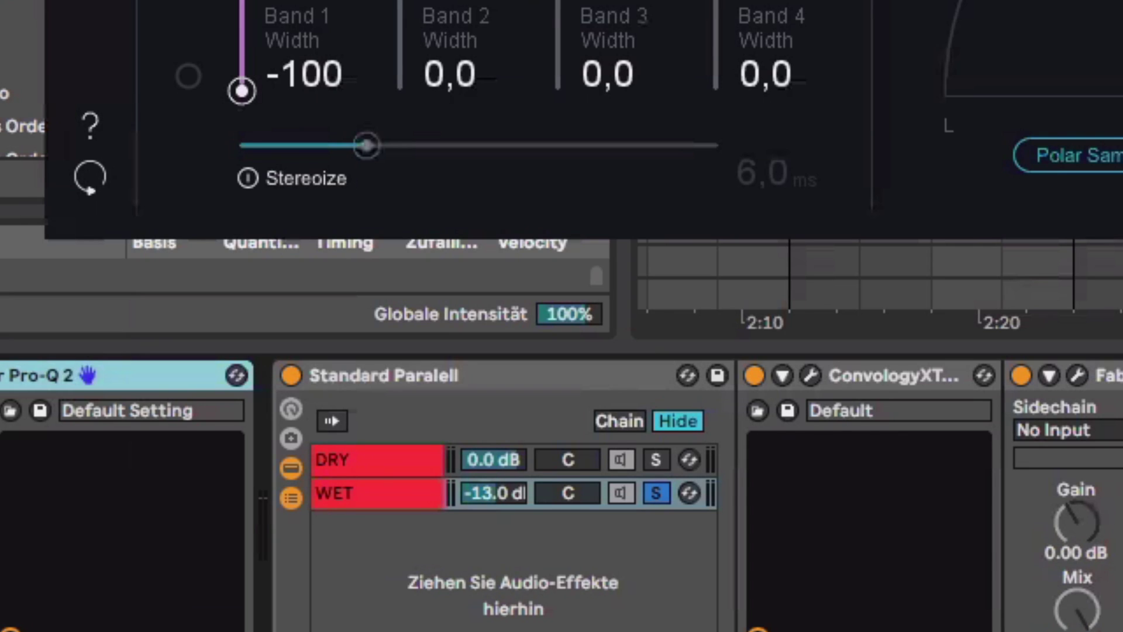
pyautogui.hotkey('ctrl', 'alt', 'p')
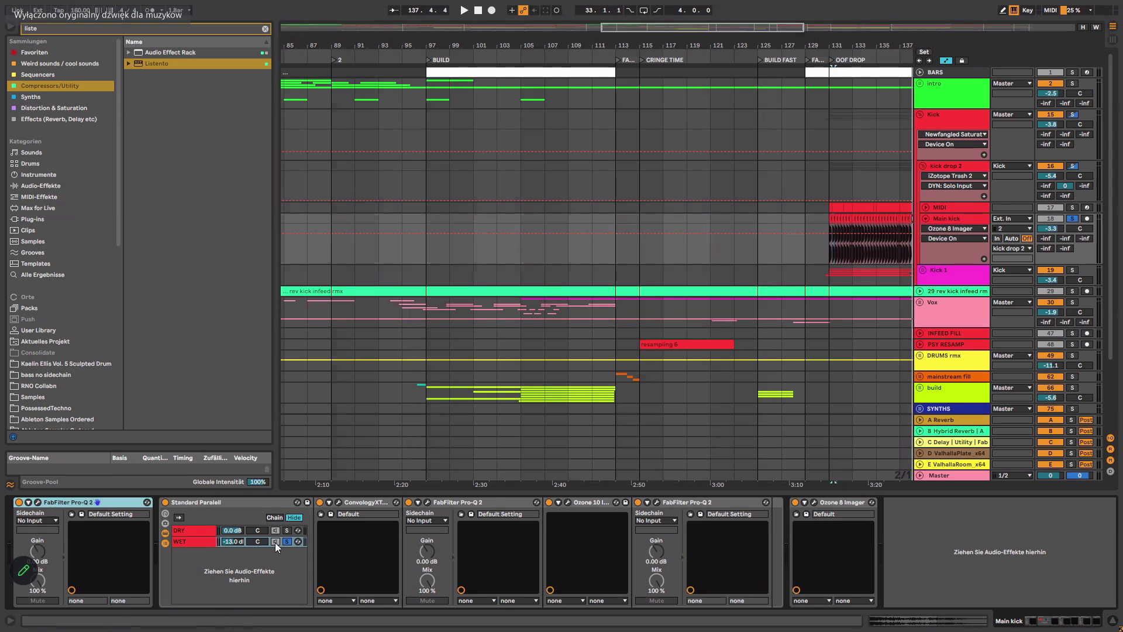
# Release the WET chain's solo and select the Convology XT device.
pyautogui.click(275, 543)
pyautogui.click(343, 503)
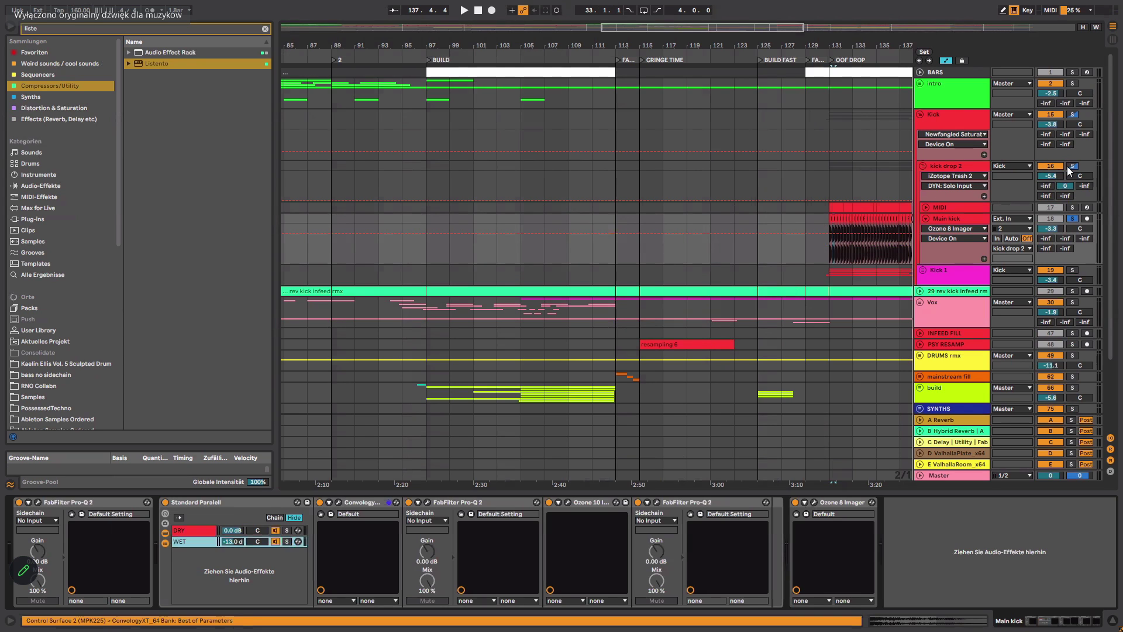
# Release the Main kick's solo, unfold the MIDI kick track and solo it instead.
pyautogui.click(1073, 218)
pyautogui.click(926, 207)
pyautogui.click(1072, 207)
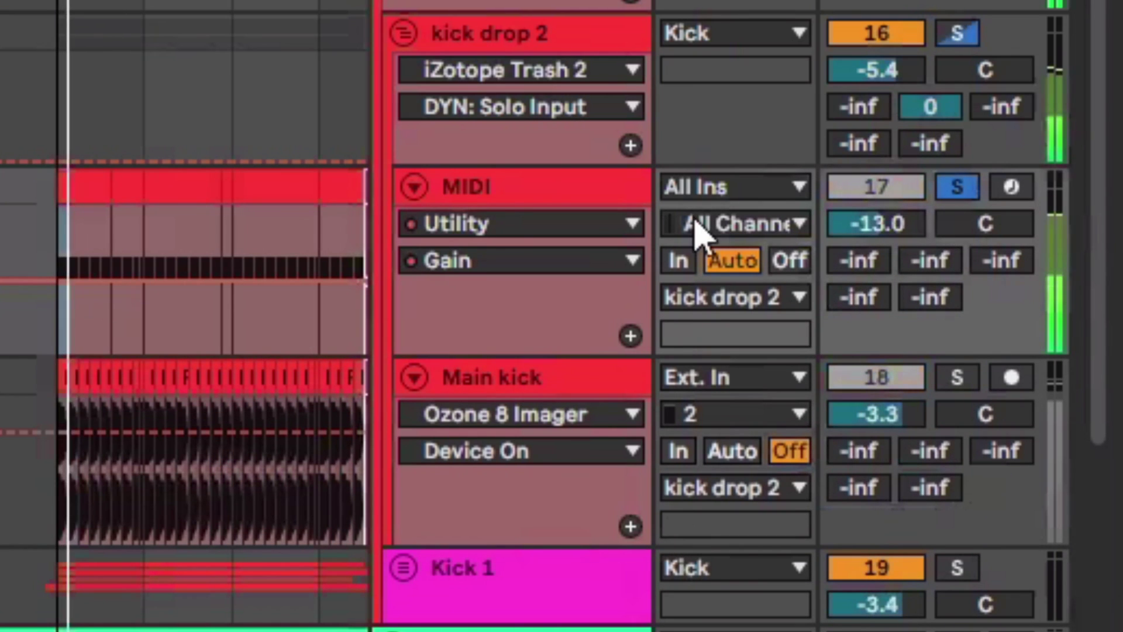
# Show the MIDI track's devices, examine the Kick 2 instrument and the Pro-Q 2 following it, and close their windows.
pyautogui.click(579, 223)
pyautogui.click(571, 187)
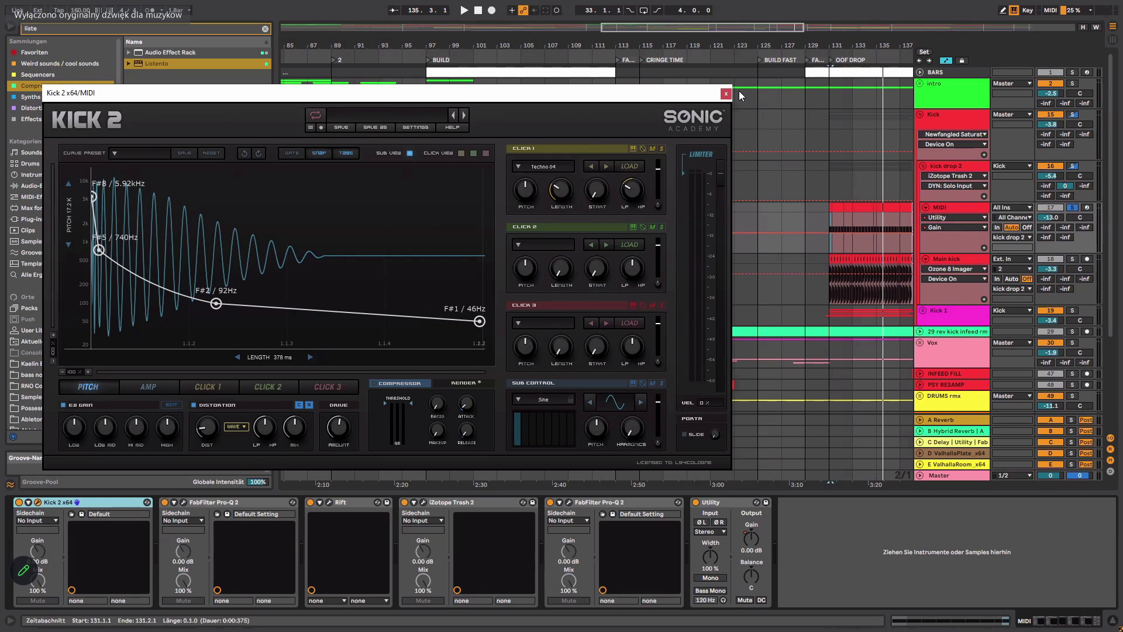
pyautogui.click(1104, 5)
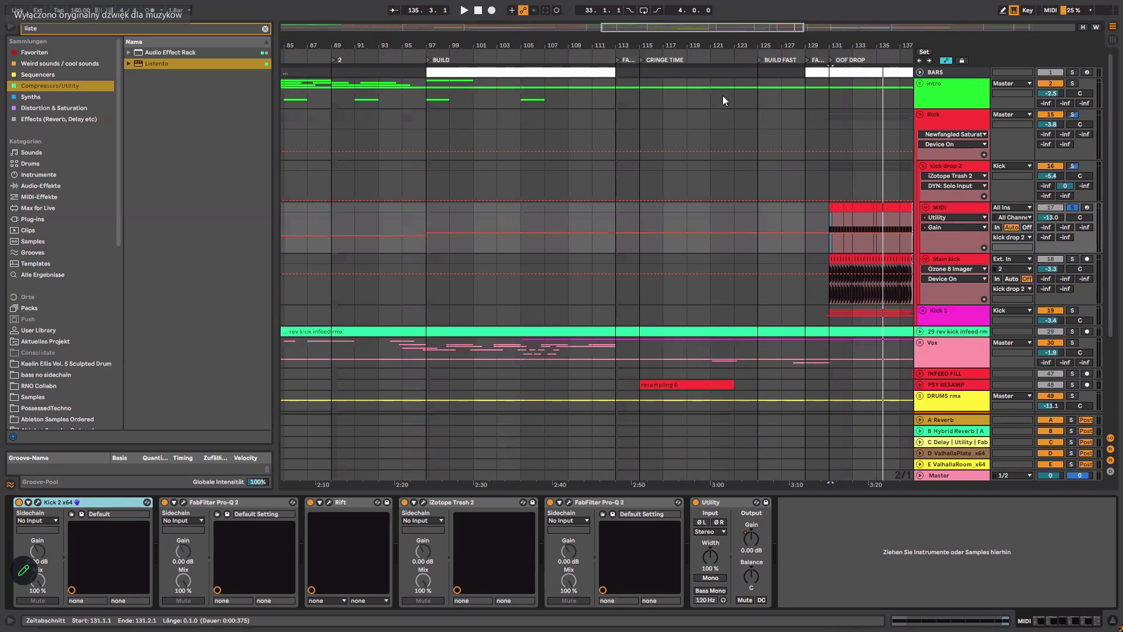
pyautogui.click(184, 502)
pyautogui.click(183, 502)
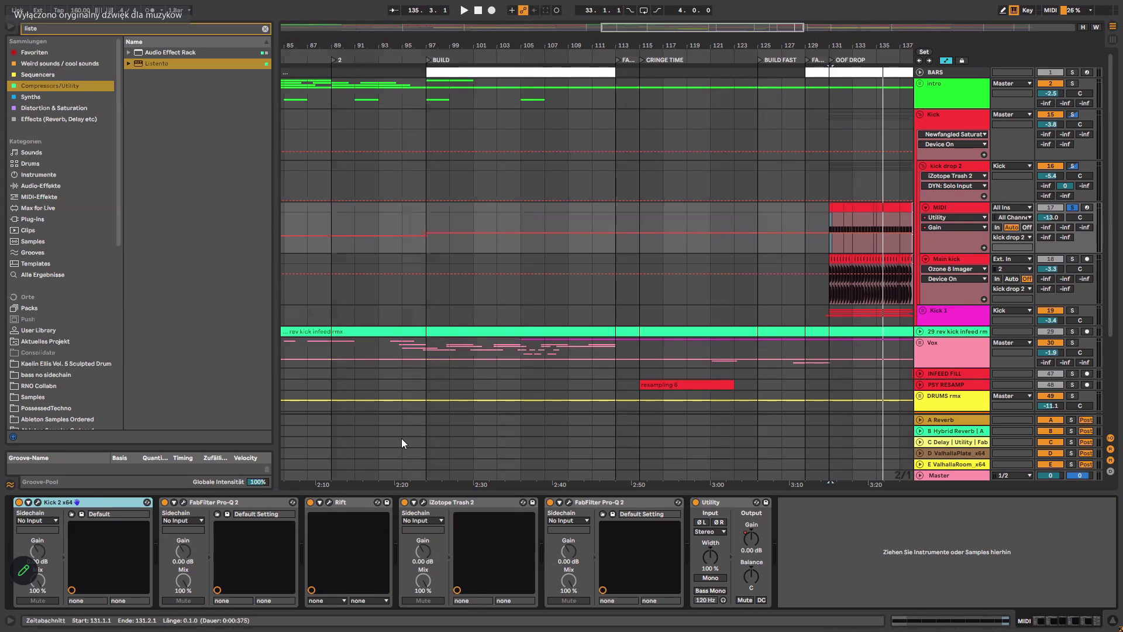
# Examine the Kick Tuner preset of the Rift plug-in on the MIDI track and close its window.
pyautogui.click(329, 502)
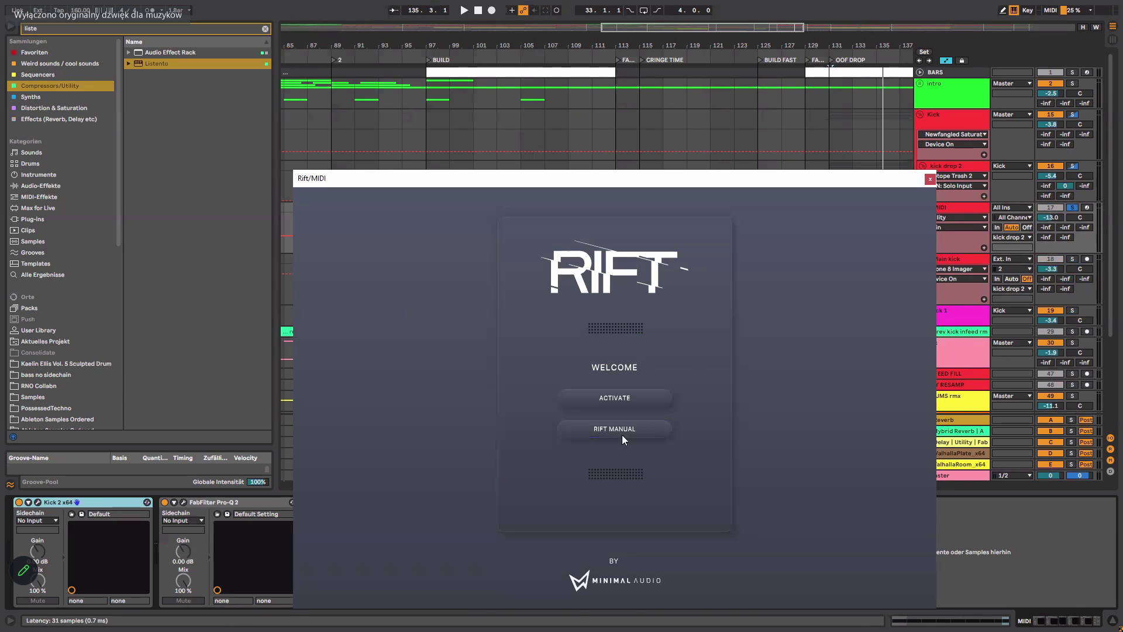
pyautogui.click(929, 179)
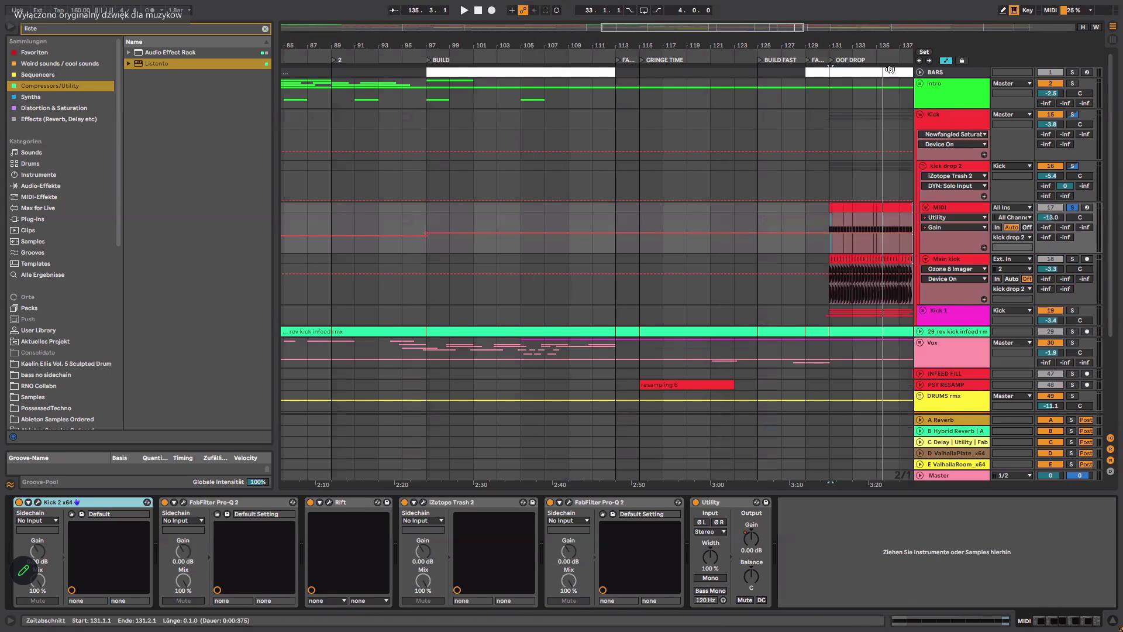
pyautogui.hscroll(5, 597, 263)
pyautogui.hscroll(5, 597, 264)
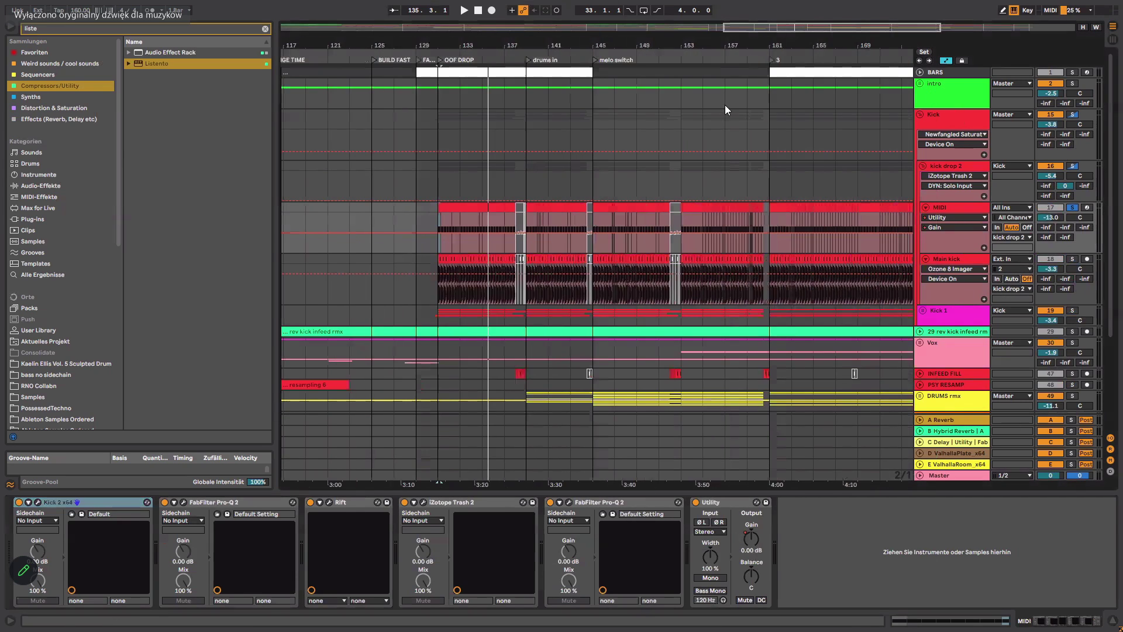
pyautogui.click(331, 503)
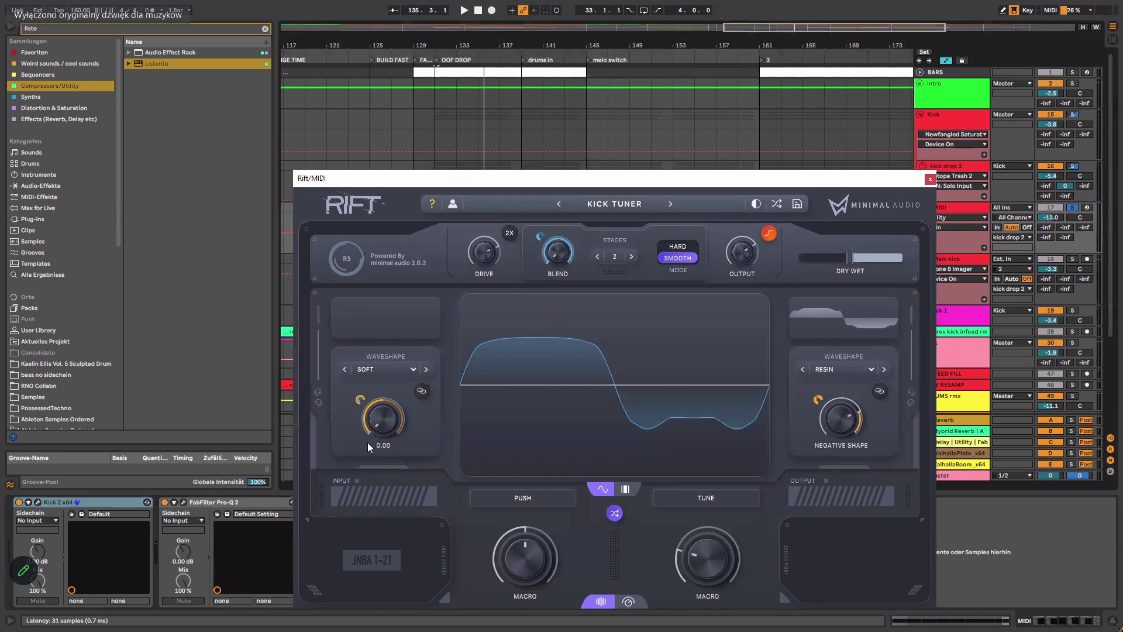
pyautogui.click(930, 178)
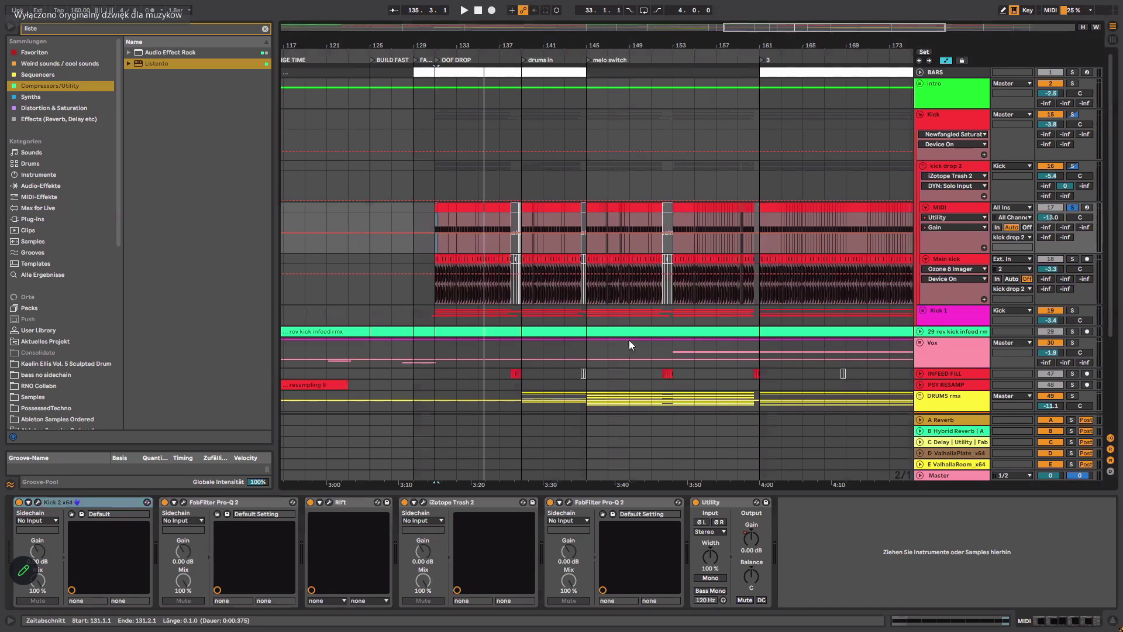
# Play the soloed MIDI kick from the OOF DROP and toggle Rift to compare the sound.
pyautogui.press('space')
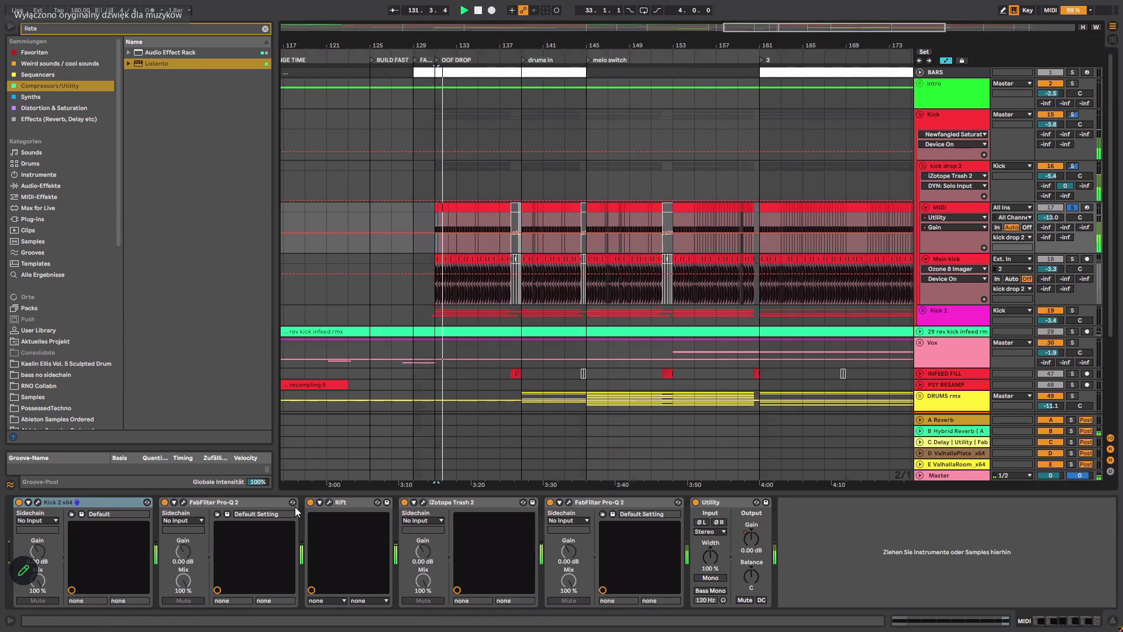
pyautogui.click(310, 502)
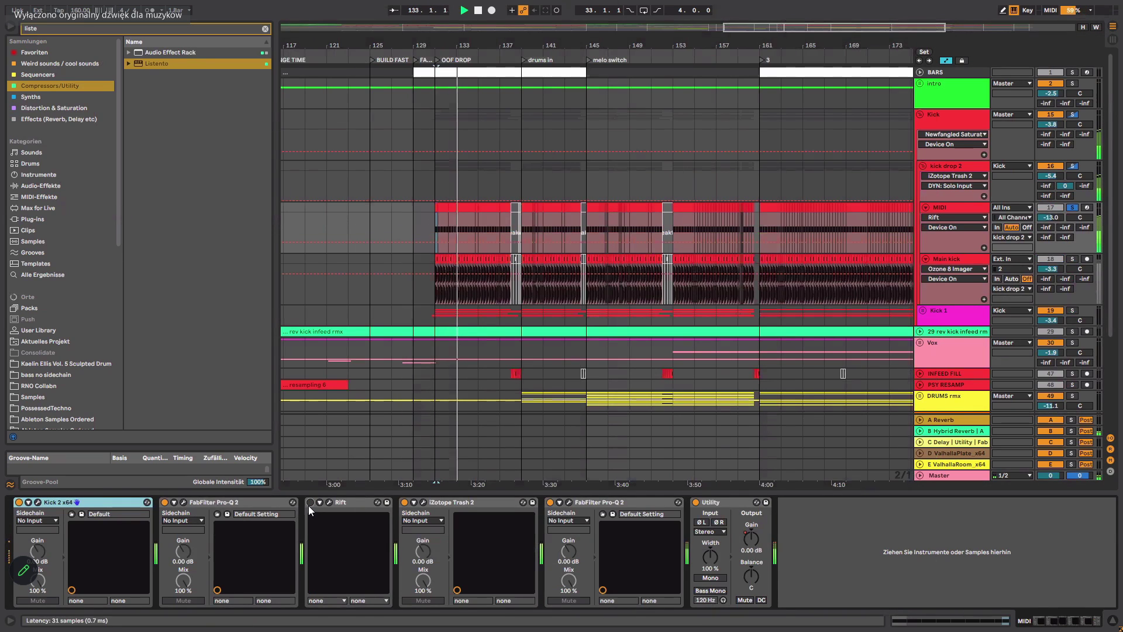
# Examine the Trash 2 waveshaping curve on the MIDI track and close the plug-in.
pyautogui.click(423, 501)
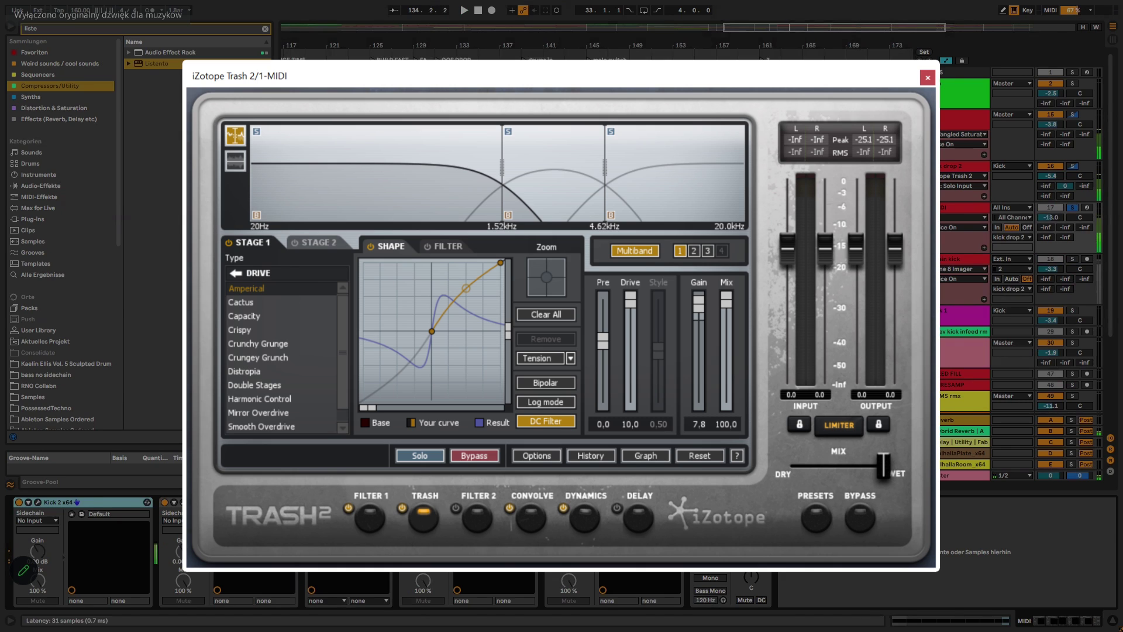
pyautogui.press('Escape')
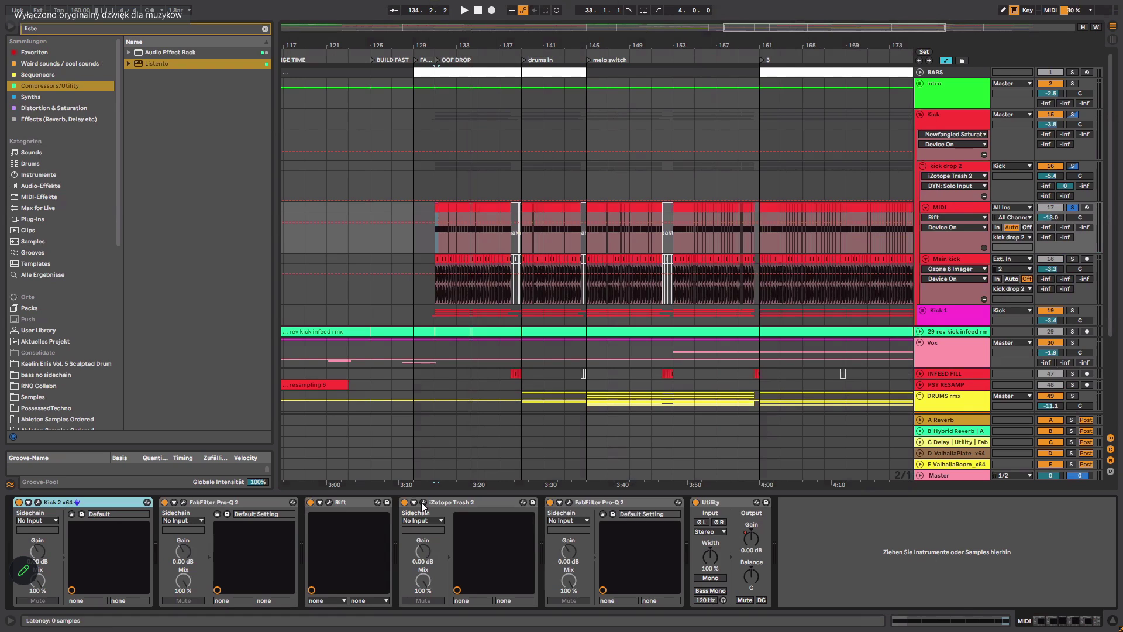
pyautogui.click(422, 502)
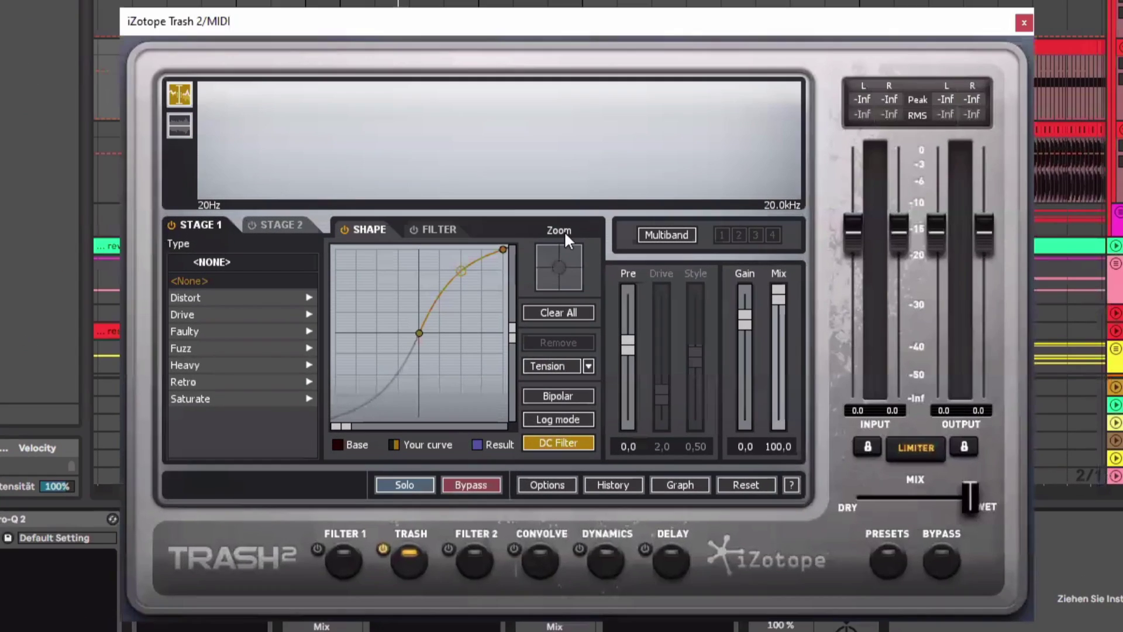
pyautogui.click(1022, 24)
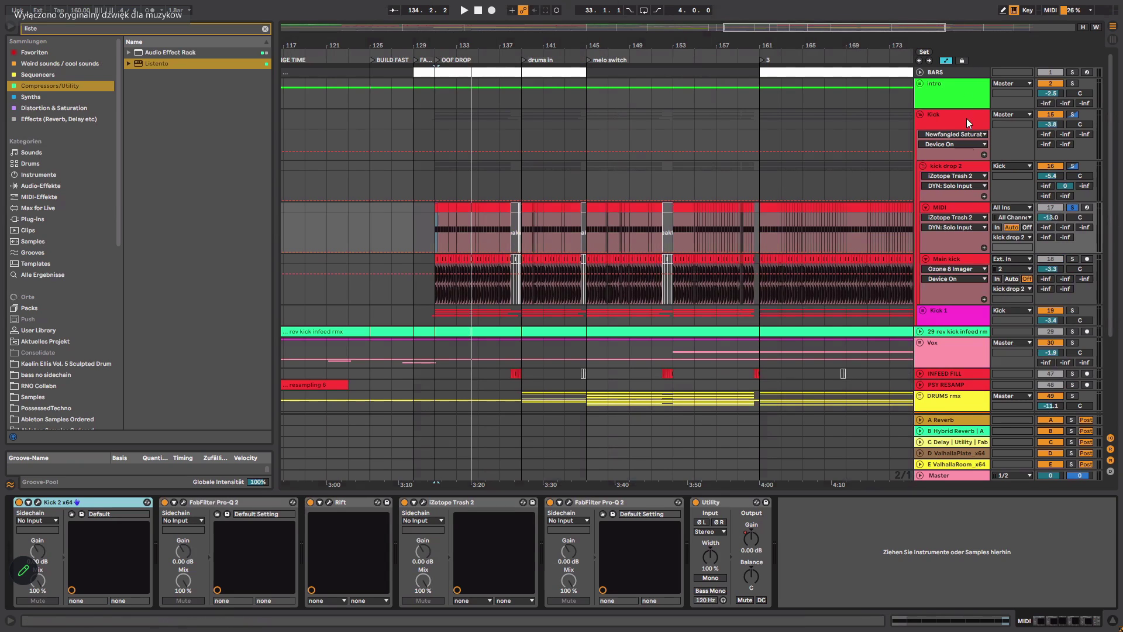
# Show the kick drop 2 group's device chain, examine its Trash 2 shape curve and close the plug-in.
pyautogui.click(953, 164)
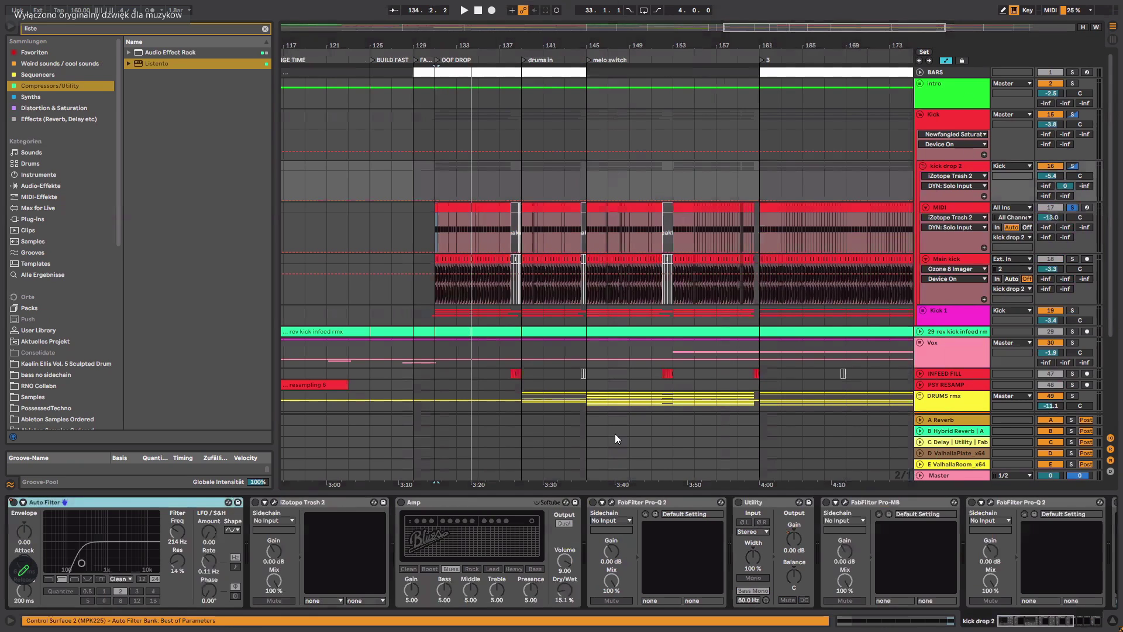
pyautogui.click(275, 502)
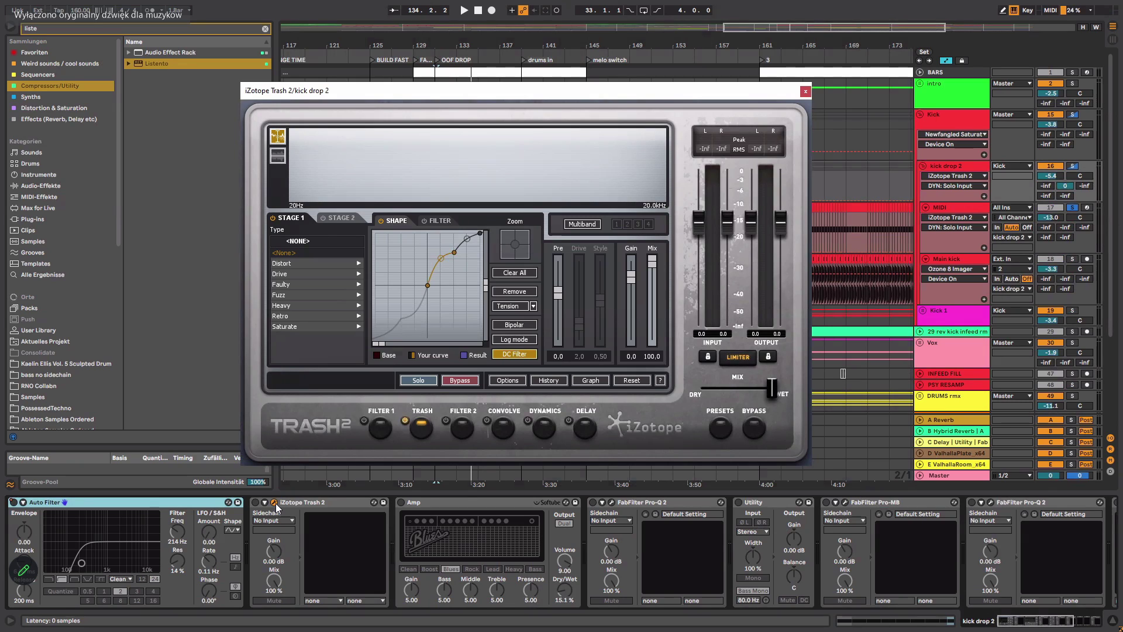
pyautogui.click(805, 92)
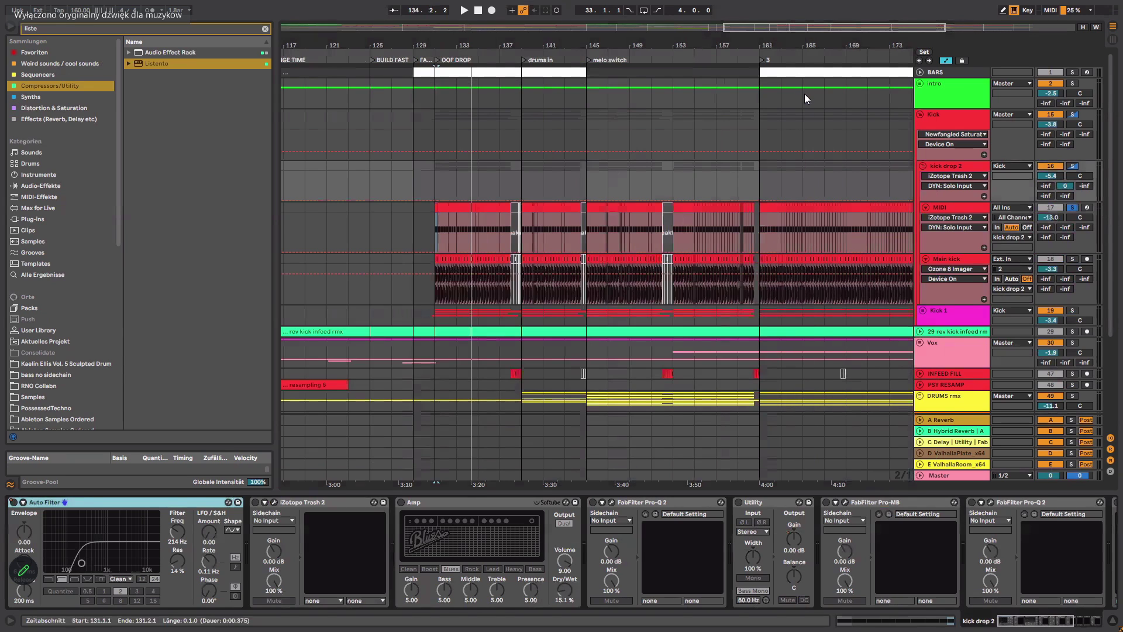
# Compare the device chains of the Main kick track and the kick drop 2 group by switching between them.
pyautogui.click(949, 215)
pyautogui.click(961, 258)
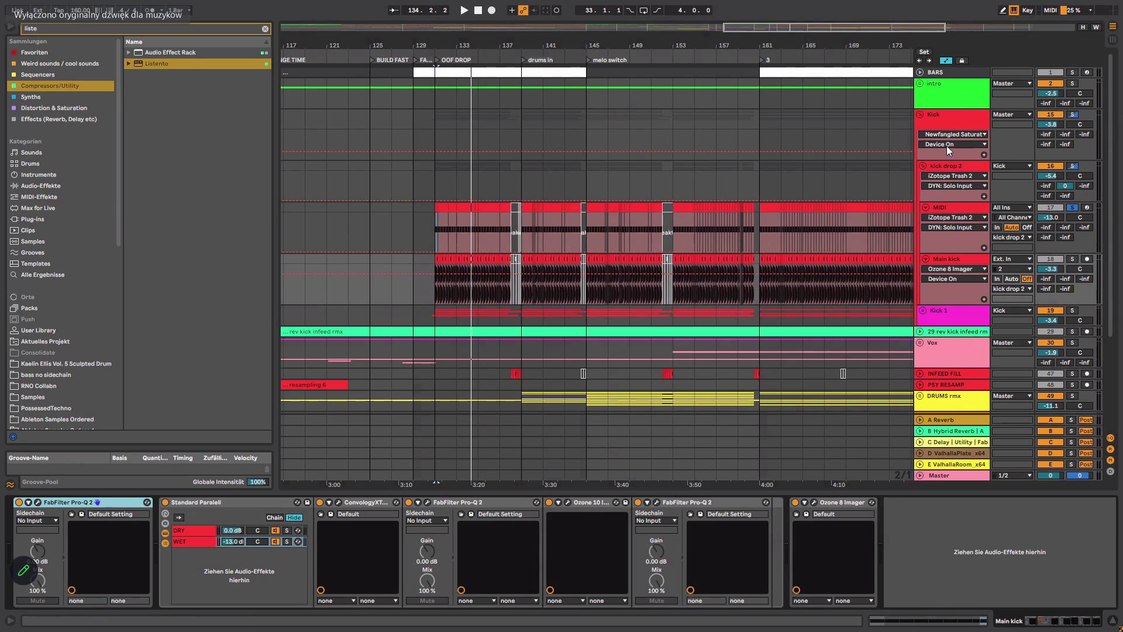
pyautogui.click(946, 166)
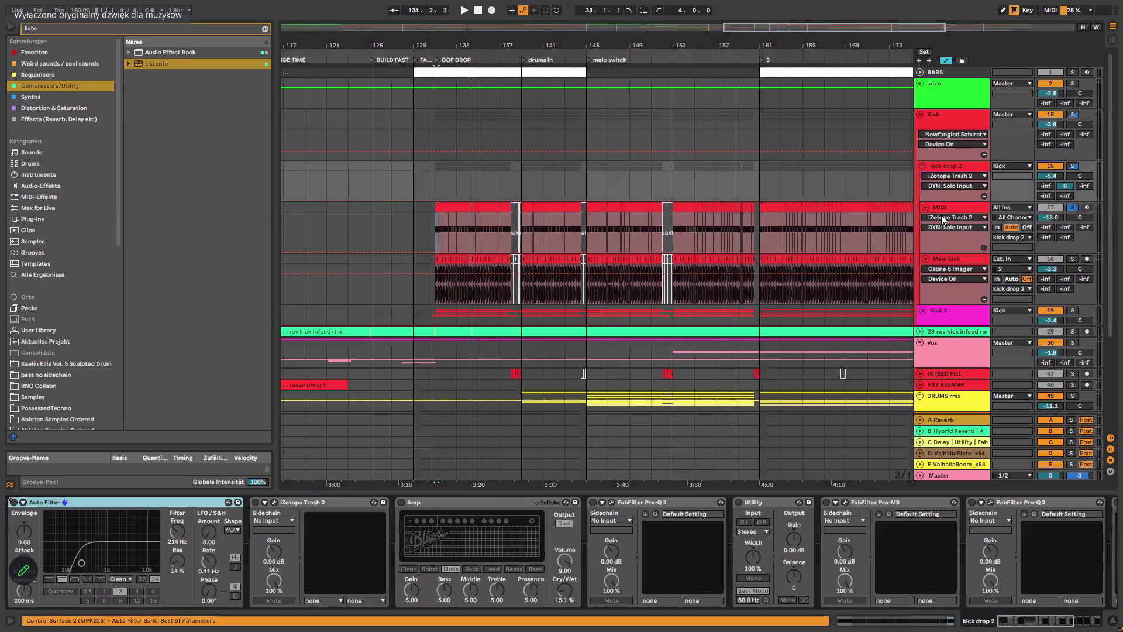
pyautogui.click(950, 262)
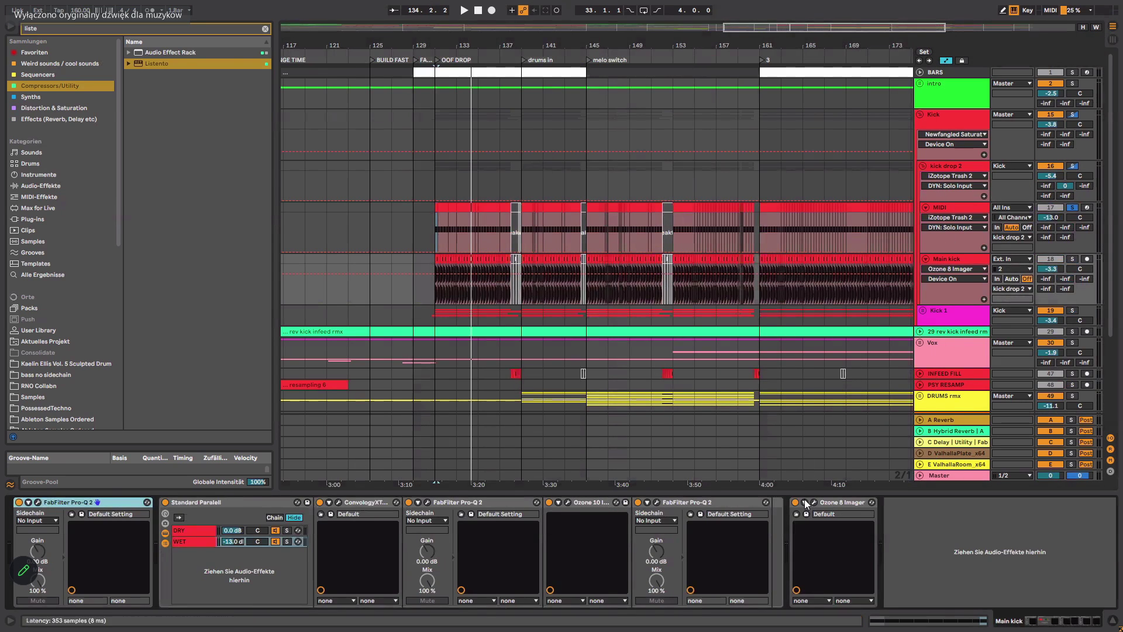
pyautogui.click(955, 165)
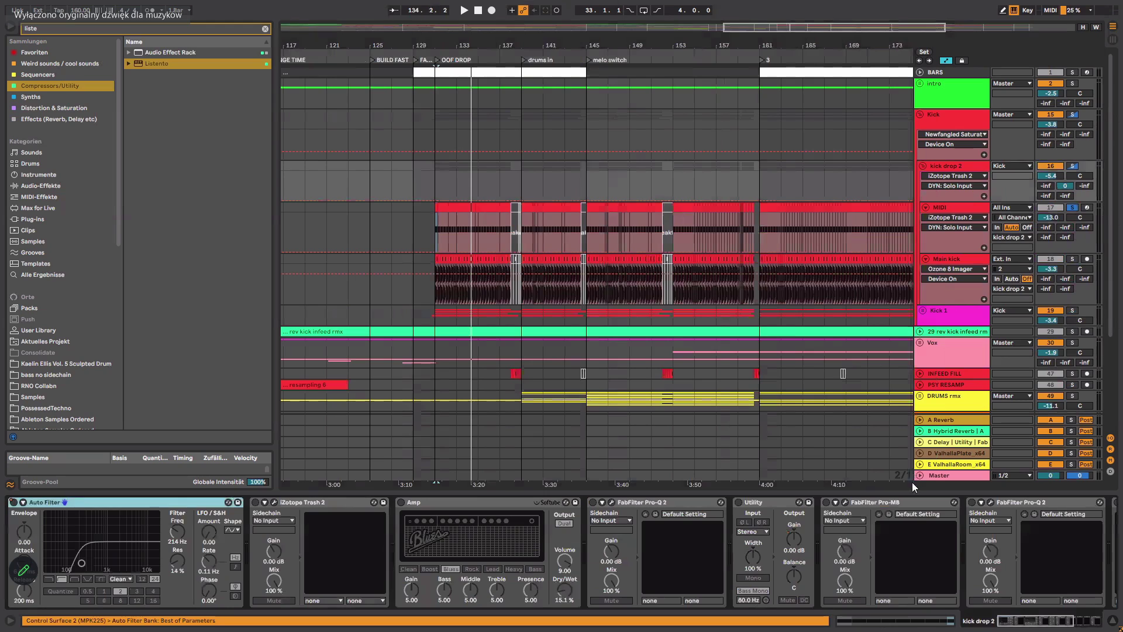
pyautogui.click(952, 263)
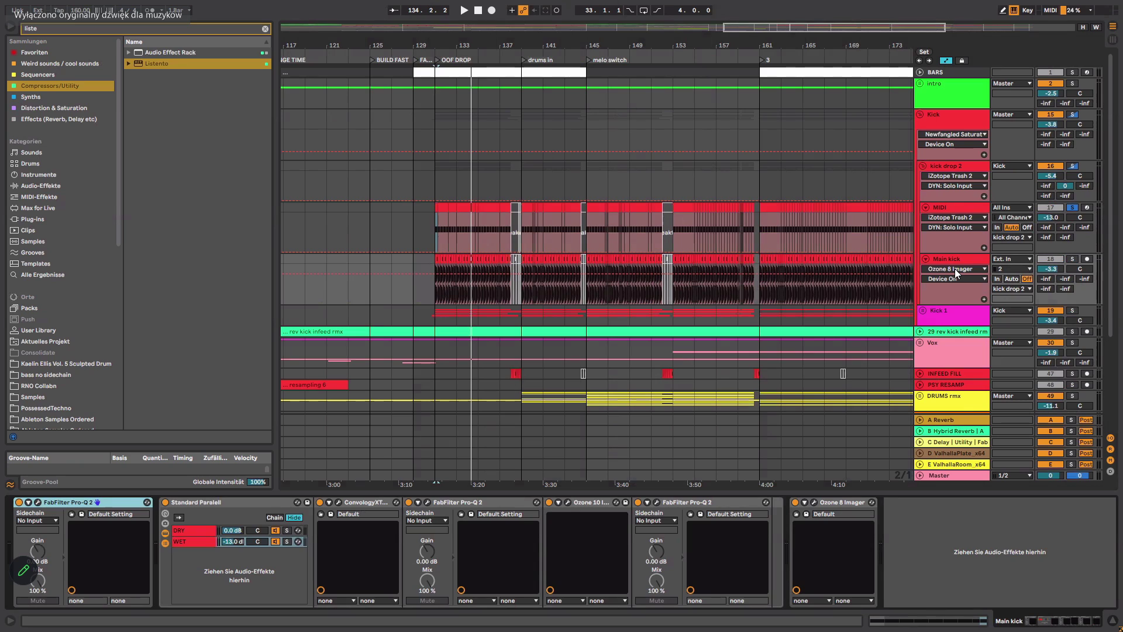
pyautogui.click(951, 166)
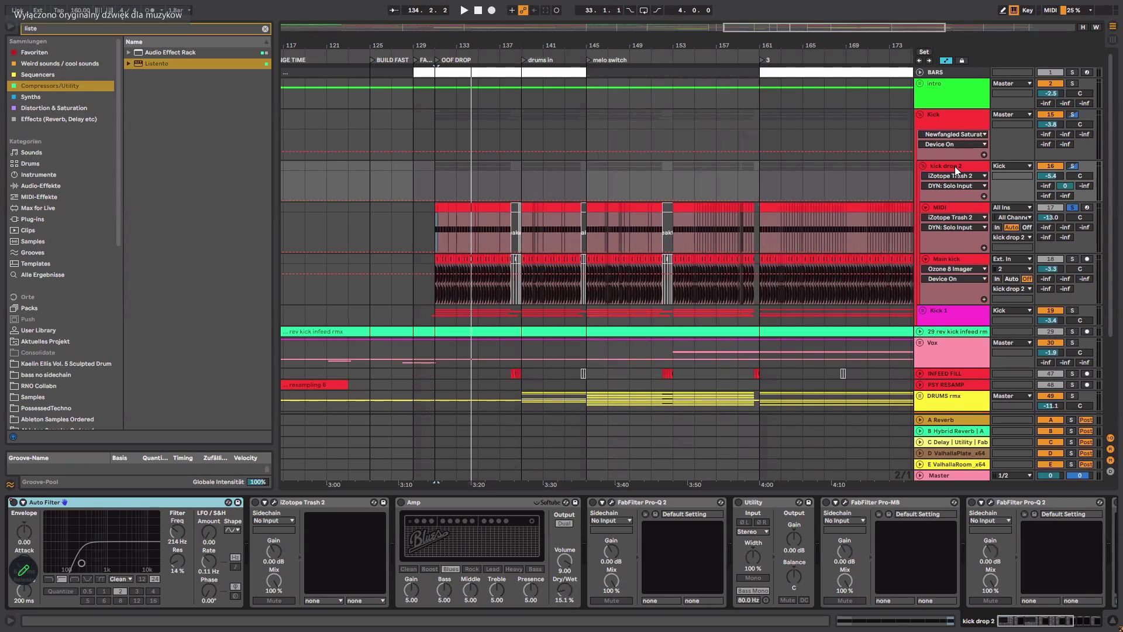
# Solo the whole kick drop 2 group and review its device chain to the final Pro-Q 2 and back to the Auto Filter.
pyautogui.click(1071, 166)
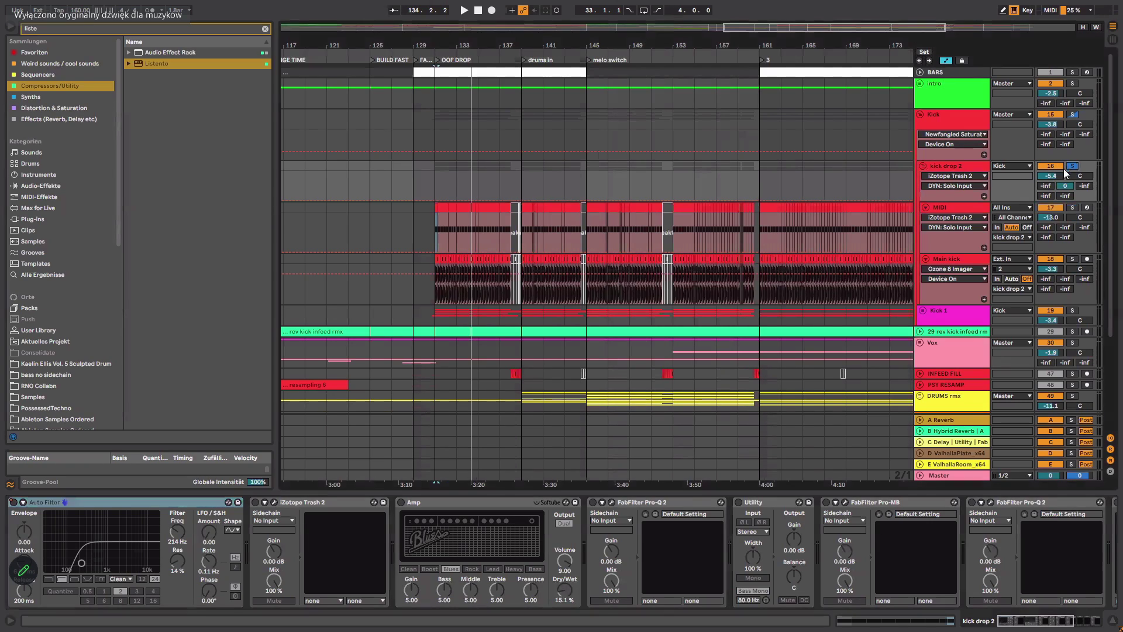
pyautogui.click(1083, 624)
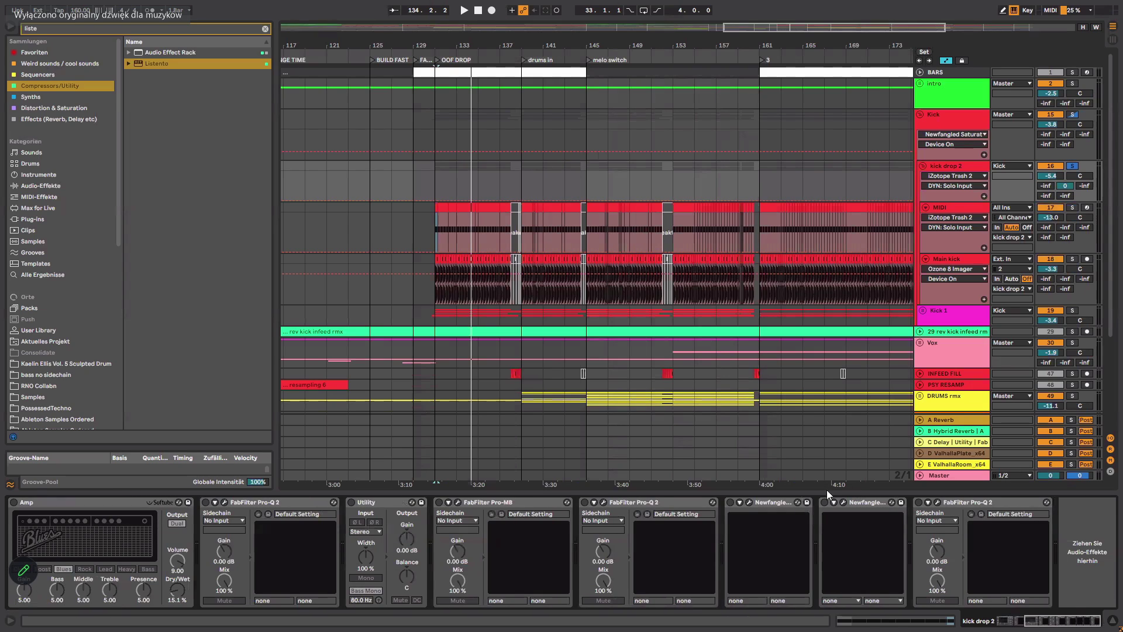
pyautogui.moveTo(1028, 622); pyautogui.dragTo(930, 614)
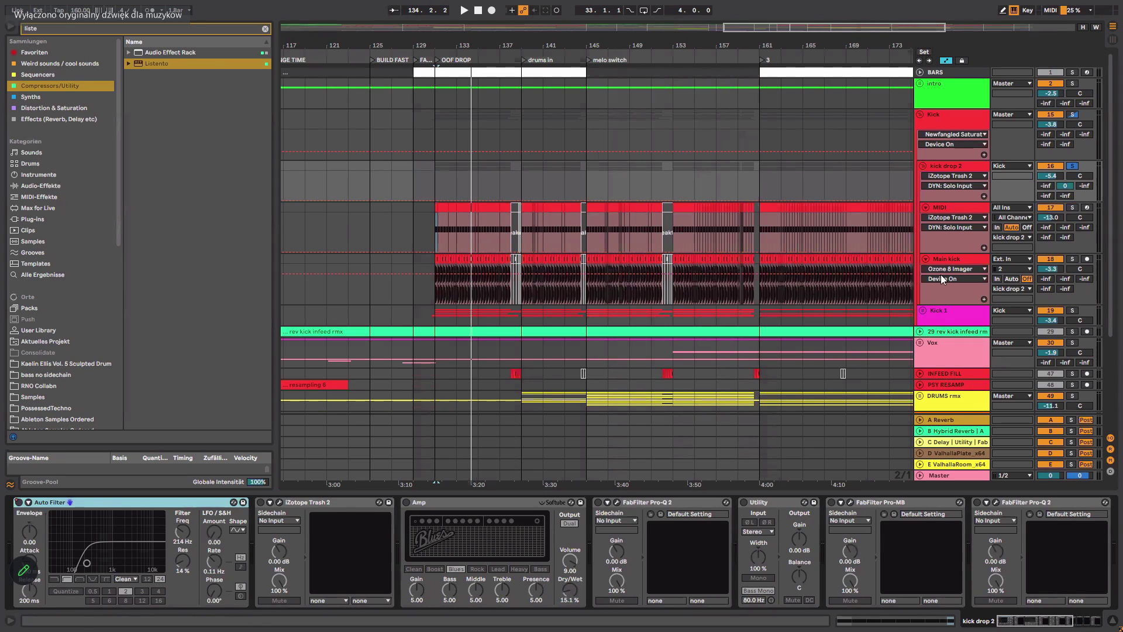
# Revisit the Main kick and MIDI tracks and play the soloed kick drop 2 group.
pyautogui.click(955, 258)
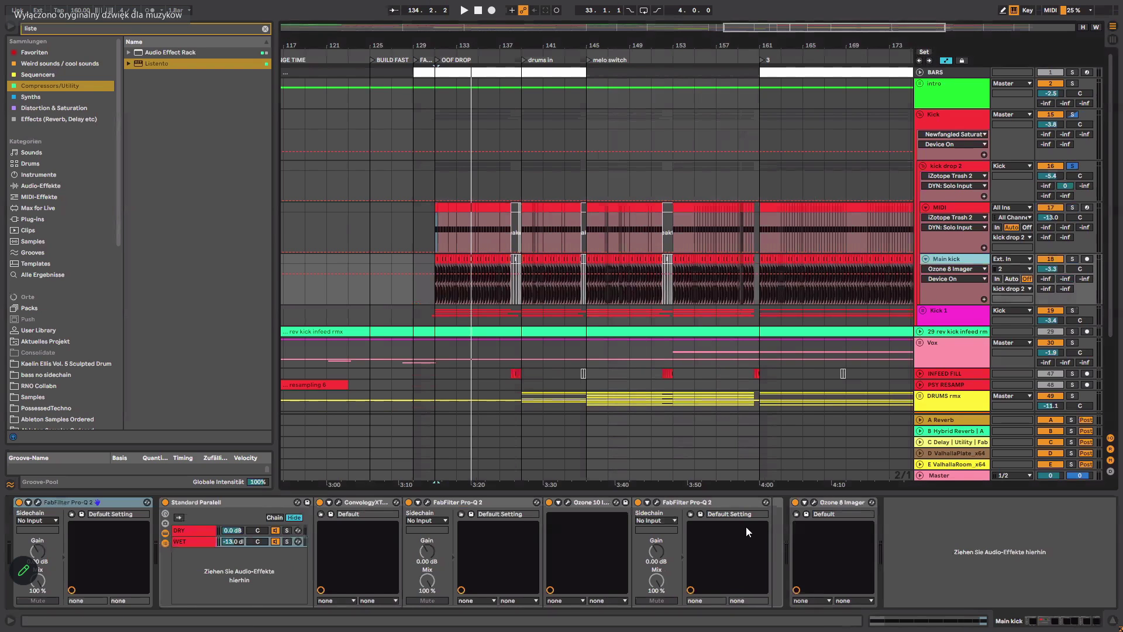
pyautogui.click(963, 207)
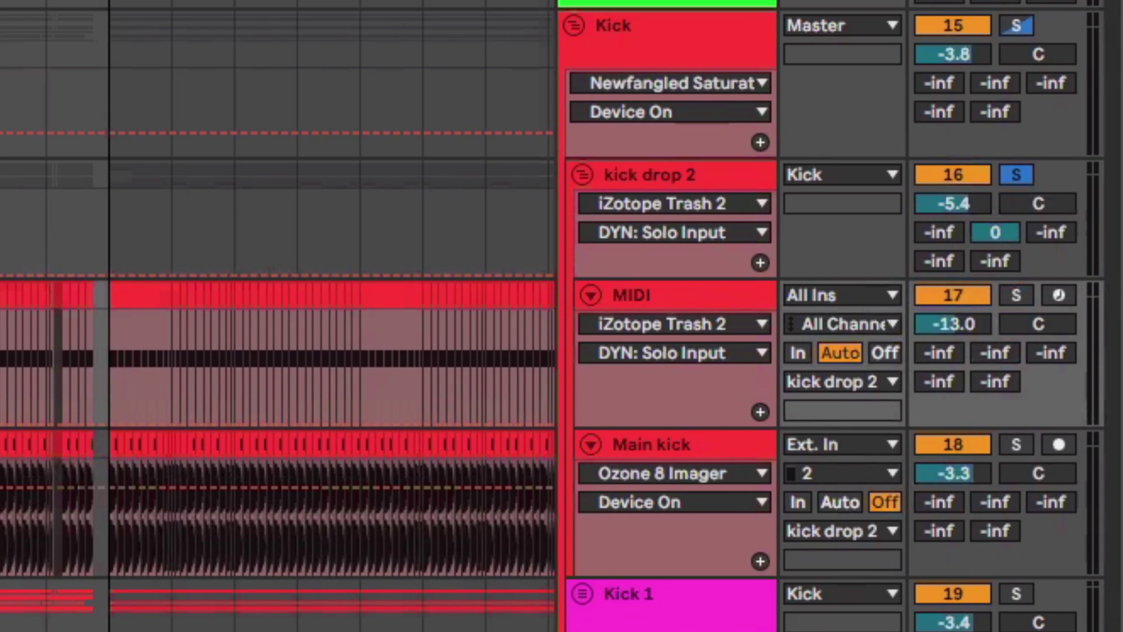
pyautogui.press('space')
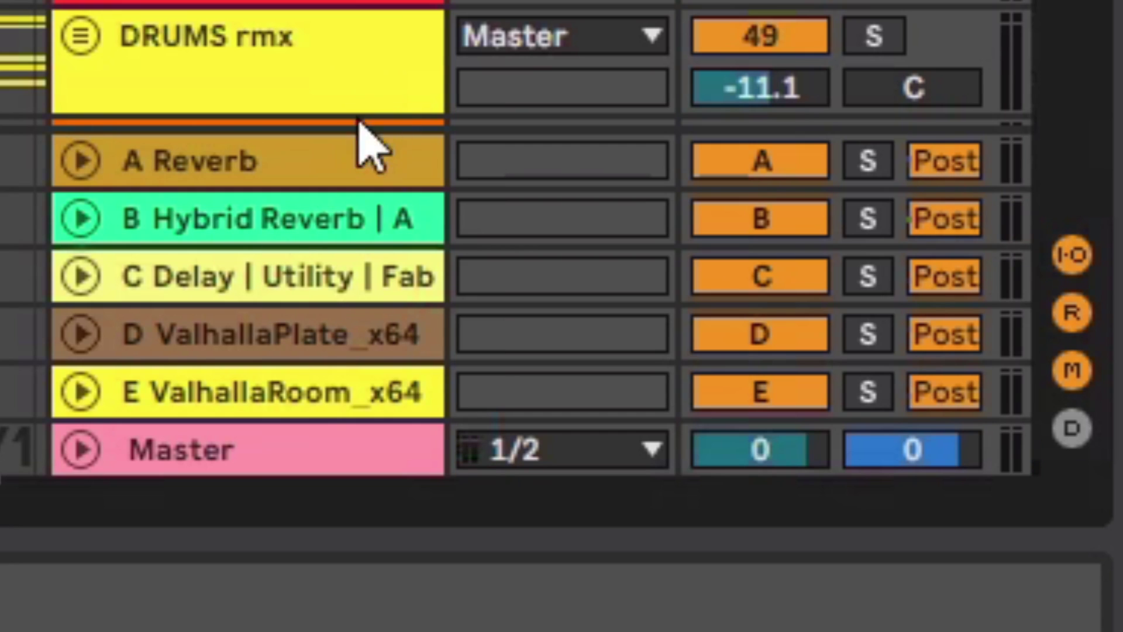
# Review the device chain of return B Hybrid Reverb and show the kick drop 2 group's send to it.
pyautogui.click(301, 240)
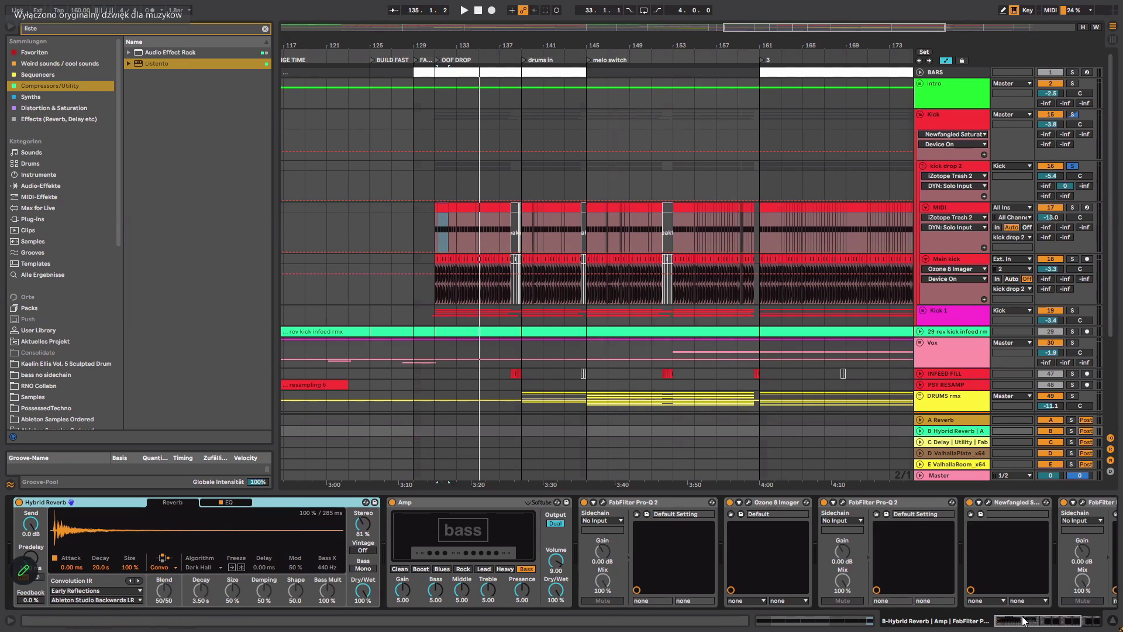
pyautogui.moveTo(1026, 621); pyautogui.dragTo(615, 539)
pyautogui.doubleClick(1061, 186)
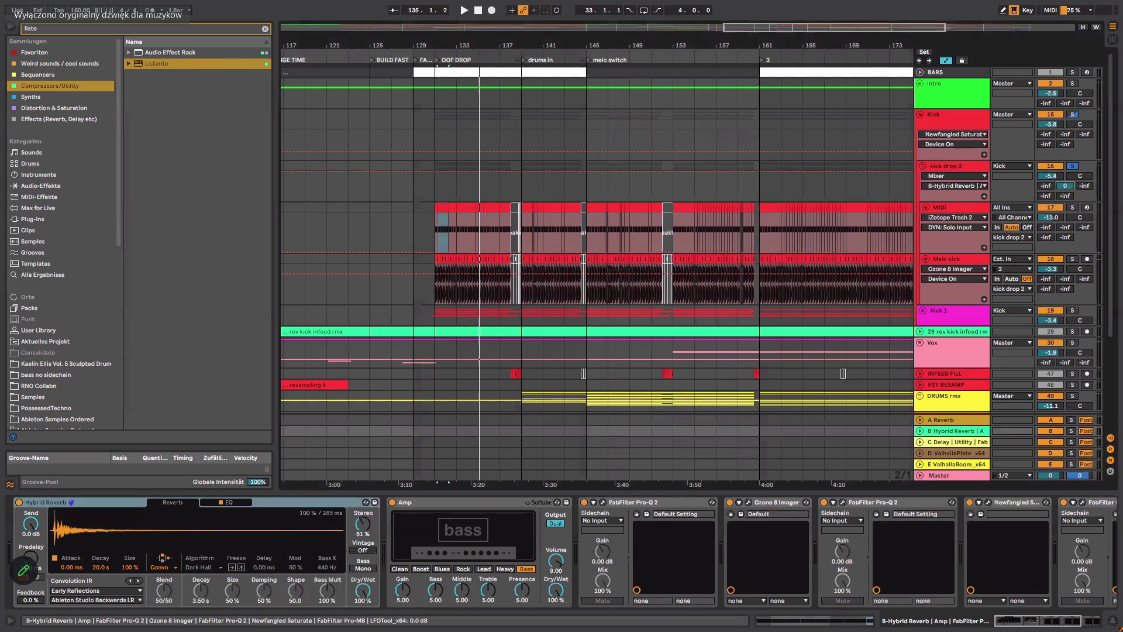
# Play from bar 161 while viewing return B's Newfangled Saturate, compare its gain curve and waveform meters, and close the plug-in.
pyautogui.click(429, 221)
pyautogui.press('space')
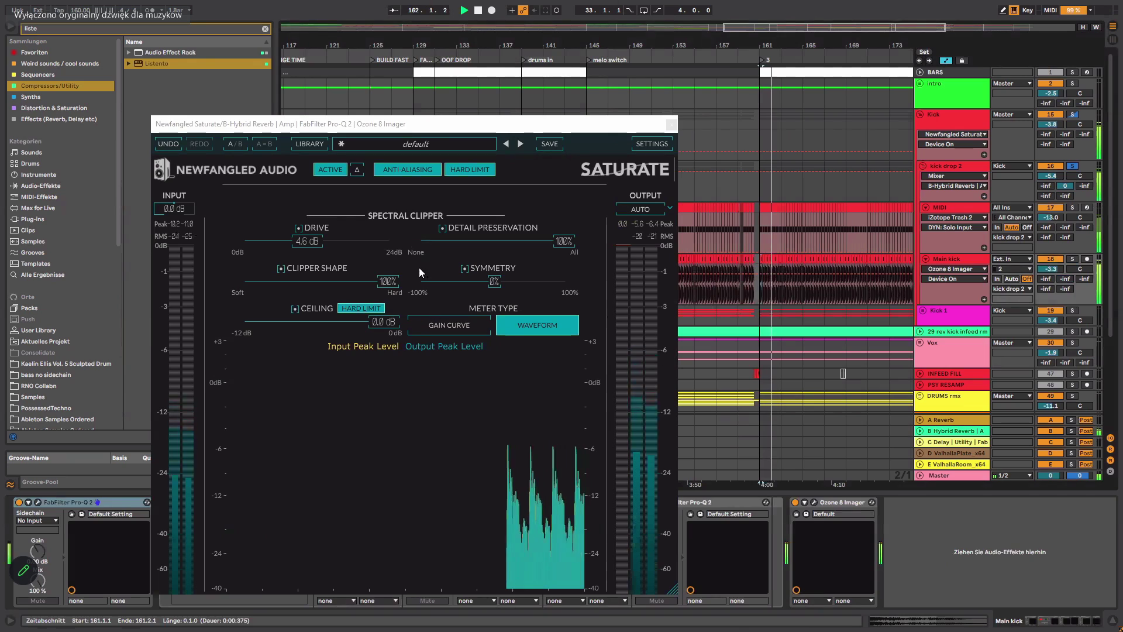
pyautogui.click(462, 326)
pyautogui.click(510, 329)
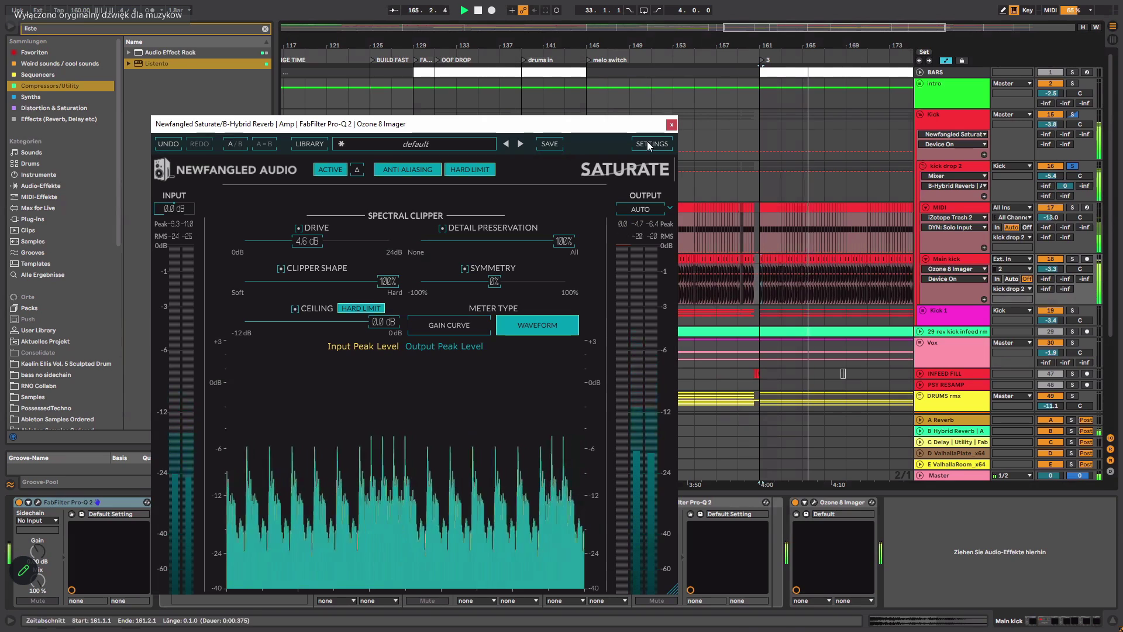
pyautogui.click(671, 124)
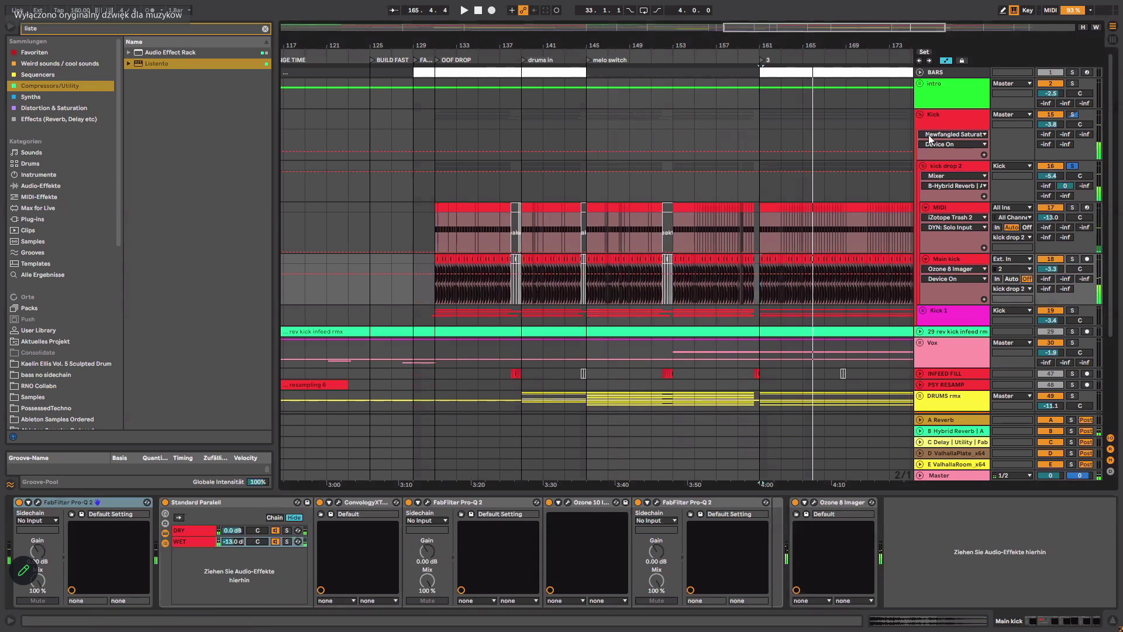
# Compare the device chains of the kick drop 2 group and return B Hybrid Reverb, and collapse the group.
pyautogui.click(958, 163)
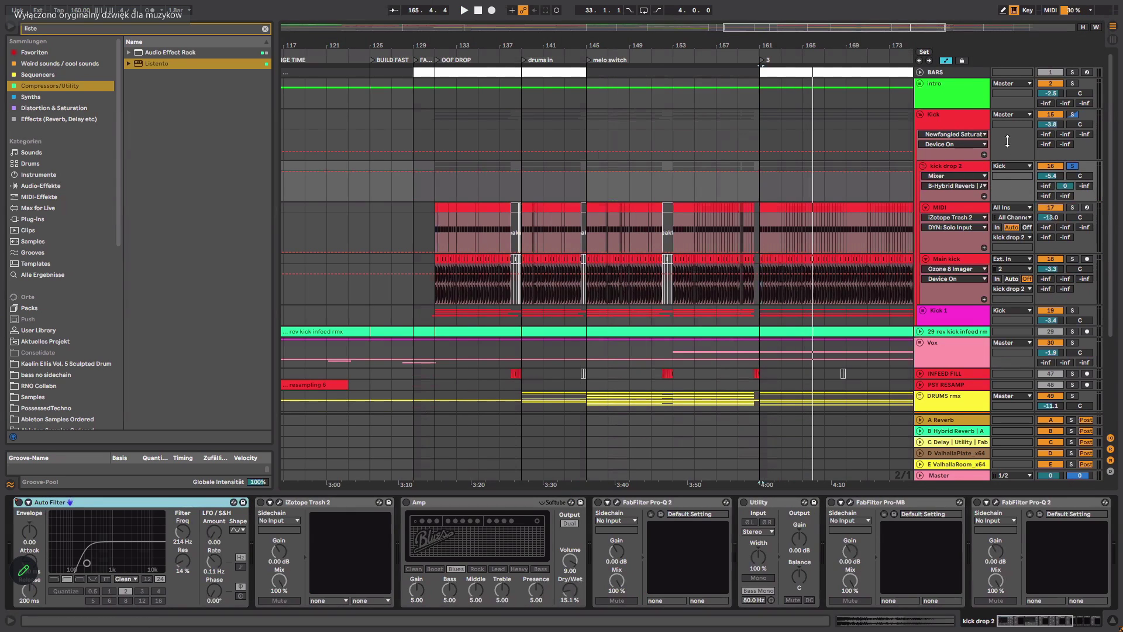
pyautogui.click(956, 433)
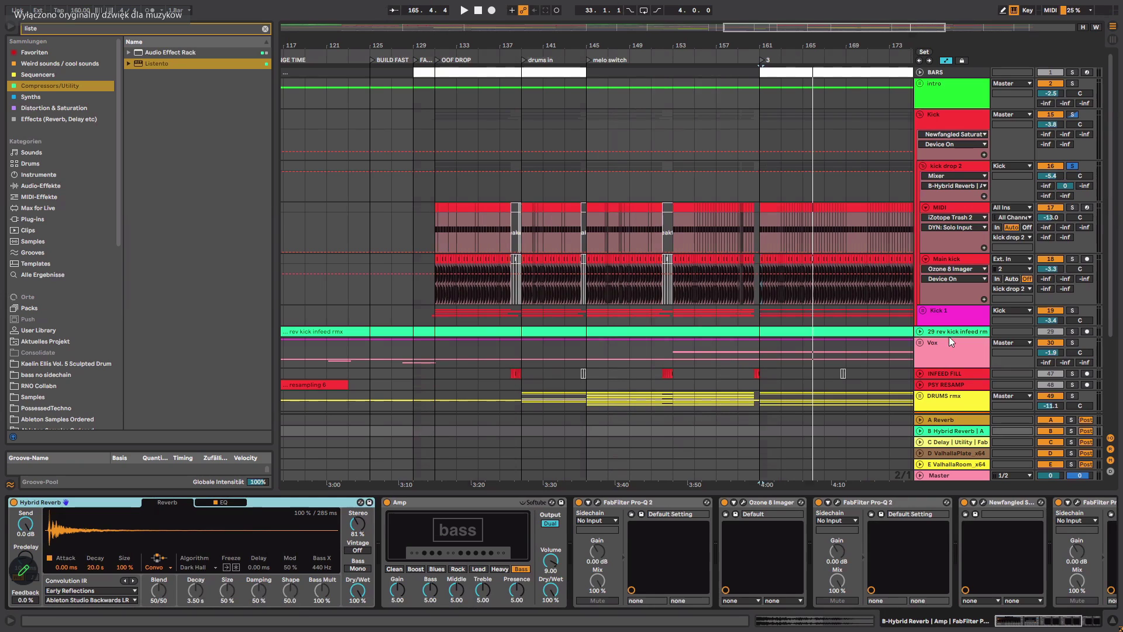
pyautogui.click(969, 166)
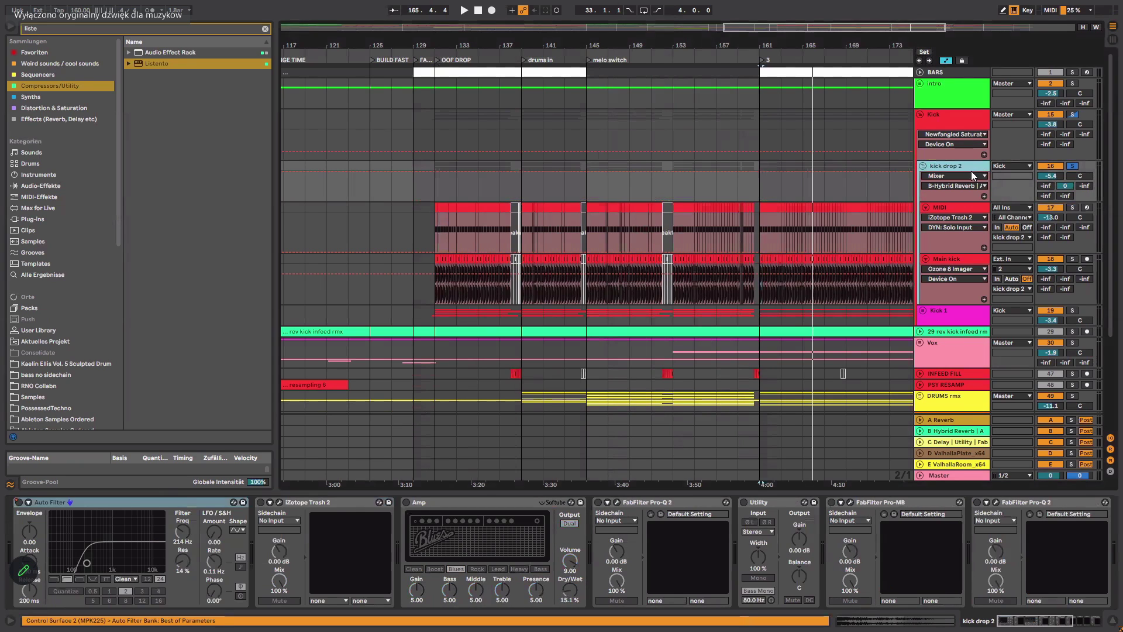
pyautogui.click(923, 164)
pyautogui.click(923, 164)
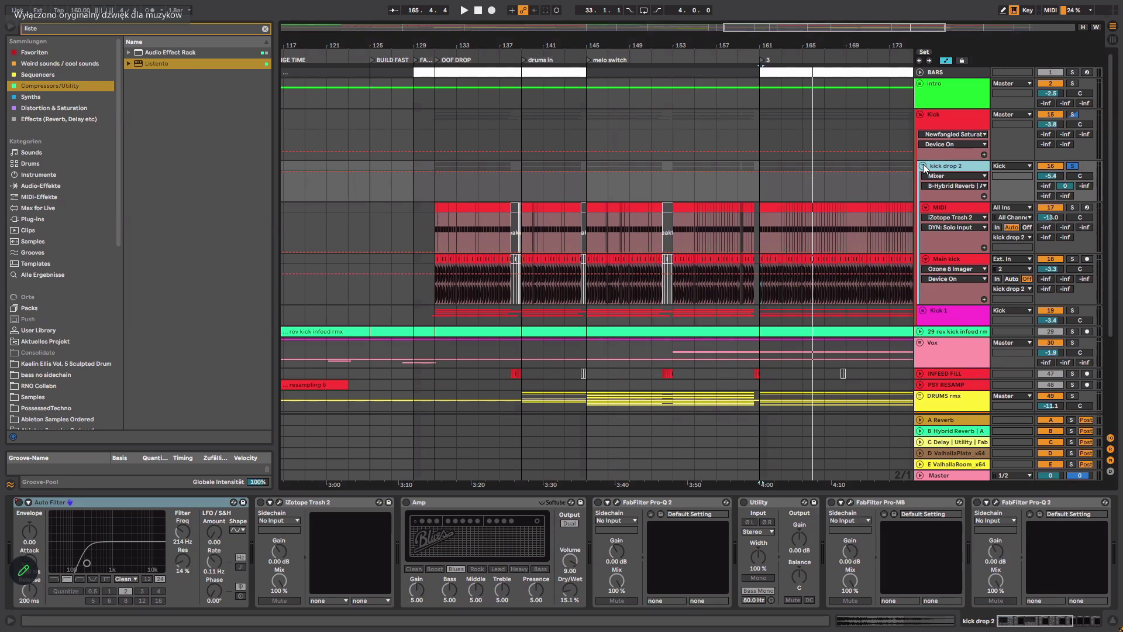
pyautogui.click(923, 164)
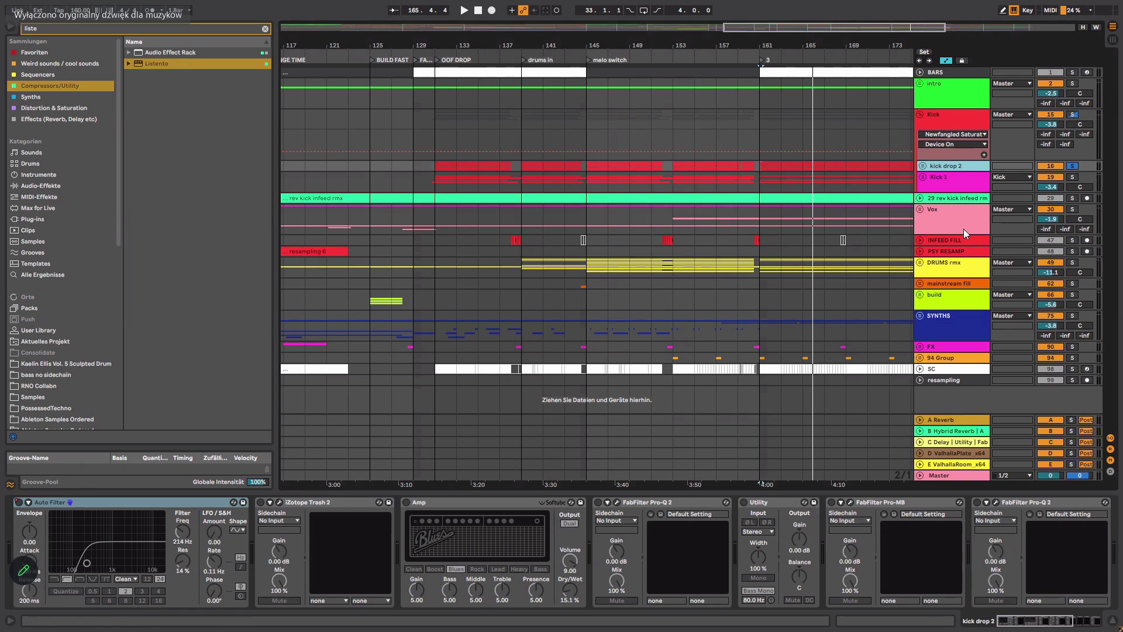
# Expand the kick drop 2 group to revisit the Main kick chain and collapse the group again.
pyautogui.moveTo(886, 183); pyautogui.dragTo(872, 218)
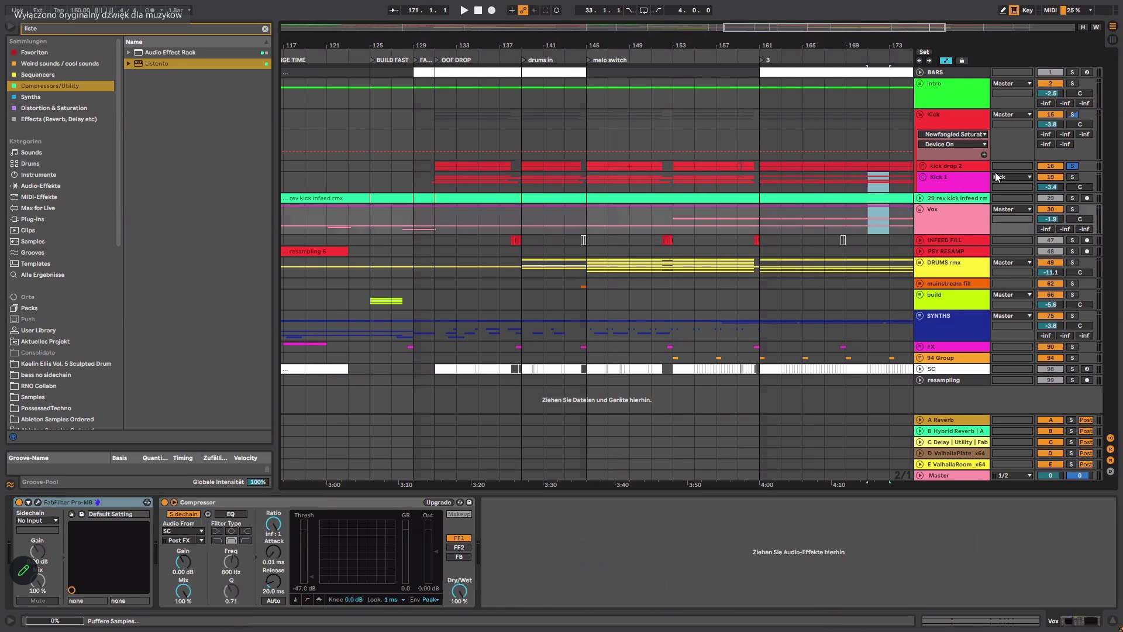
pyautogui.click(957, 167)
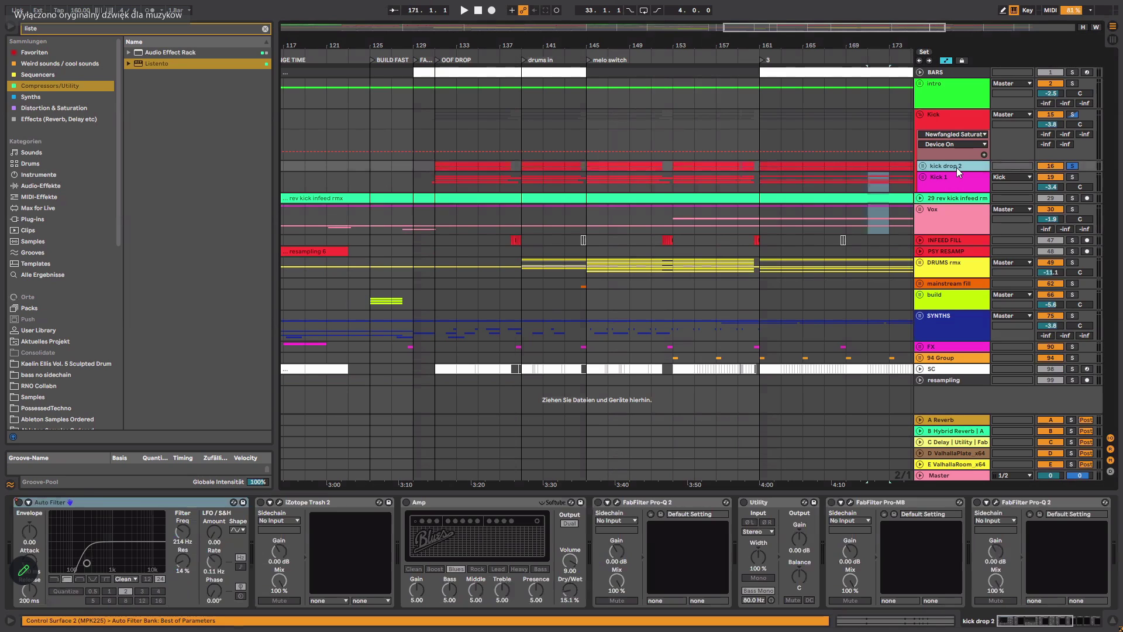
pyautogui.click(923, 165)
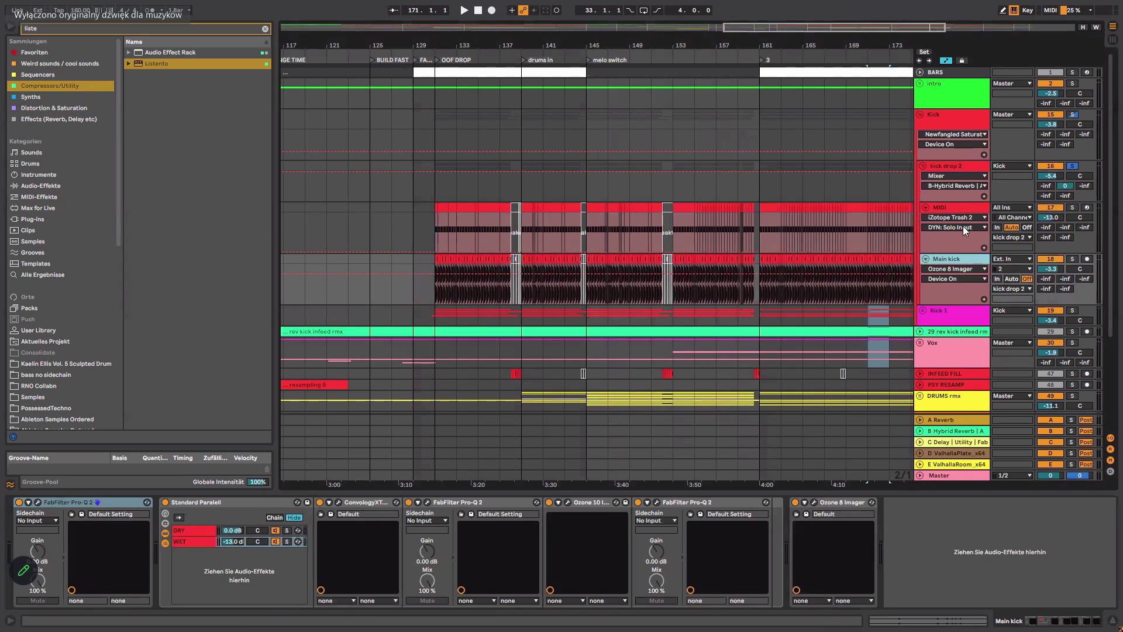
pyautogui.click(927, 166)
pyautogui.click(924, 166)
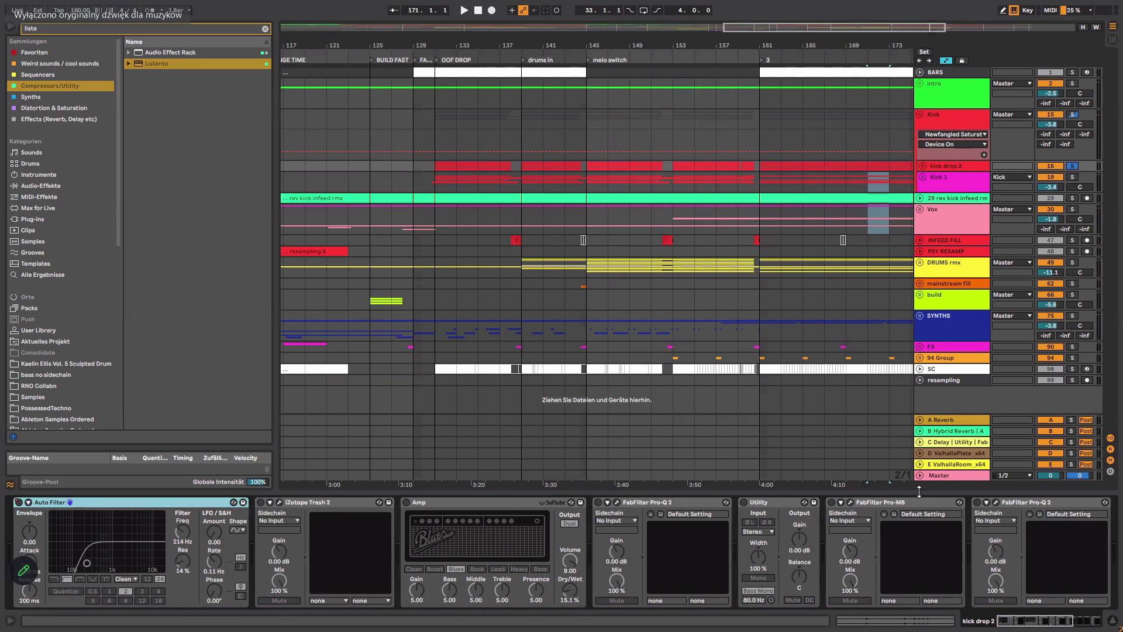
# Check the Kick group's devices, and turn on and open iZotope Trash 2 in the kick drop 2 chain.
pyautogui.click(968, 121)
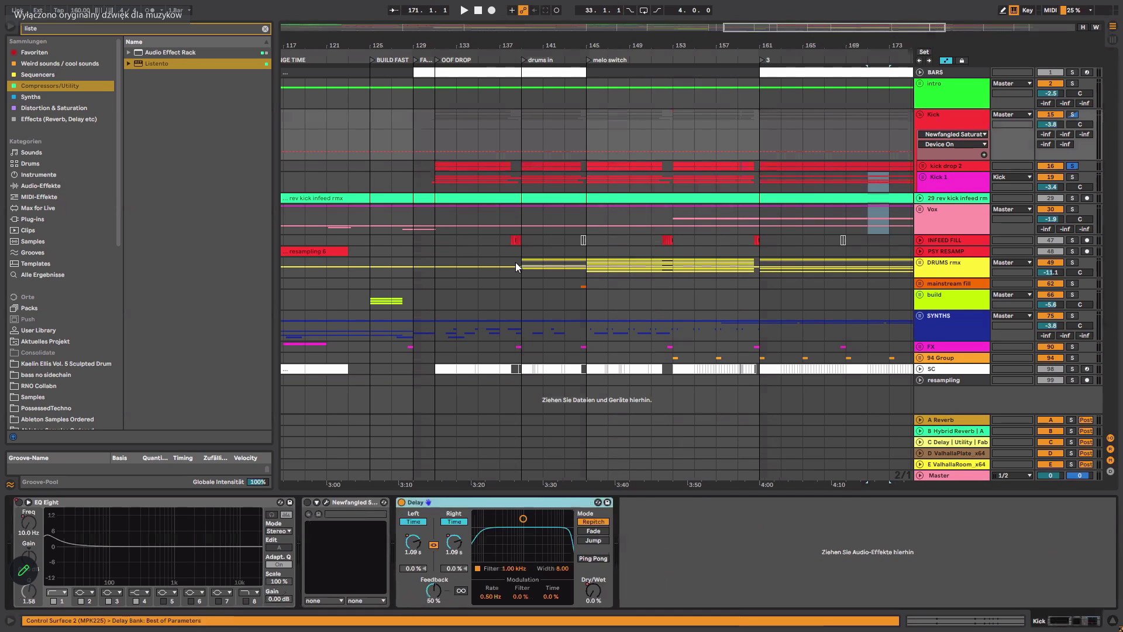
pyautogui.click(949, 167)
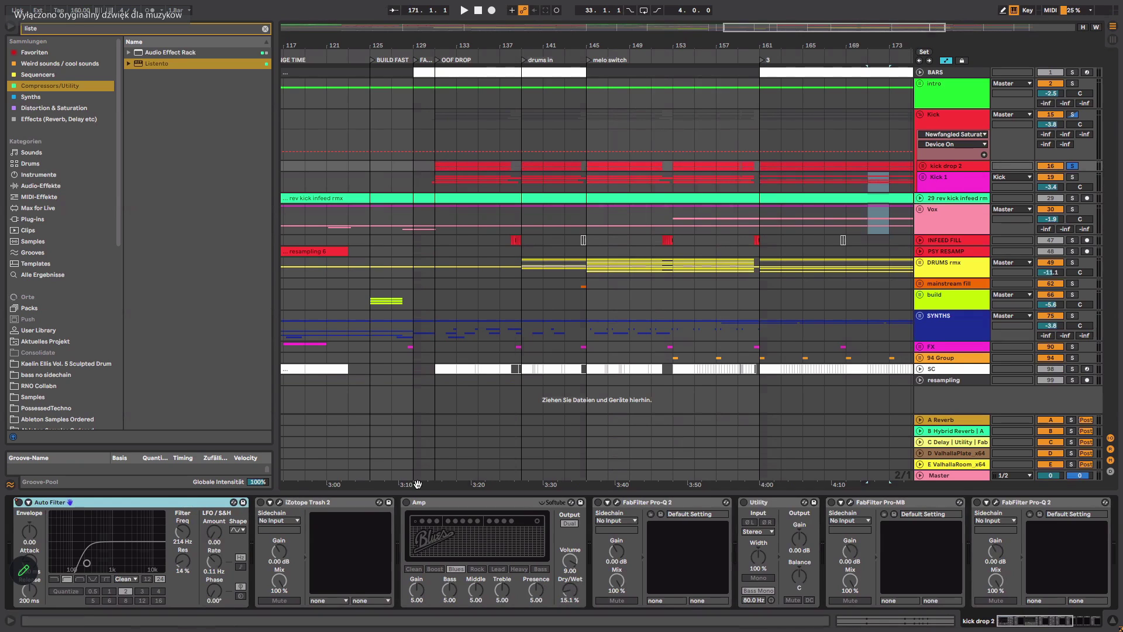
pyautogui.scroll(-5, 1049, 587)
pyautogui.scroll(5, 360, 542)
pyautogui.click(261, 502)
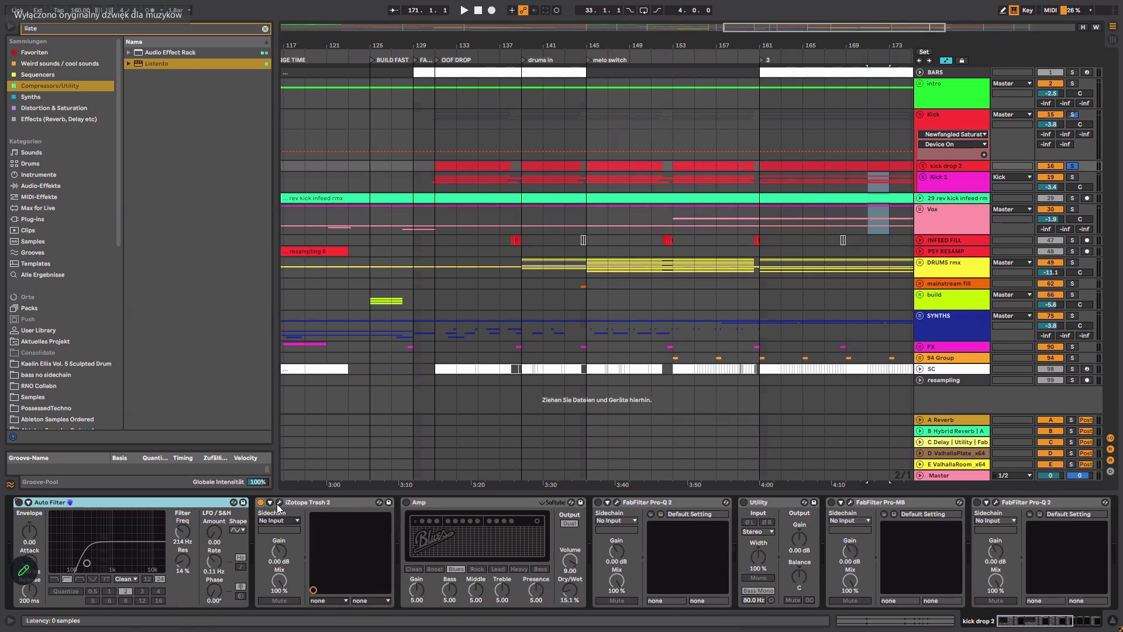
pyautogui.click(279, 503)
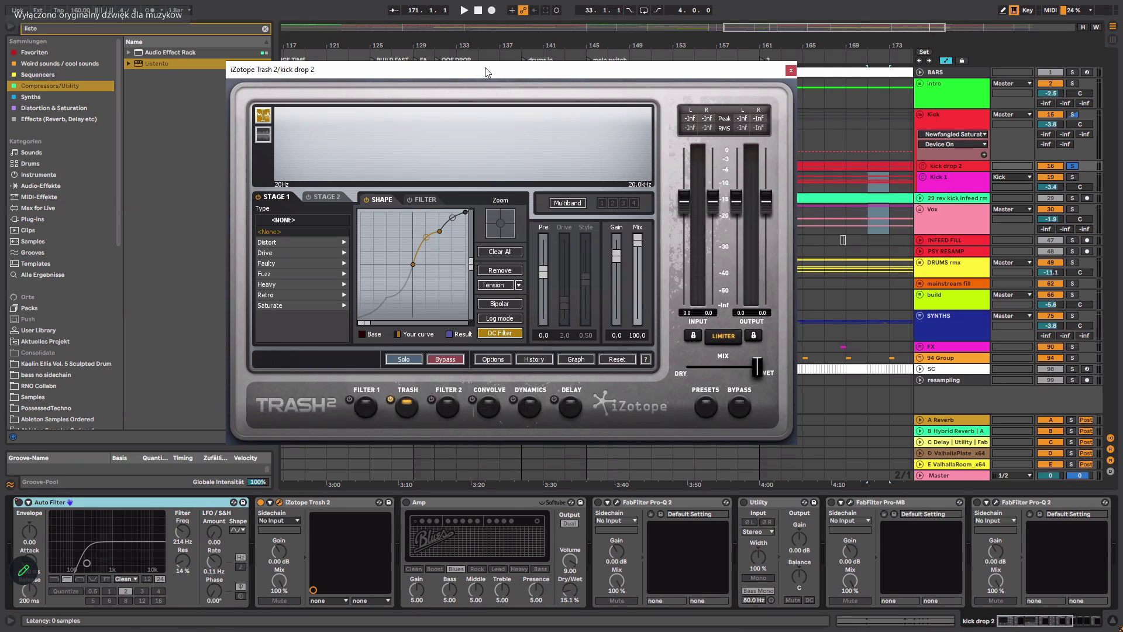
# Expand the kick drop 2 group and play its MIDI track soloed, compared with the whole group soloed.
pyautogui.click(923, 167)
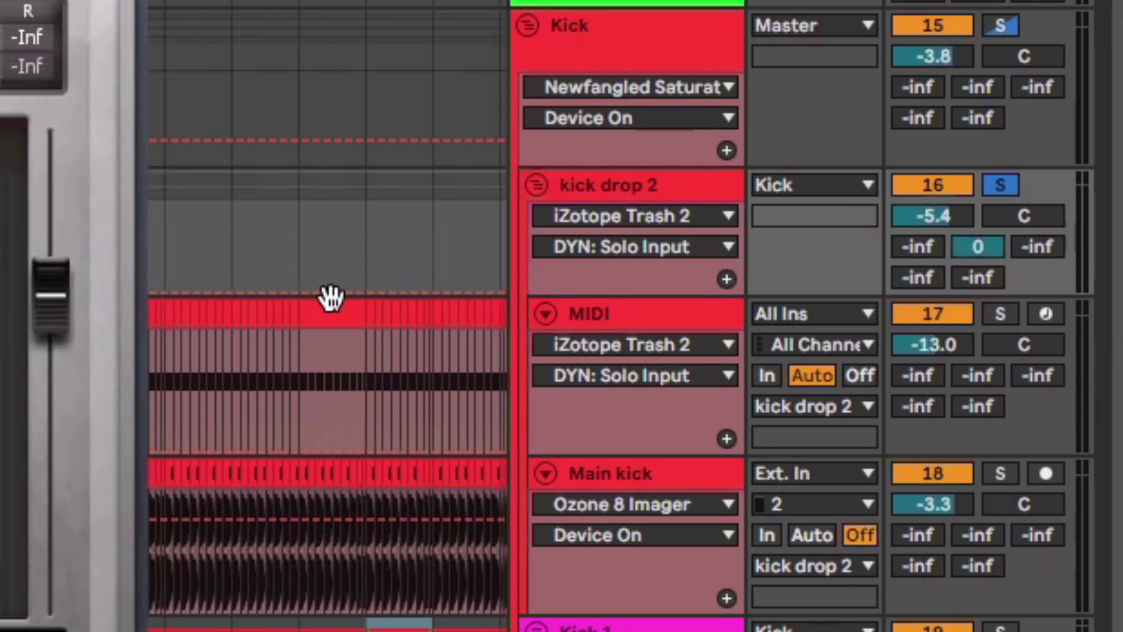
pyautogui.hotkey('ctrl', 'alt', 'p')
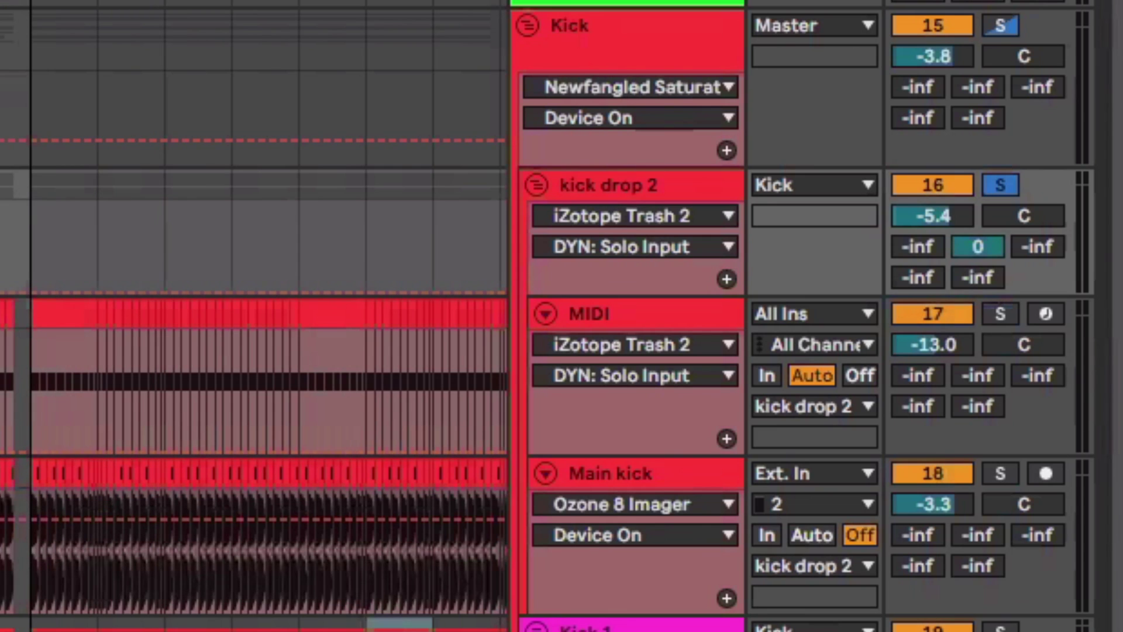
pyautogui.click(1001, 314)
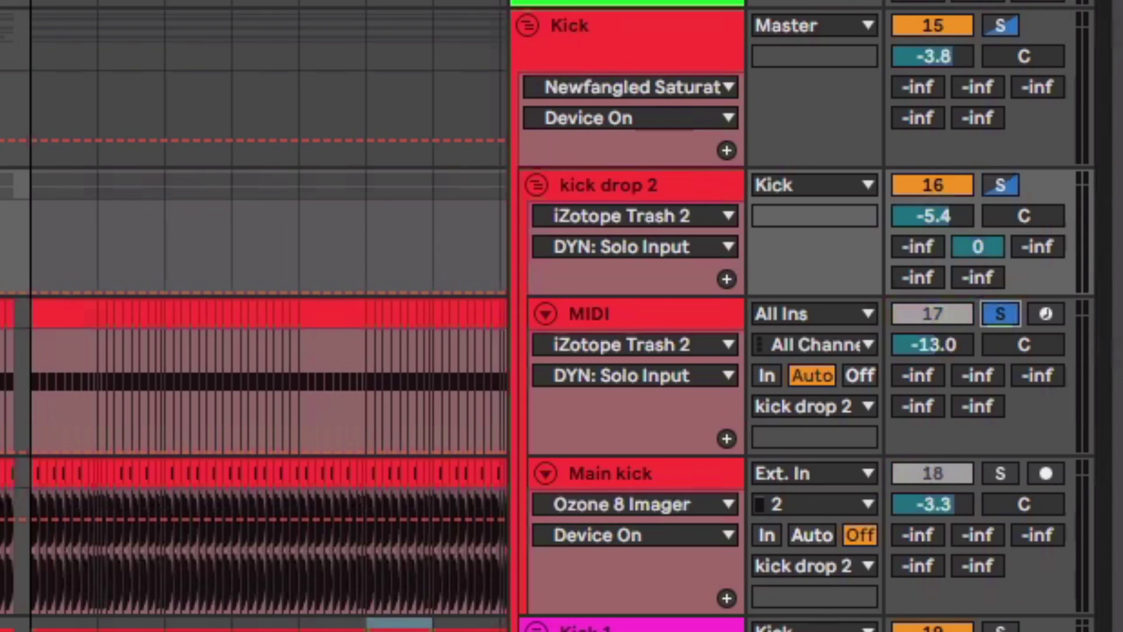
pyautogui.press('space')
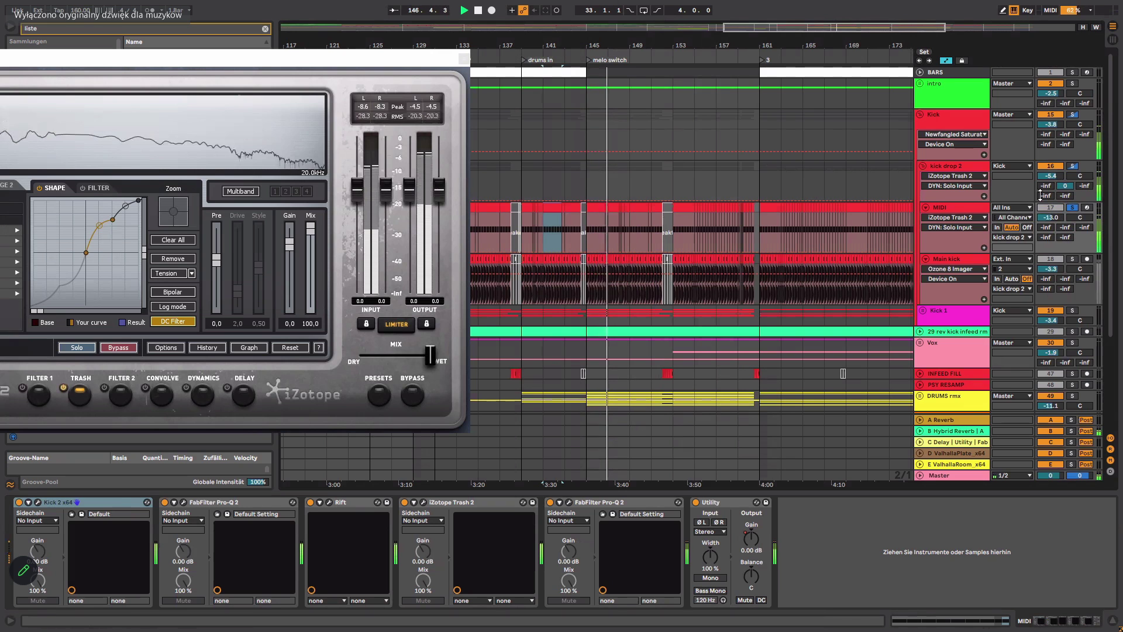
pyautogui.click(1073, 166)
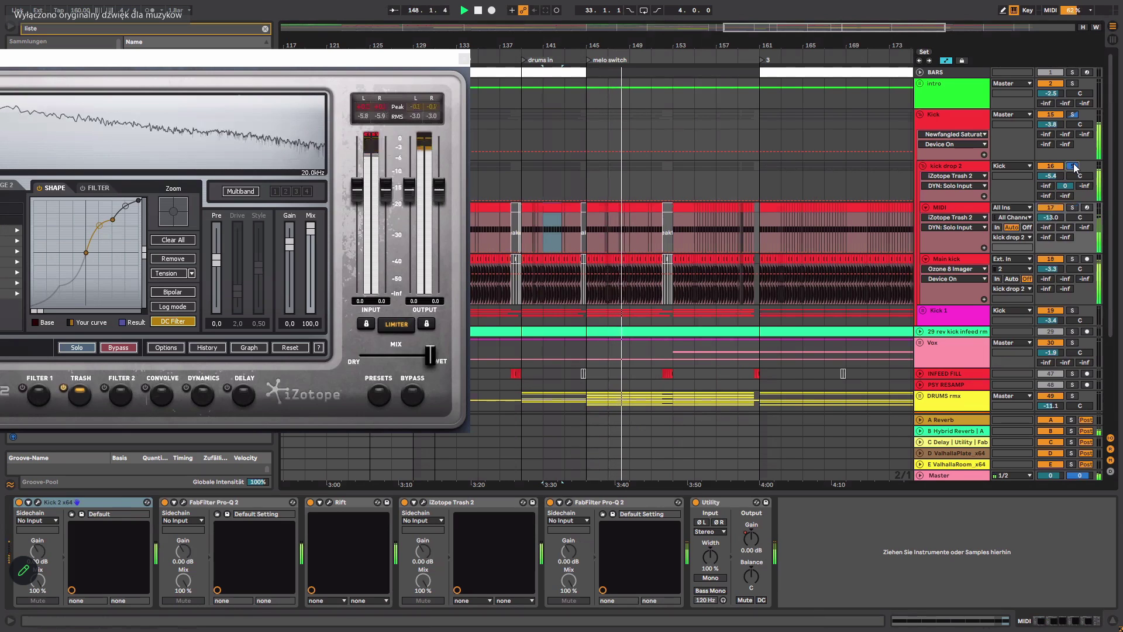
# Return to the kick drop 2 chain and zoom Trash 2's waveshaper curve into its upper-right quadrant.
pyautogui.click(940, 167)
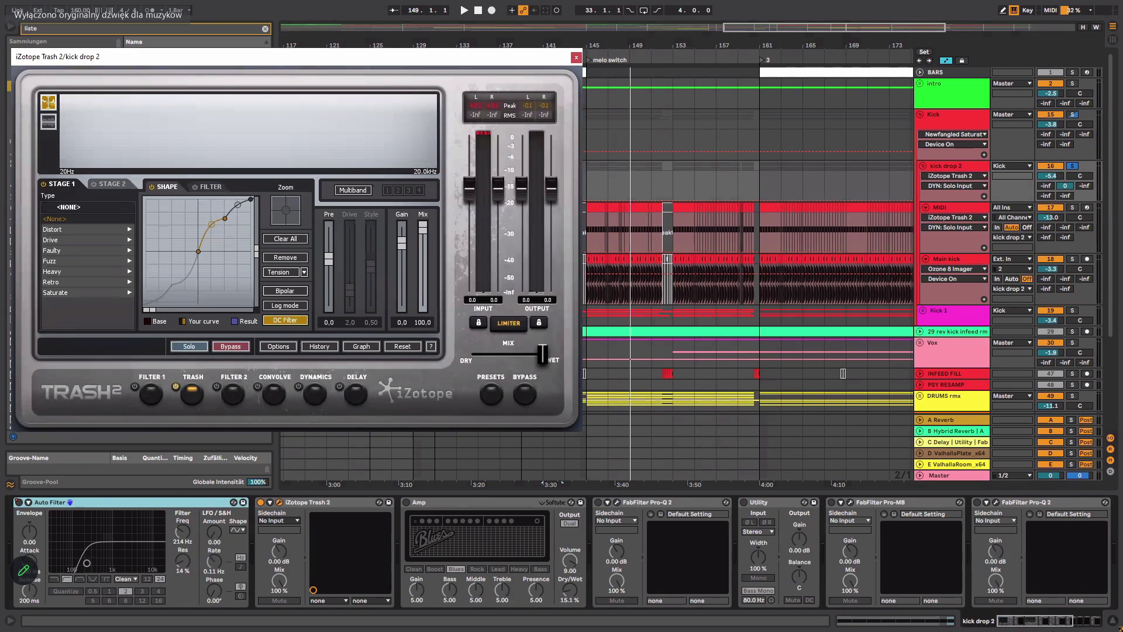
pyautogui.click(1031, 626)
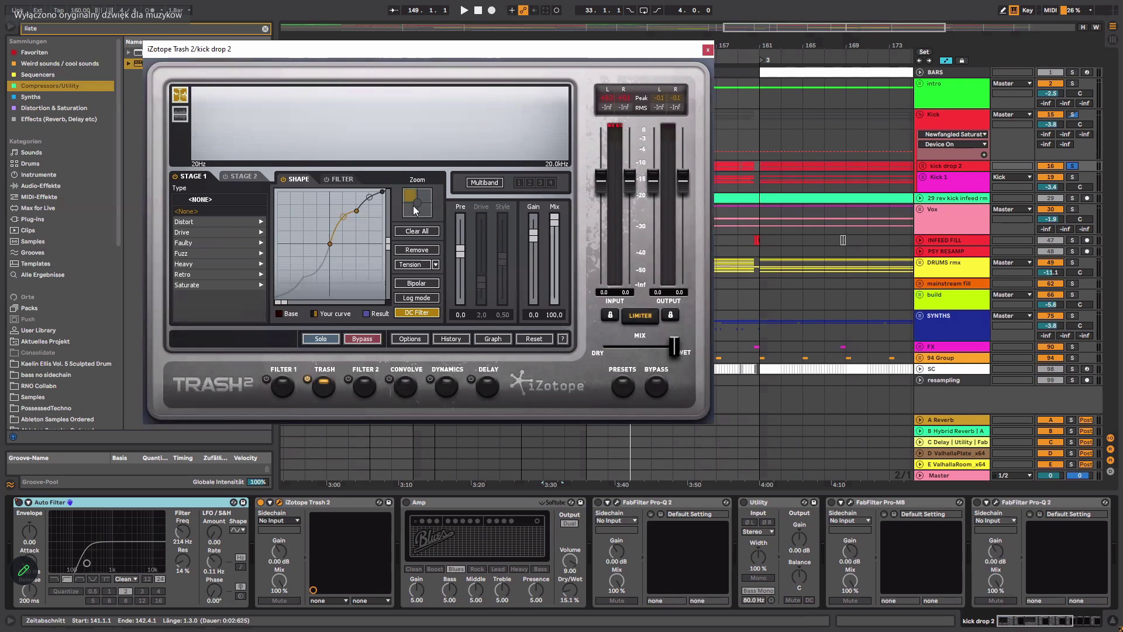
pyautogui.click(425, 196)
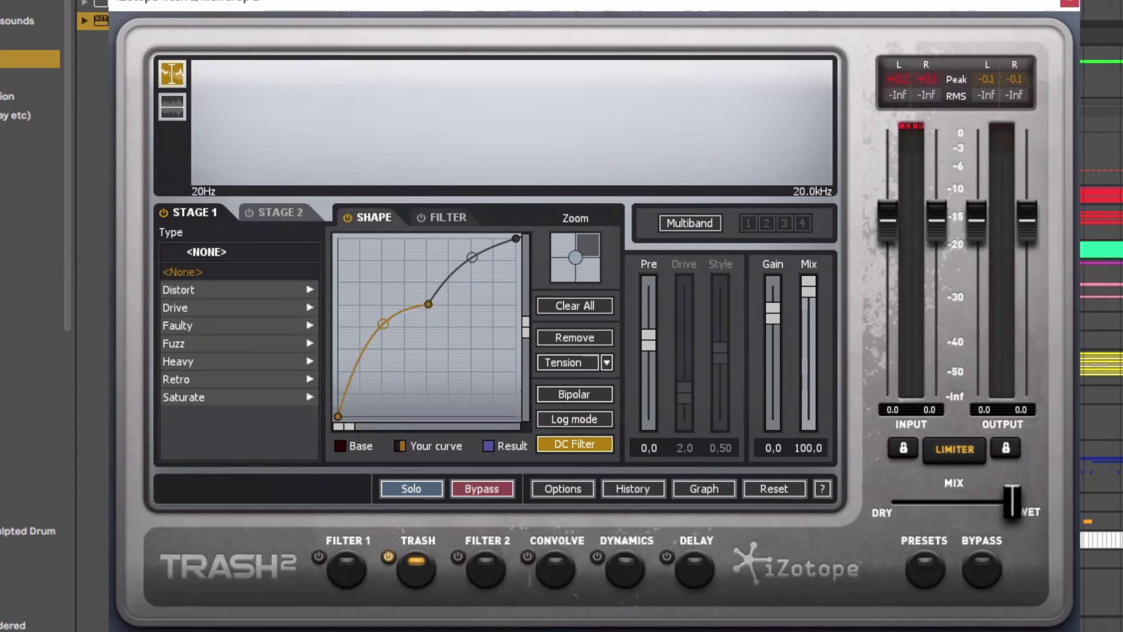
pyautogui.moveTo(936, 2); pyautogui.dragTo(694, 0)
# Play the kick drop 2 group while bypassing and re-enabling iZotope Trash 2 to compare the sound.
pyautogui.click(938, 203)
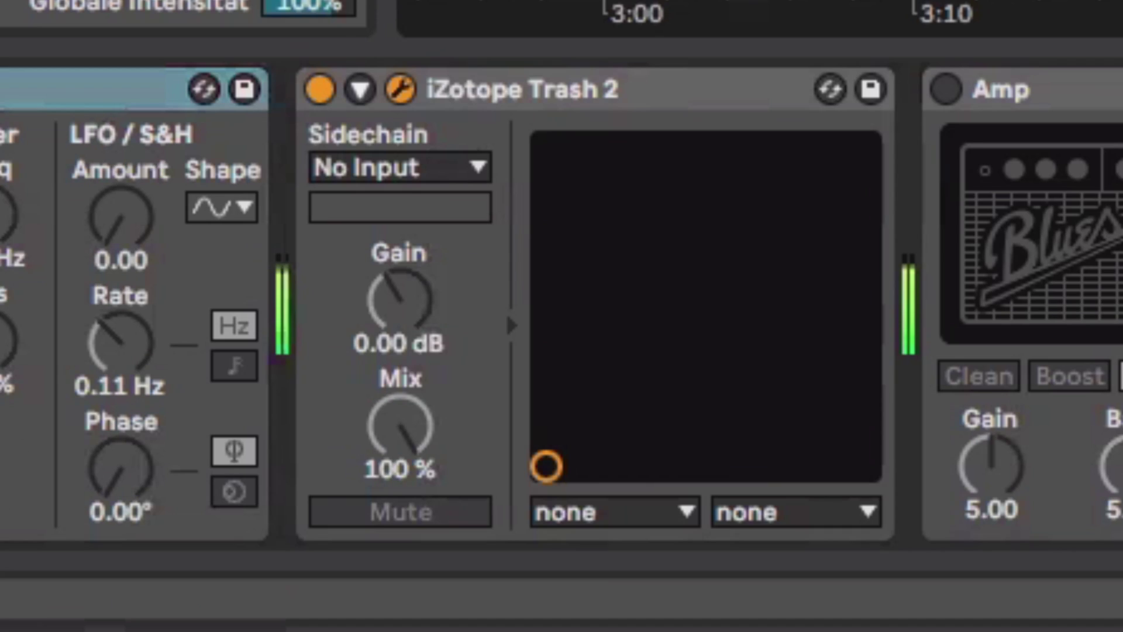
pyautogui.click(319, 89)
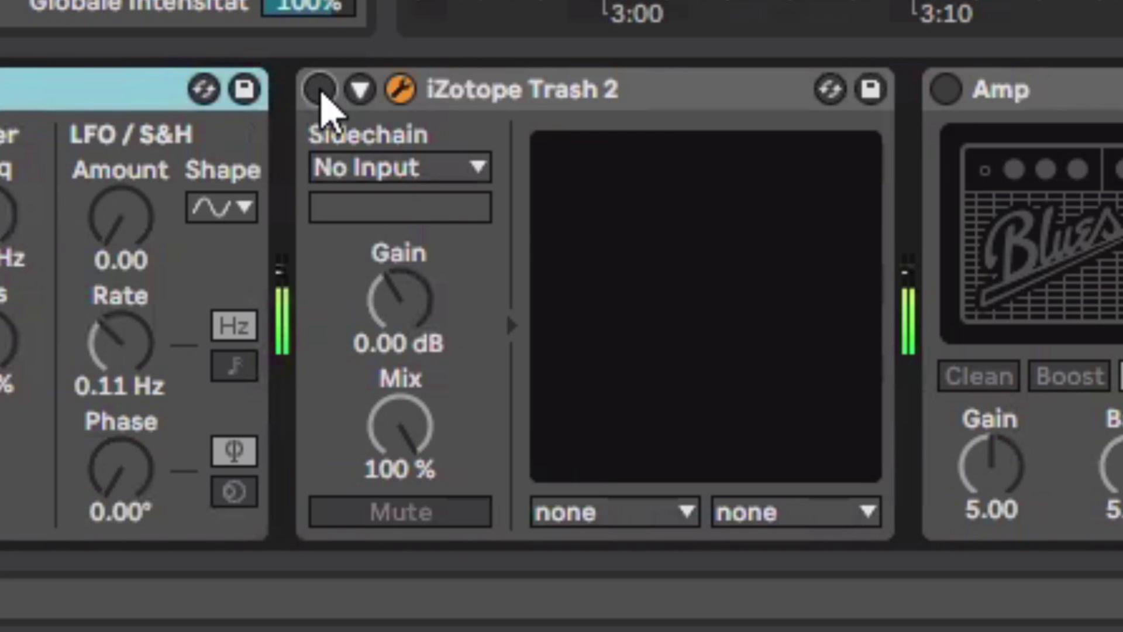
pyautogui.click(319, 89)
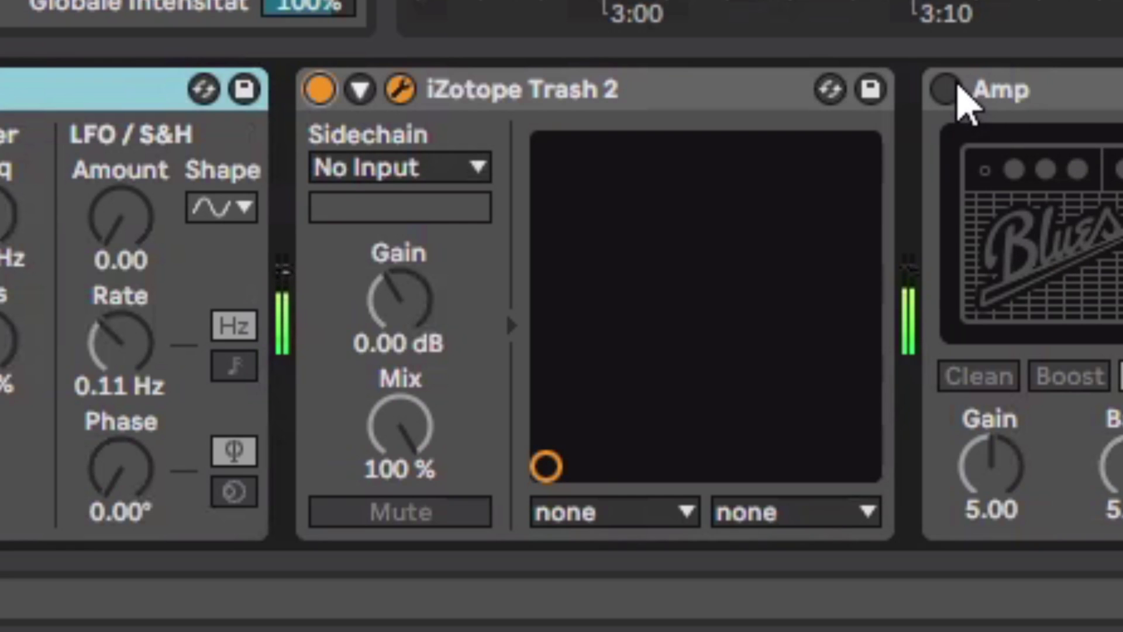
# Turn on the Blues Amp in the kick drop 2 chain, try another Dry/Wet amount and undo that change.
pyautogui.click(945, 89)
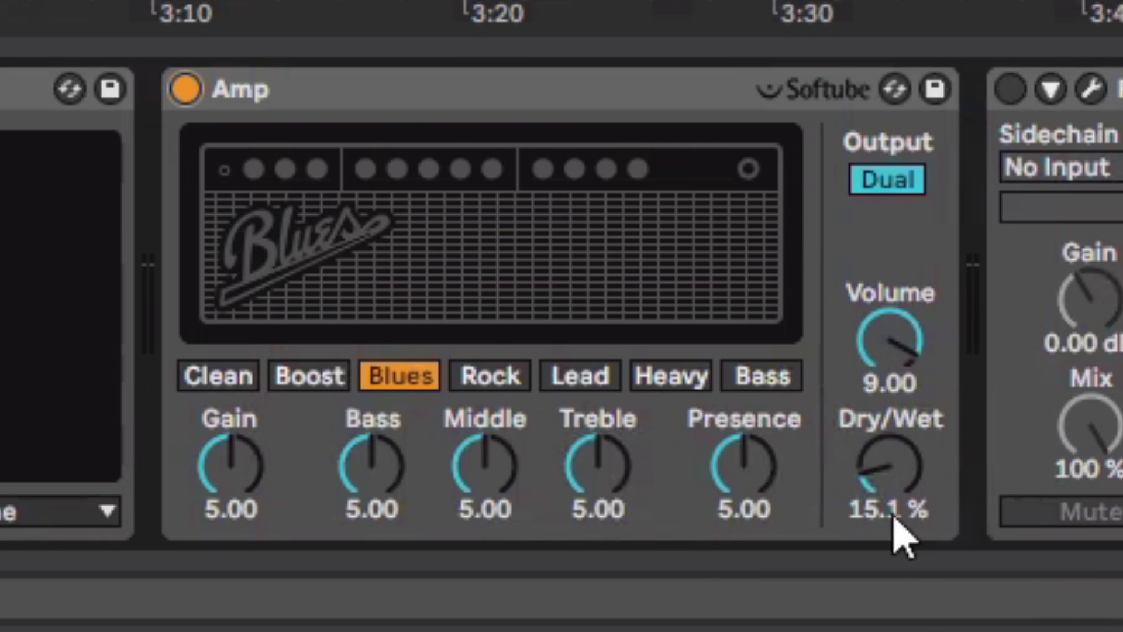
pyautogui.moveTo(912, 483); pyautogui.dragTo(911, 462)
pyautogui.hotkey('ctrl', 'z')
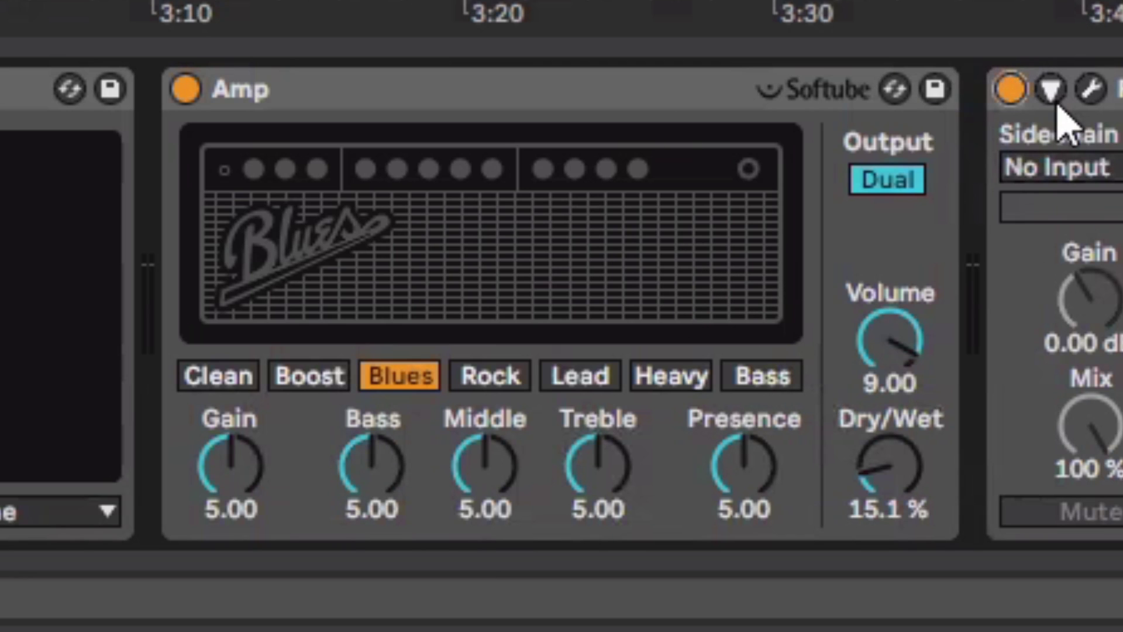
# Open the FabFilter Pro-Q 2 after the Amp and play the group, bypassing and re-enabling the EQ to compare.
pyautogui.click(1091, 89)
pyautogui.moveTo(392, 204); pyautogui.dragTo(410, 102)
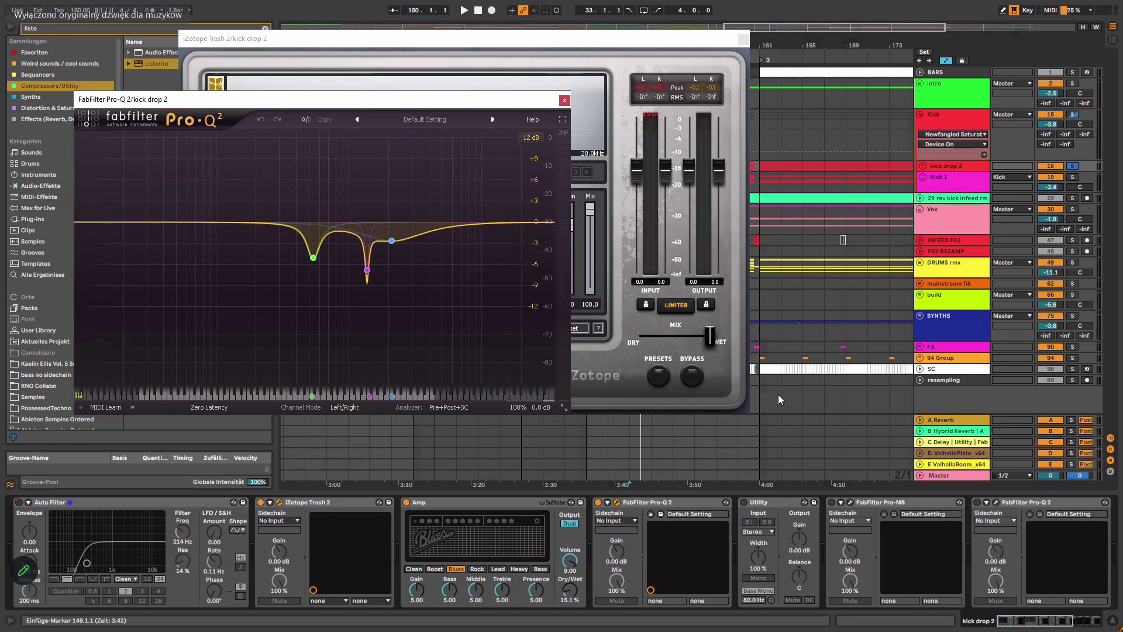
pyautogui.click(948, 173)
pyautogui.press('space')
pyautogui.click(944, 166)
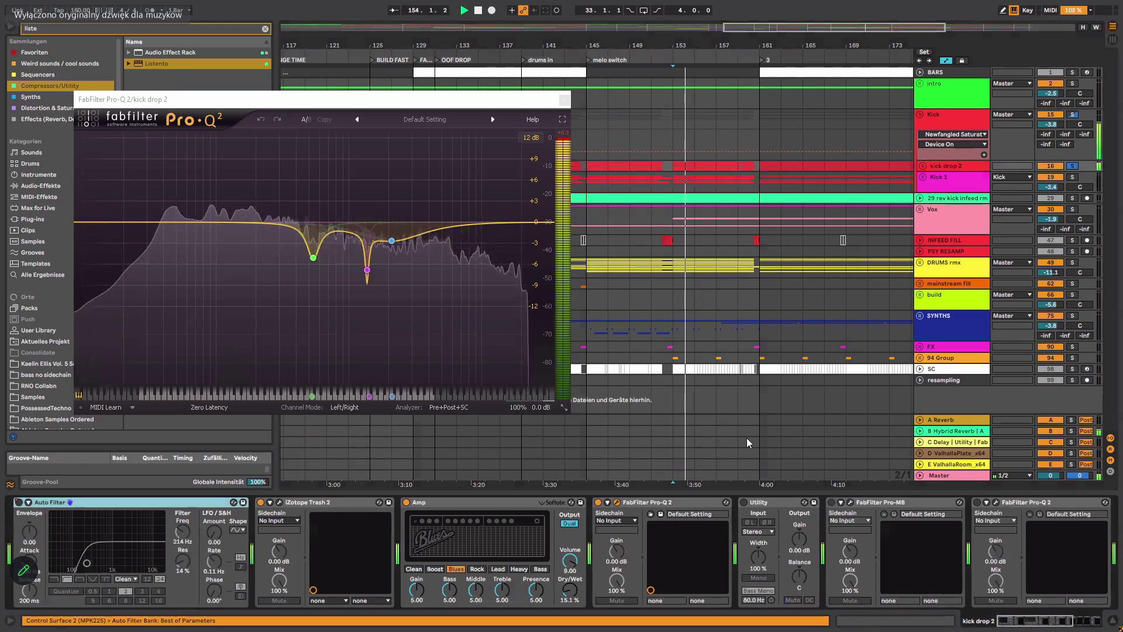
pyautogui.click(599, 504)
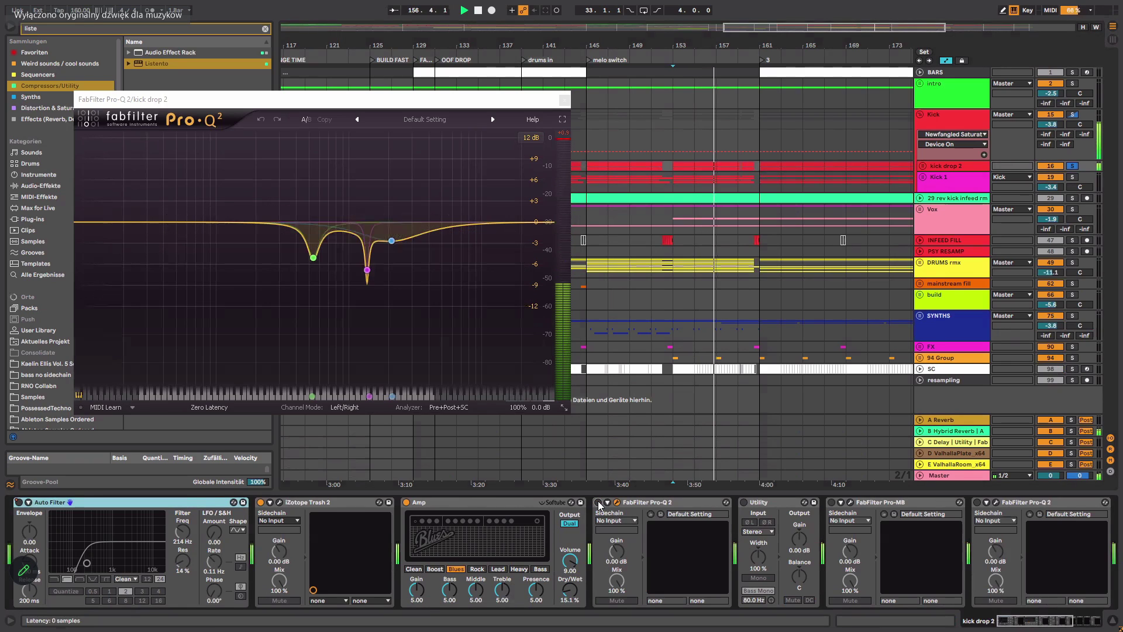
pyautogui.click(599, 504)
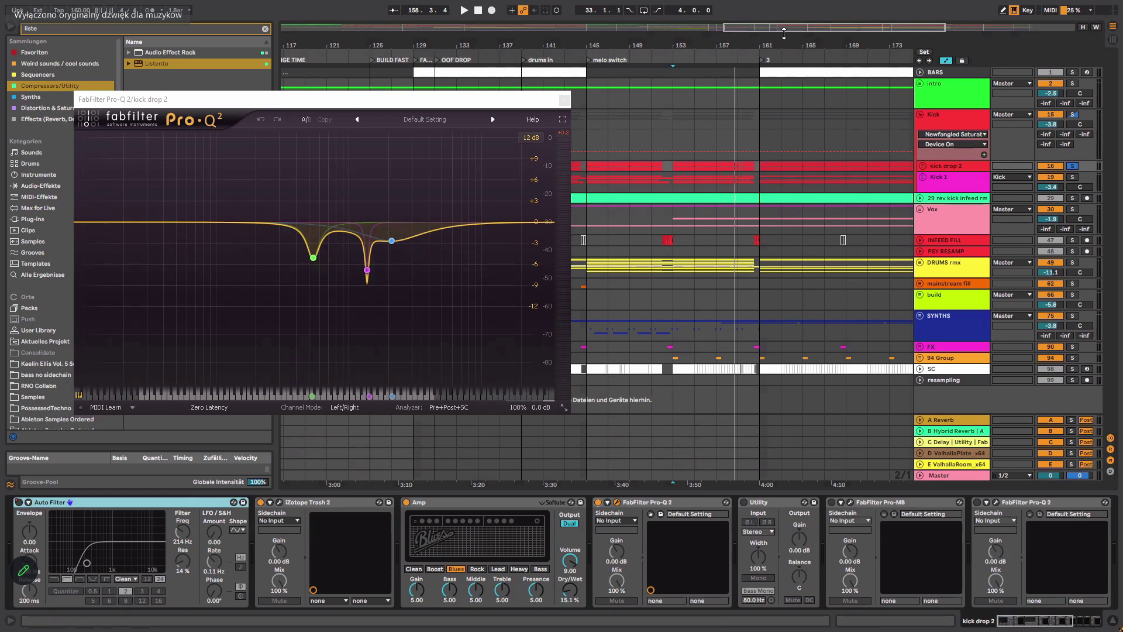
pyautogui.moveTo(783, 28); pyautogui.dragTo(794, 25)
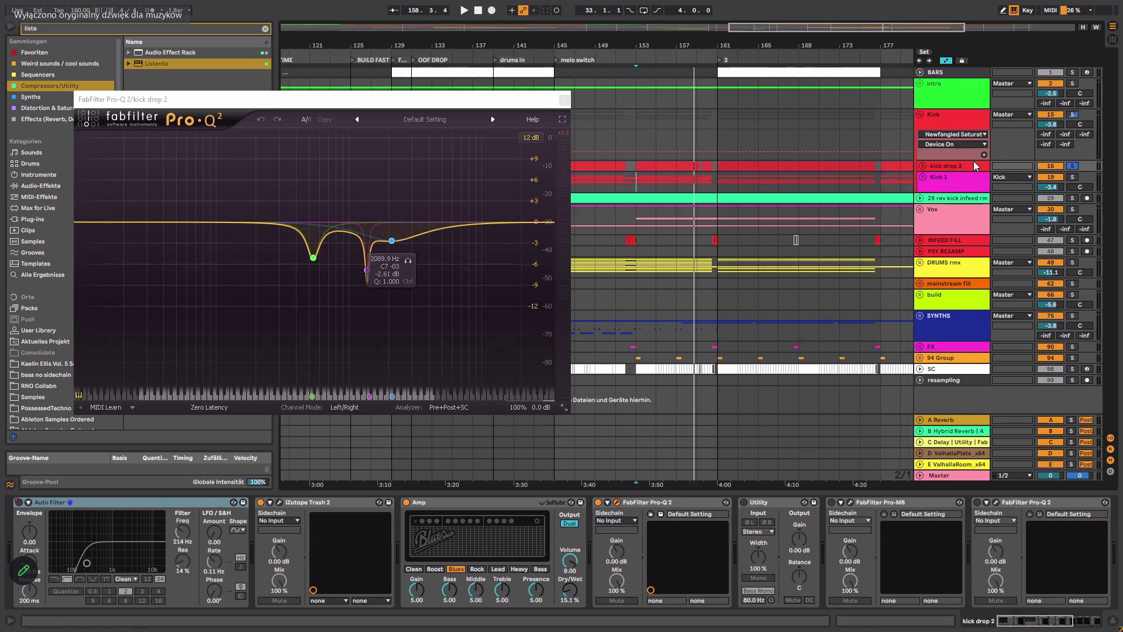
# Turn on and open the kick drop 2 group's FabFilter Pro-MB, closing the Pro-Q 2 window.
pyautogui.click(850, 503)
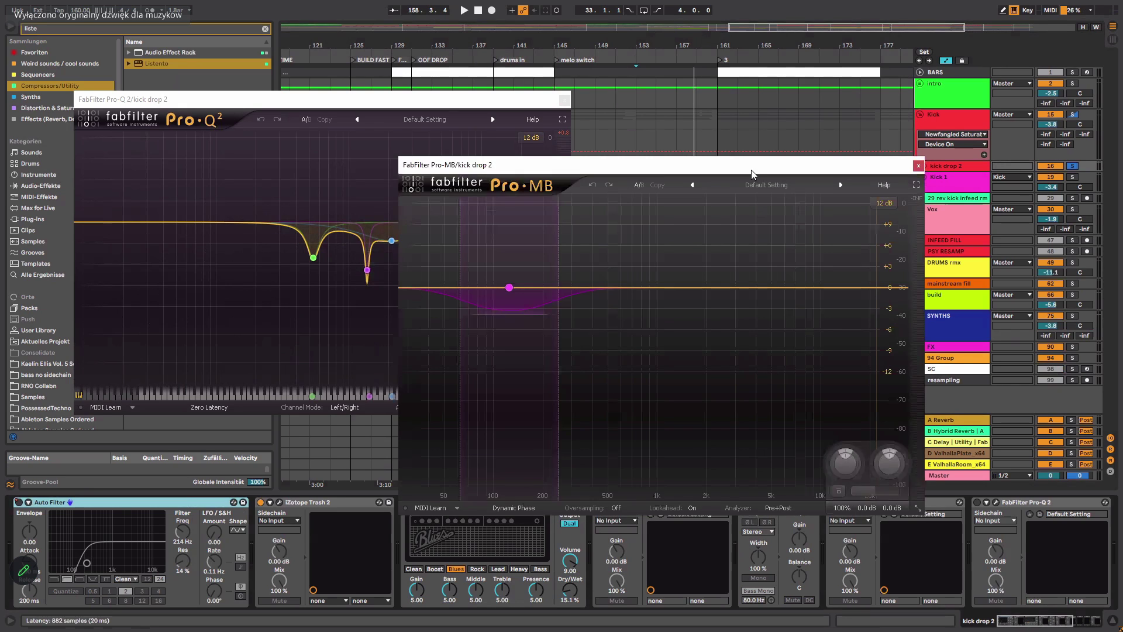
pyautogui.click(562, 98)
pyautogui.moveTo(651, 171); pyautogui.dragTo(438, 71)
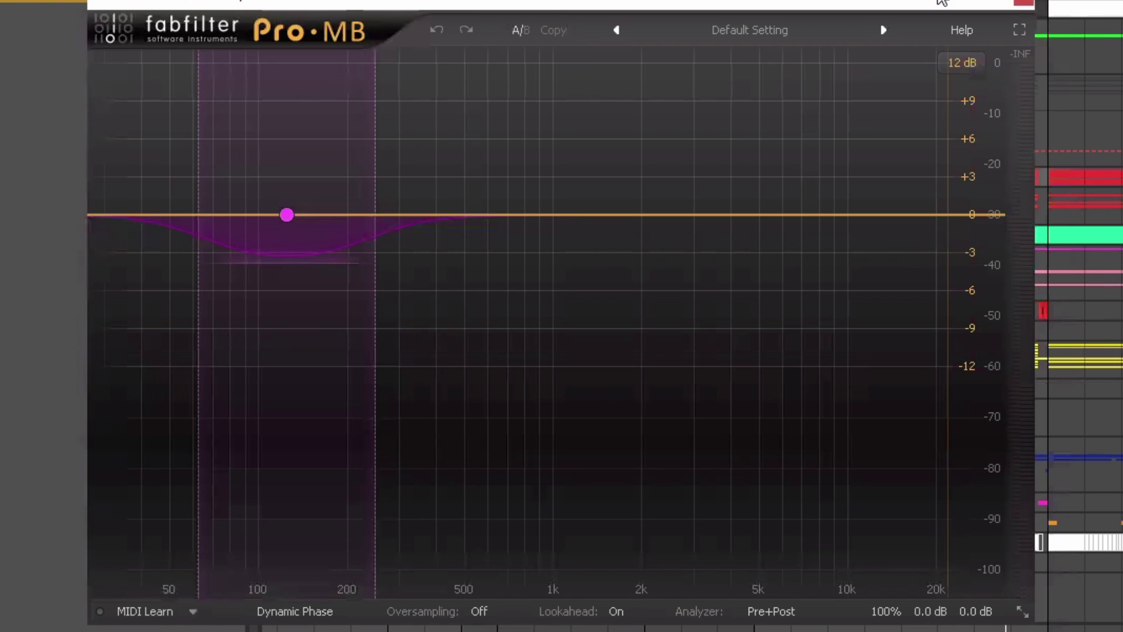
# Try a second high-frequency band in the Pro-MB with its low crossover at about 6540 Hz, and remove that band.
pyautogui.moveTo(526, 3); pyautogui.dragTo(573, 0)
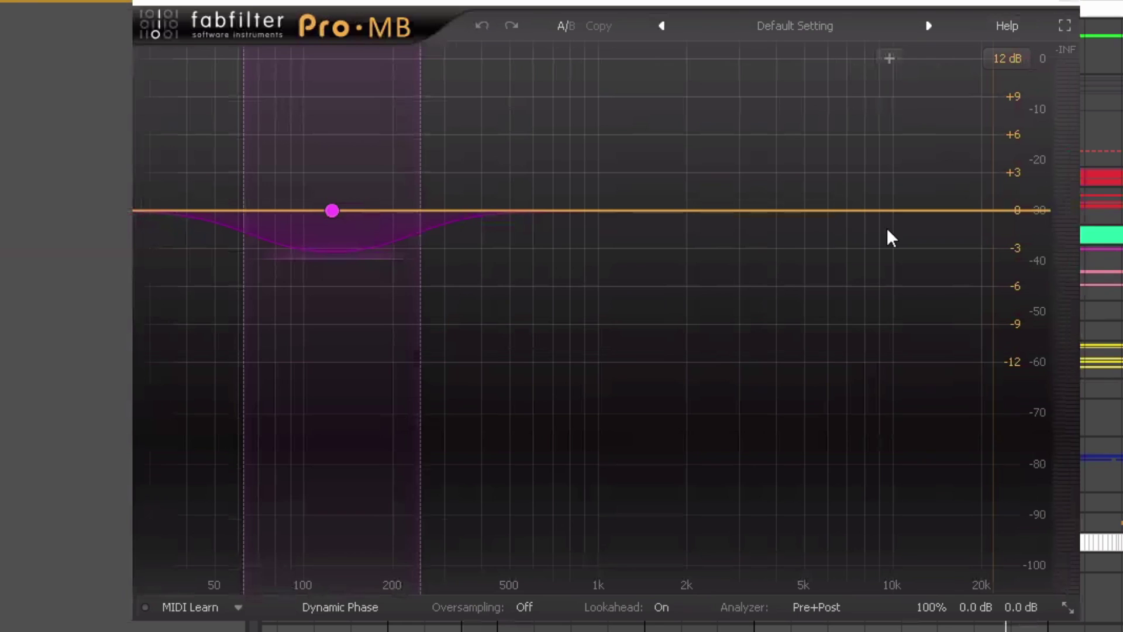
pyautogui.click(967, 205)
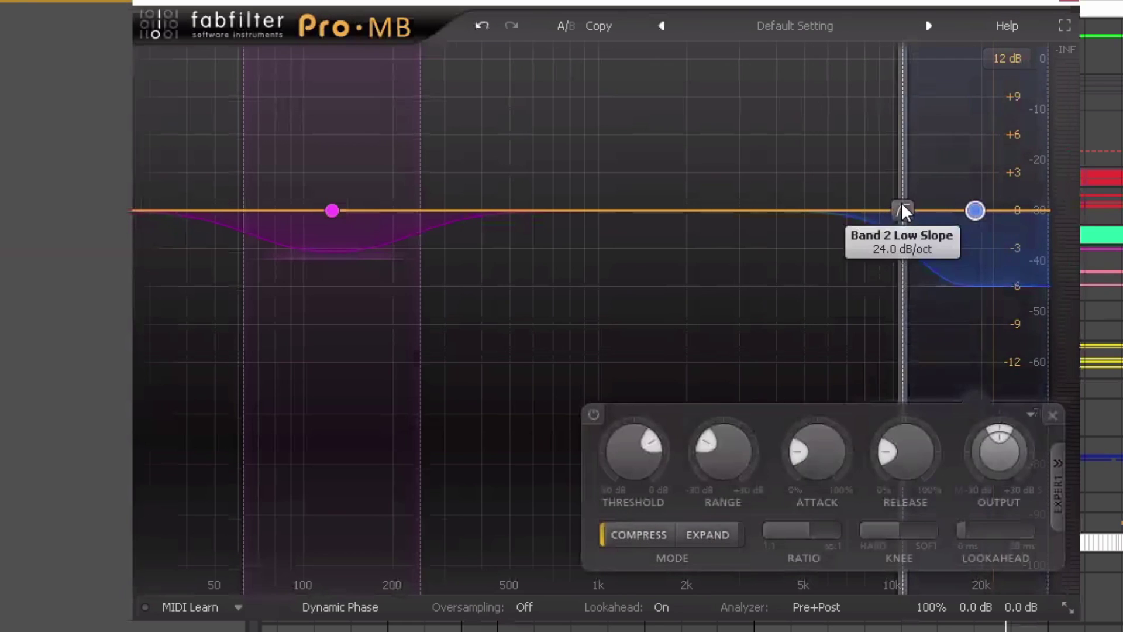
pyautogui.moveTo(901, 203); pyautogui.dragTo(834, 202)
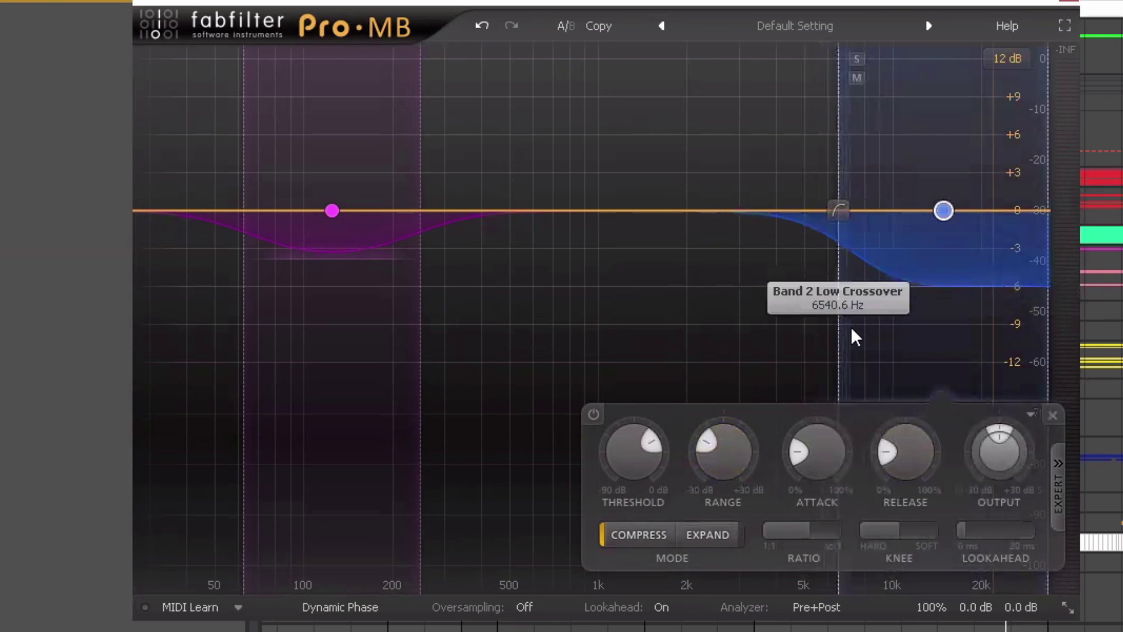
pyautogui.click(1052, 414)
# Open the FabFilter Pro-Q 2 that follows the Pro-MB in the kick drop 2 chain and arrange both plug-in windows.
pyautogui.moveTo(876, 1); pyautogui.dragTo(687, 0)
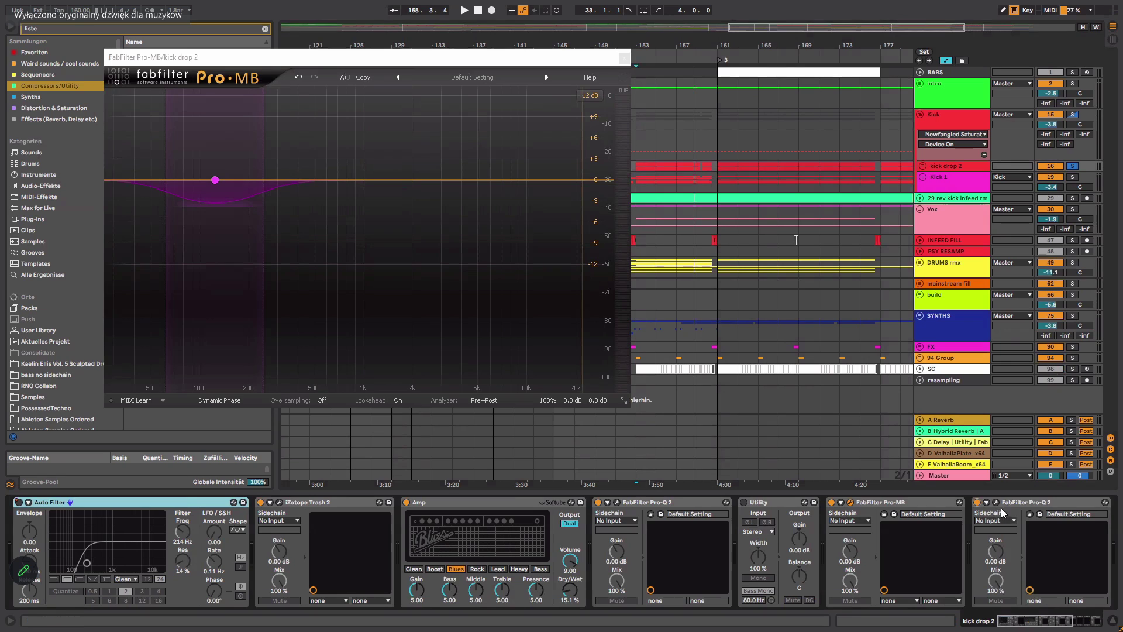
pyautogui.click(996, 502)
pyautogui.click(996, 502)
pyautogui.click(996, 502)
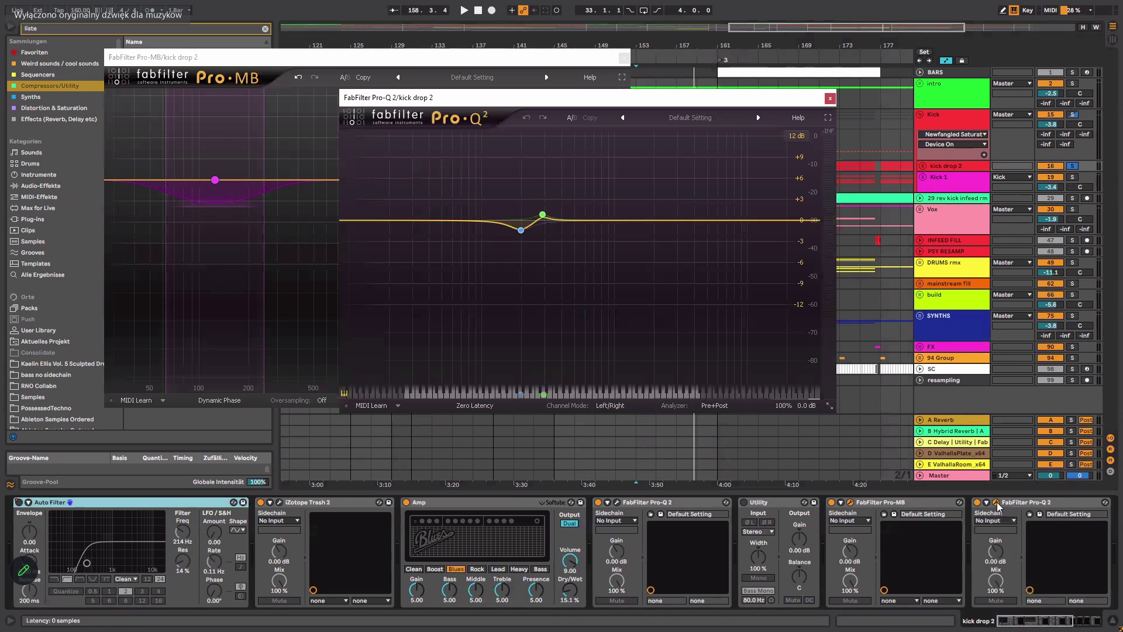
pyautogui.moveTo(673, 102); pyautogui.dragTo(557, 97)
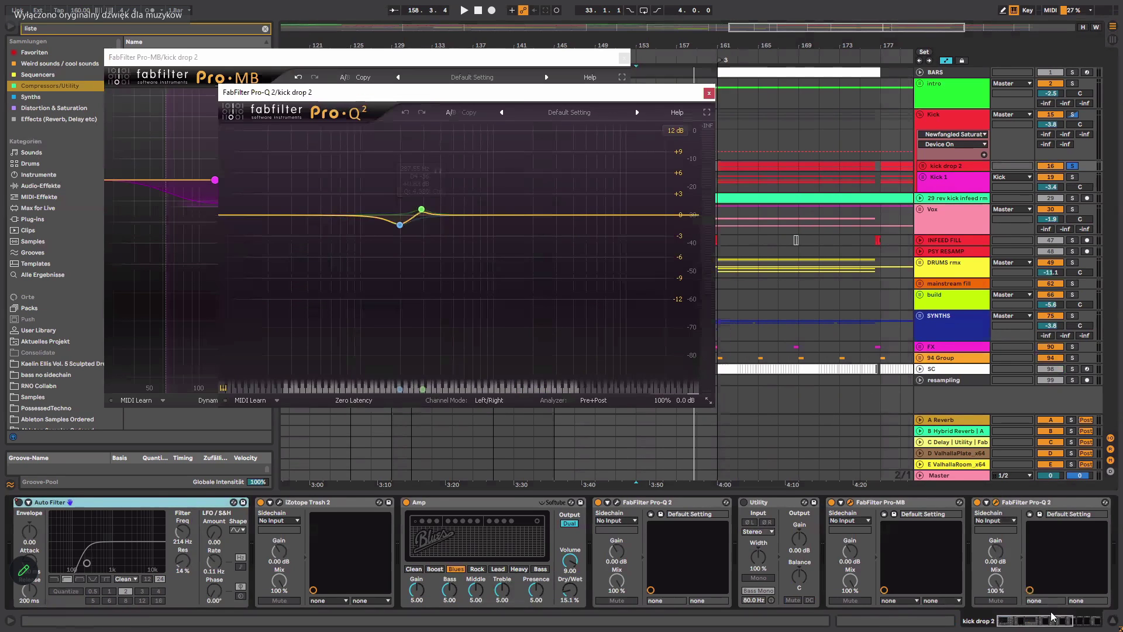
# Turn on and open Newfangled Punctuate in the kick drop 2 chain, closing the Pro-MB and Pro-Q 2 windows.
pyautogui.scroll(-4, 914, 510)
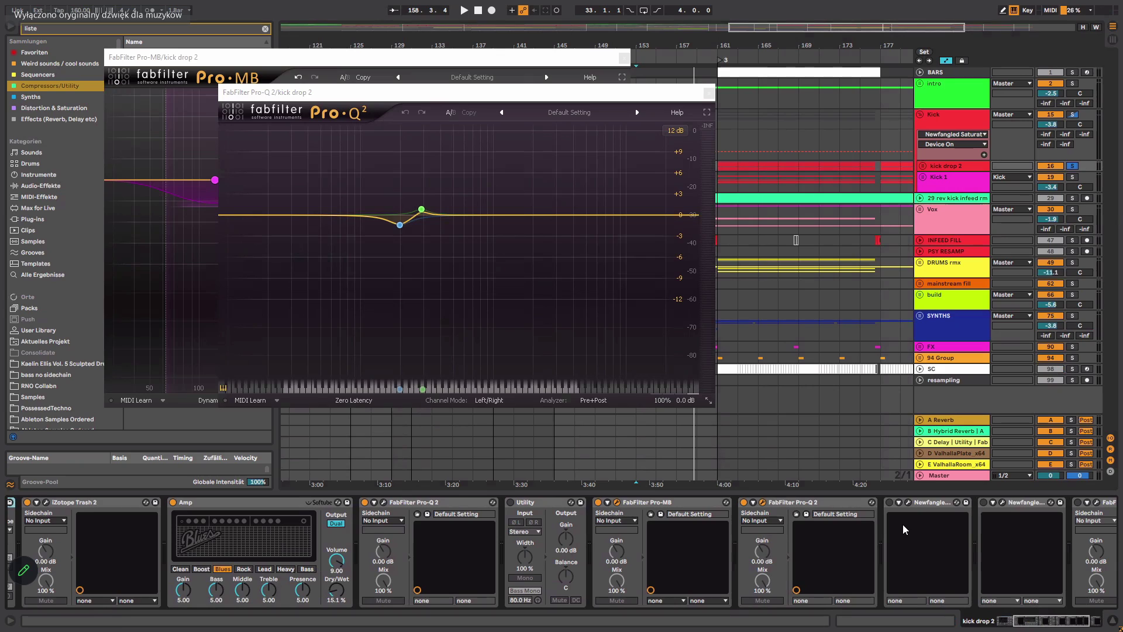
pyautogui.moveTo(400, 224)
pyautogui.click(908, 502)
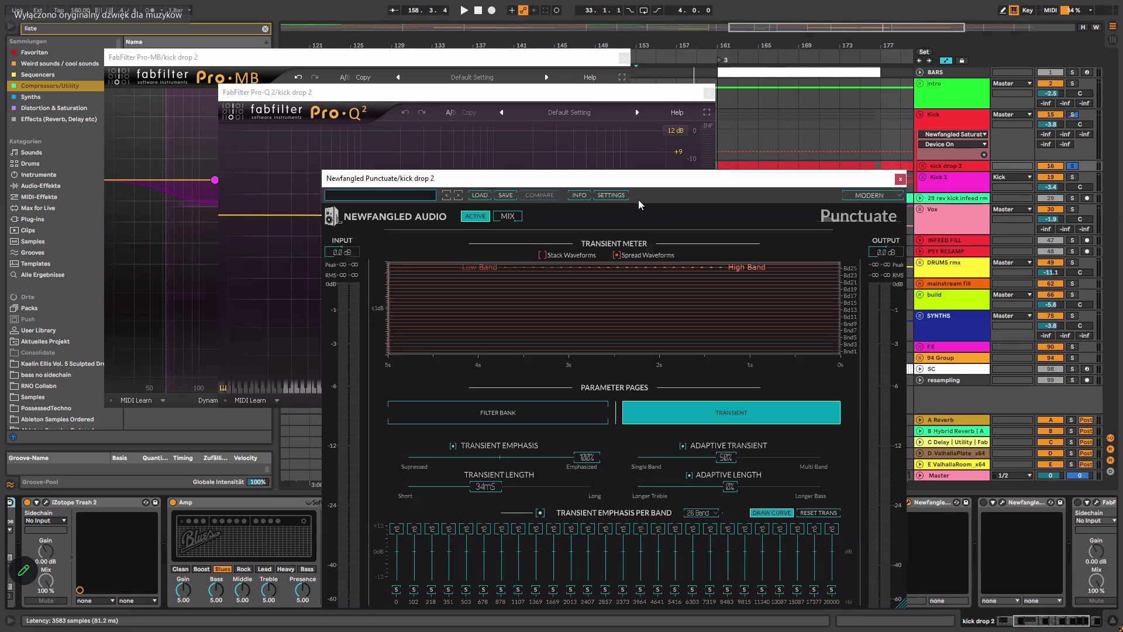
pyautogui.moveTo(786, 186); pyautogui.dragTo(608, 40)
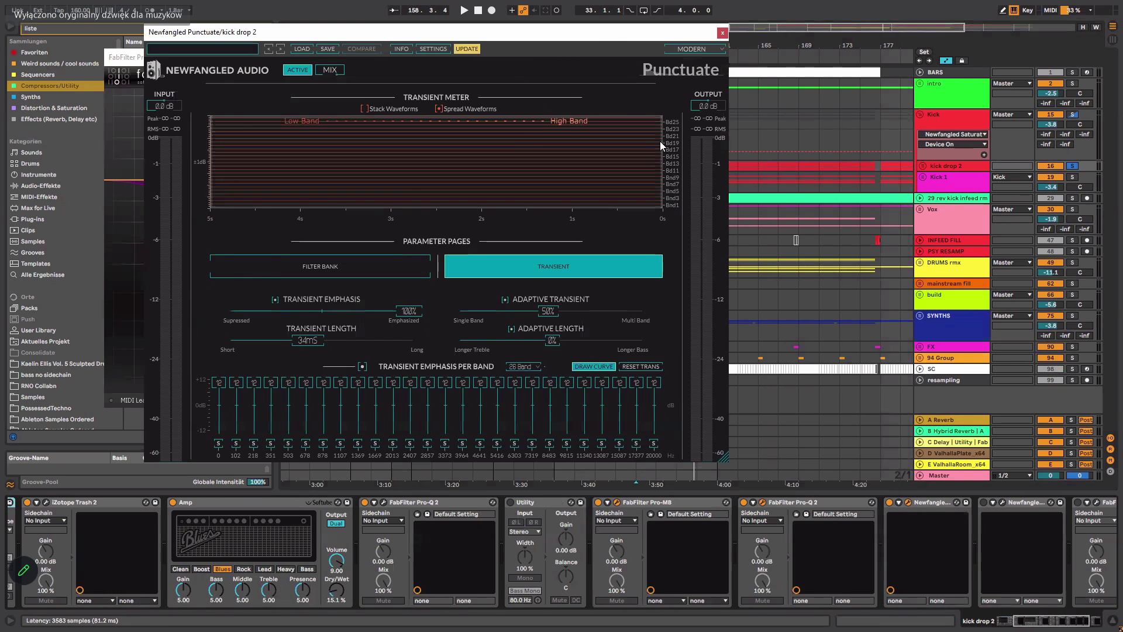
pyautogui.hotkey('ctrl', 'alt', 'p')
pyautogui.click(623, 58)
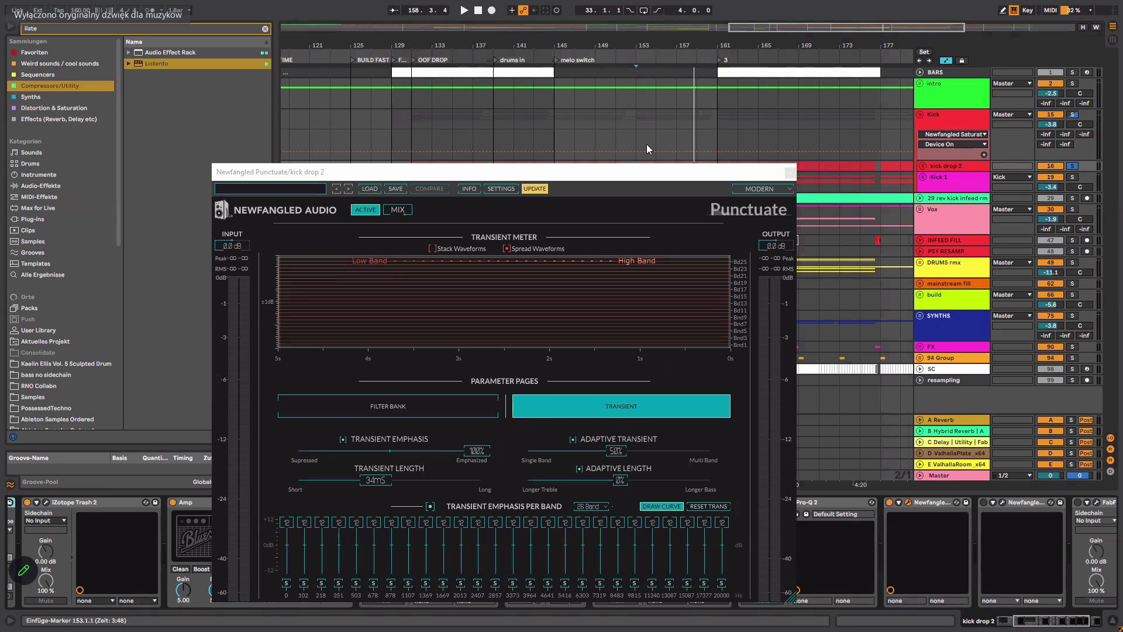
pyautogui.moveTo(653, 172); pyautogui.dragTo(545, 87)
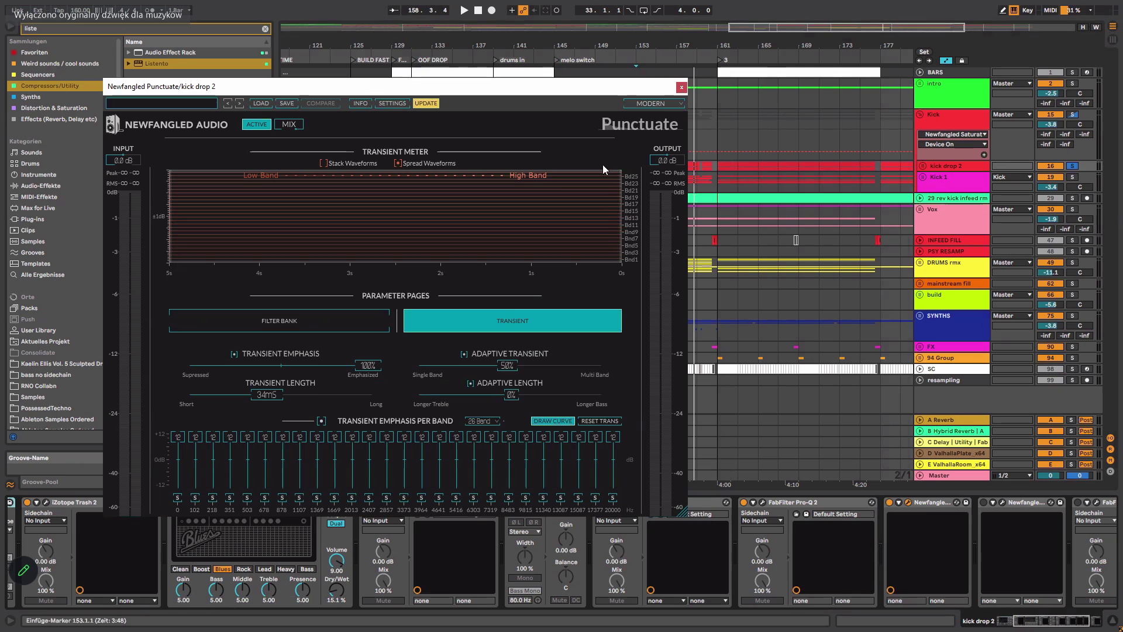
pyautogui.moveTo(580, 89); pyautogui.dragTo(530, 30)
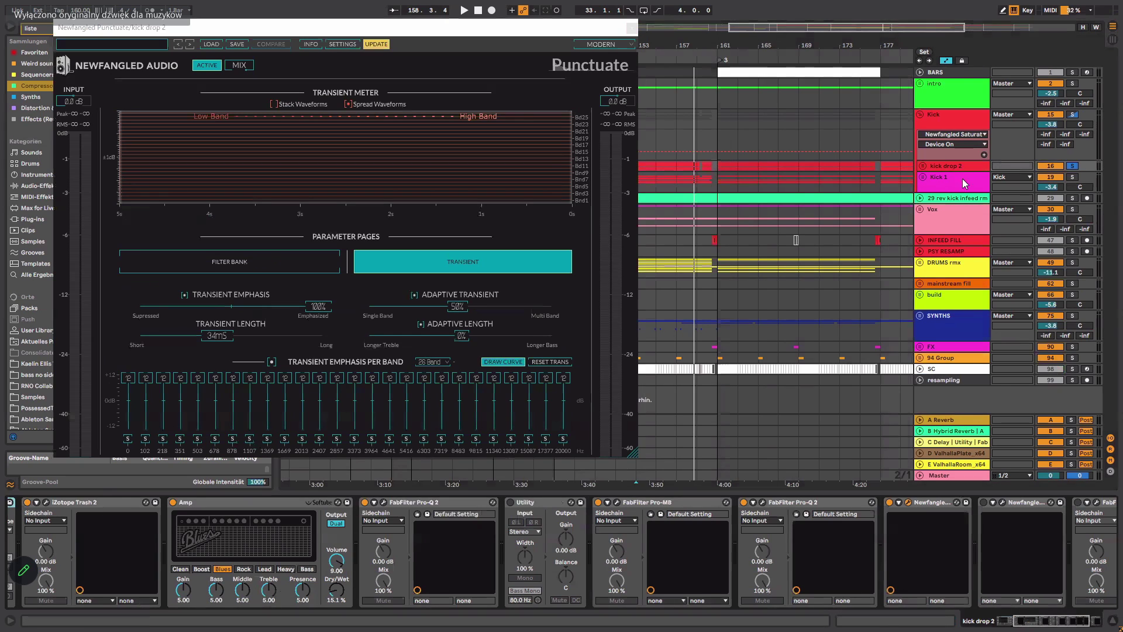
# Play the kick drop 2 group from bar 161, bypassing and re-enabling Newfangled Punctuate to compare the sound.
pyautogui.moveTo(1051, 626); pyautogui.dragTo(1060, 628)
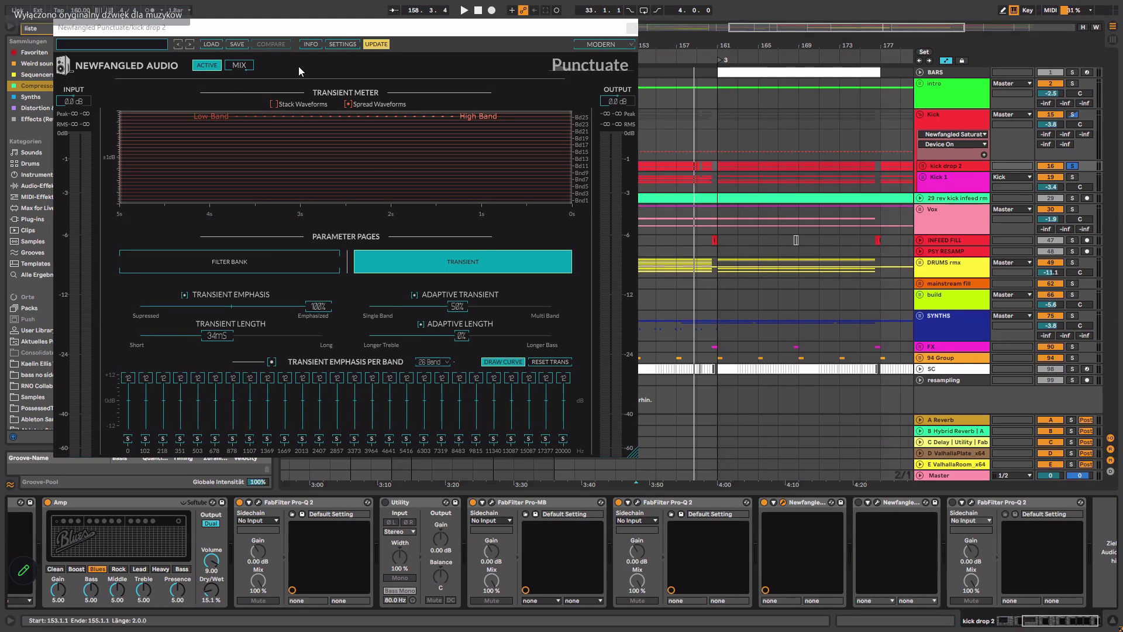
pyautogui.moveTo(396, 37); pyautogui.dragTo(515, 58)
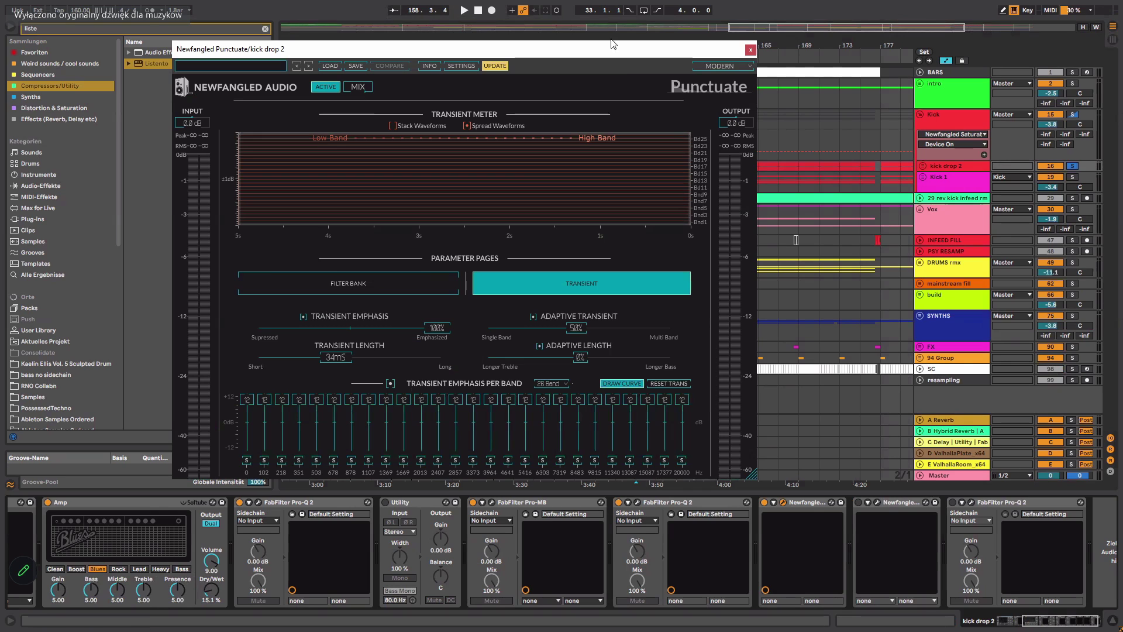
pyautogui.moveTo(625, 51); pyautogui.dragTo(384, 55)
pyautogui.click(722, 170)
pyautogui.press('space')
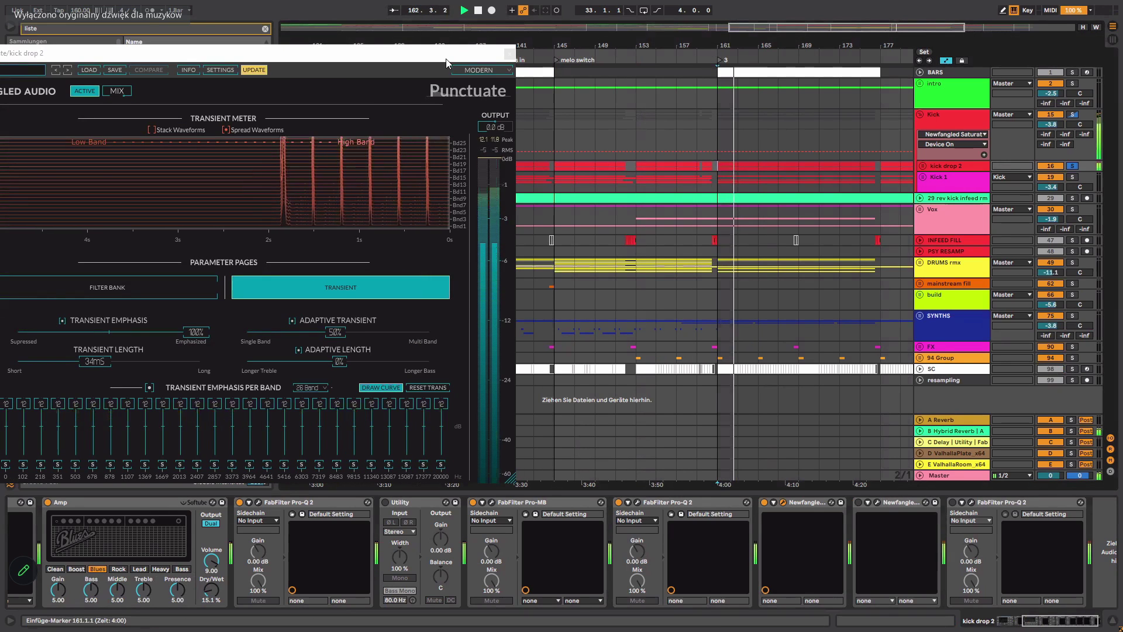
pyautogui.moveTo(456, 56); pyautogui.dragTo(603, 46)
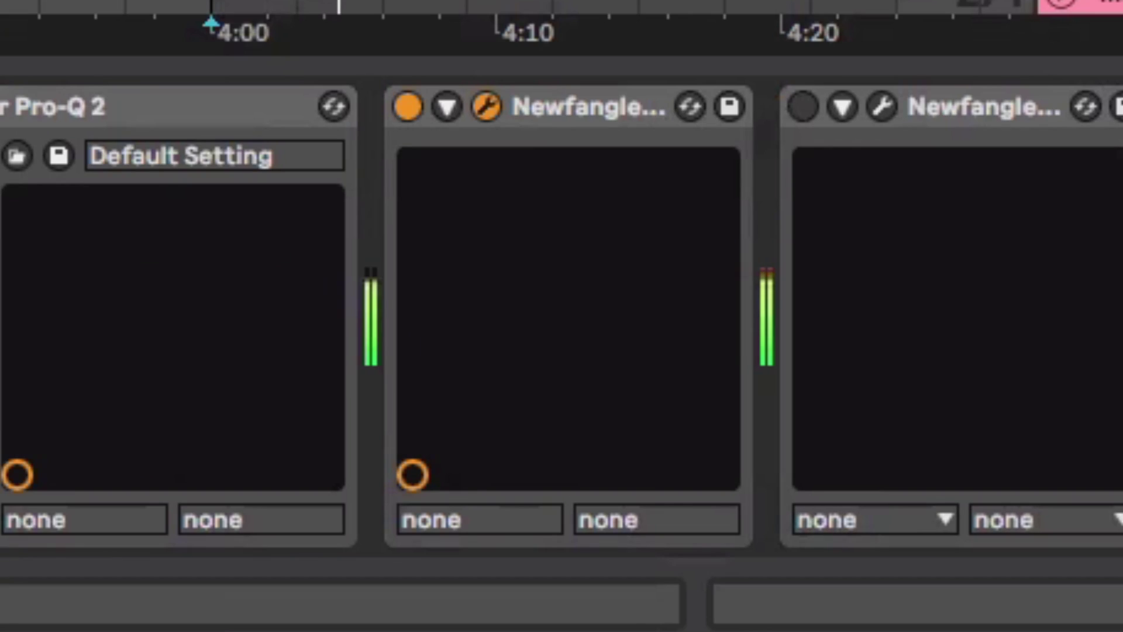
pyautogui.click(408, 106)
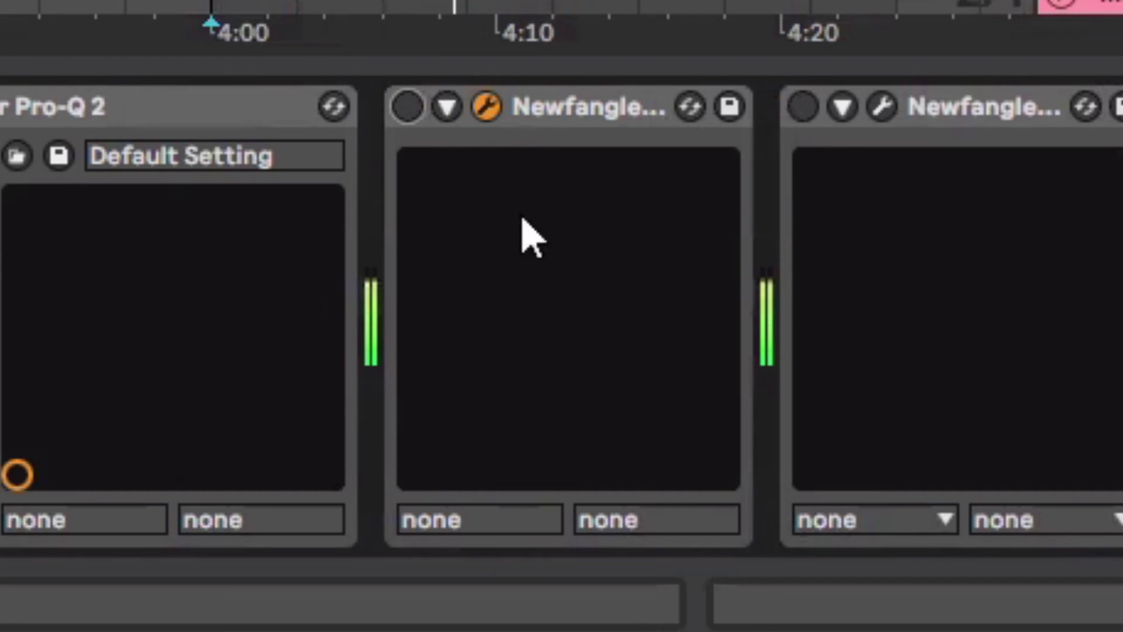
pyautogui.click(408, 108)
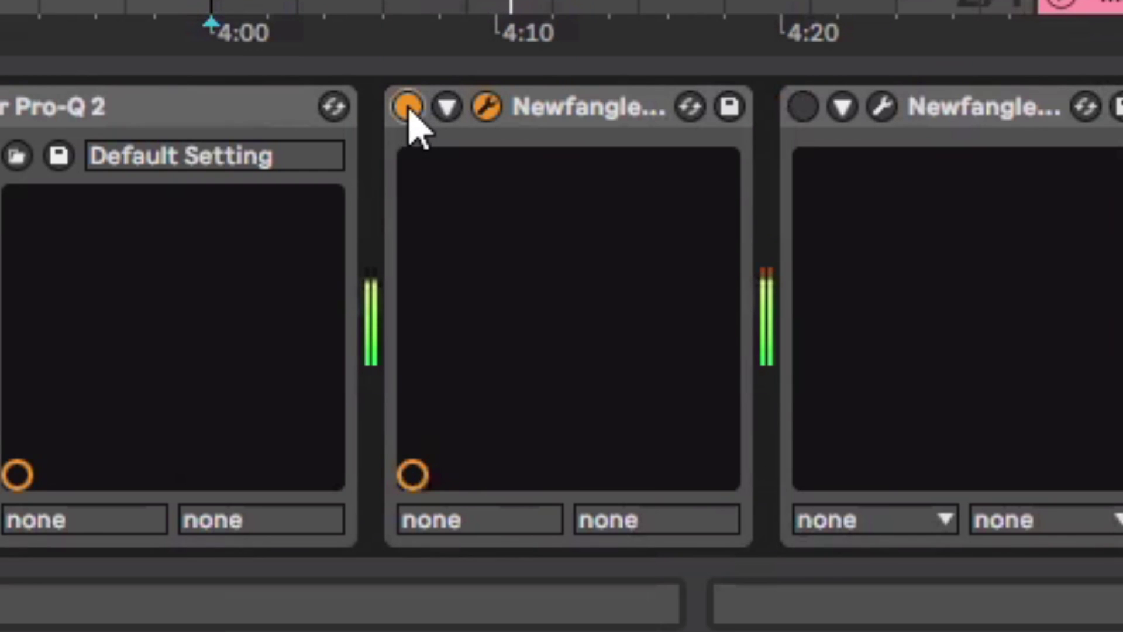
pyautogui.press('space')
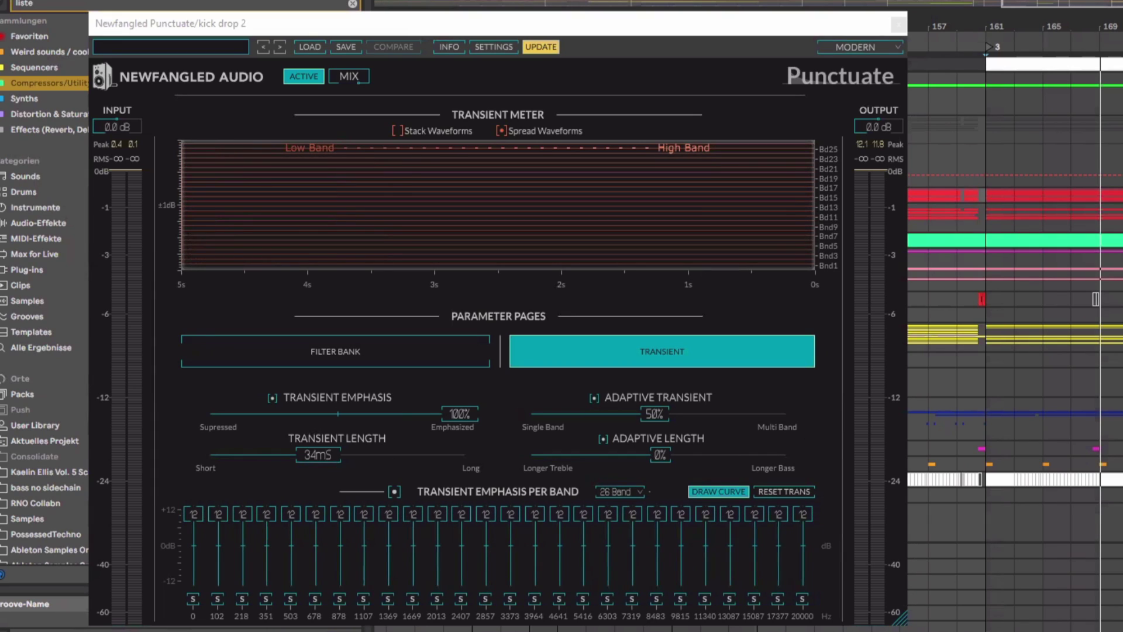
# Turn on and open Newfangled Saturate after Punctuate, and play the kick drop 2 group from bar 161 through it.
pyautogui.moveTo(845, 28); pyautogui.dragTo(772, 30)
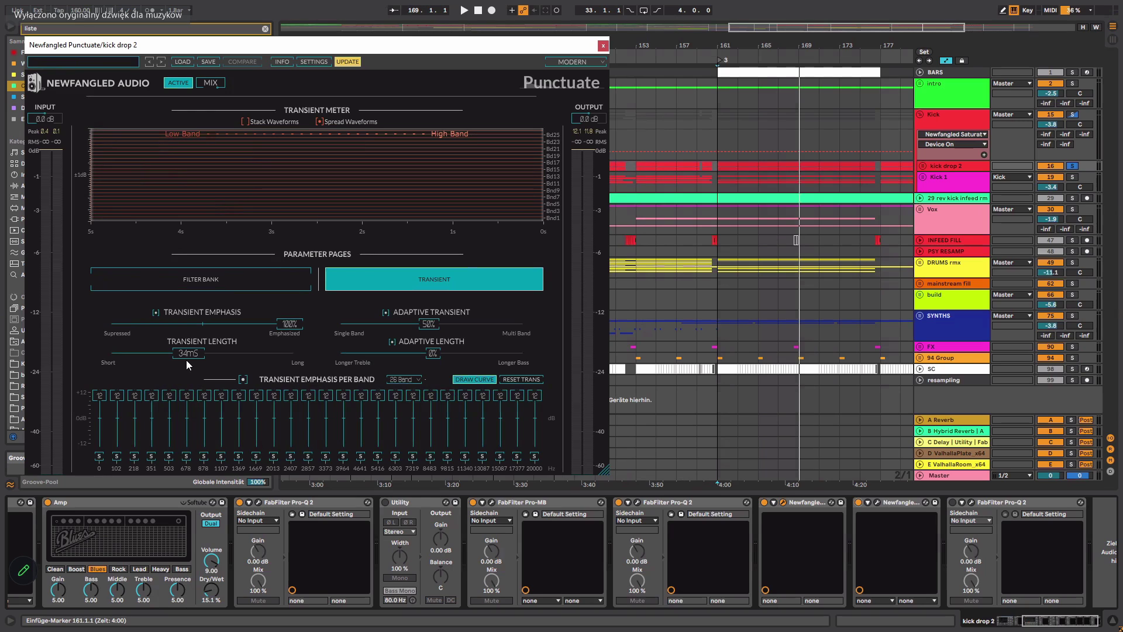
pyautogui.click(879, 501)
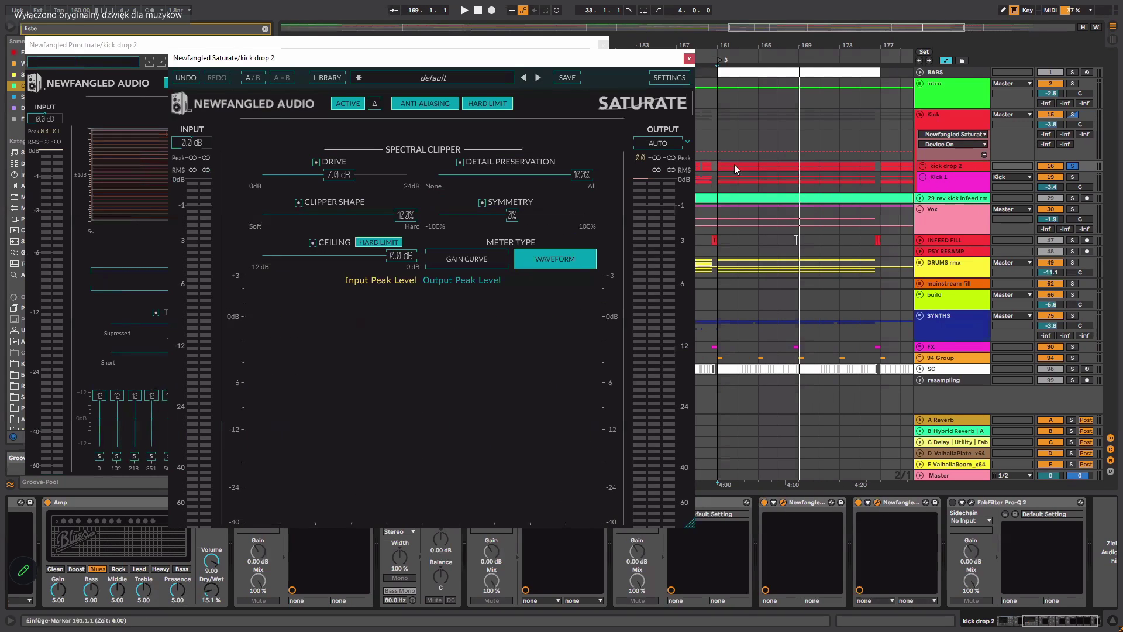
pyautogui.click(717, 170)
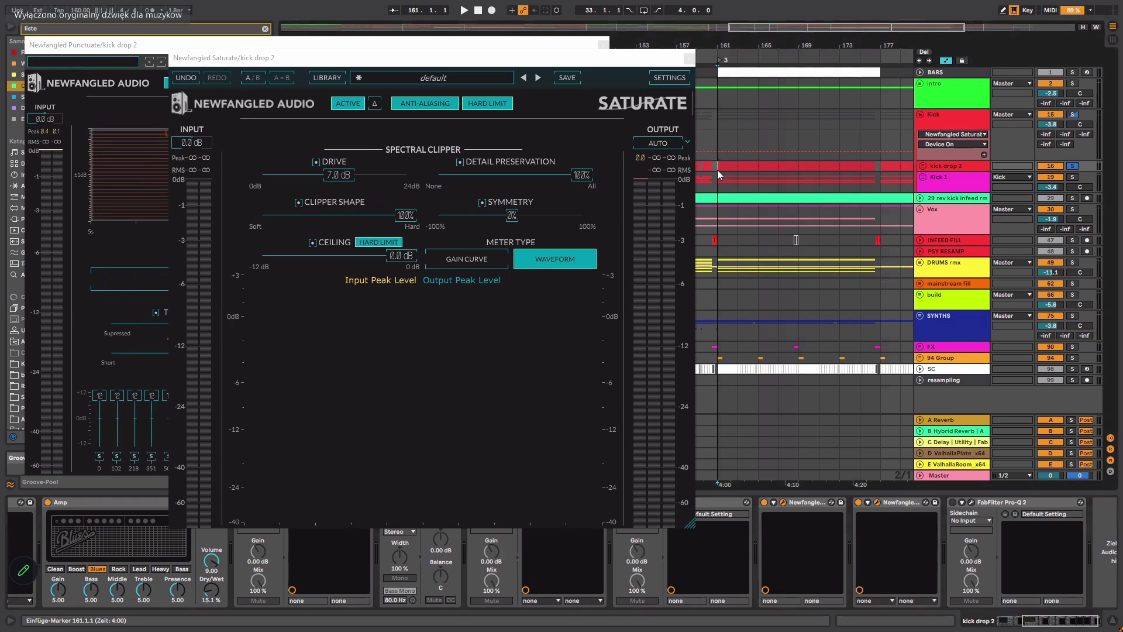
pyautogui.press('space')
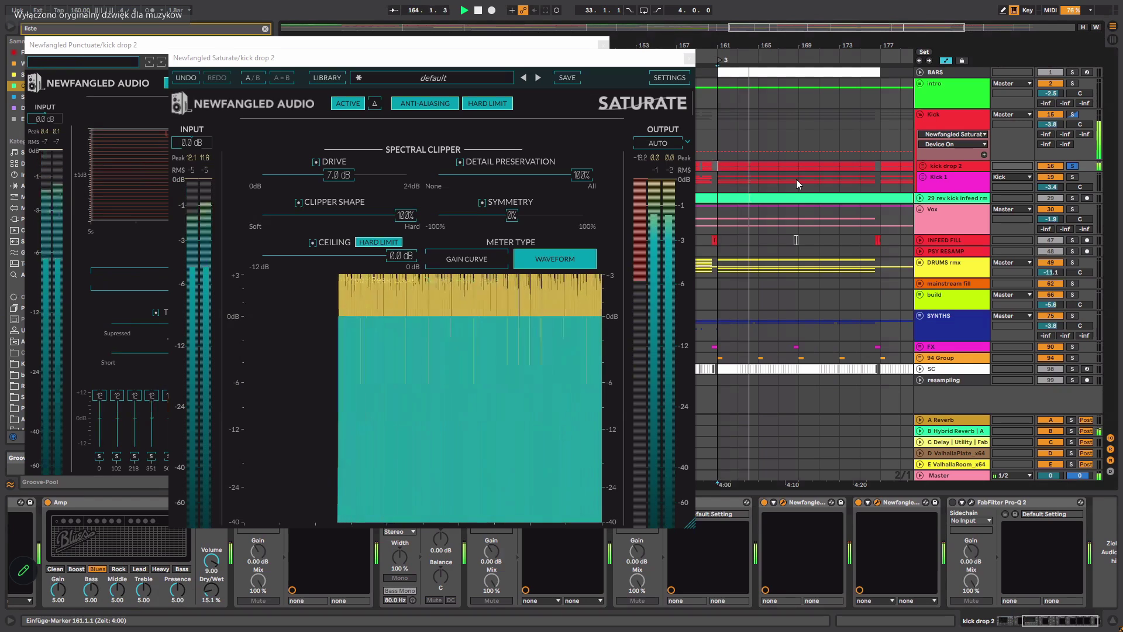
pyautogui.press('space')
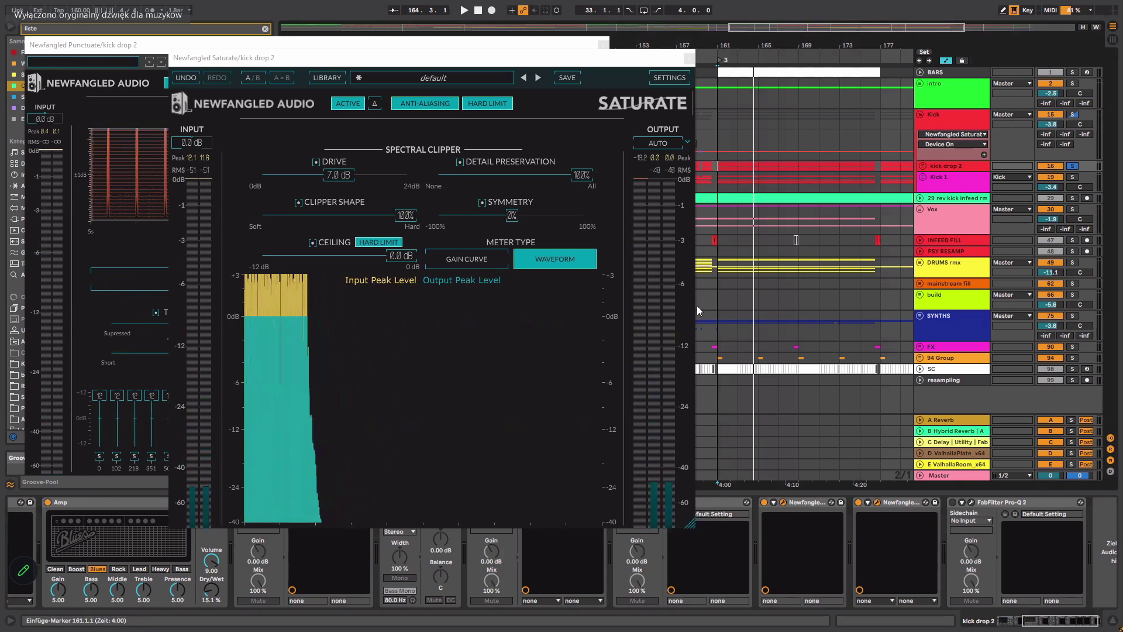
# Replay the section from bar 161, bring back the kick drop 2 device chain and reopen the Saturate window.
pyautogui.click(720, 183)
pyautogui.press('space')
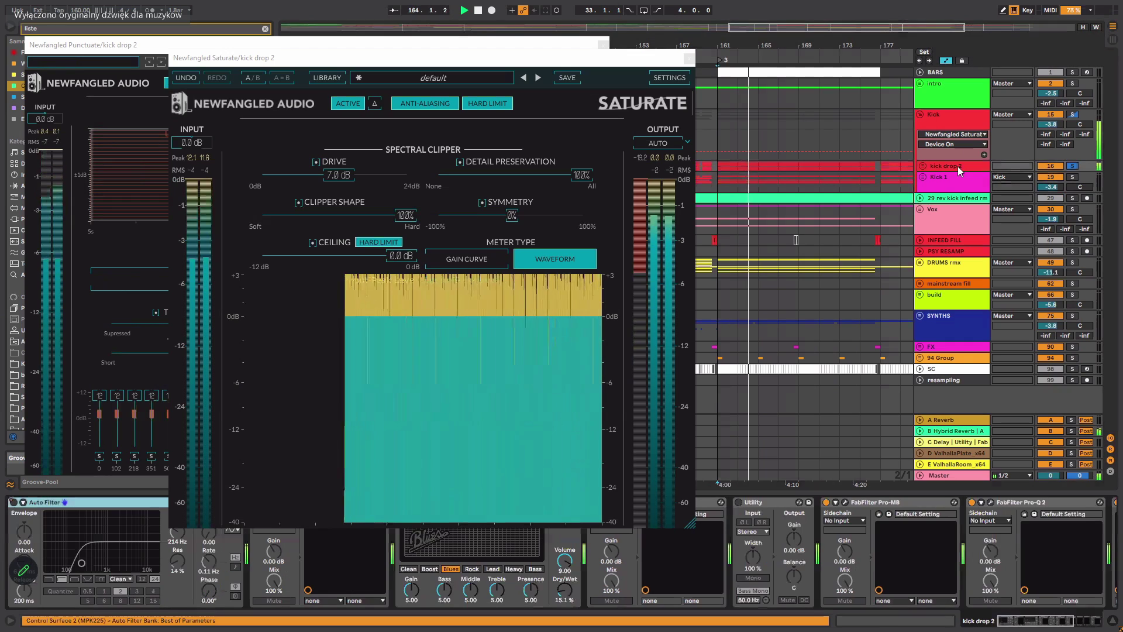
pyautogui.click(957, 166)
pyautogui.click(1063, 622)
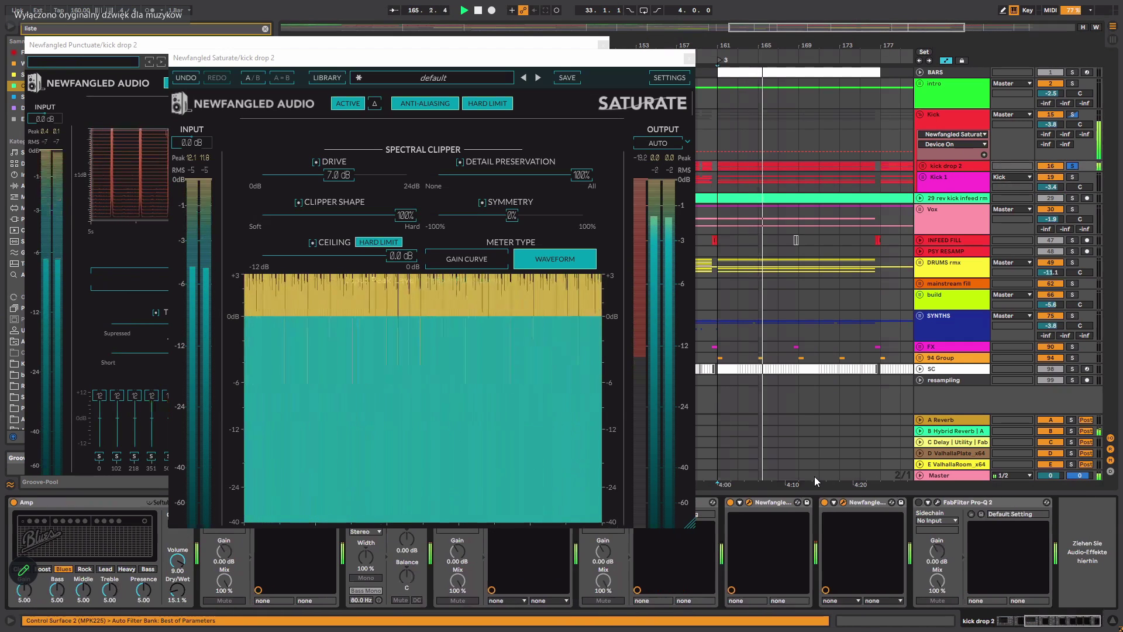
pyautogui.click(843, 503)
pyautogui.click(844, 503)
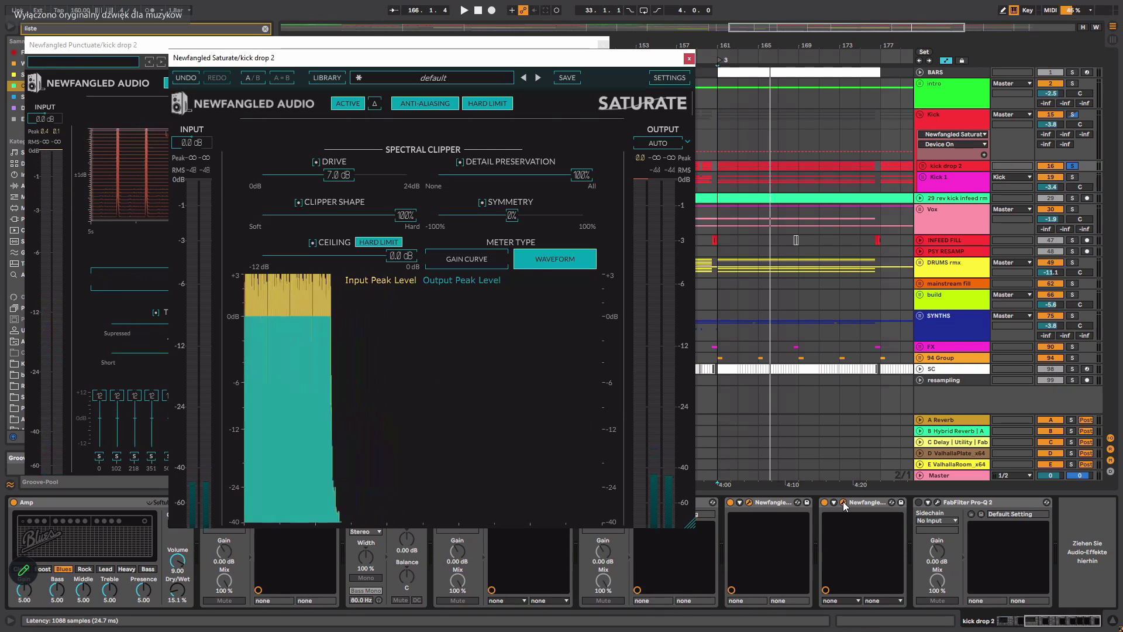
# Close the Saturate window, view the Kick group's own devices and hide the remaining Punctuate window.
pyautogui.click(689, 59)
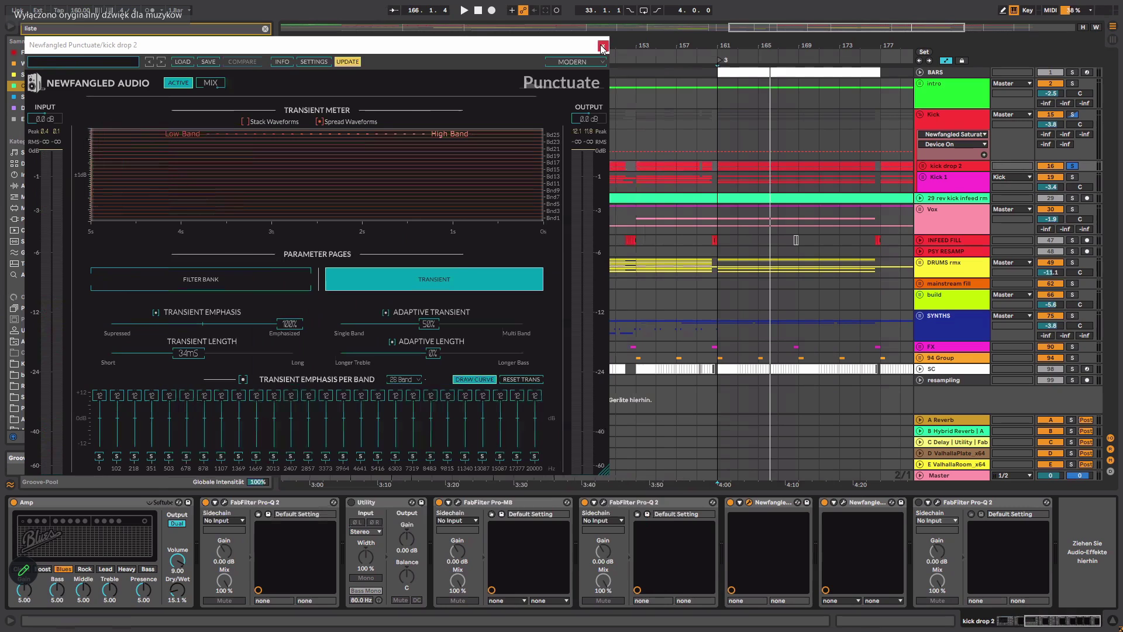
pyautogui.click(935, 117)
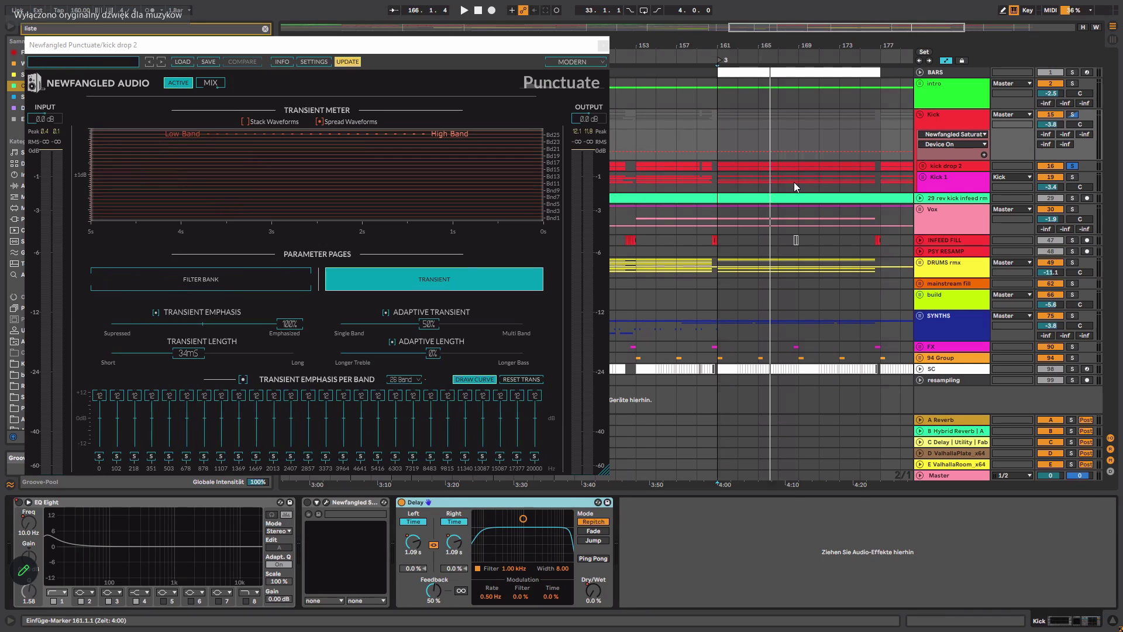
pyautogui.hotkey('ctrl', 'alt', 'p')
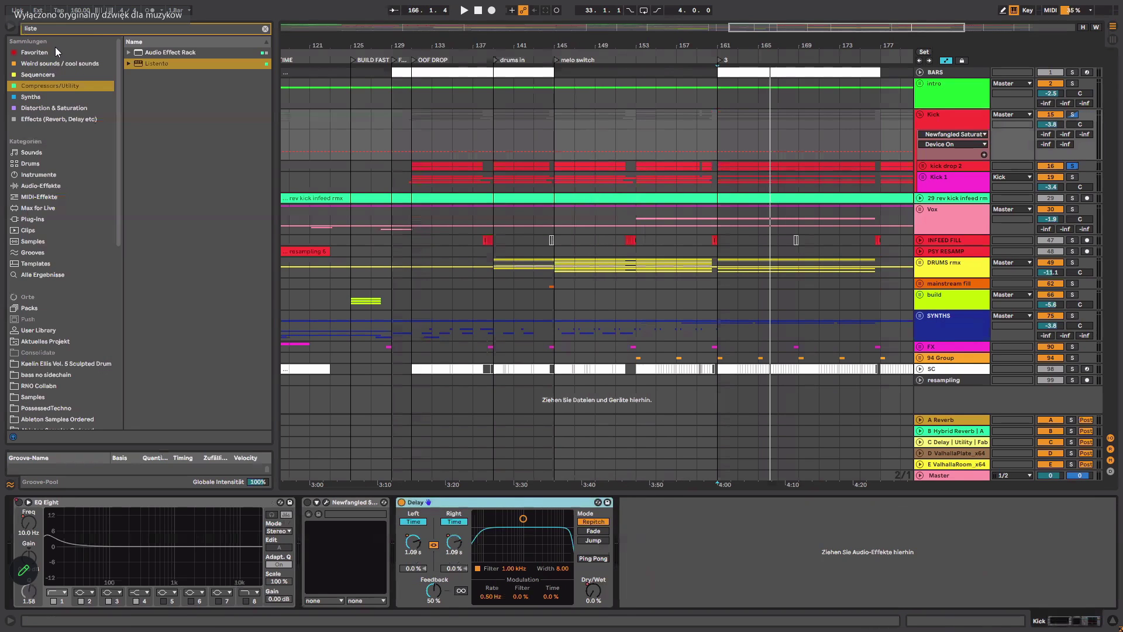
pyautogui.click(89, 28)
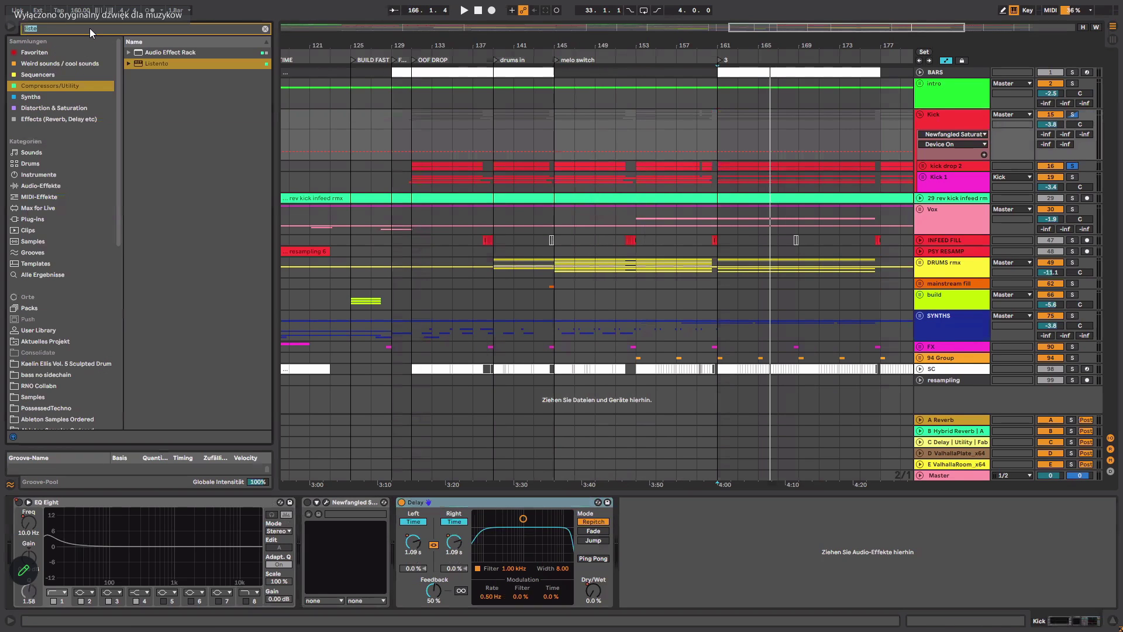
# Turn on and open the last FabFilter Pro-Q 2 in the kick drop 2 group's device chain.
pyautogui.click(934, 167)
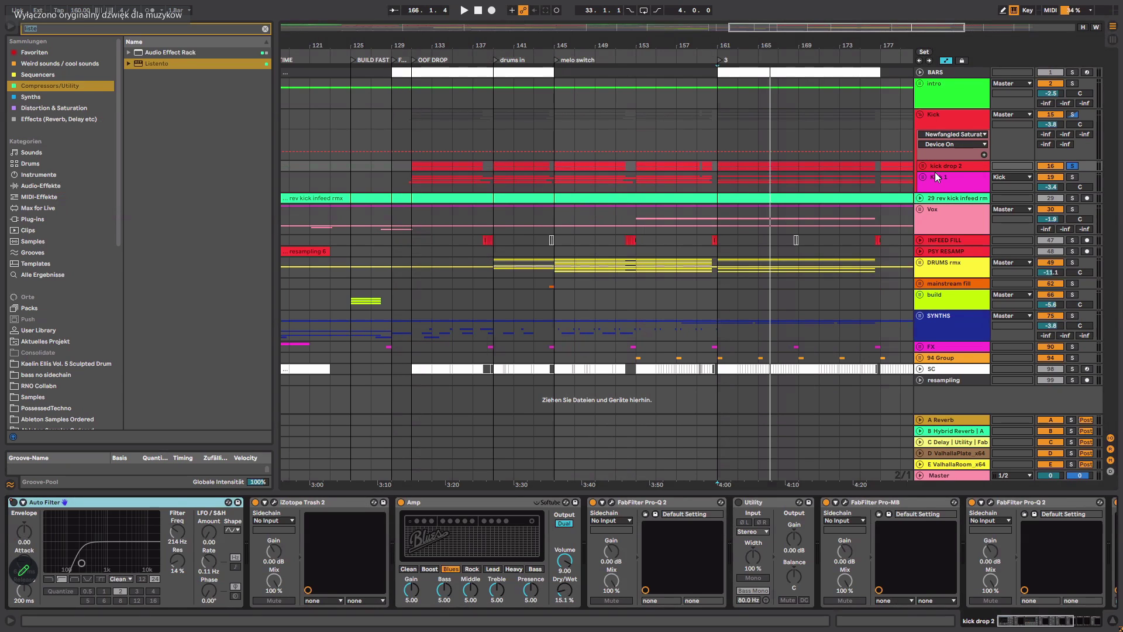
pyautogui.click(1031, 622)
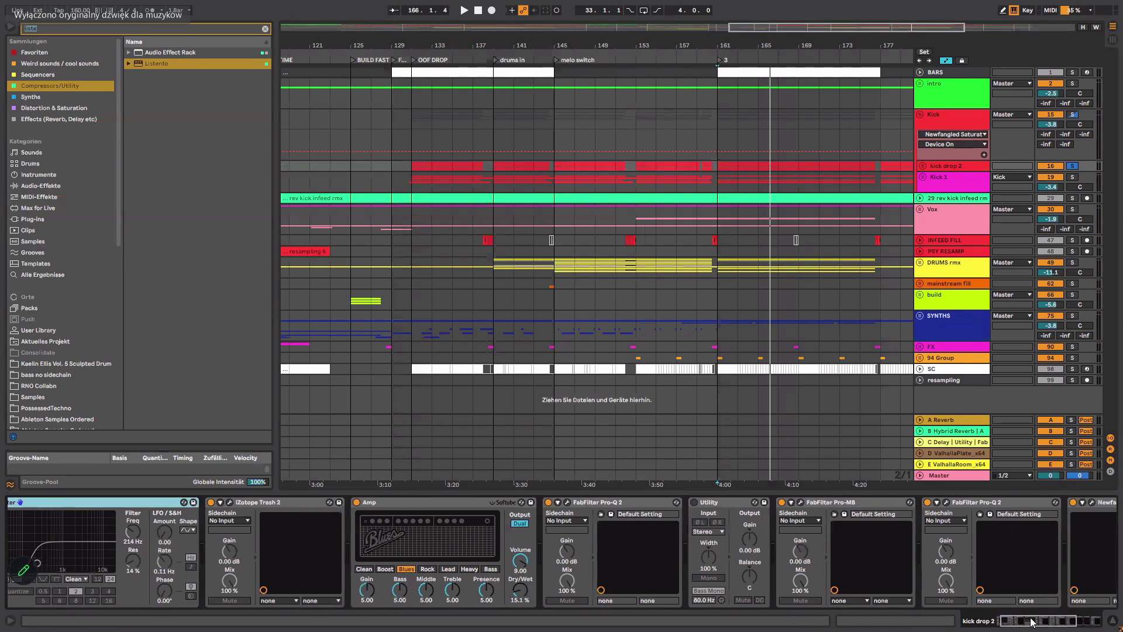
pyautogui.moveTo(1032, 621); pyautogui.dragTo(1058, 622)
pyautogui.click(919, 502)
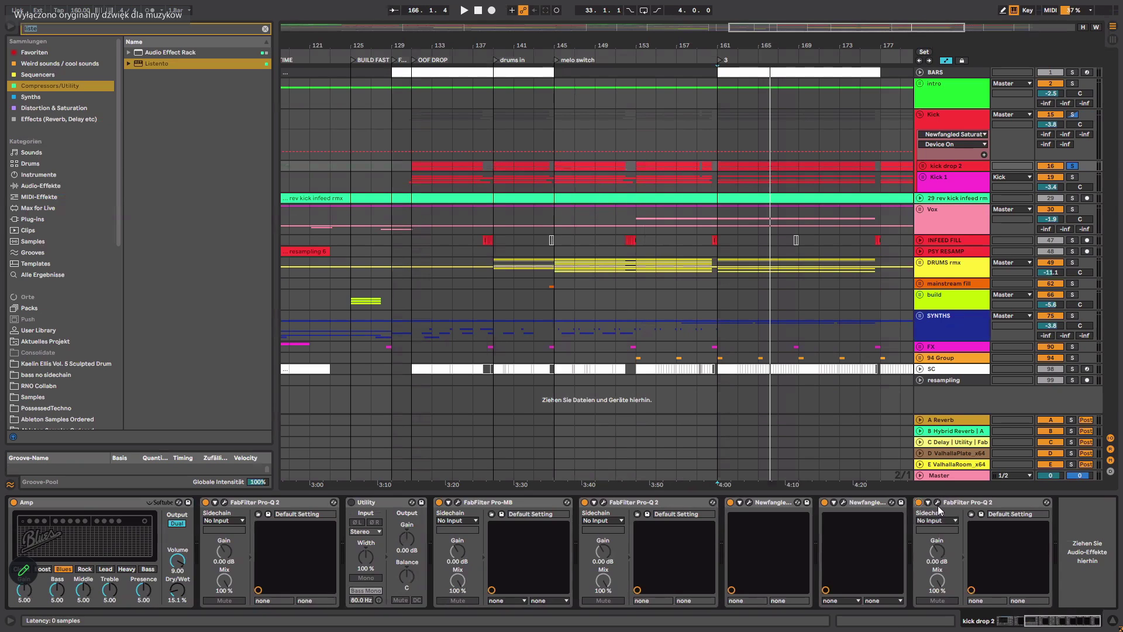
pyautogui.click(938, 502)
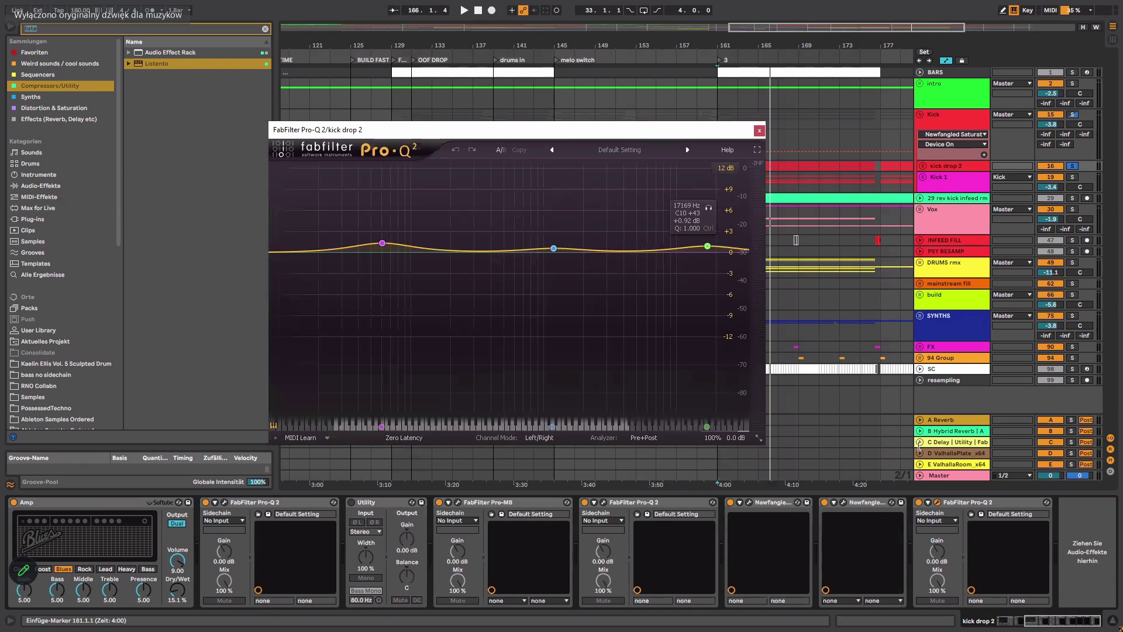
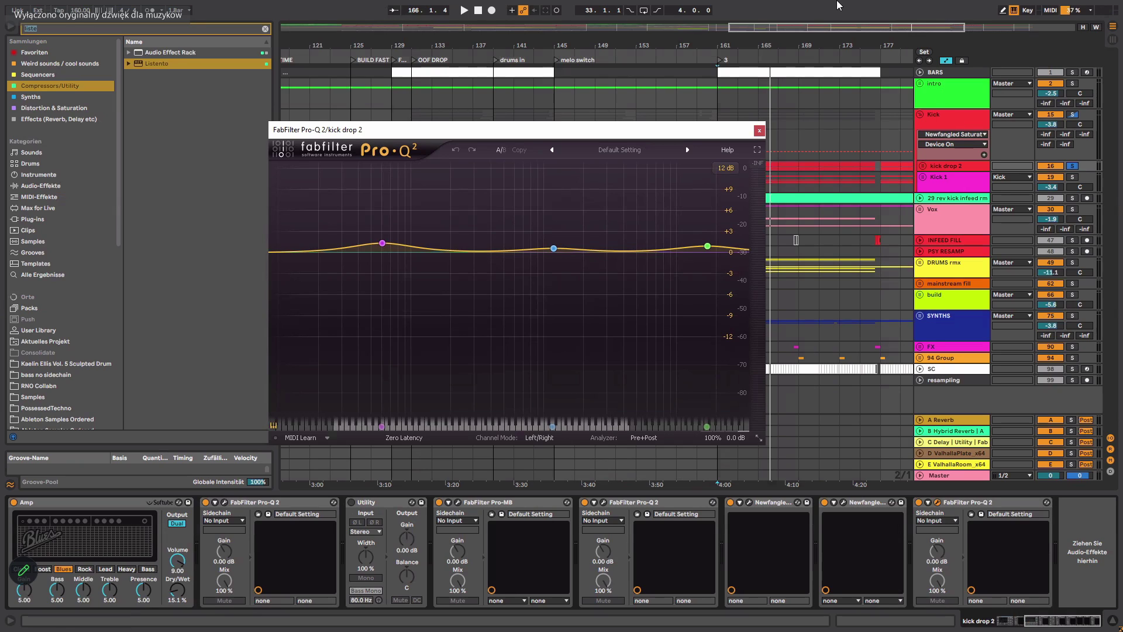
# Look at the second Newfangled Saturate in the kick drop 2 chain and return to the last Pro-Q 2's curve.
pyautogui.moveTo(638, 127); pyautogui.dragTo(578, 97)
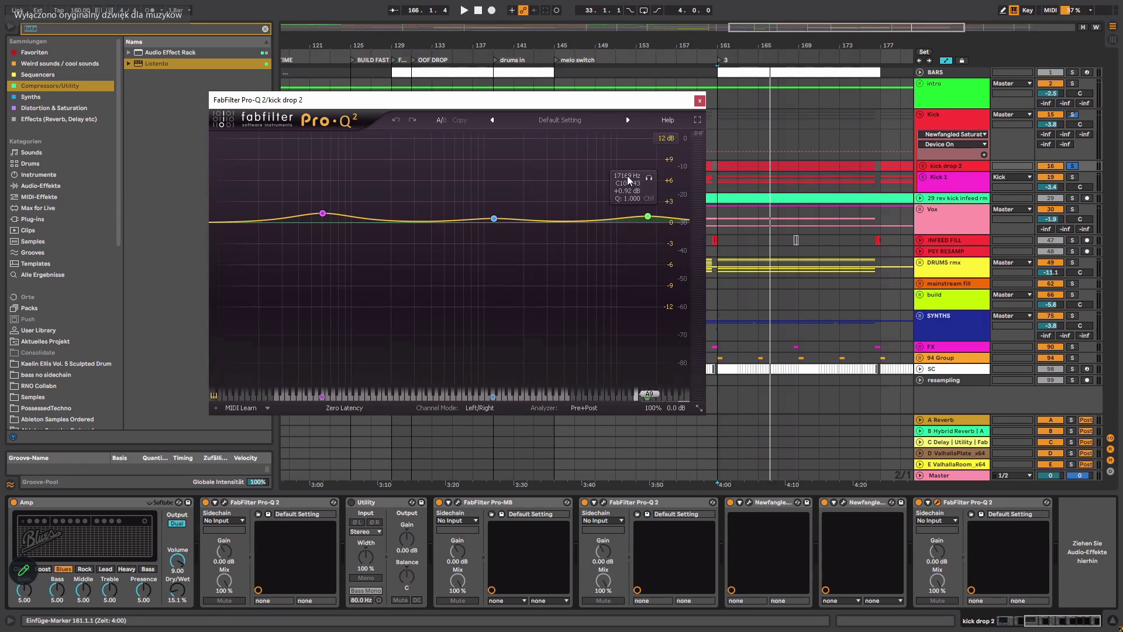
pyautogui.click(1065, 616)
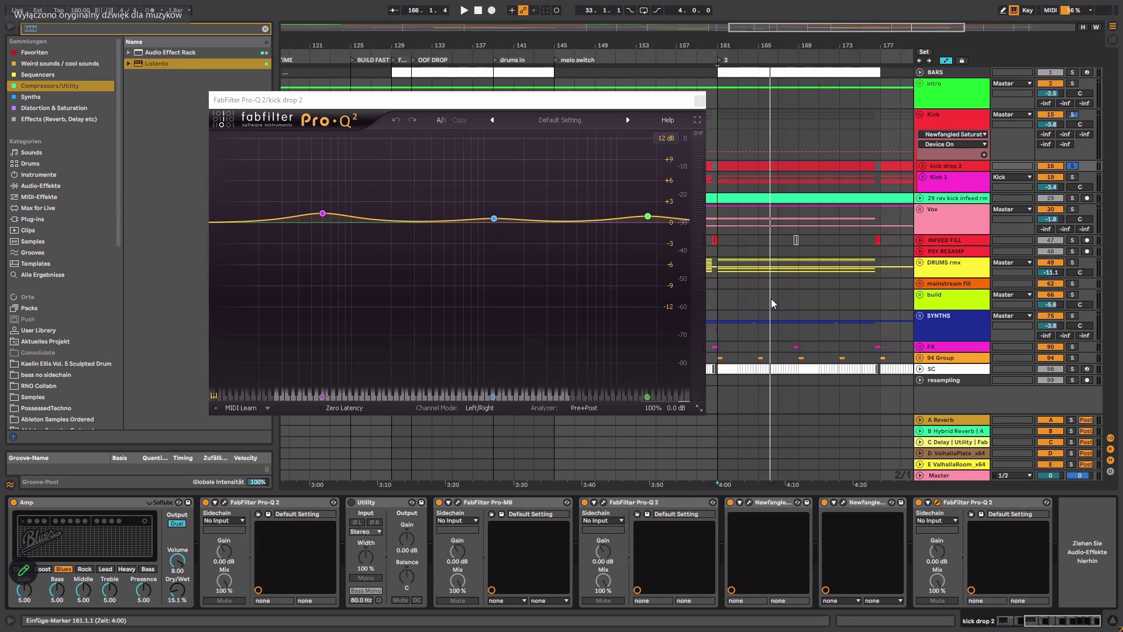
pyautogui.click(949, 166)
pyautogui.moveTo(1015, 620); pyautogui.dragTo(1053, 621)
pyautogui.click(842, 502)
pyautogui.moveTo(606, 57); pyautogui.dragTo(558, 36)
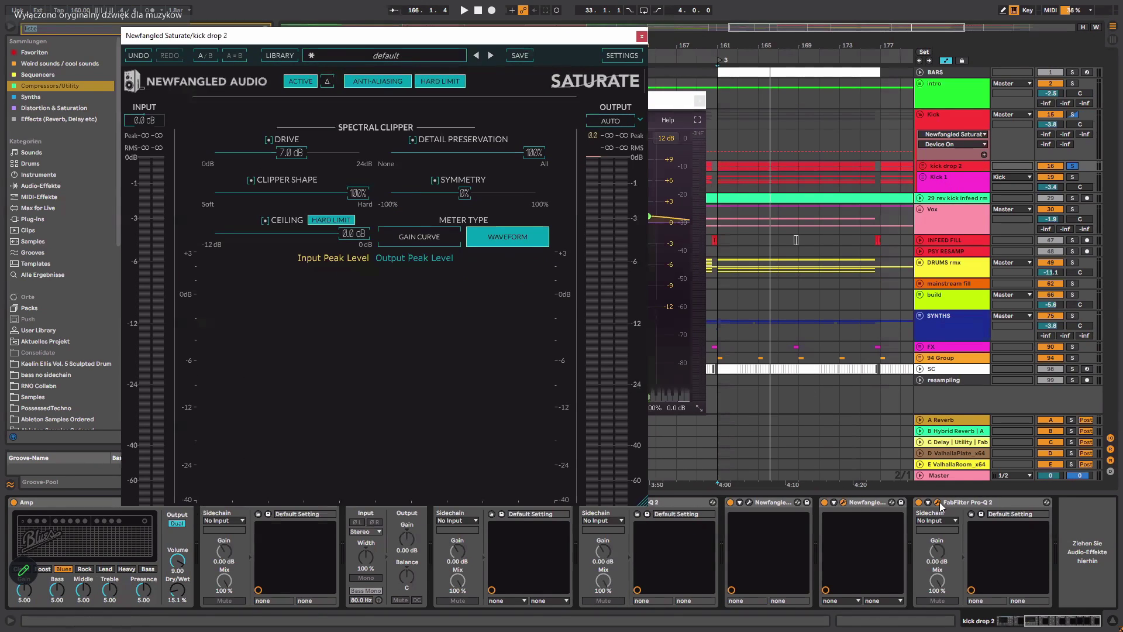
pyautogui.click(676, 280)
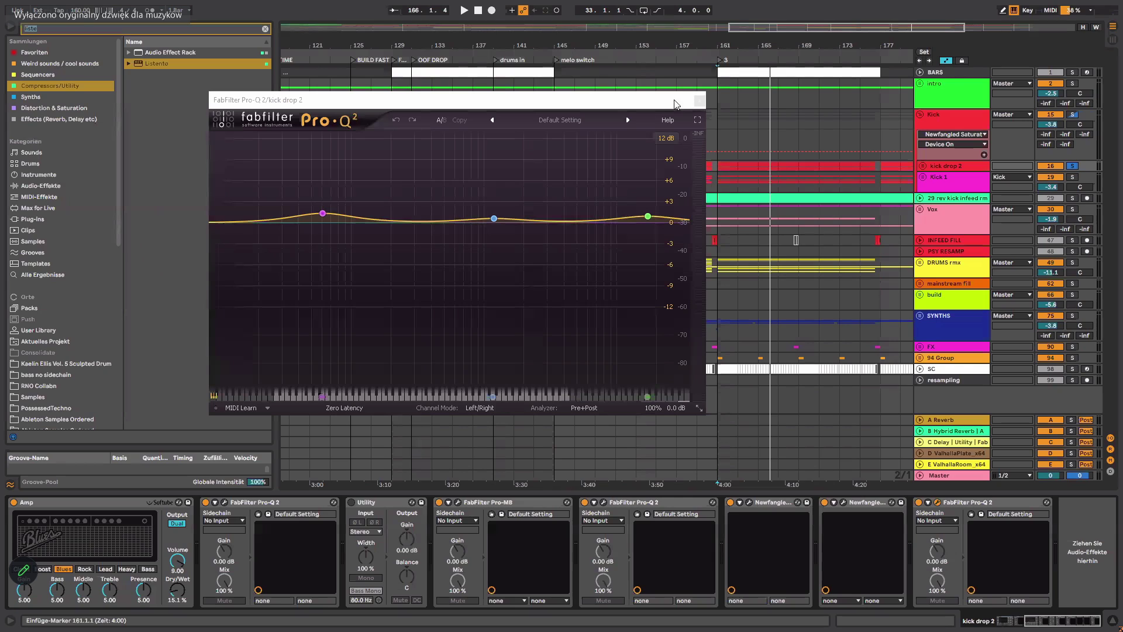
pyautogui.moveTo(675, 104); pyautogui.dragTo(588, 74)
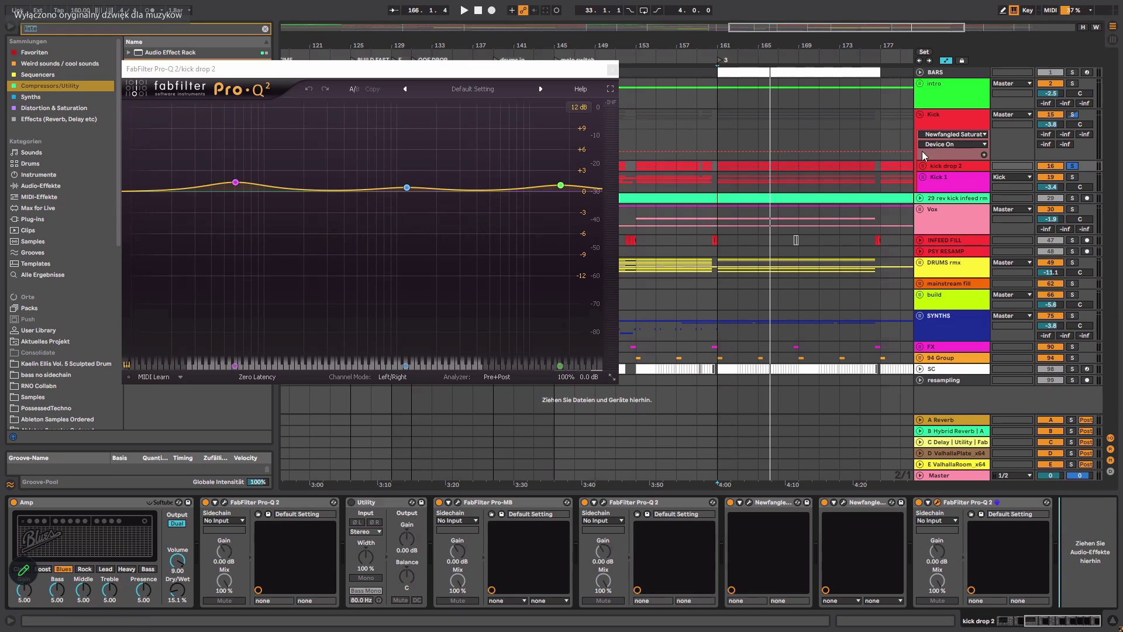
# Toggle Newfangled Saturate on and back off in the Kick group's chain, and close the Pro-Q 2 window.
pyautogui.click(981, 127)
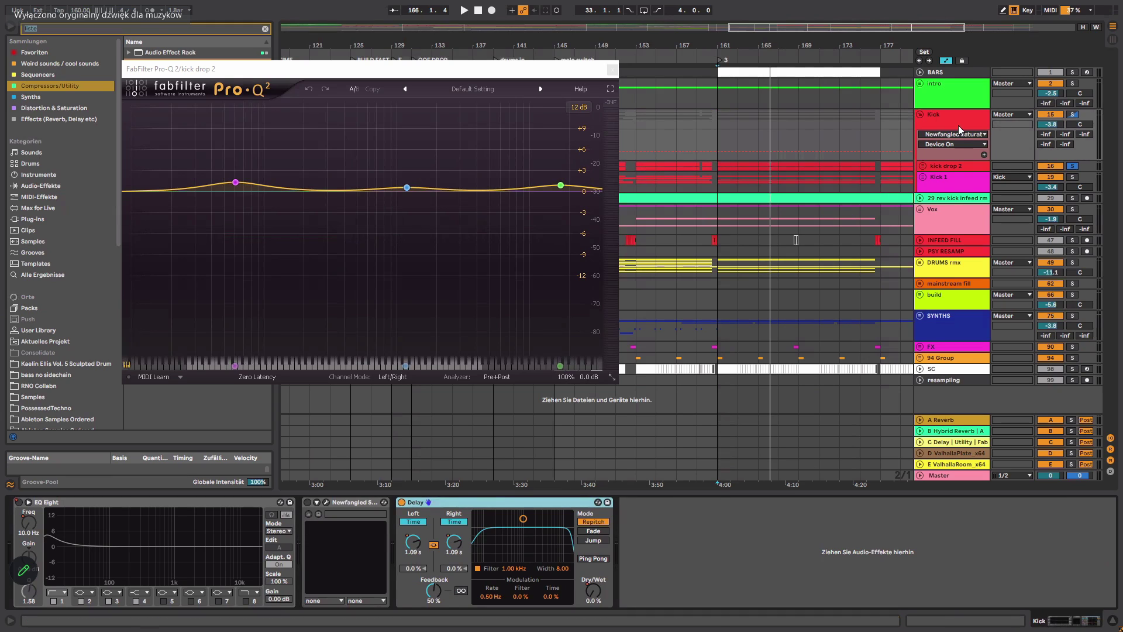
pyautogui.click(307, 503)
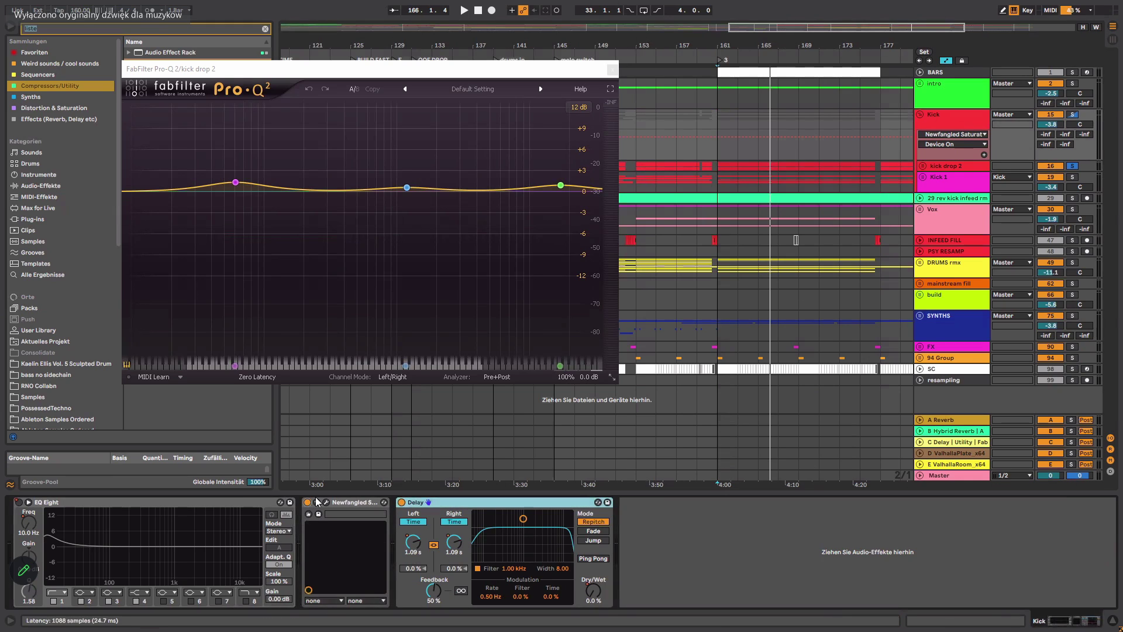
pyautogui.click(308, 503)
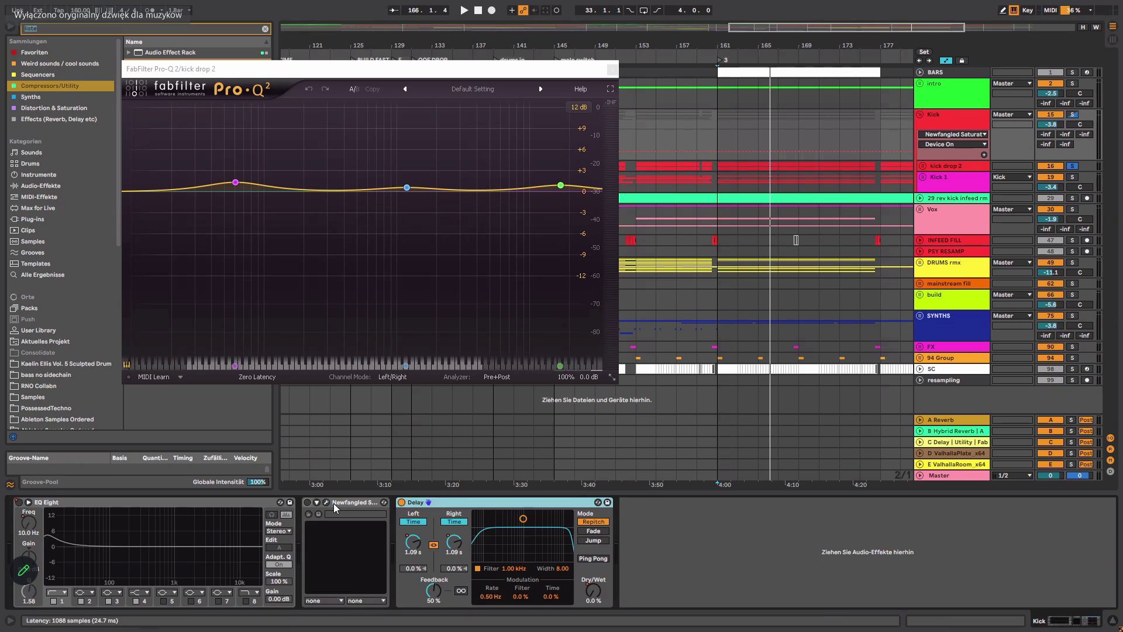
pyautogui.click(925, 171)
pyautogui.click(942, 114)
pyautogui.click(942, 114)
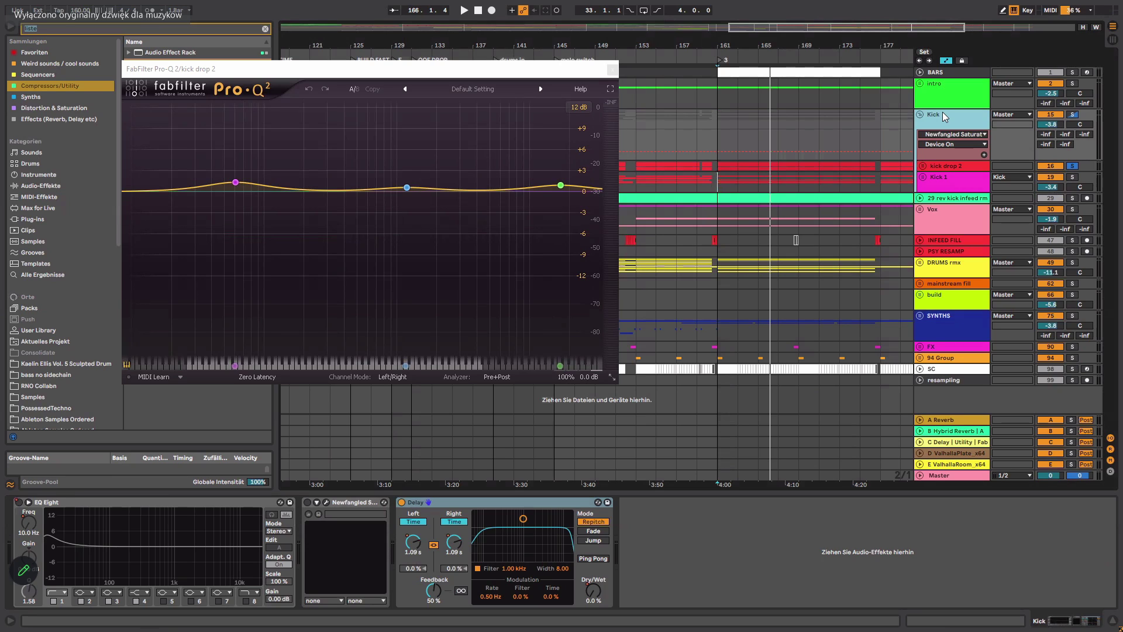
pyautogui.click(612, 70)
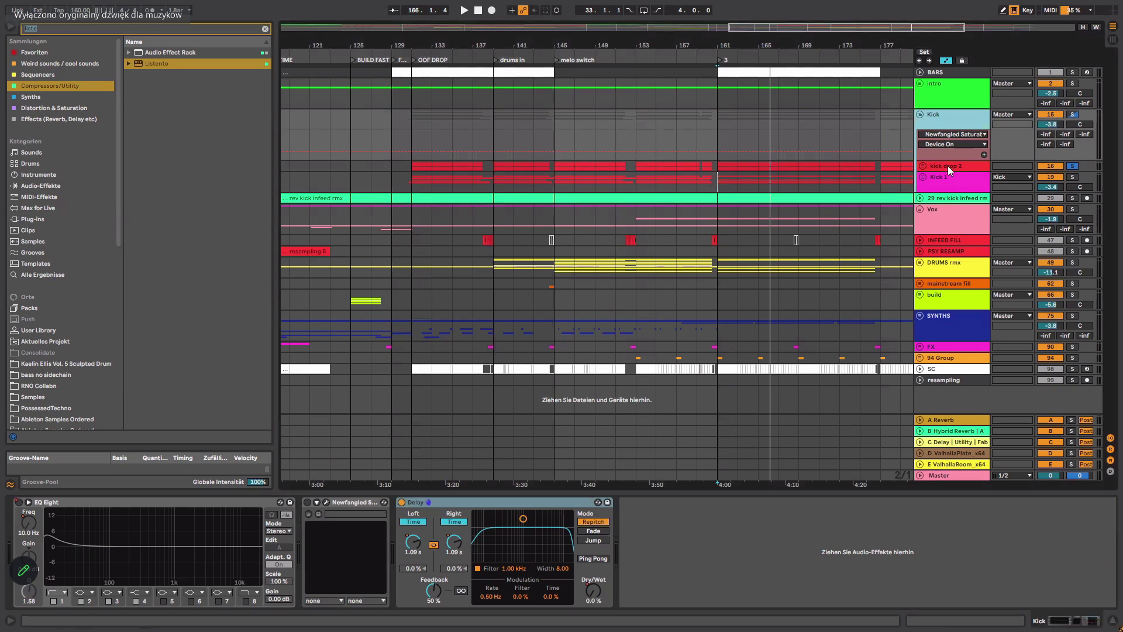
# Compare the device chains of the Kick 1, kick drop 2 and Kick groups, ending on Kick 1.
pyautogui.click(958, 182)
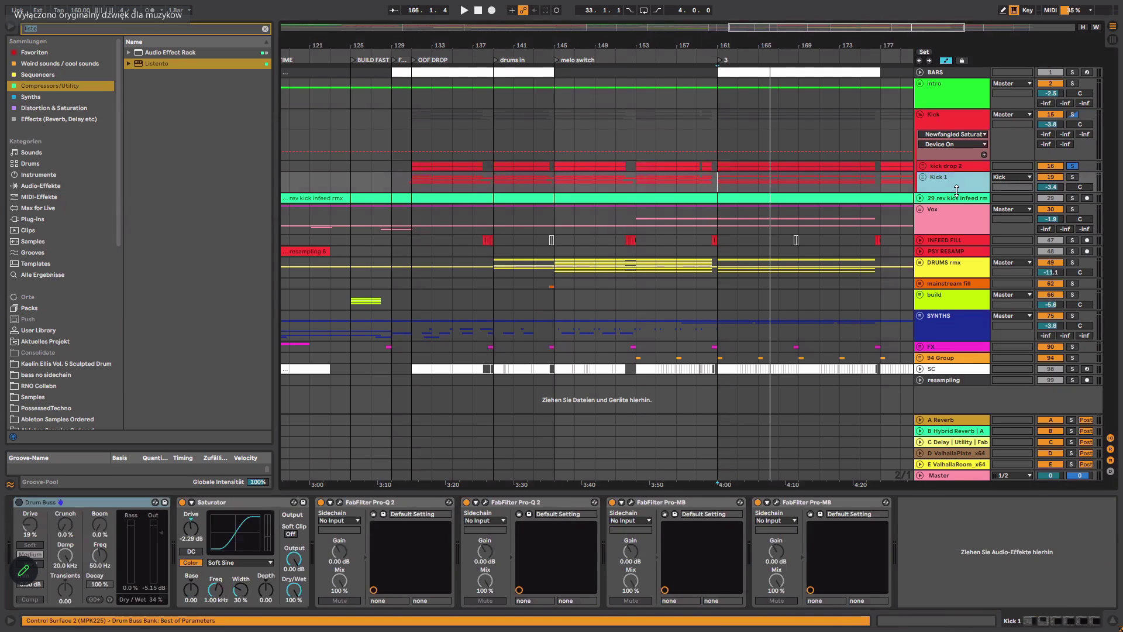
pyautogui.click(964, 163)
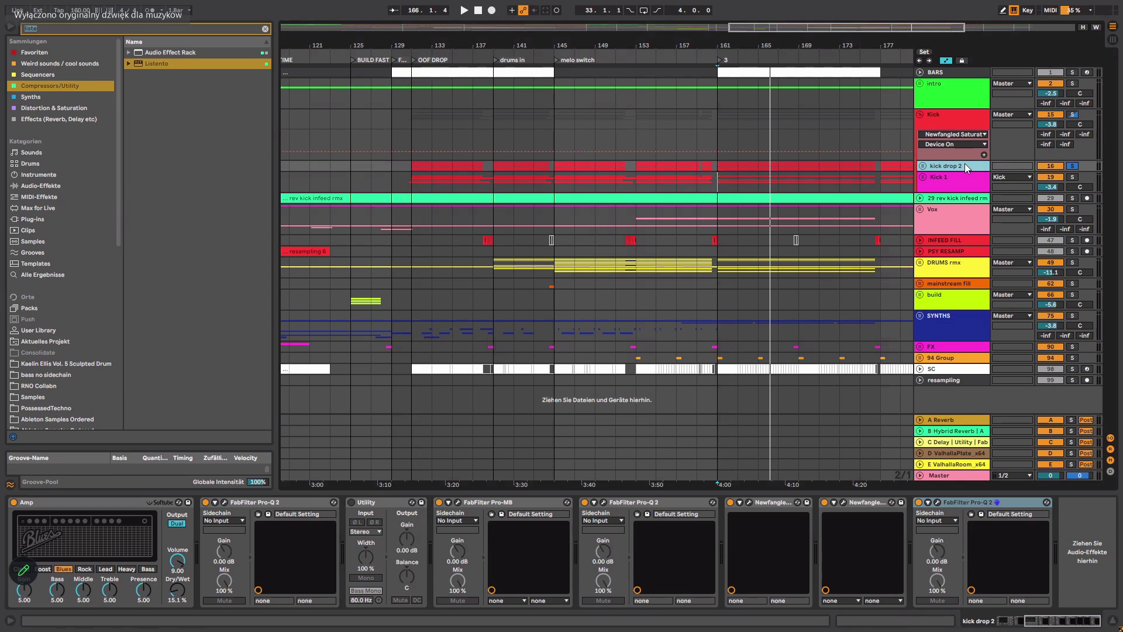
pyautogui.click(946, 117)
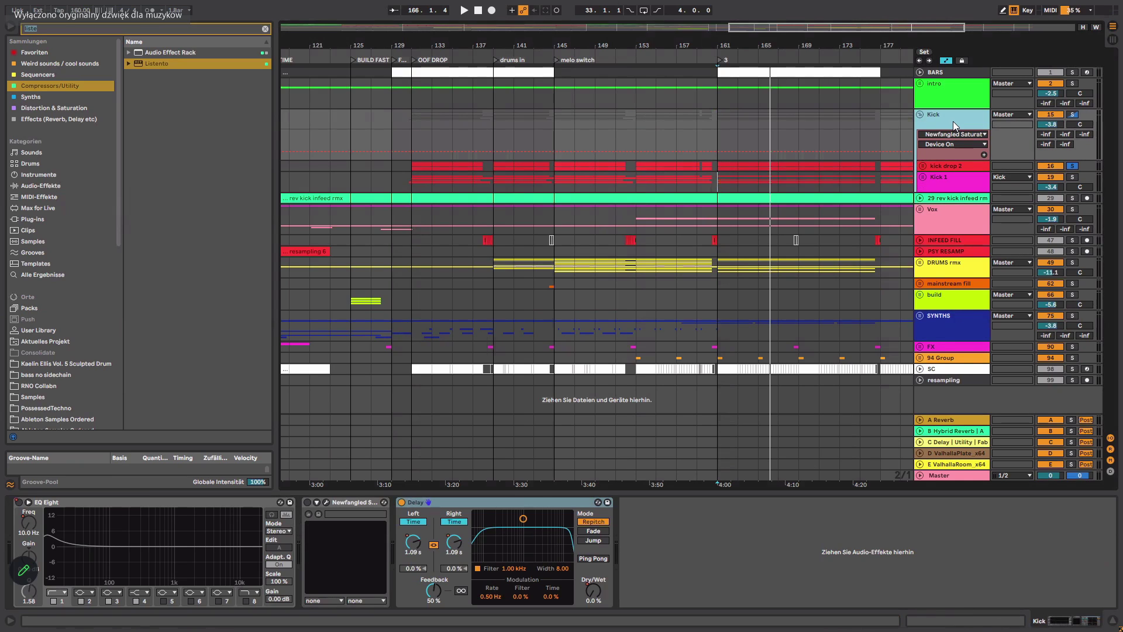
pyautogui.click(948, 166)
pyautogui.click(958, 175)
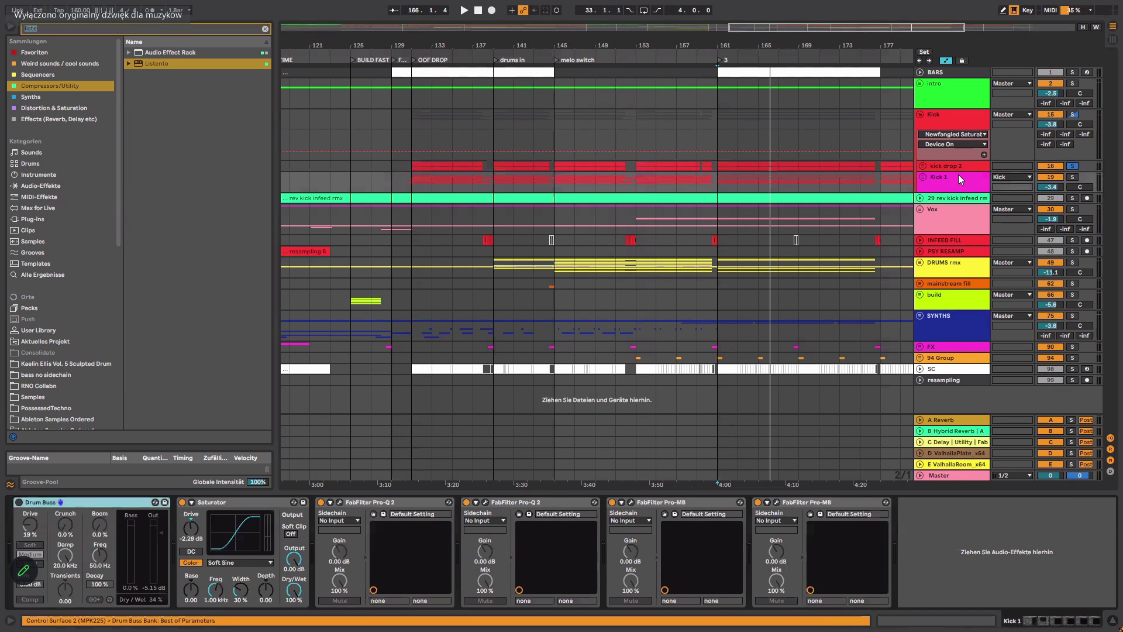
# Solo the Kick 1 group, unfold it to inspect its kick tracks and fold it again.
pyautogui.click(1075, 176)
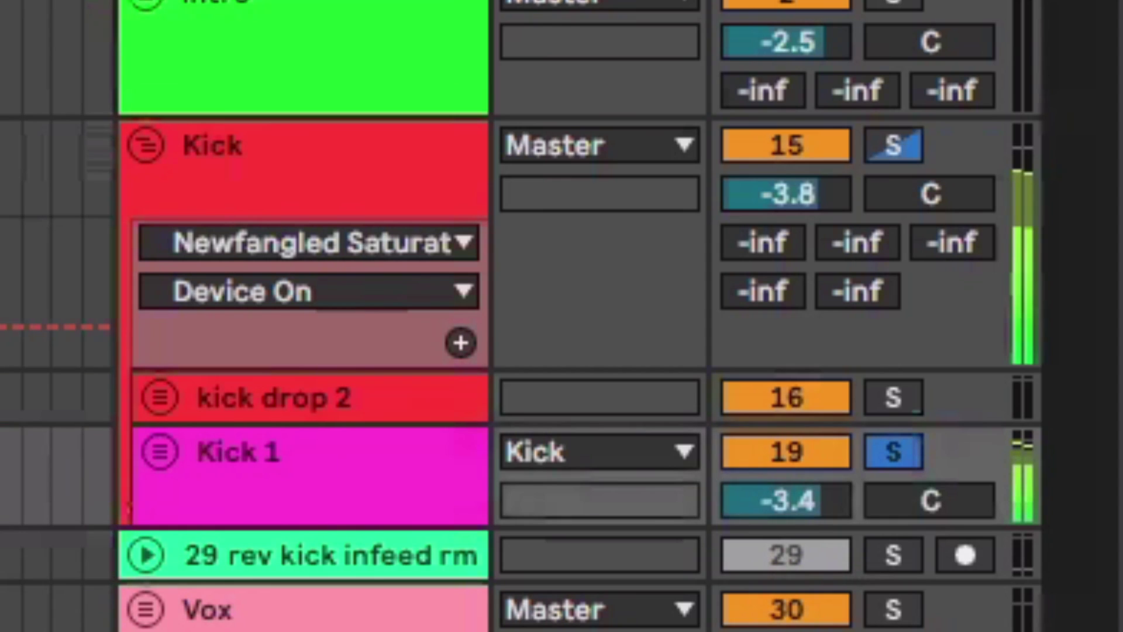
pyautogui.click(161, 451)
pyautogui.scroll(-10, 166, 468)
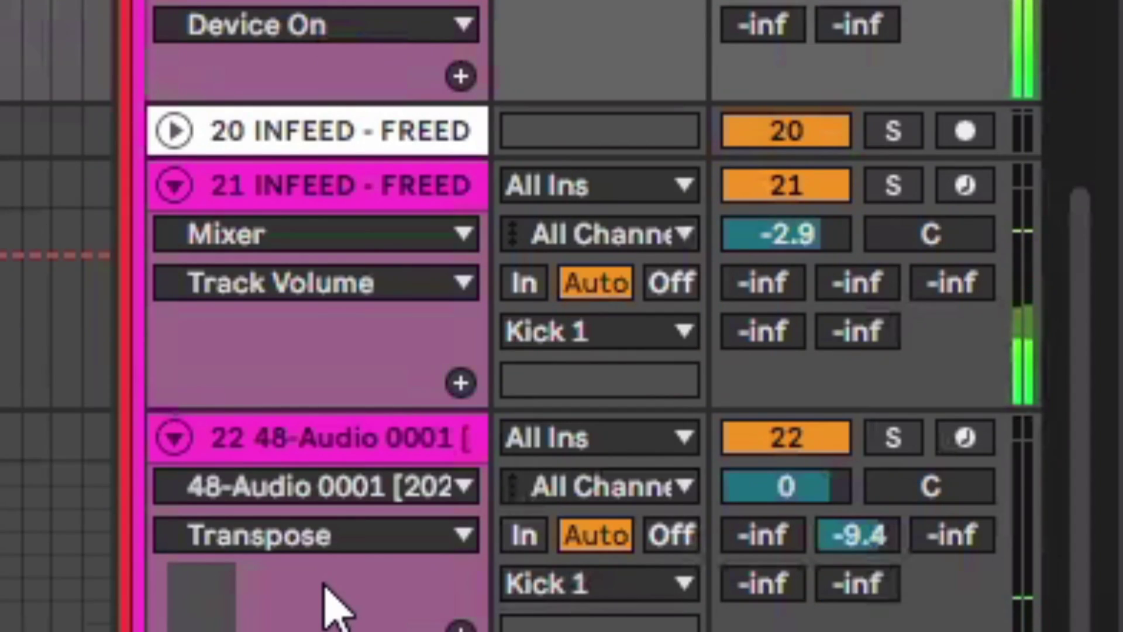
pyautogui.scroll(8, 309, 315)
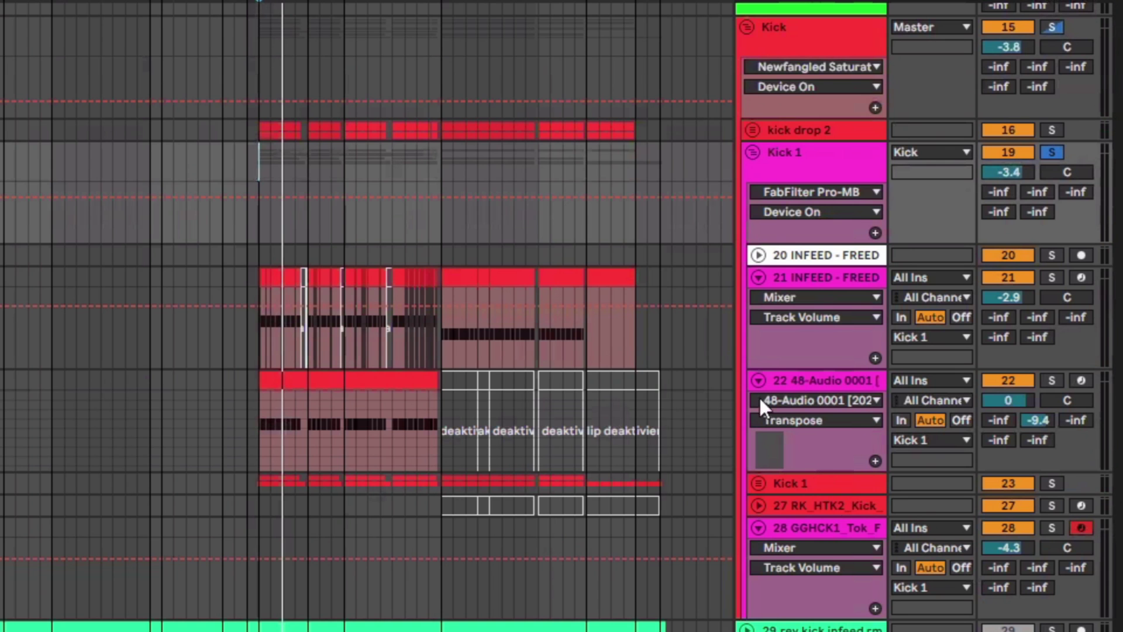
pyautogui.scroll(3, 760, 402)
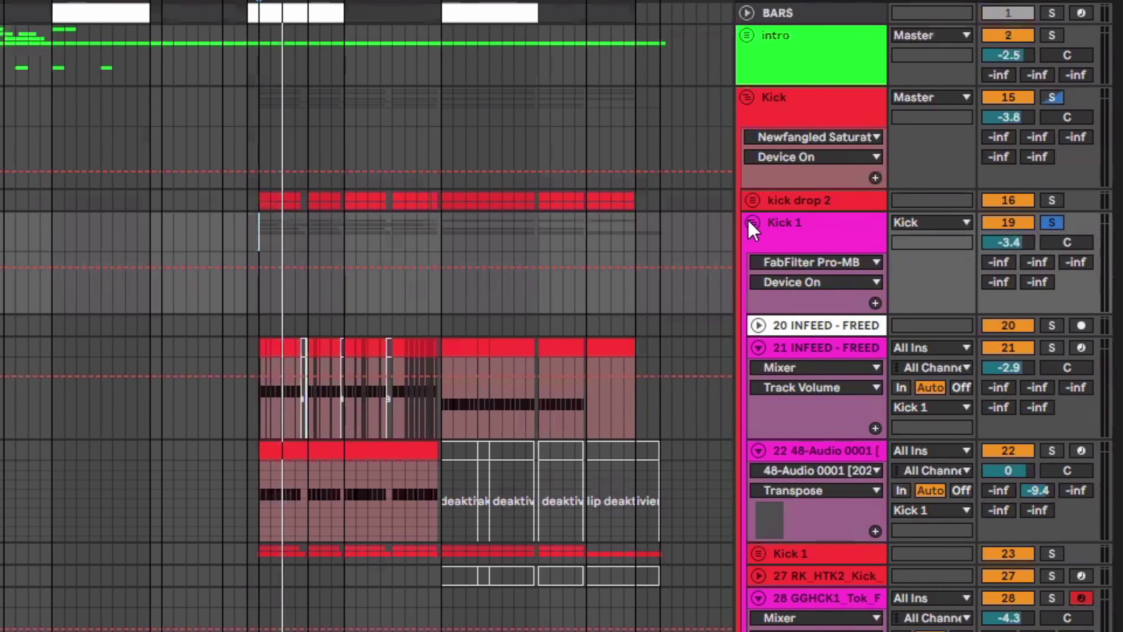
pyautogui.click(160, 279)
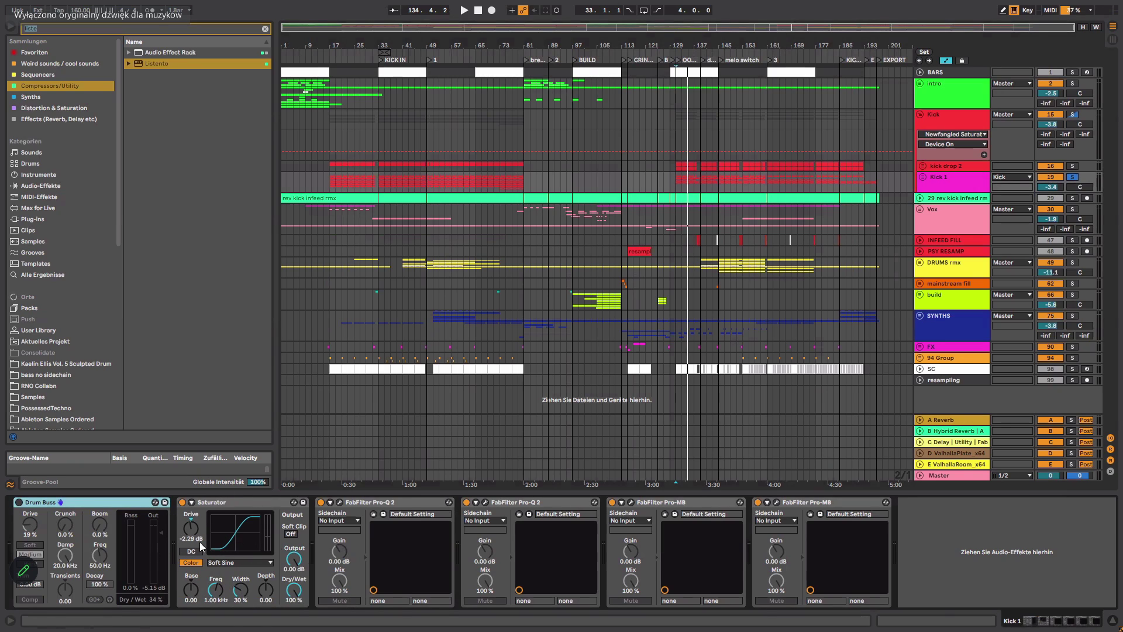
# Inspect the curves of both FabFilter Pro-Q 2 devices in the Kick 1 chain, closing each window after viewing.
pyautogui.click(340, 502)
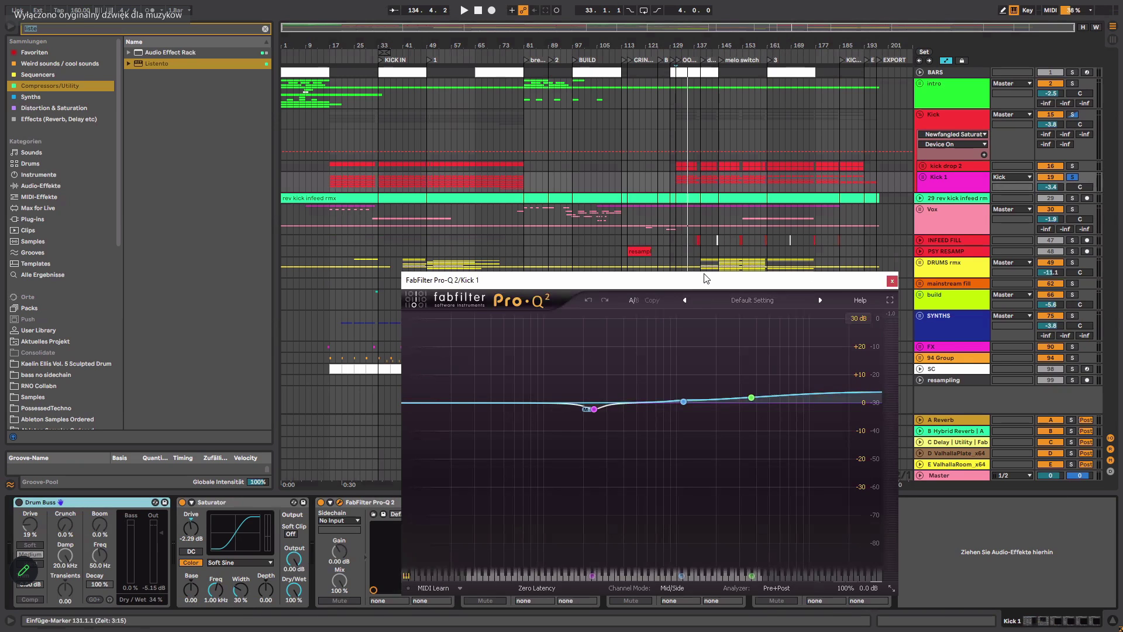
pyautogui.moveTo(704, 278); pyautogui.dragTo(503, 182)
pyautogui.click(691, 185)
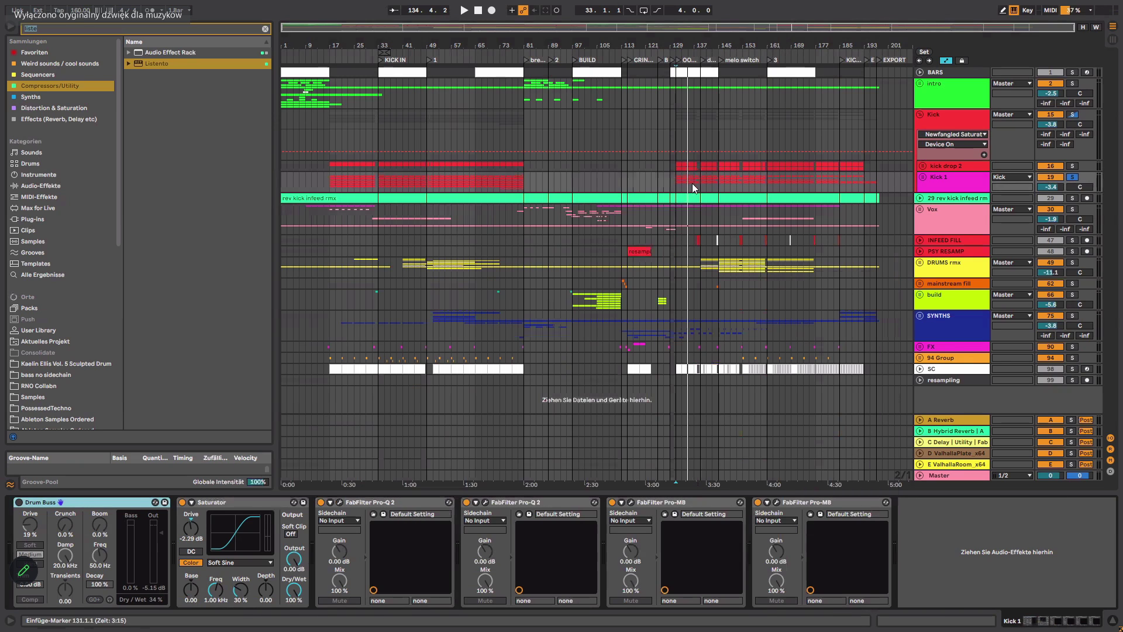
pyautogui.click(484, 502)
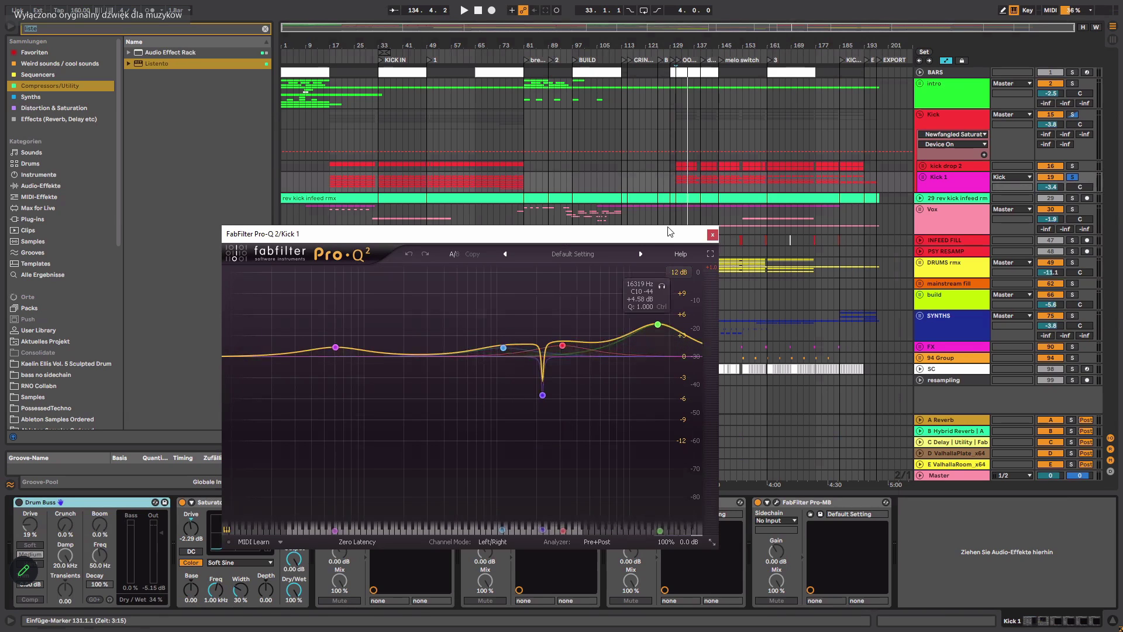
pyautogui.moveTo(670, 231); pyautogui.dragTo(591, 163)
pyautogui.click(634, 168)
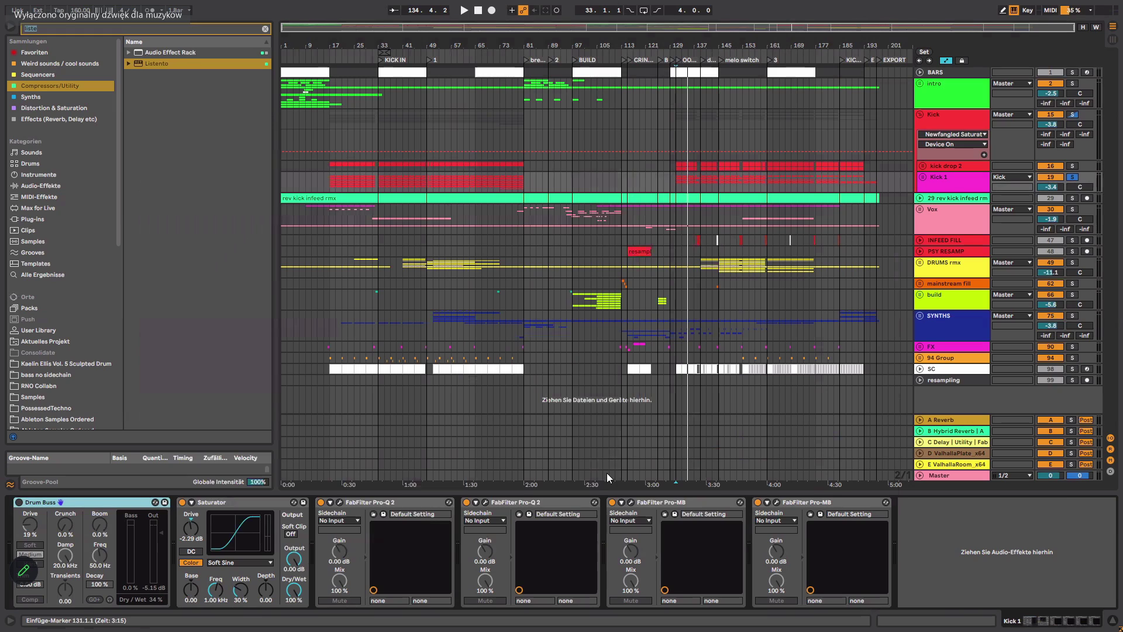
# Examine the bands of the first FabFilter Pro-MB and the second Pro-Q 2 on Kick 1, closing both windows.
pyautogui.click(631, 502)
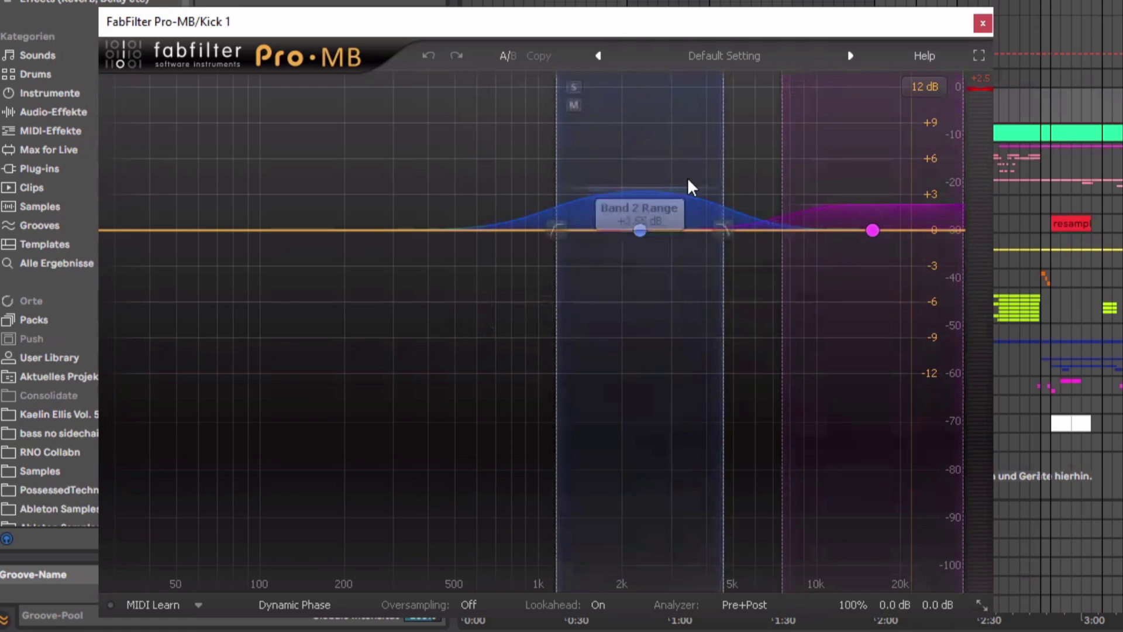
pyautogui.click(982, 23)
pyautogui.click(942, 177)
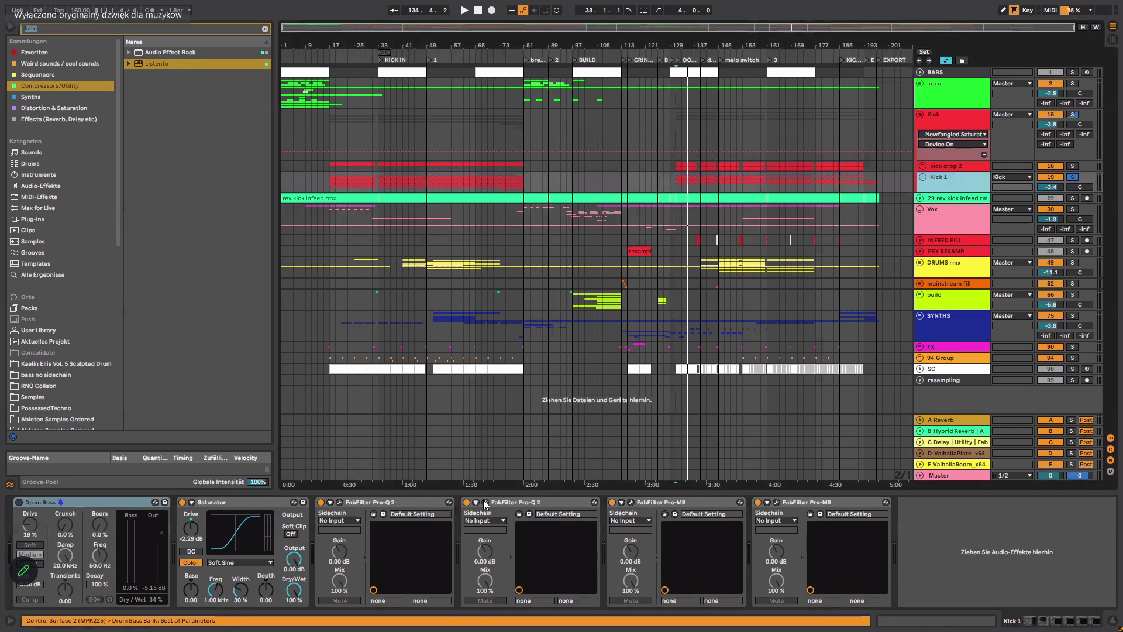
pyautogui.click(485, 502)
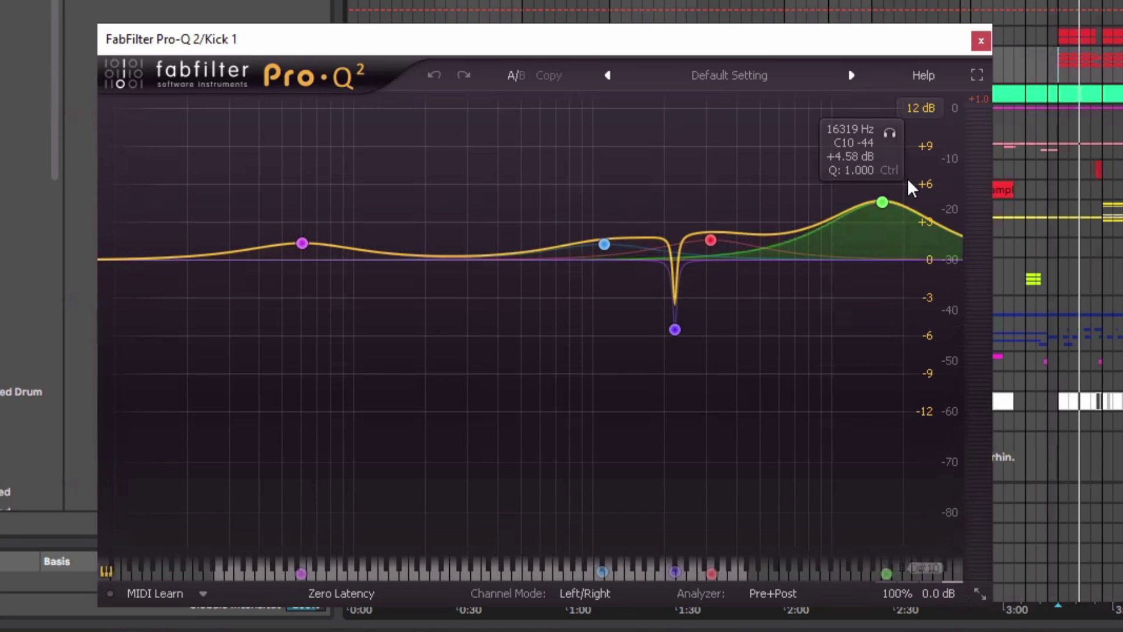
pyautogui.click(981, 41)
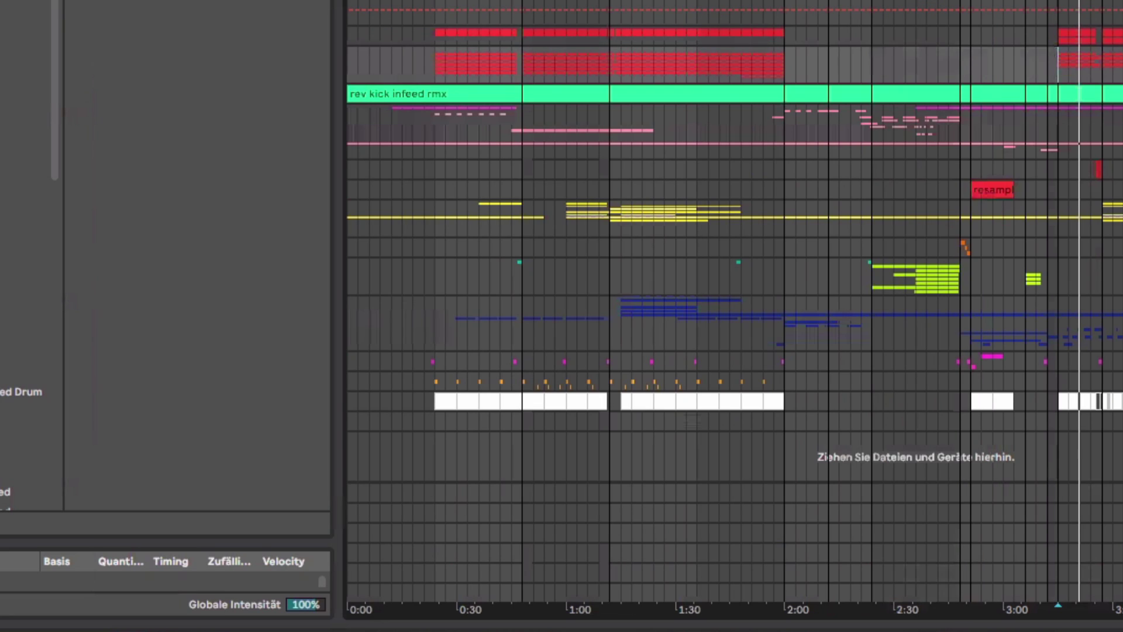
# Insert FabFilter Pro-Q 3 between the two Pro-MB devices in the Kick 1 chain and move its window clear of the chain.
pyautogui.scroll(-8, 226, 238)
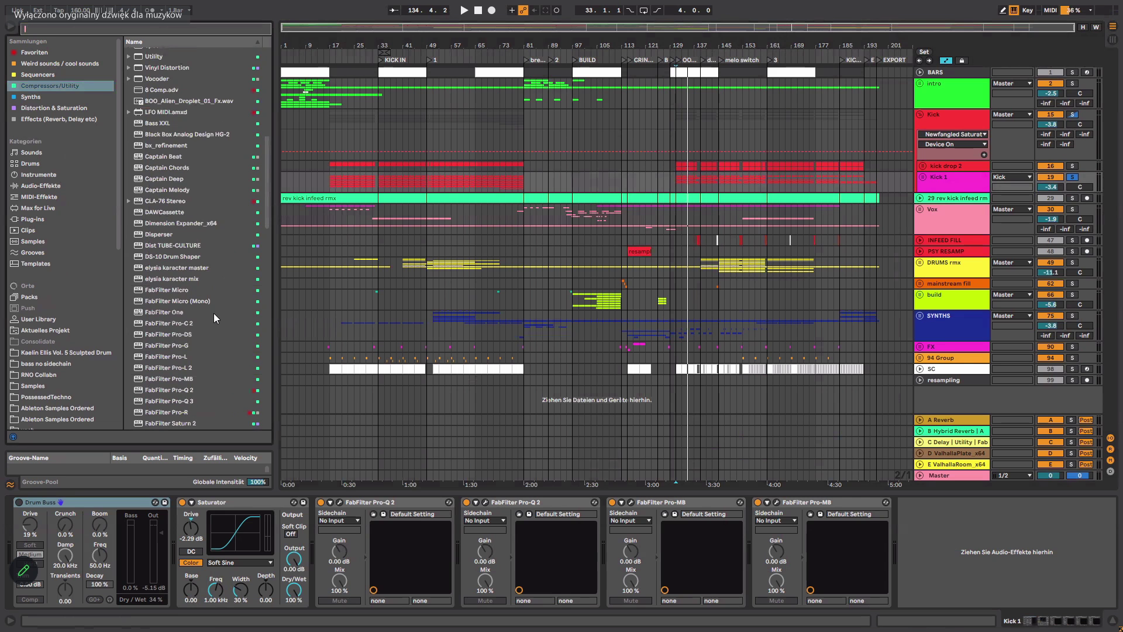
pyautogui.moveTo(188, 401)
pyautogui.mouseDown()
pyautogui.moveTo(741, 548)
pyautogui.moveTo(771, 514)
pyautogui.mouseUp()
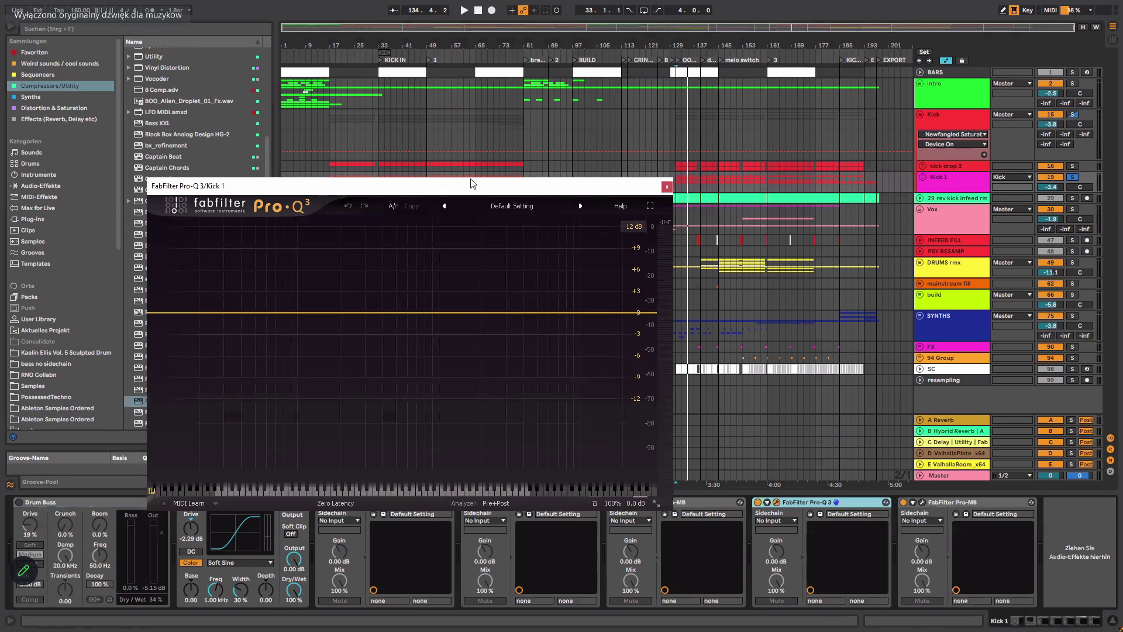
pyautogui.moveTo(472, 195); pyautogui.dragTo(475, 73)
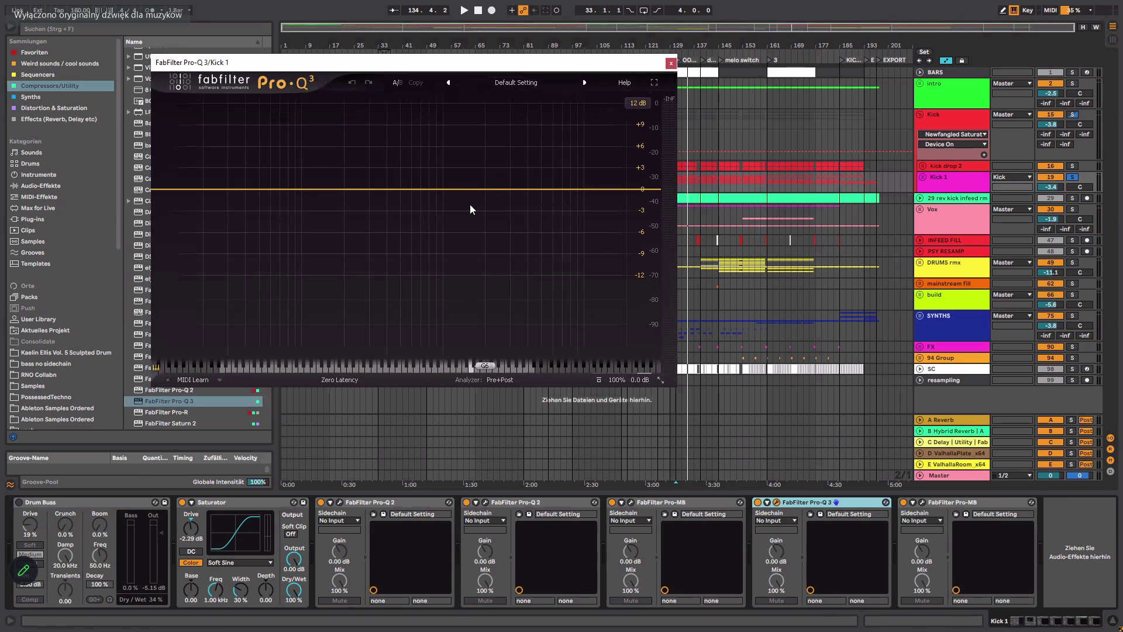
# Add a bell boost of about 1.9 dB at about 355 Hz in Kick 1's FabFilter Pro-Q 3.
pyautogui.moveTo(444, 189); pyautogui.dragTo(434, 140)
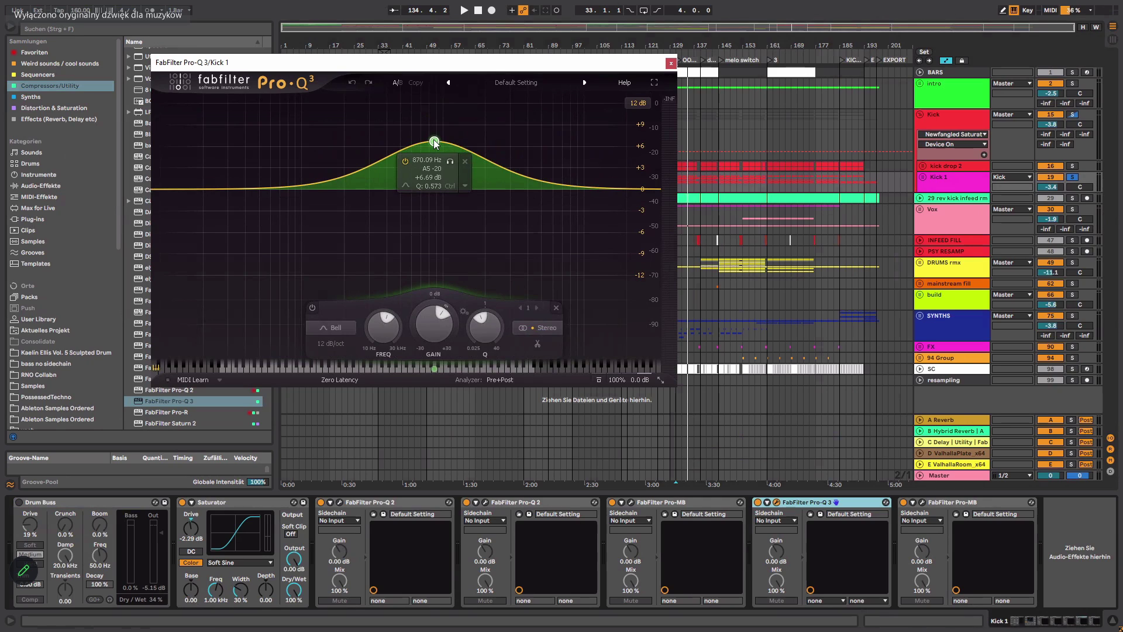
pyautogui.moveTo(434, 143); pyautogui.dragTo(381, 177)
pyautogui.click(978, 125)
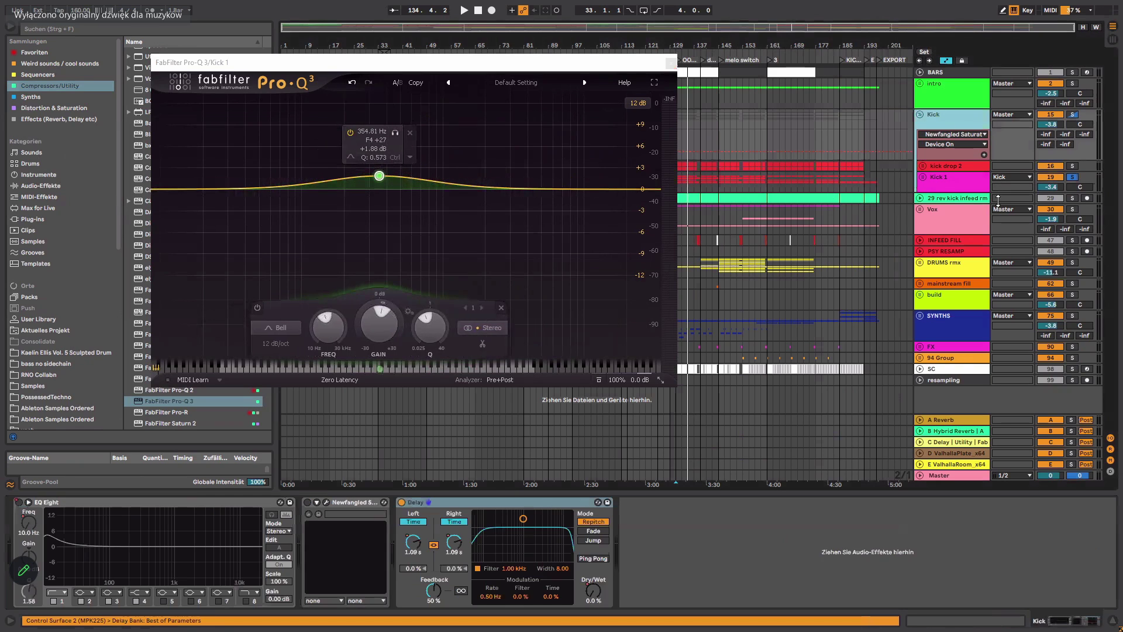
pyautogui.click(948, 175)
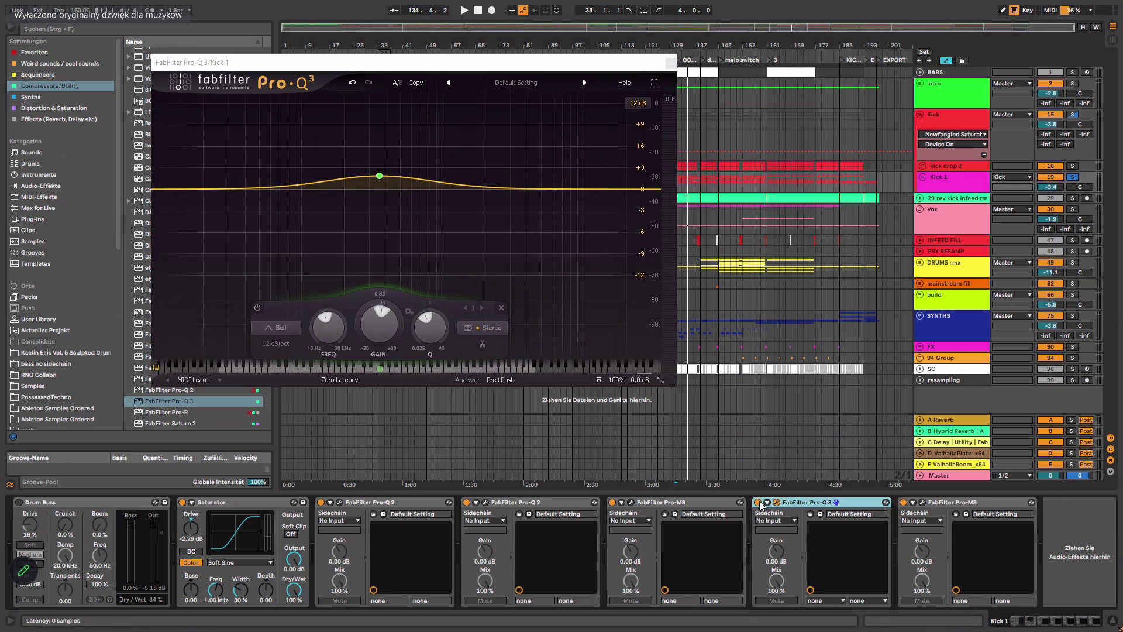
# Check the last FabFilter Pro-MB on Kick 1, bypass Pro-Q 3 and close both plug-in windows.
pyautogui.click(922, 502)
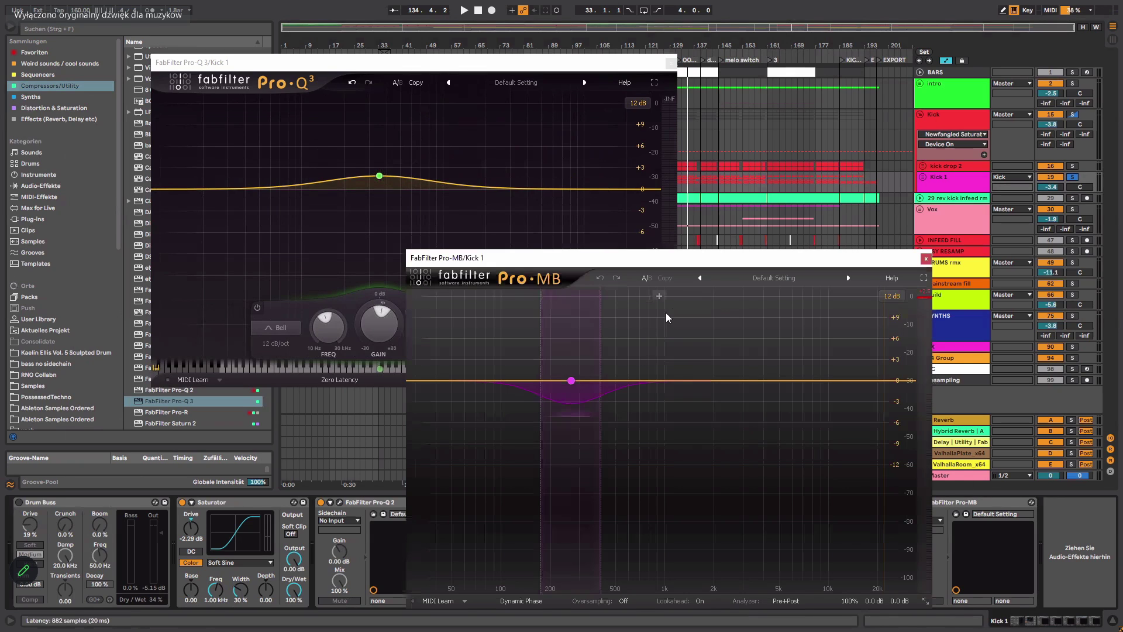
pyautogui.moveTo(696, 266); pyautogui.dragTo(523, 87)
pyautogui.click(753, 78)
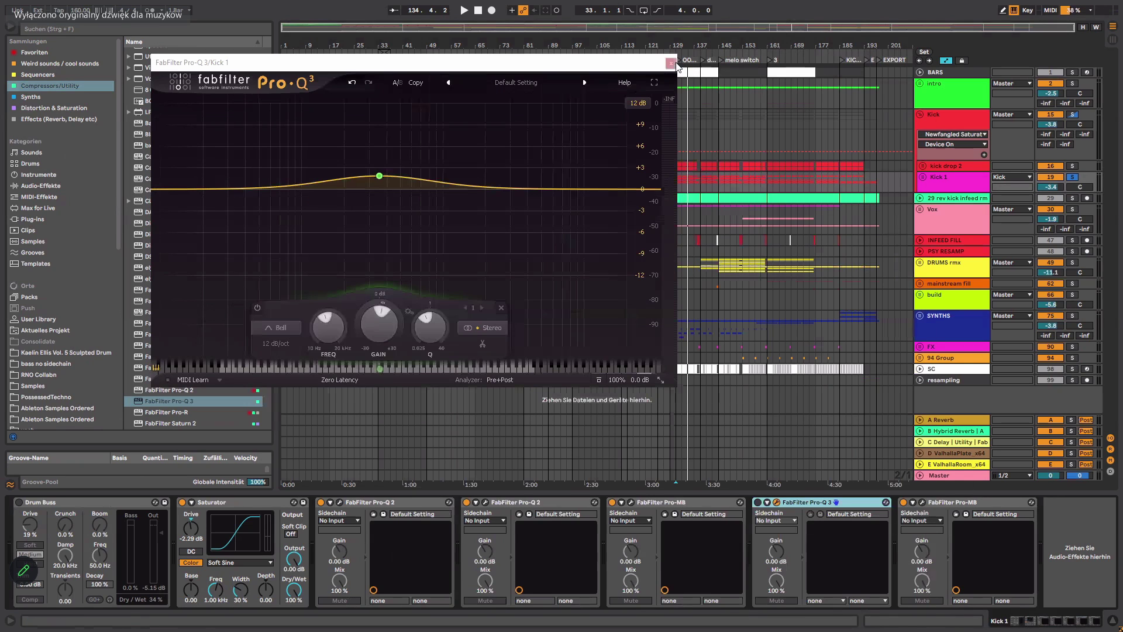
pyautogui.click(671, 62)
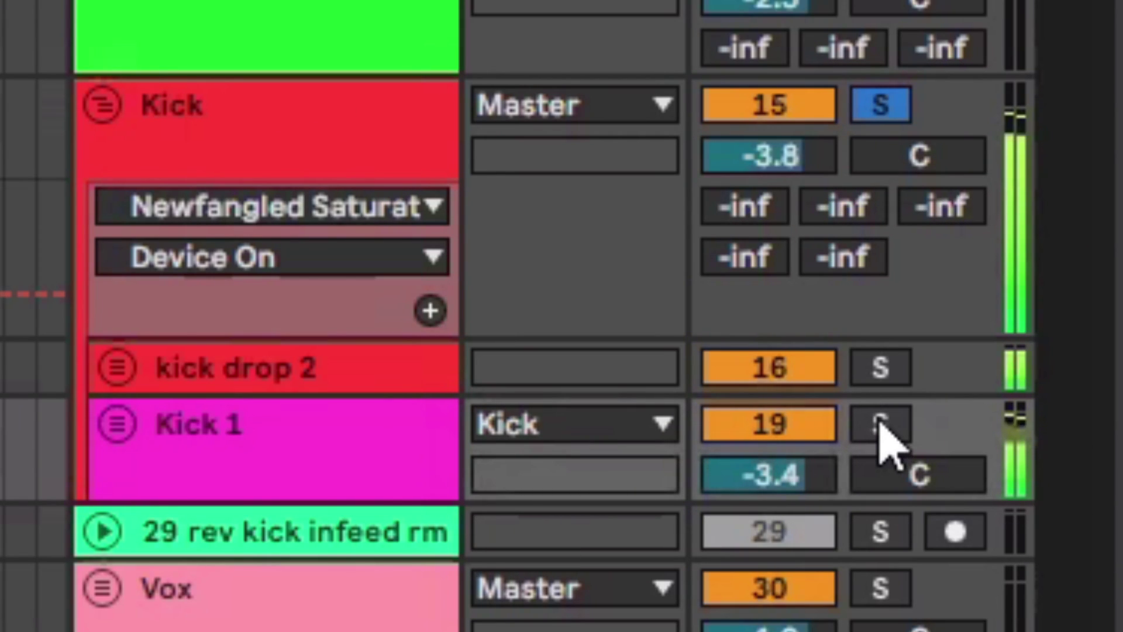
# Mute and reactivate the Kick 1 track to compare the kick group with and without it.
pyautogui.click(807, 425)
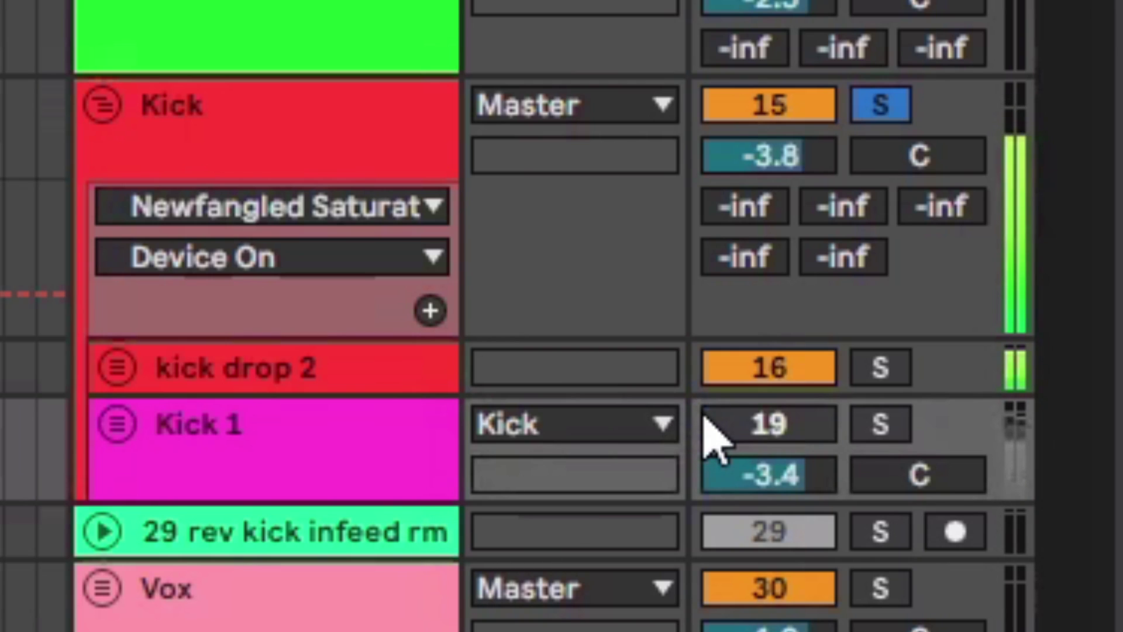
pyautogui.click(728, 422)
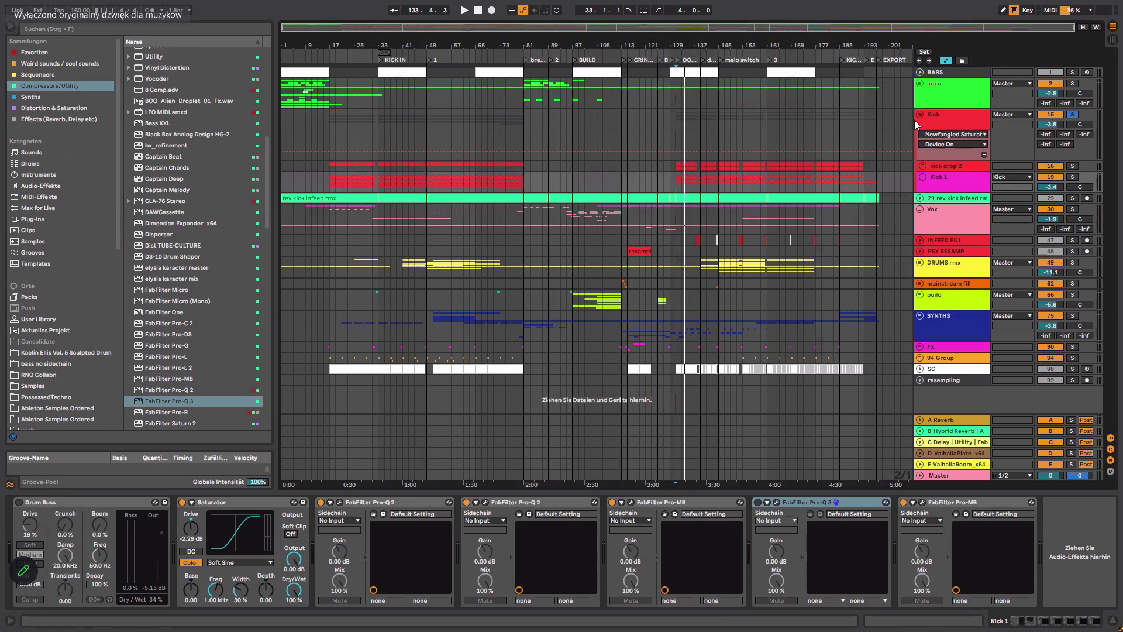
# Open Newfangled Saturate on the Kick group and play the drop from bar 131 to examine its clipping.
pyautogui.click(949, 166)
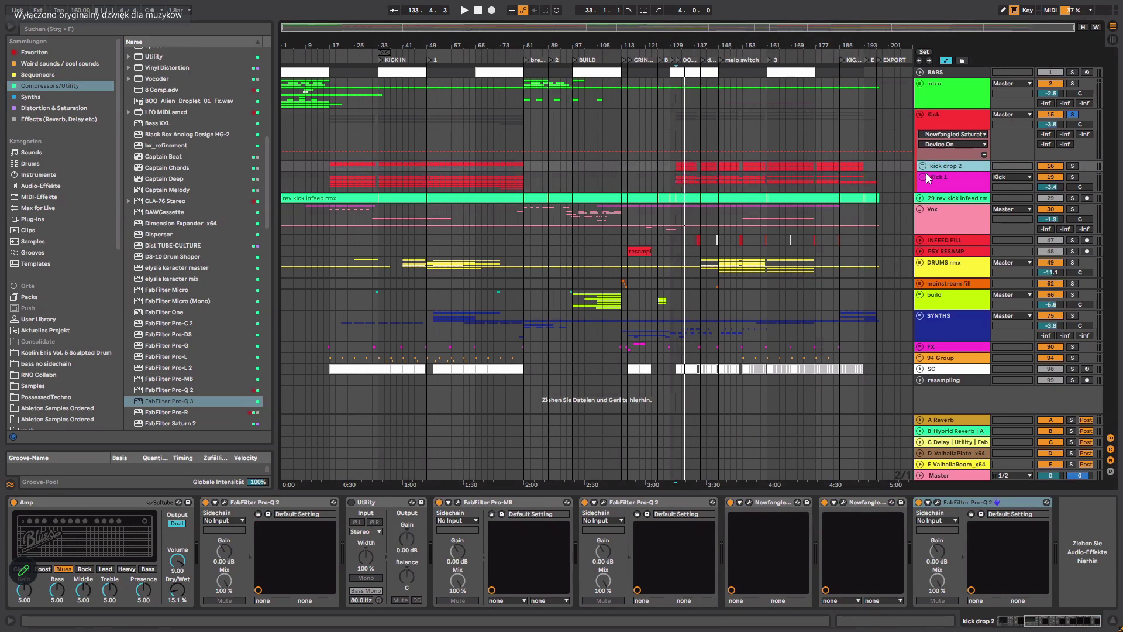
pyautogui.click(960, 121)
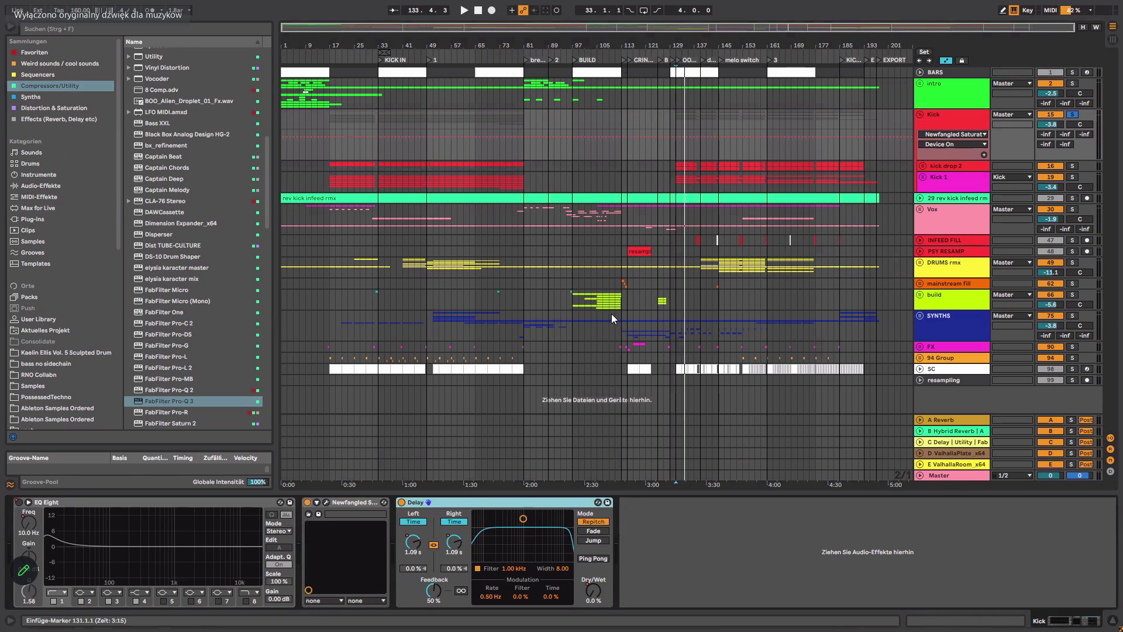
pyautogui.click(936, 118)
pyautogui.press('space')
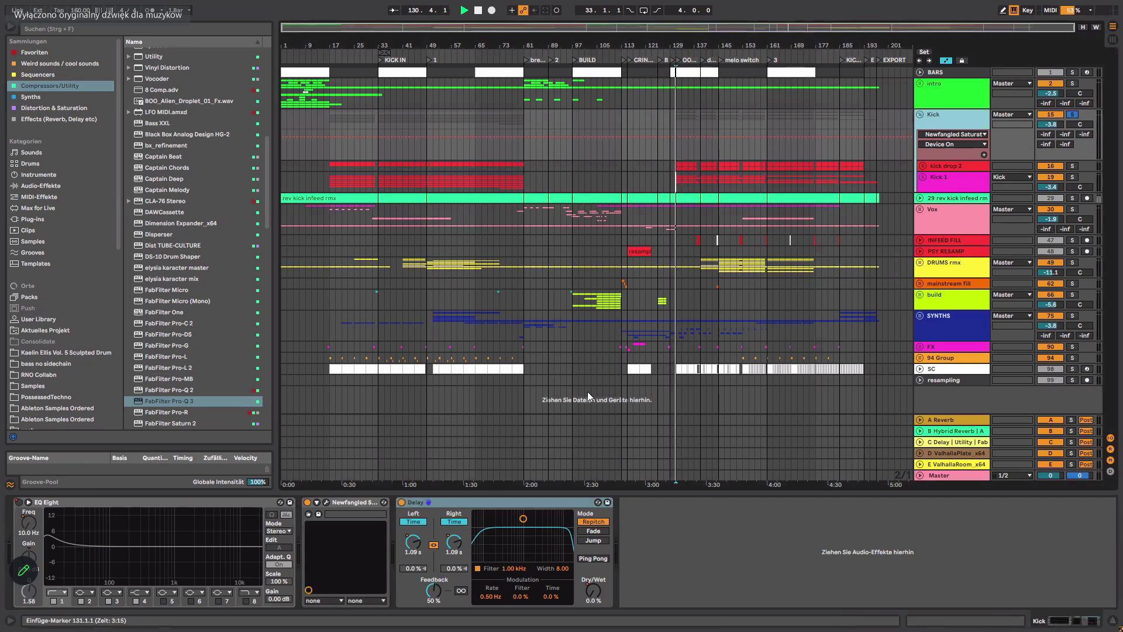
pyautogui.press('space')
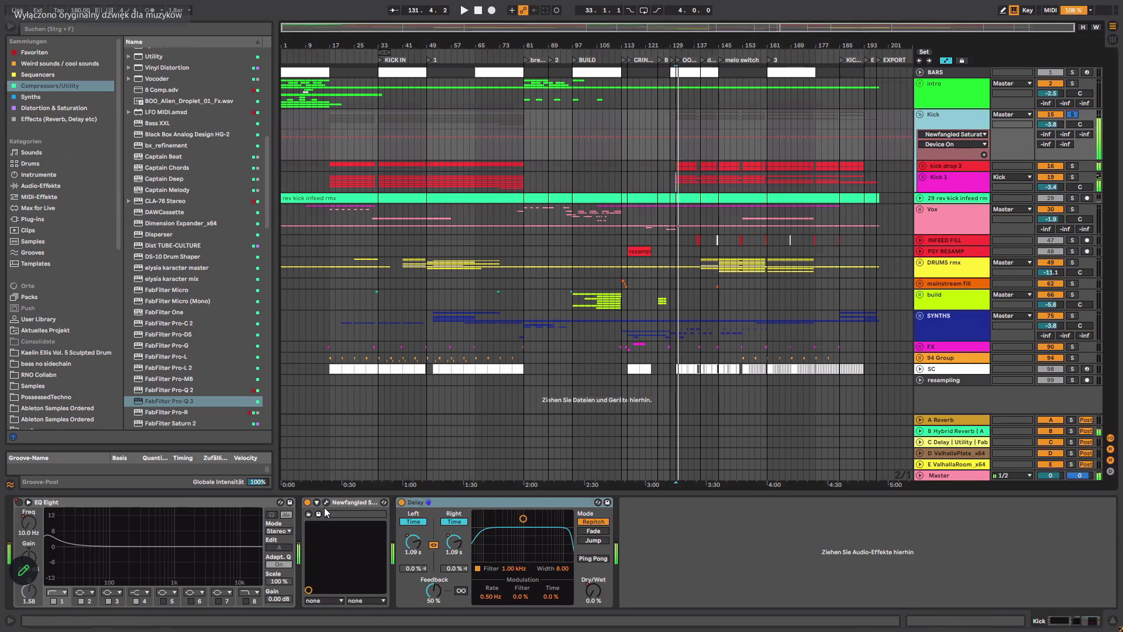
pyautogui.click(326, 502)
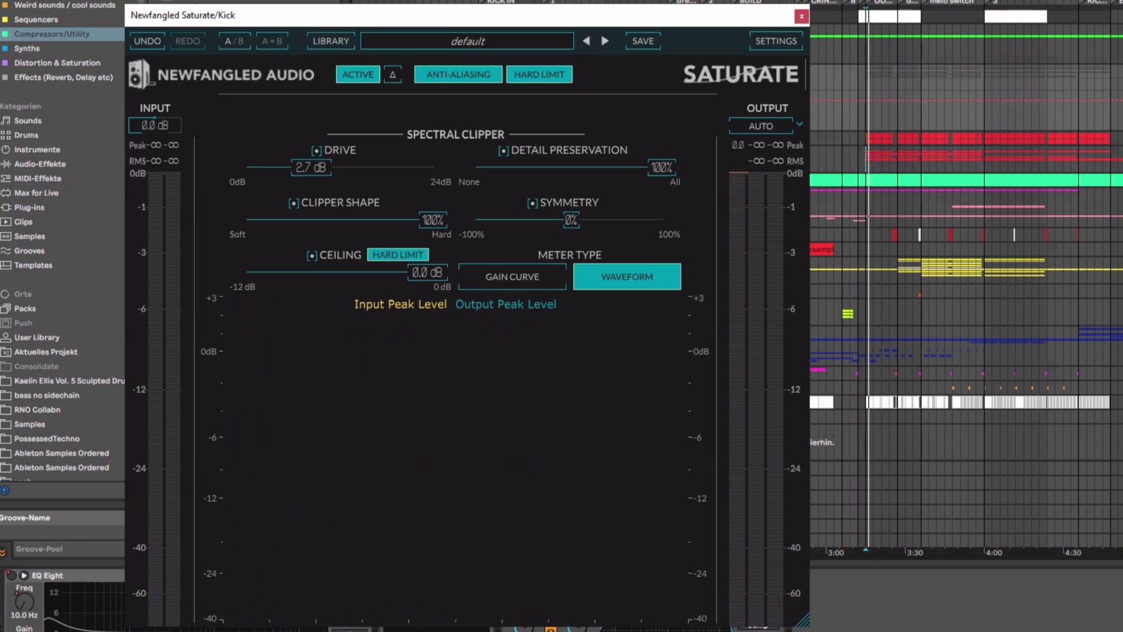
pyautogui.press('space')
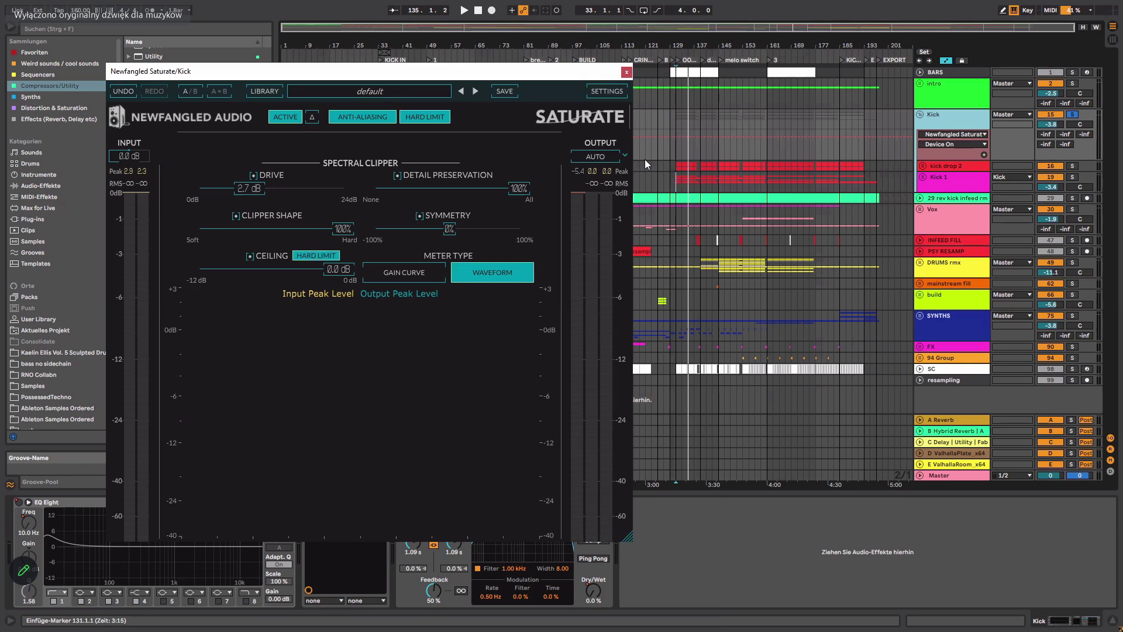
# Examine the transient settings of Newfangled Punctuate on kick drop 2, and close the Punctuate and Saturate windows.
pyautogui.click(926, 167)
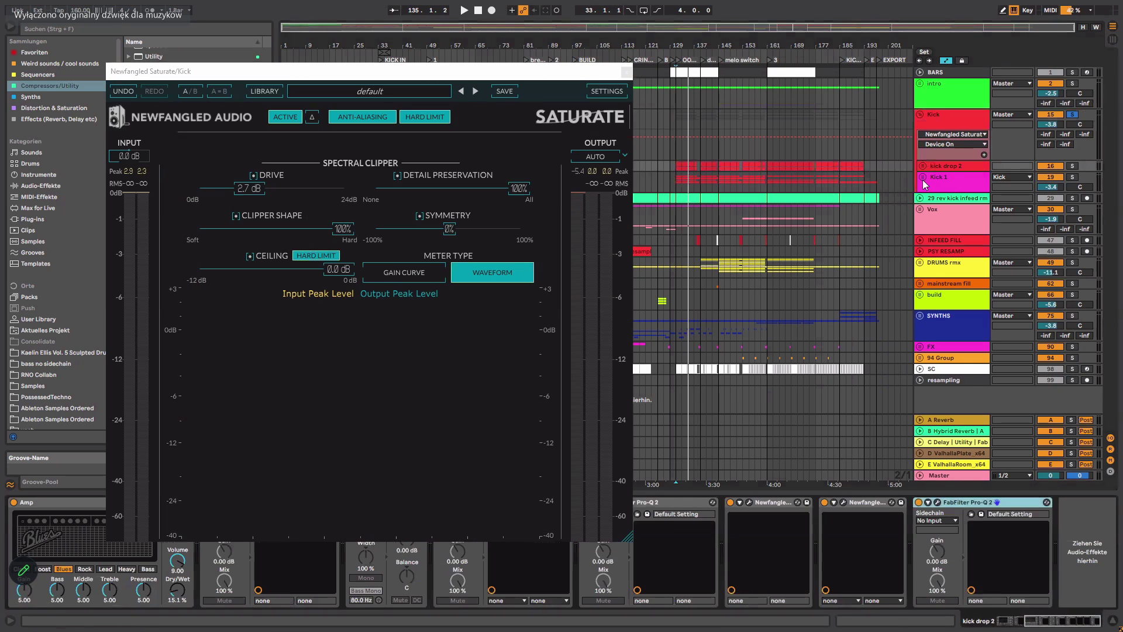
pyautogui.click(750, 503)
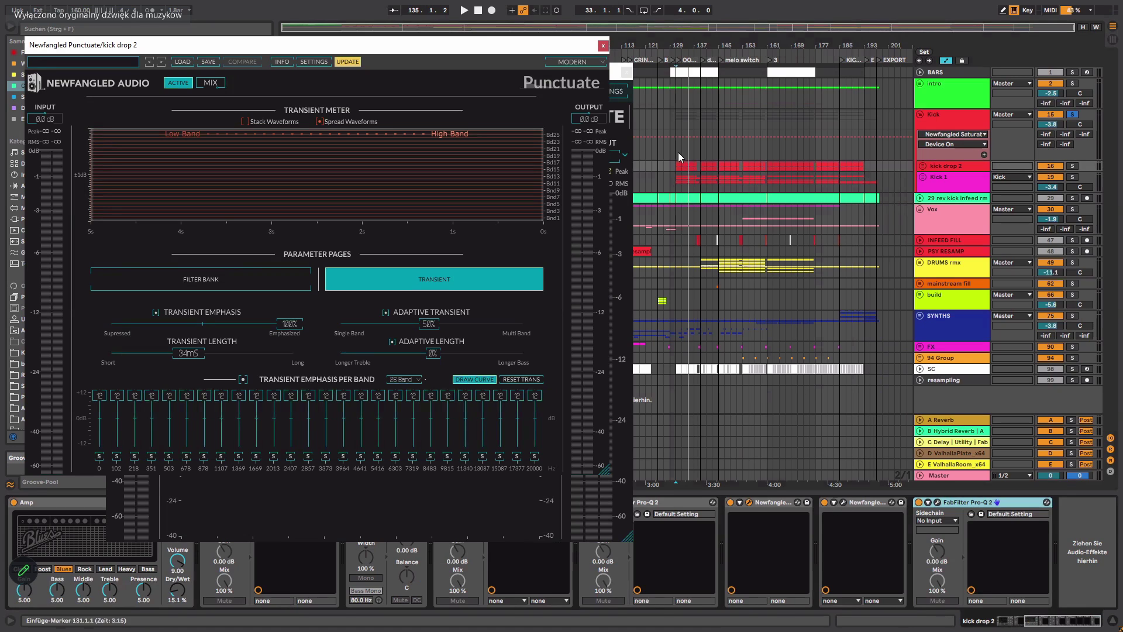
pyautogui.click(603, 45)
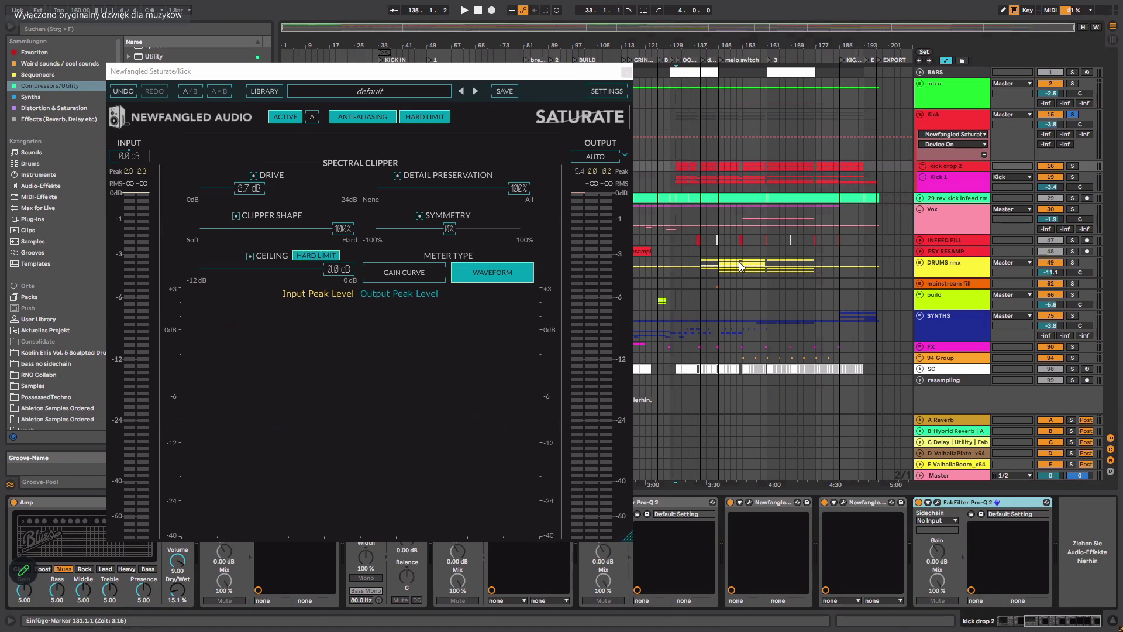
pyautogui.click(942, 119)
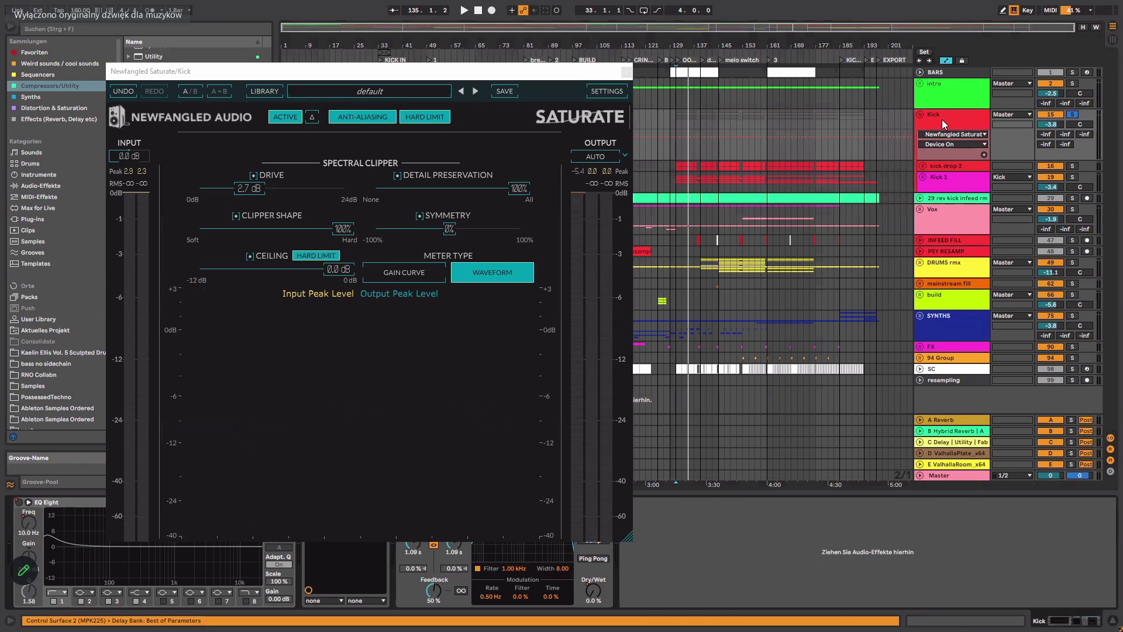
pyautogui.click(625, 75)
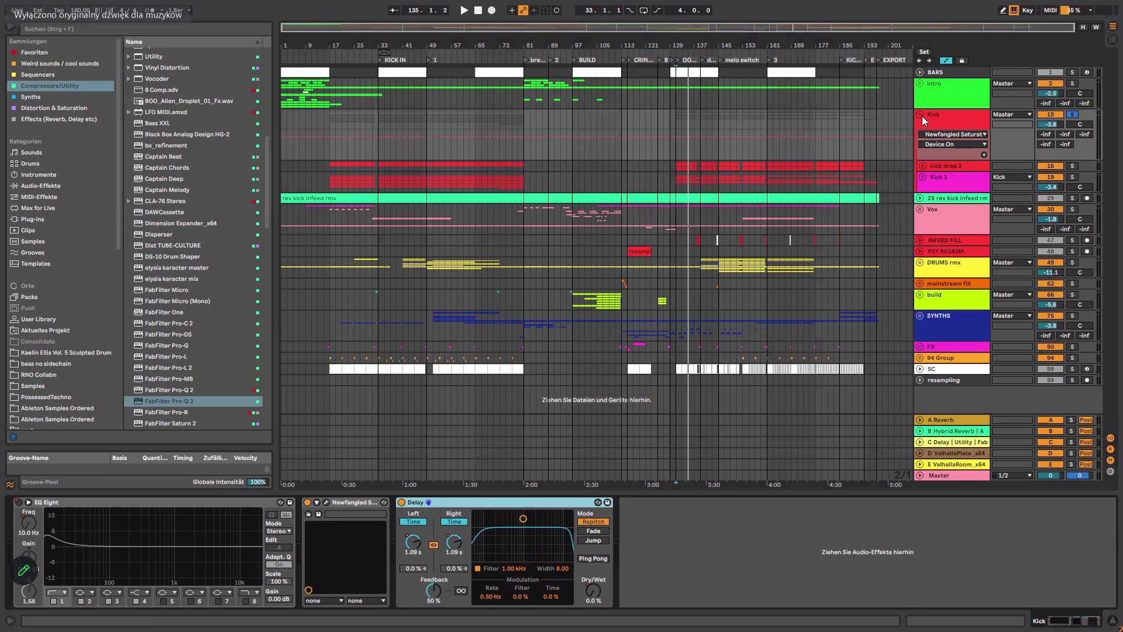
# Compare the effect chains of the Kick group, kick drop 2 and Kick 1 tracks.
pyautogui.click(945, 125)
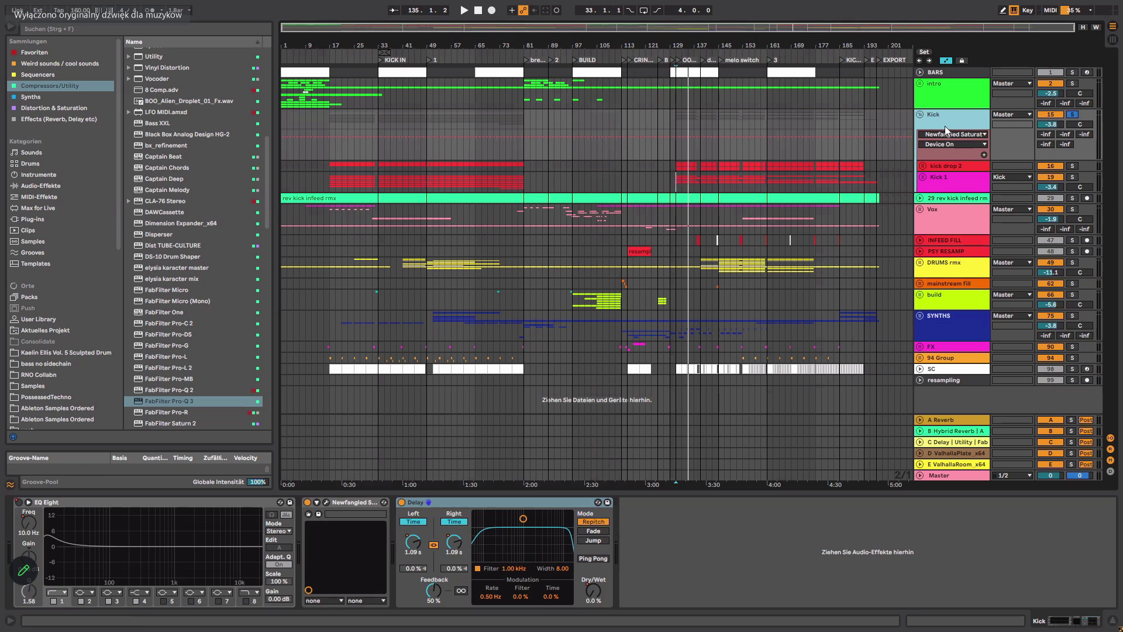
pyautogui.click(938, 167)
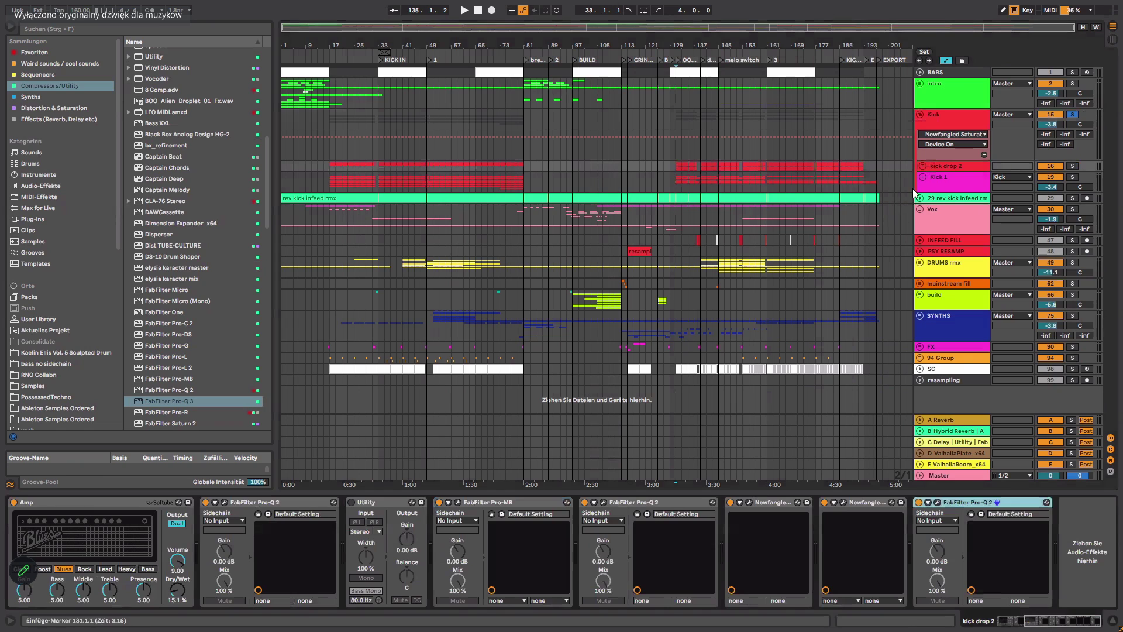
pyautogui.click(953, 115)
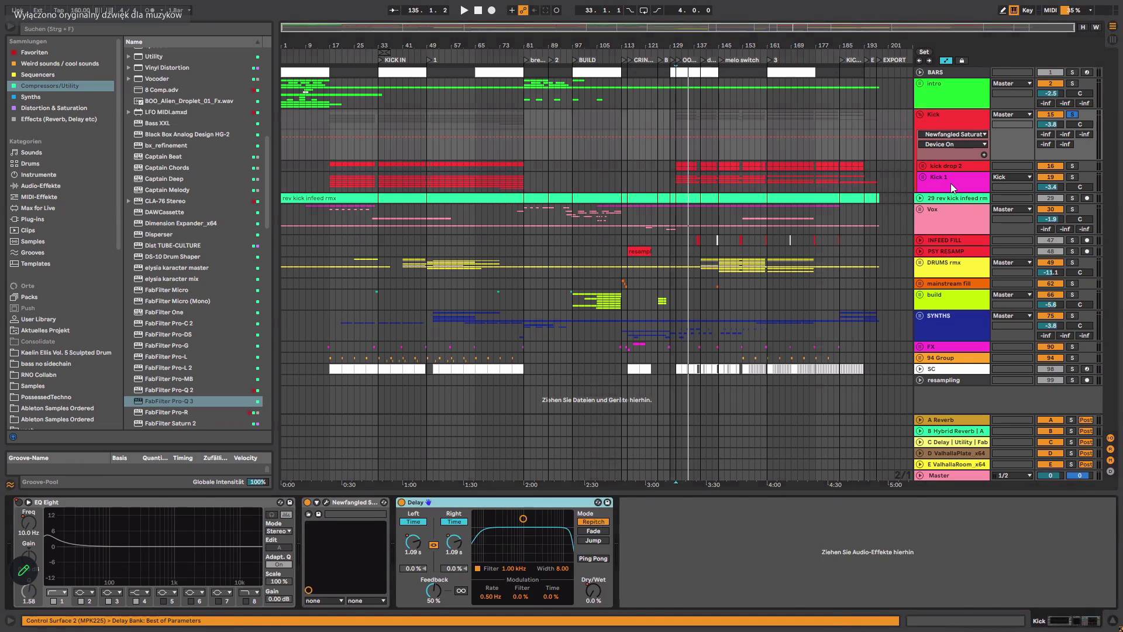
pyautogui.click(953, 186)
pyautogui.click(941, 130)
pyautogui.click(938, 166)
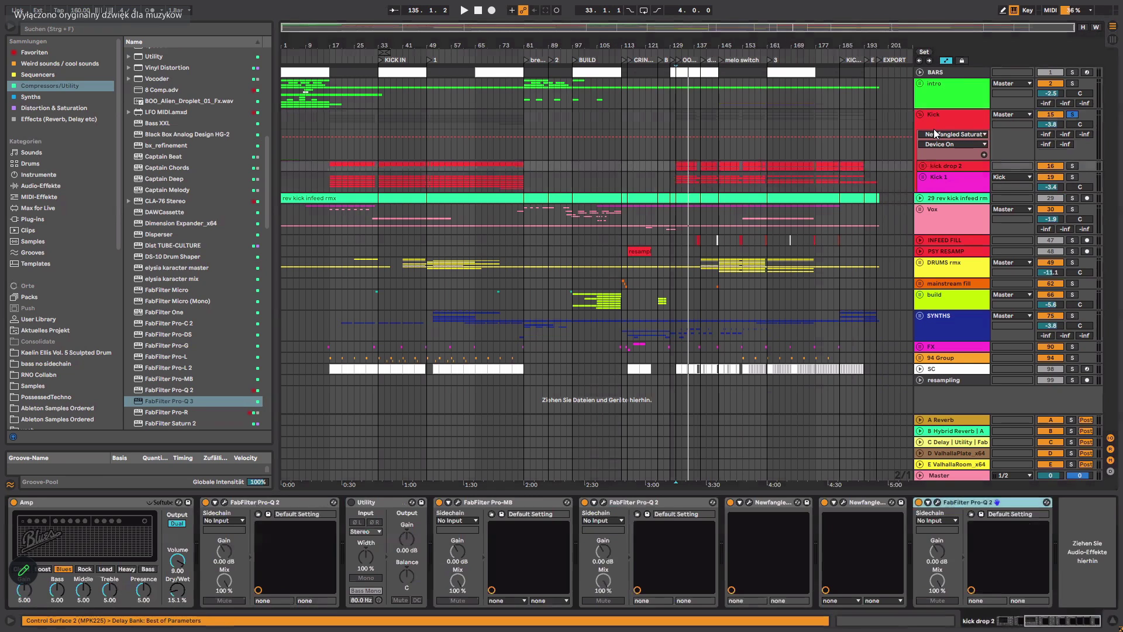
pyautogui.click(933, 129)
pyautogui.click(700, 169)
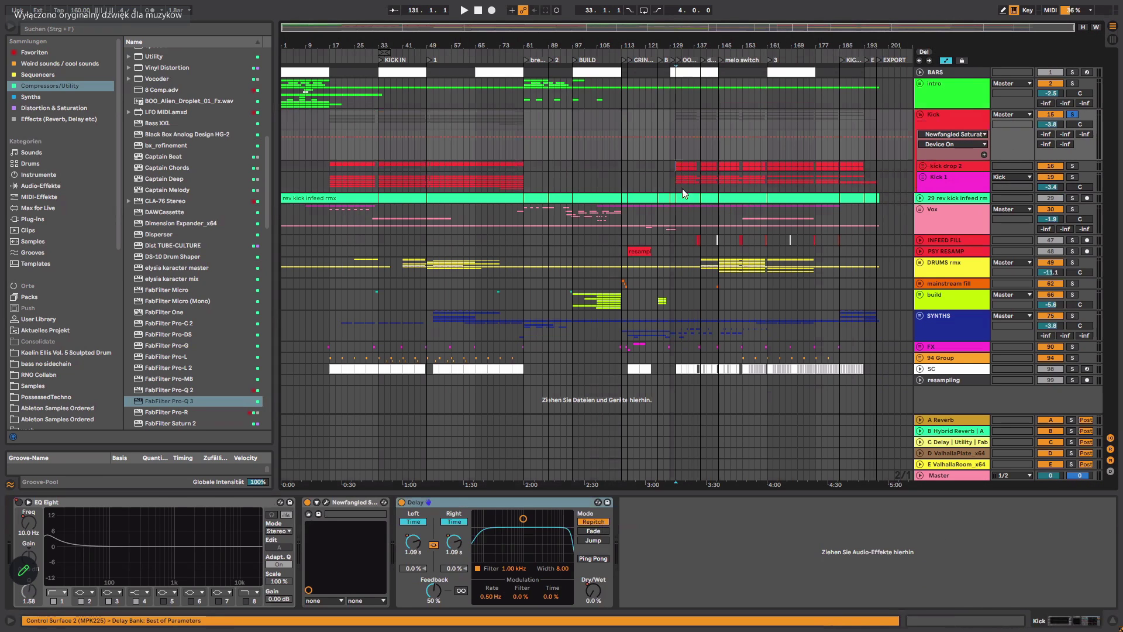
pyautogui.click(949, 179)
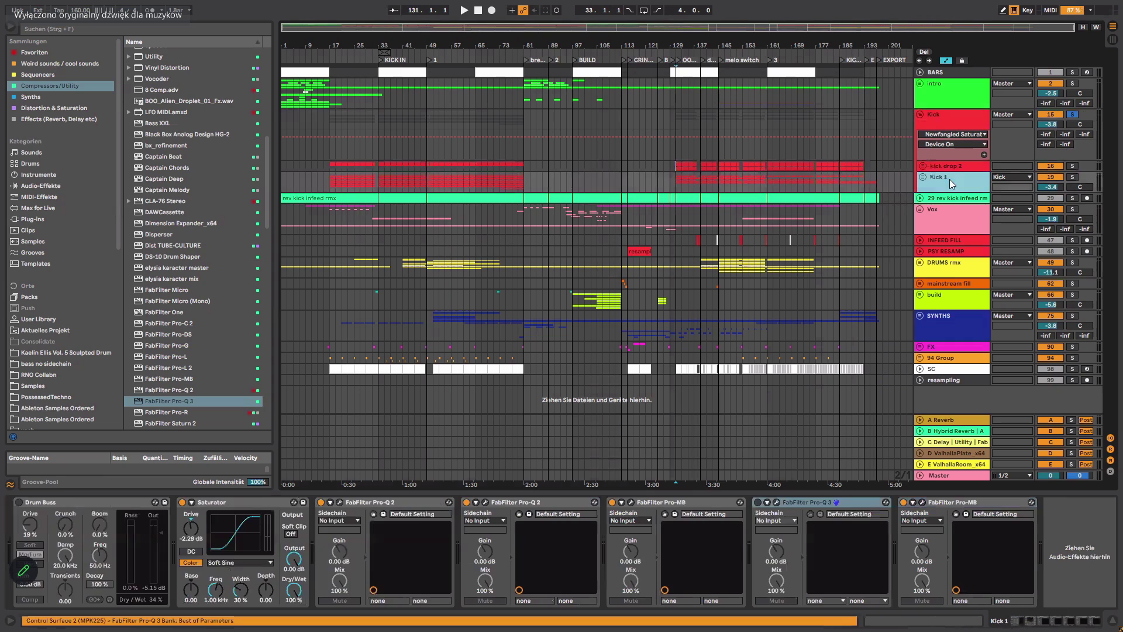
pyautogui.click(947, 168)
pyautogui.click(943, 105)
pyautogui.click(942, 115)
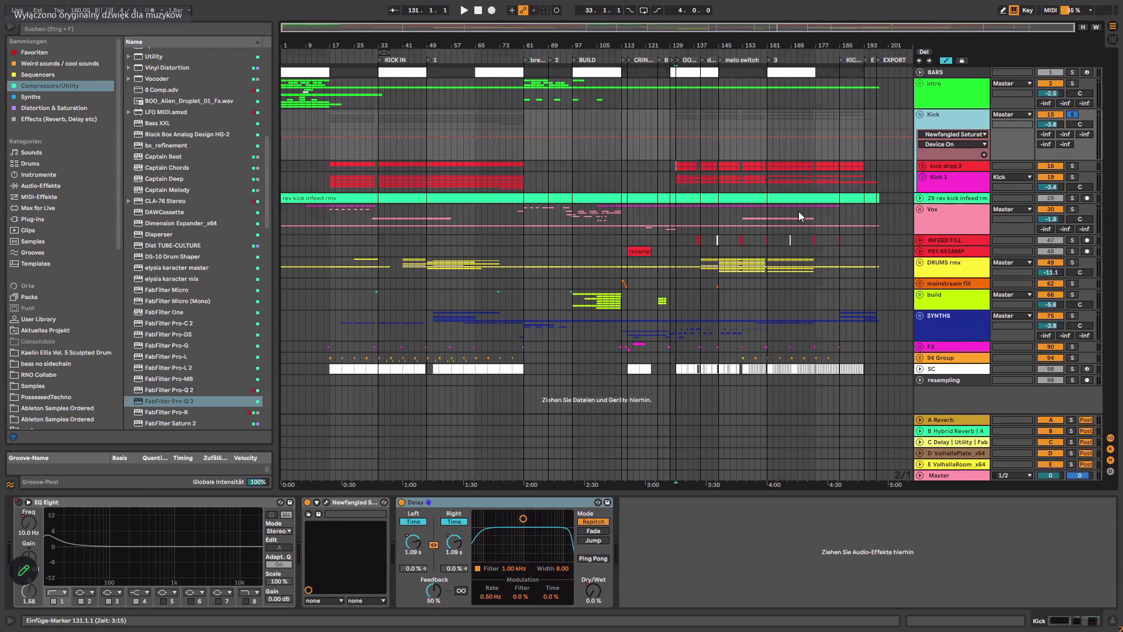
pyautogui.click(799, 212)
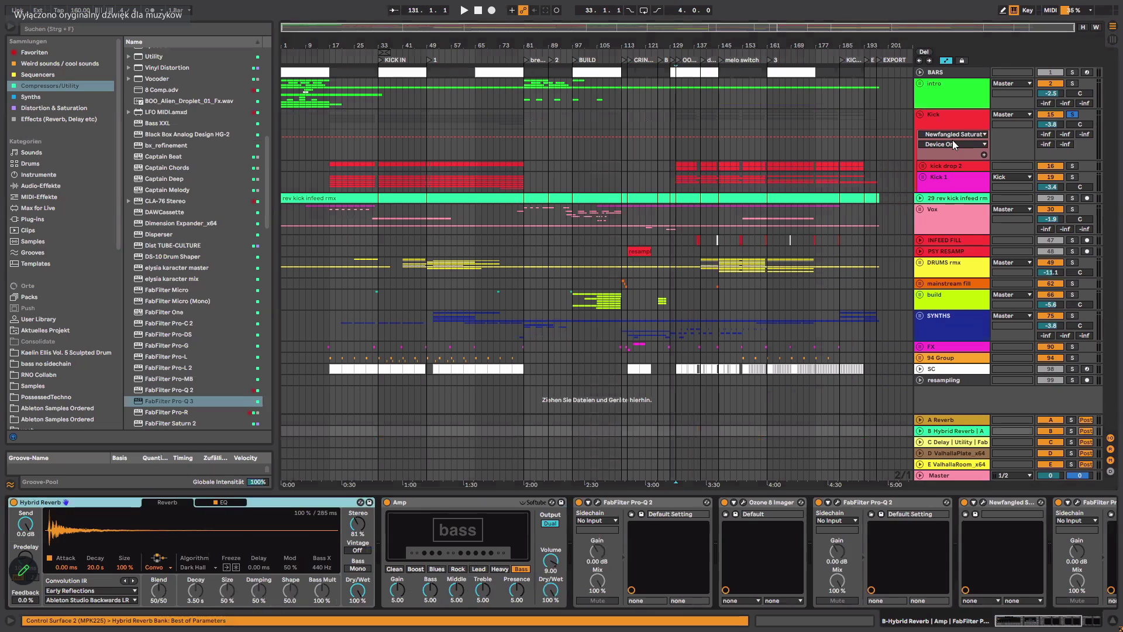
pyautogui.click(950, 124)
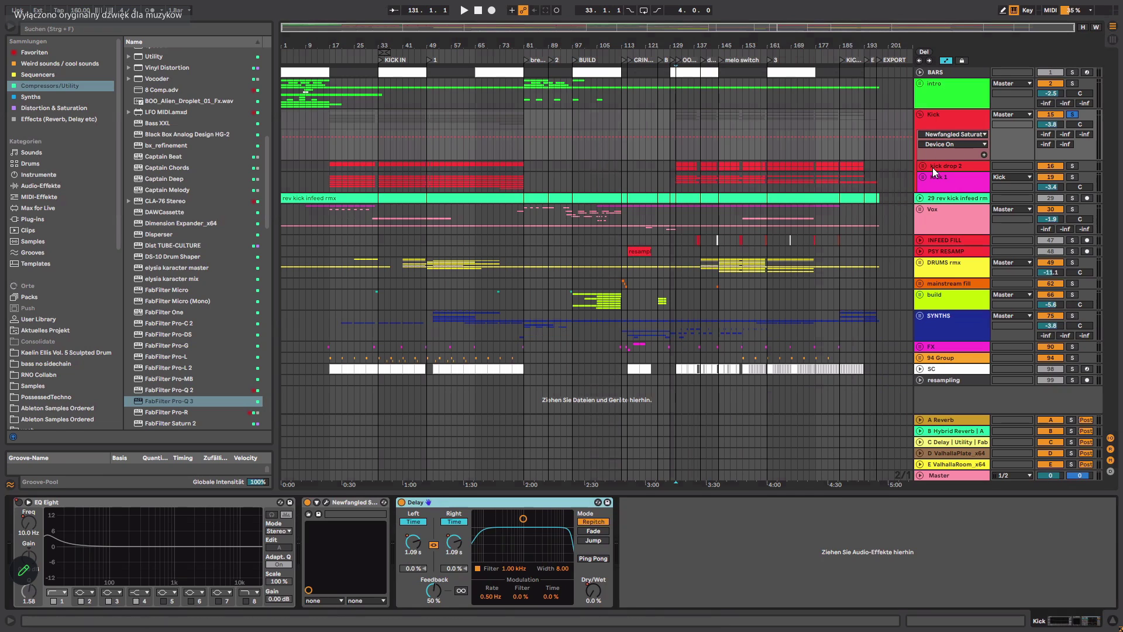
pyautogui.click(953, 167)
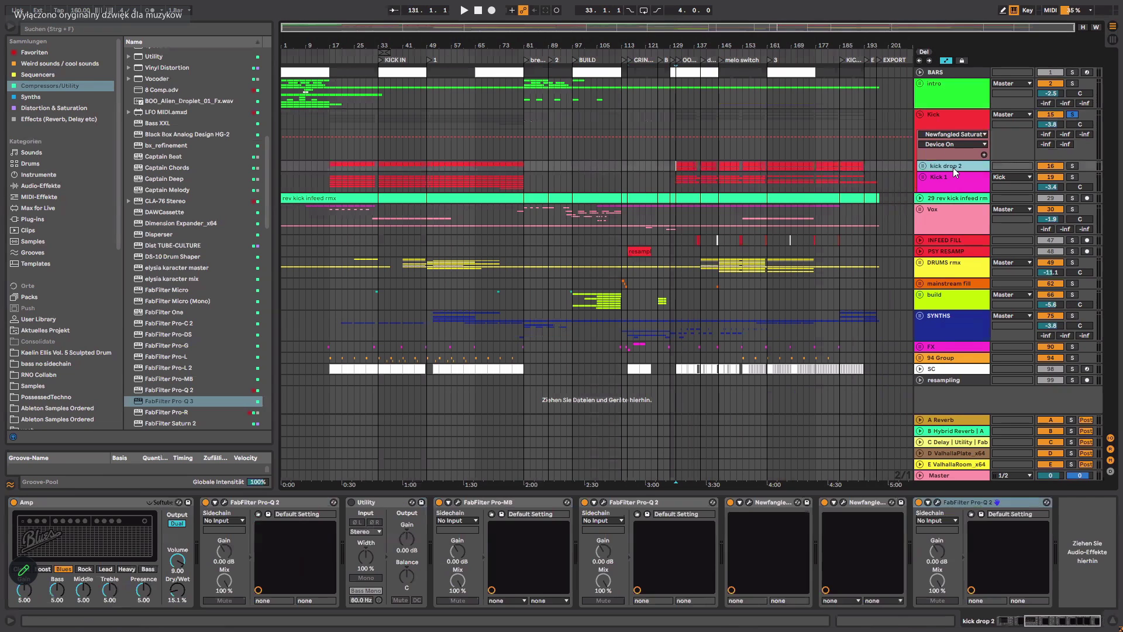
# Unfold the kick drop 2 group and examine the DRY chain in the Main kick track's Standard Paralell rack.
pyautogui.click(922, 166)
pyautogui.click(967, 258)
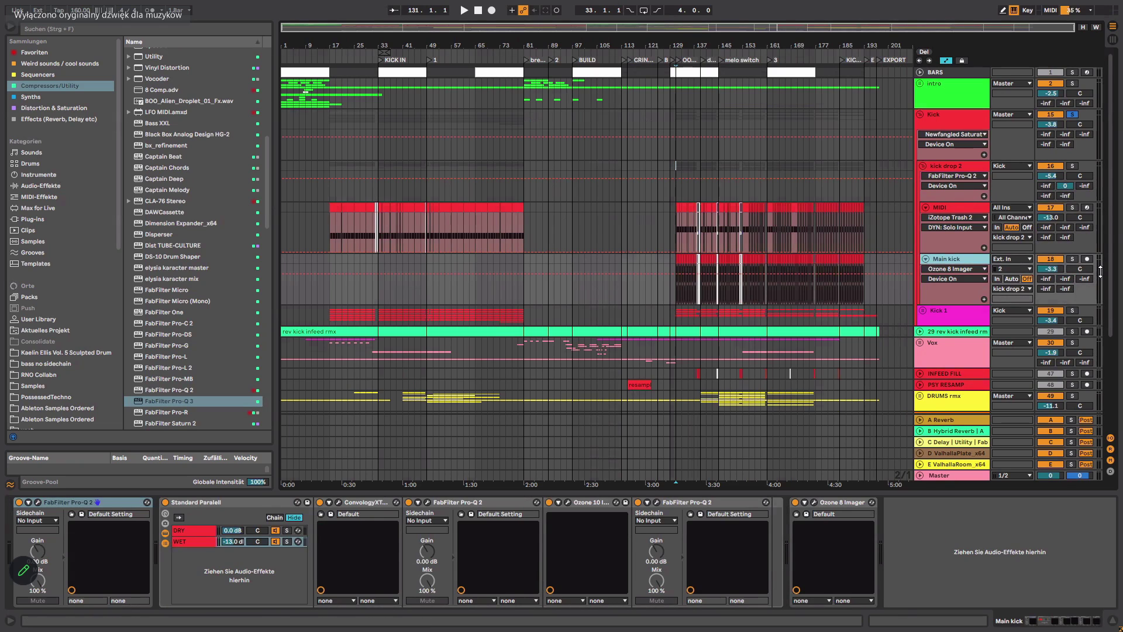
pyautogui.doubleClick(954, 258)
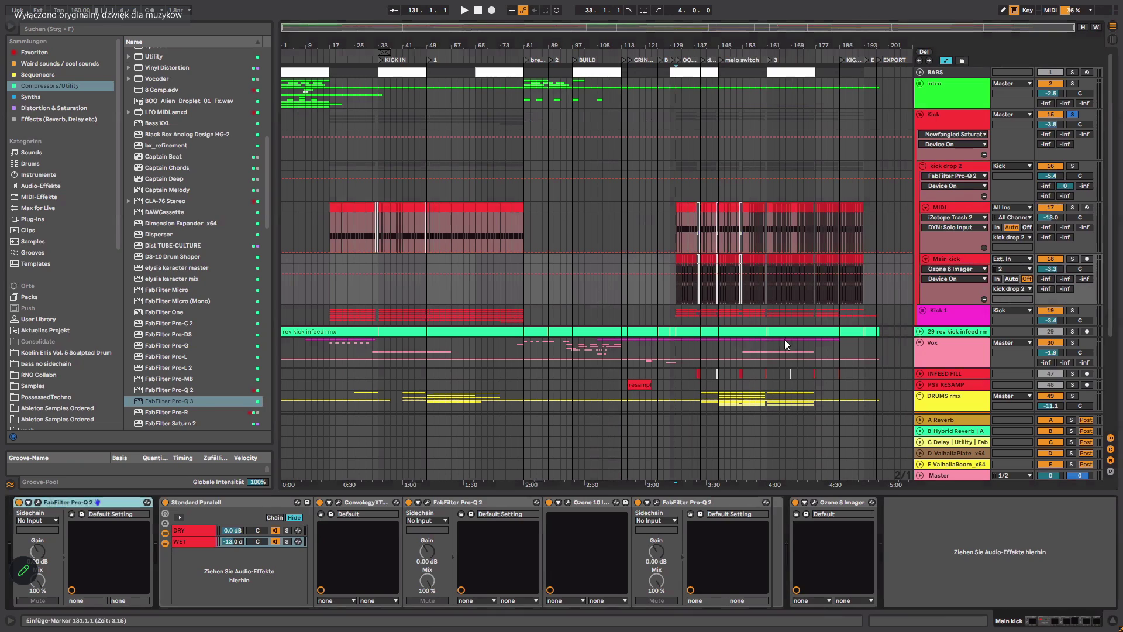
pyautogui.click(190, 528)
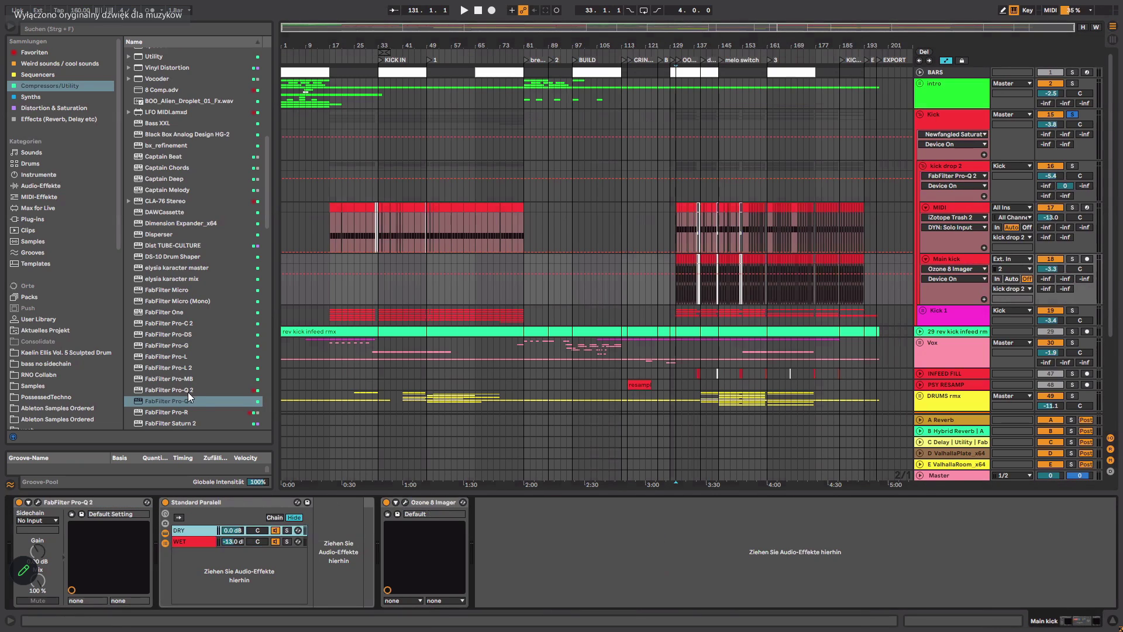
# Review kick drop 2's effect chain, then solo the Main kick track and place the insert marker at bar 132.
pyautogui.click(962, 160)
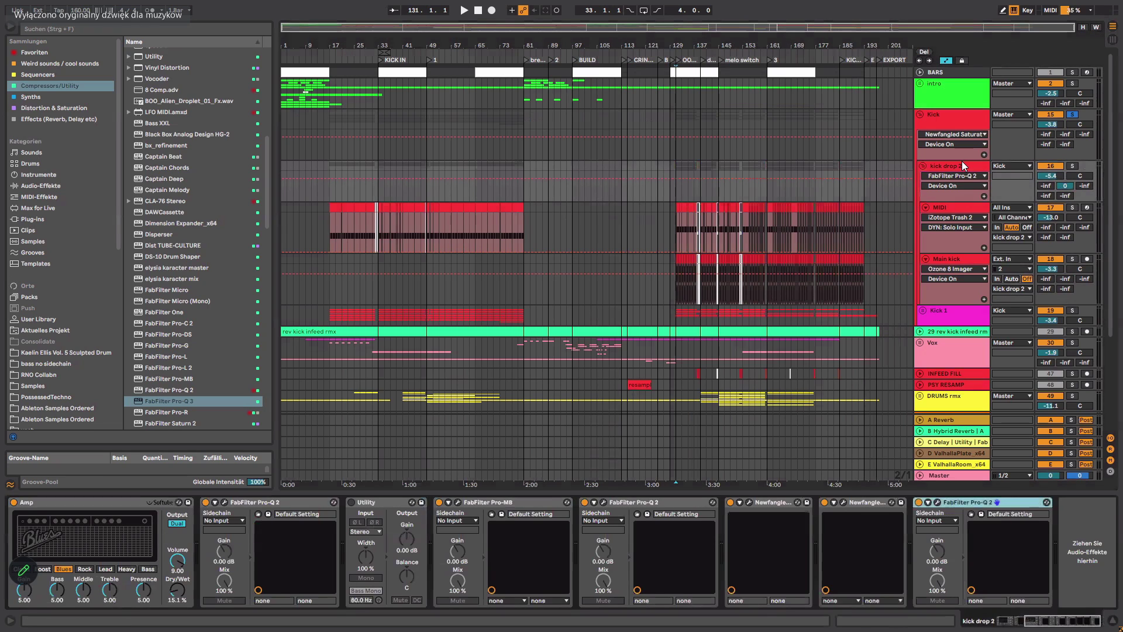
pyautogui.scroll(5, 763, 516)
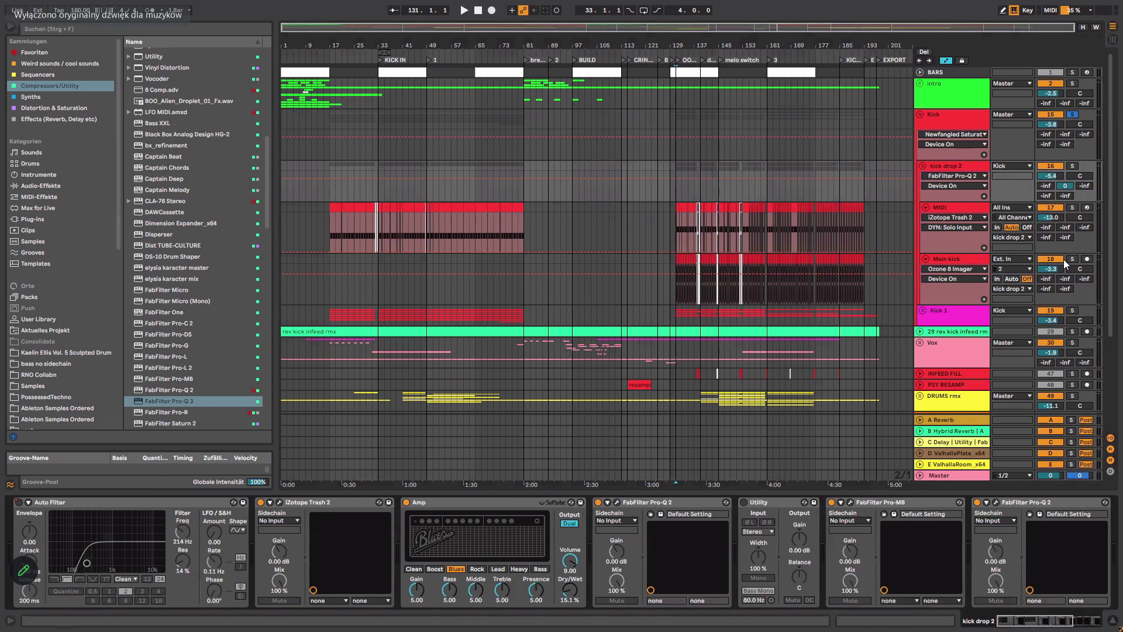
pyautogui.click(1070, 258)
pyautogui.click(680, 276)
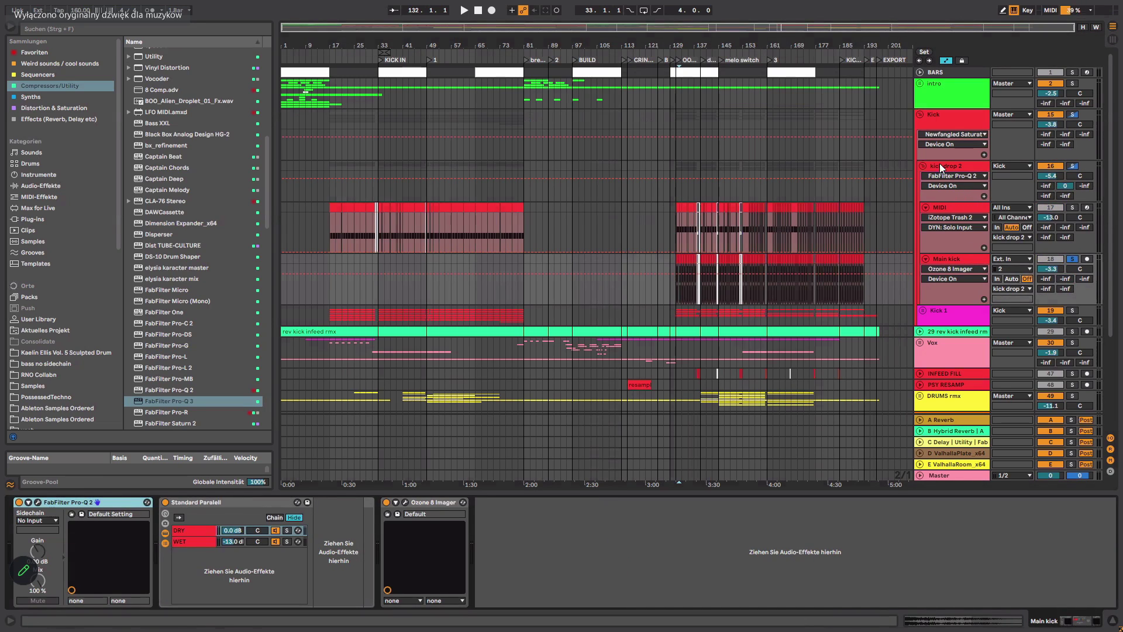
pyautogui.click(926, 258)
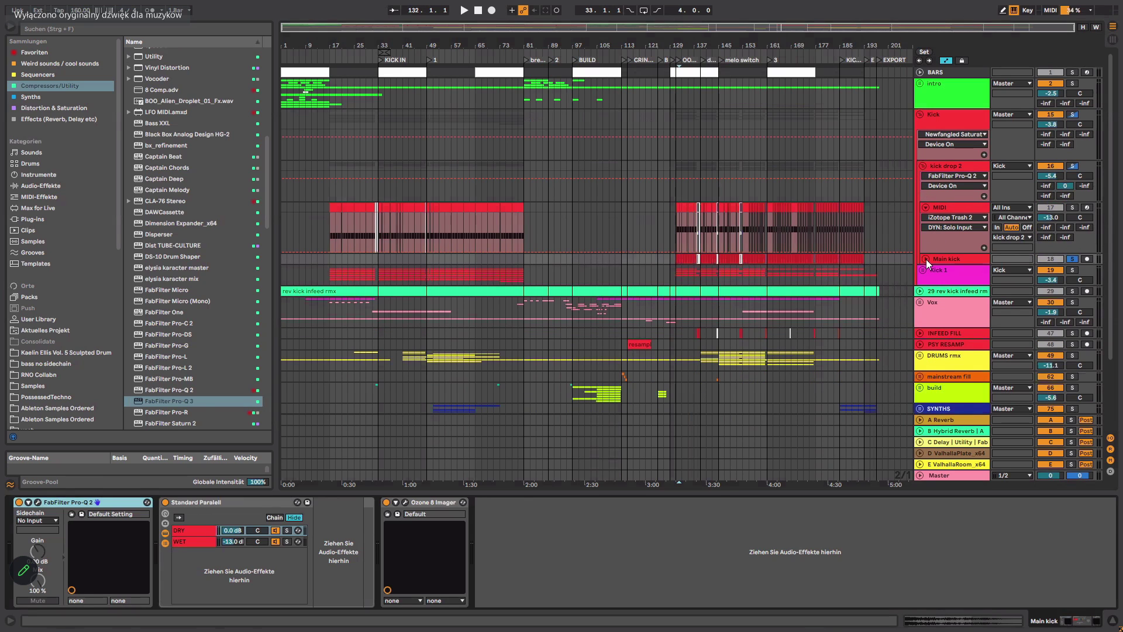
pyautogui.click(923, 165)
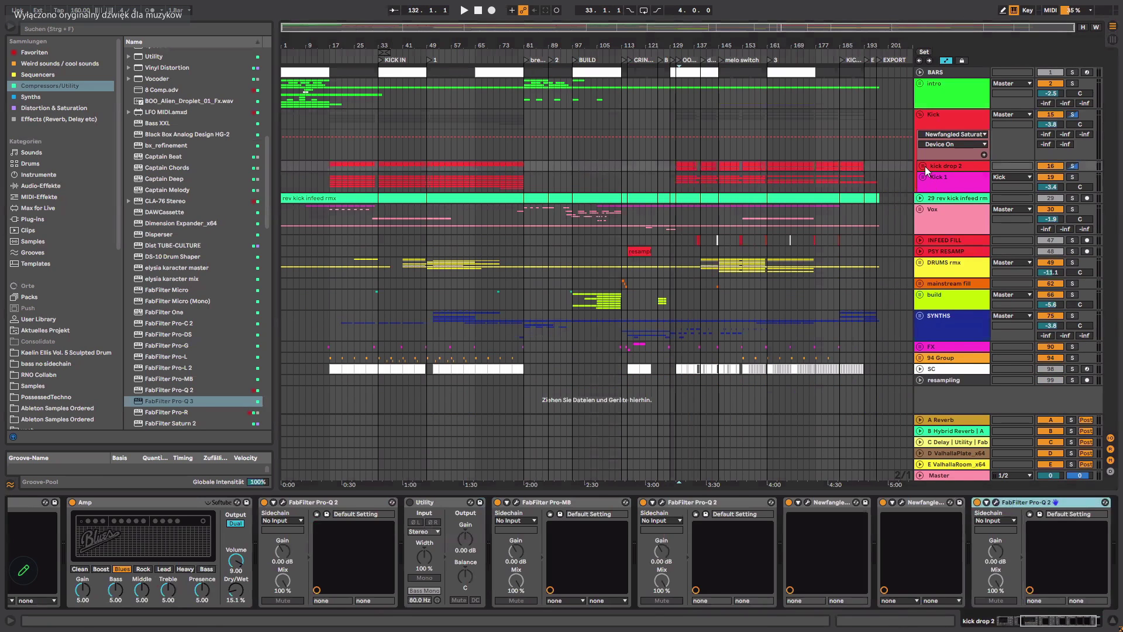
pyautogui.click(924, 166)
pyautogui.click(925, 259)
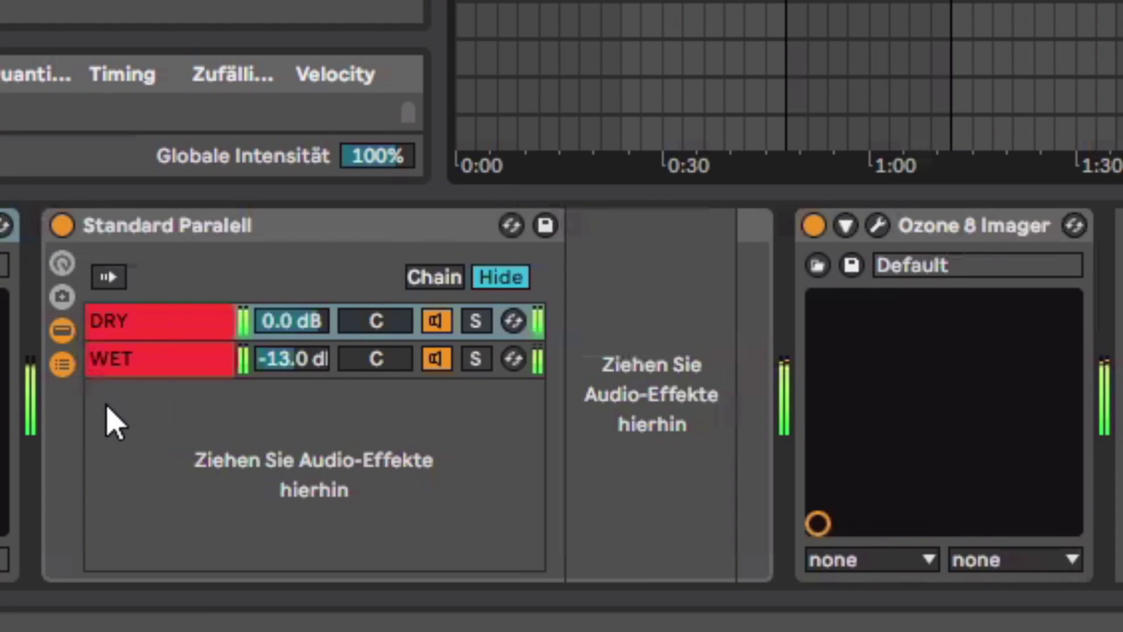
# Show the WET chain in the Main kick's Standard Paralell rack and toggle it off and on for comparison.
pyautogui.click(171, 360)
pyautogui.click(434, 359)
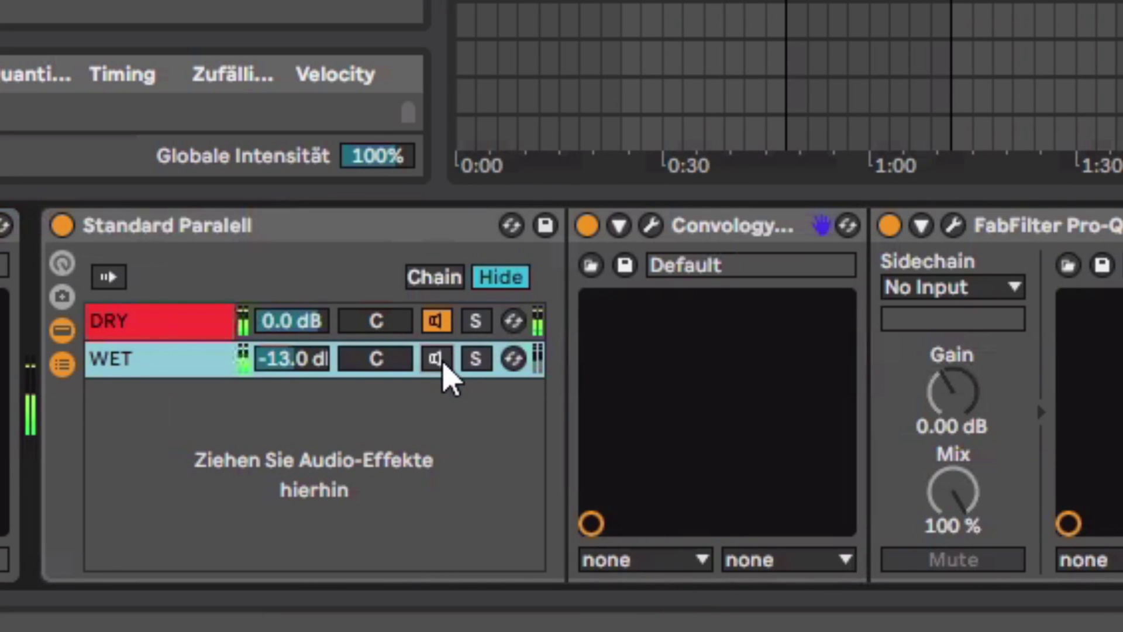
pyautogui.click(441, 360)
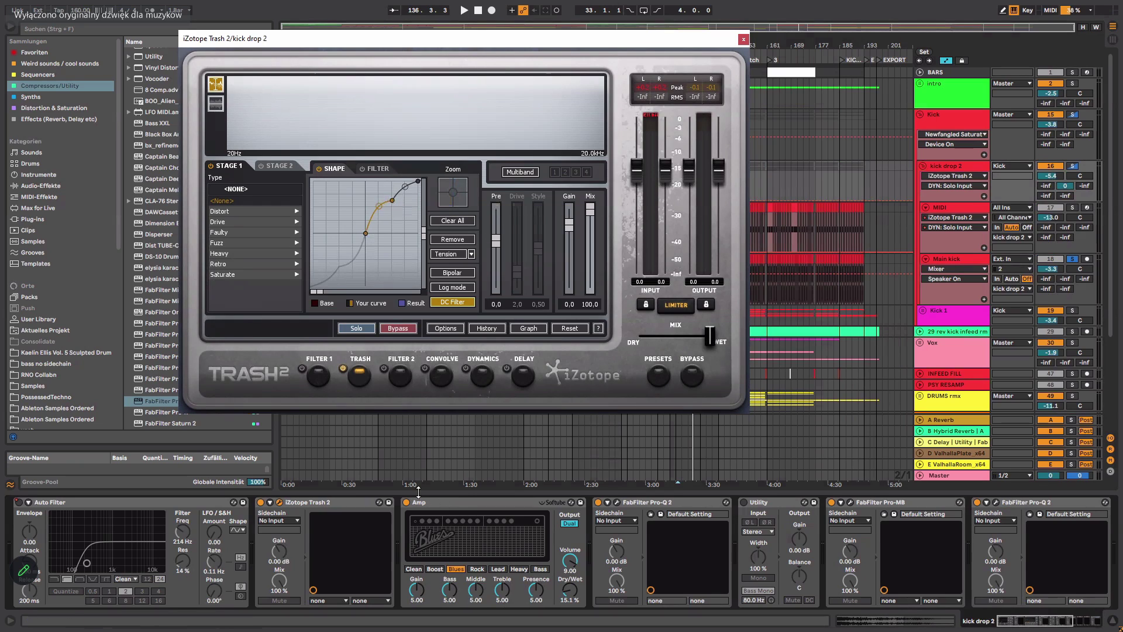
# Review kick drop 2's effect chain and close the iZotope Trash 2 window.
pyautogui.hscroll(5, 643, 519)
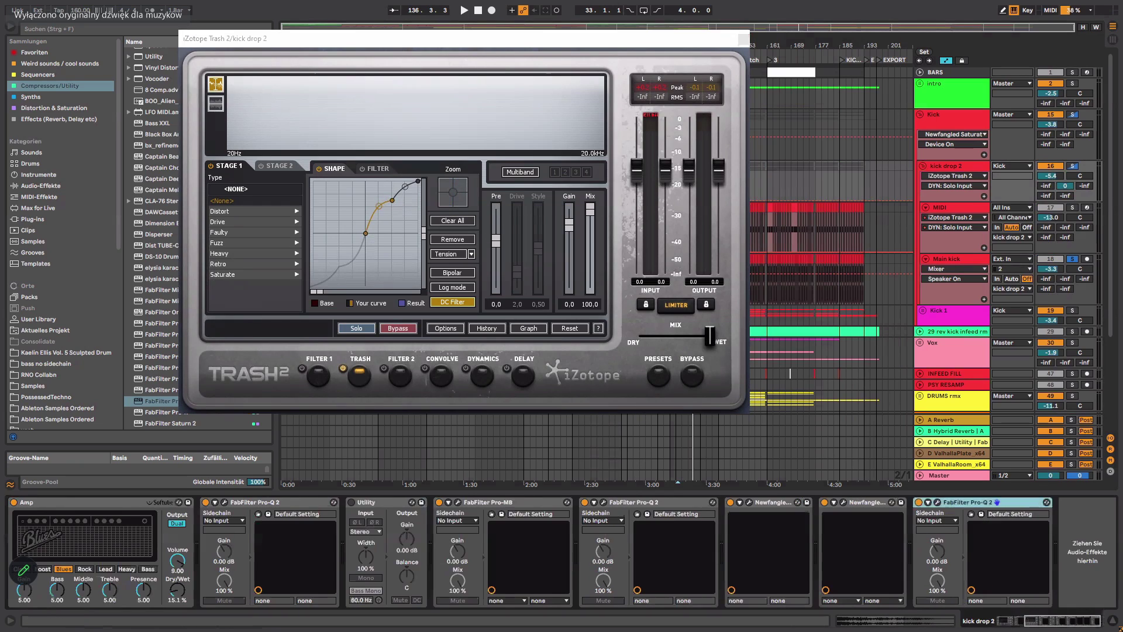
pyautogui.hscroll(-5, 997, 526)
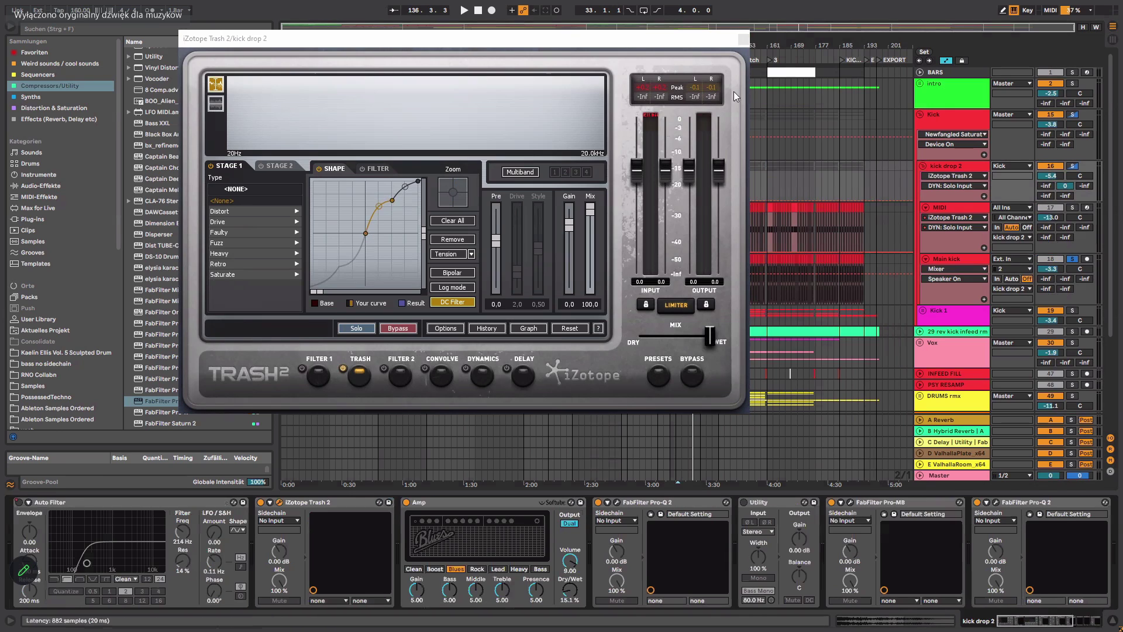
pyautogui.click(743, 38)
pyautogui.click(923, 111)
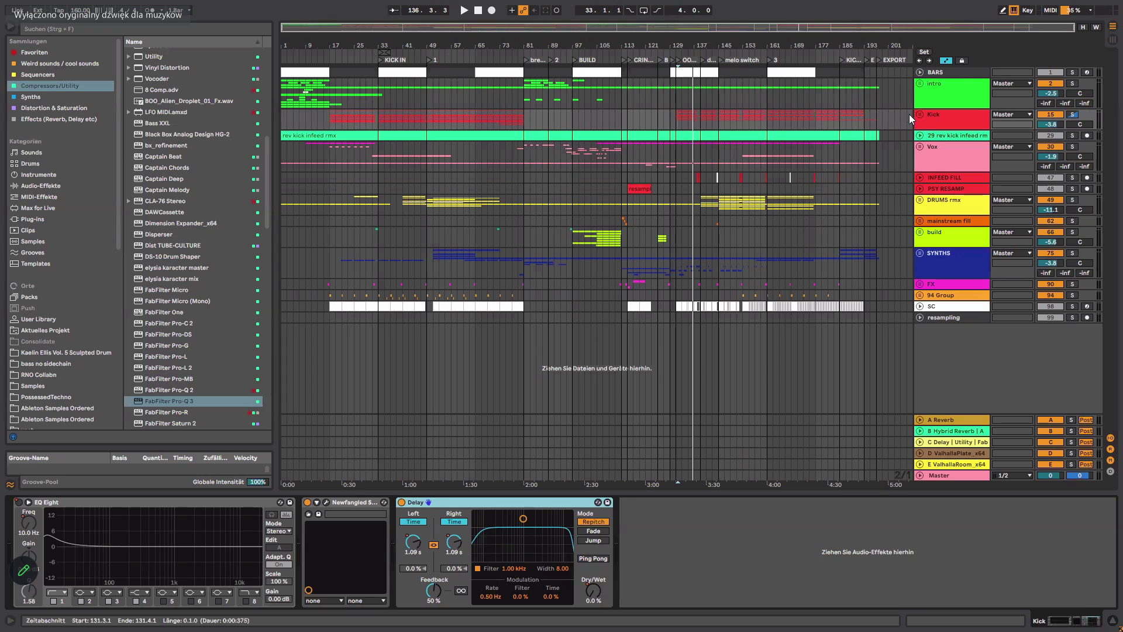
pyautogui.click(919, 115)
pyautogui.click(968, 166)
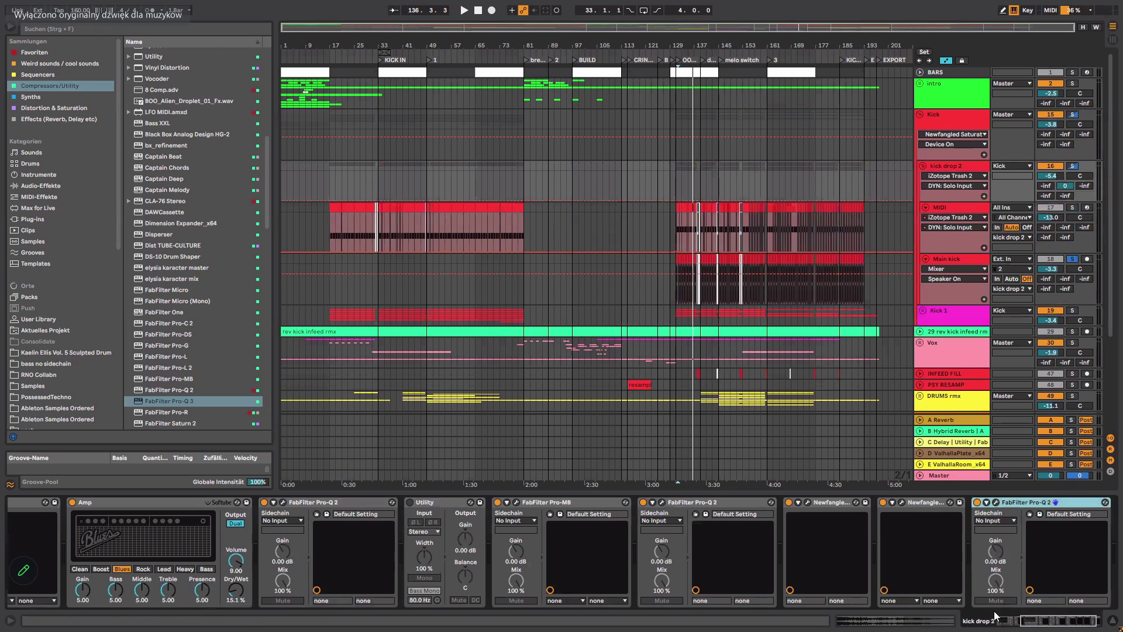
# Try placing iZotope Trash 2 after the Amp in kick drop 2's chain, and restore the original device order.
pyautogui.moveTo(1037, 620); pyautogui.dragTo(817, 621)
pyautogui.click(416, 505)
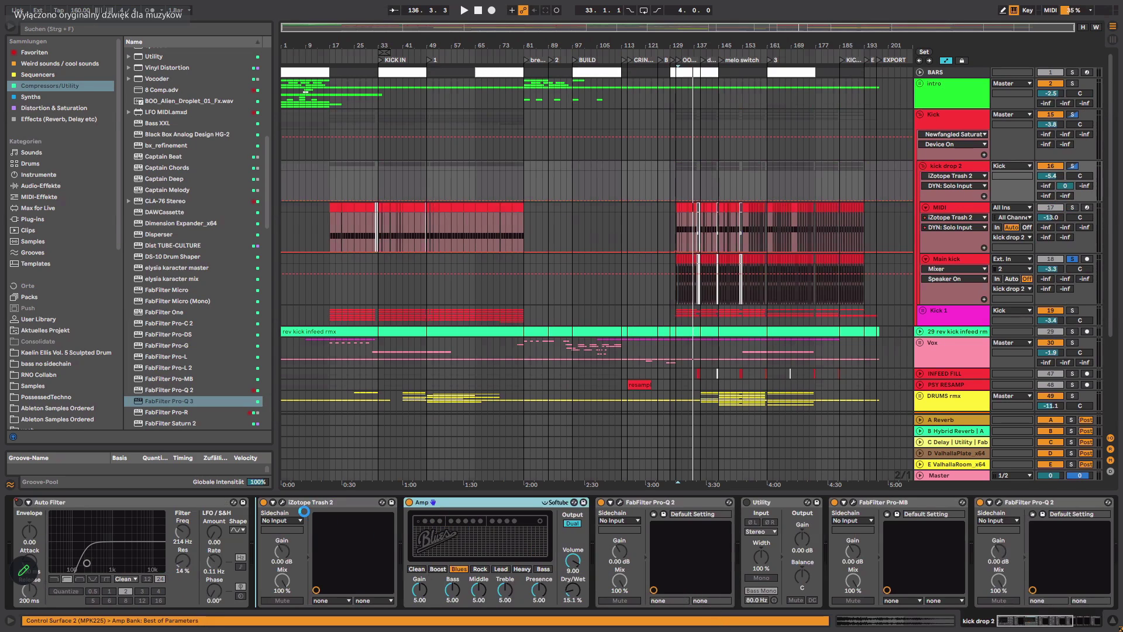
pyautogui.moveTo(288, 507); pyautogui.dragTo(561, 507)
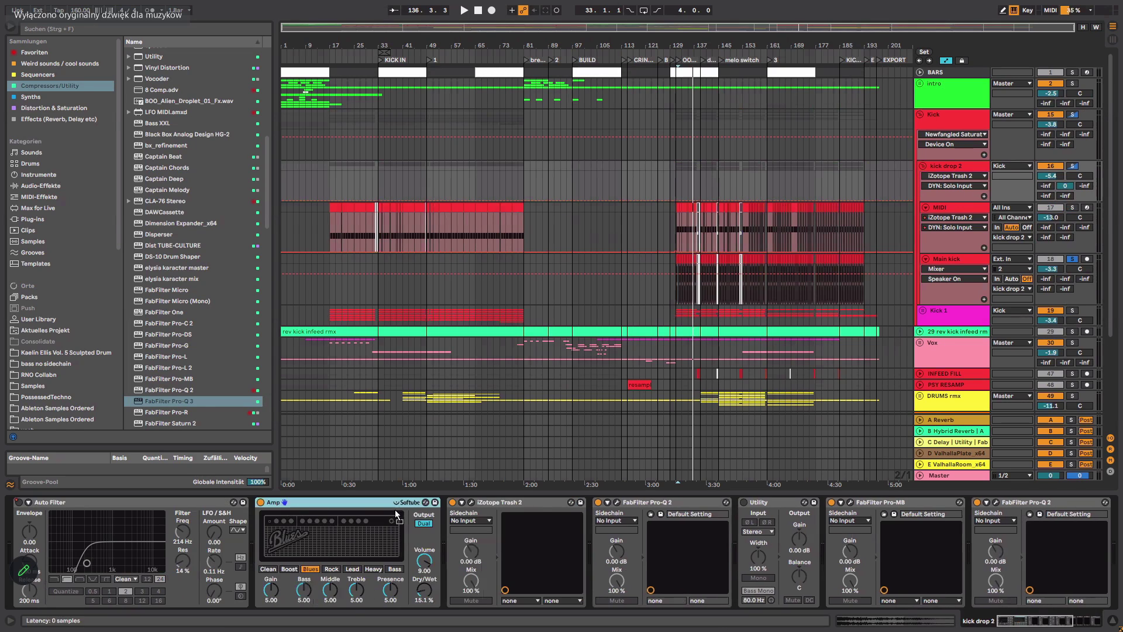
pyautogui.hscroll(3, 374, 528)
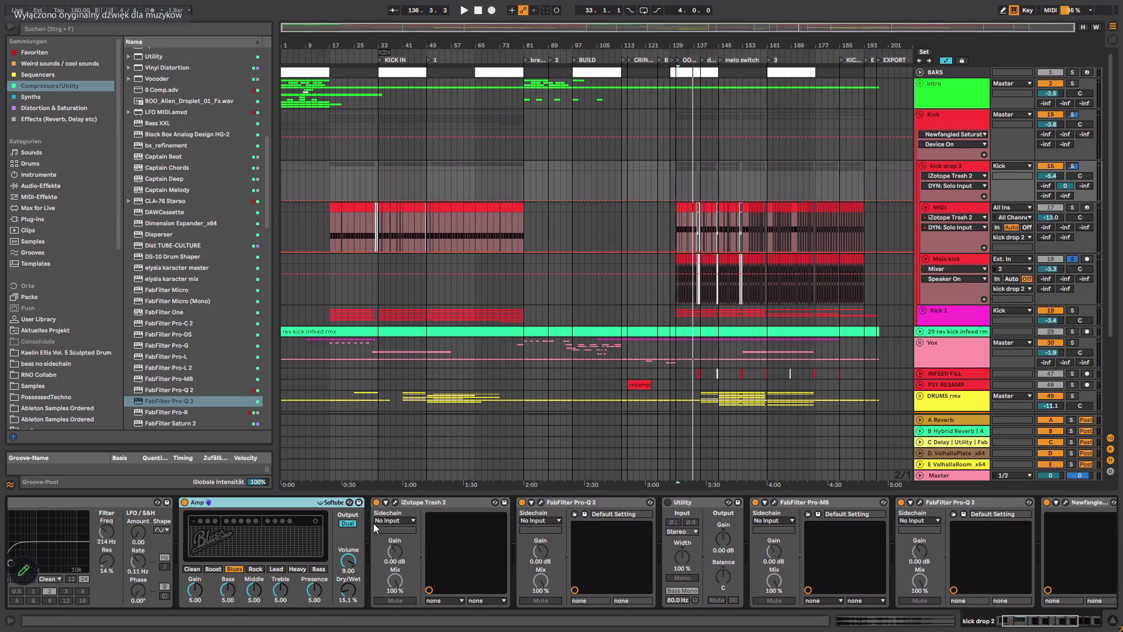
pyautogui.moveTo(283, 509)
pyautogui.mouseDown()
pyautogui.moveTo(247, 505)
pyautogui.moveTo(514, 526)
pyautogui.mouseUp()
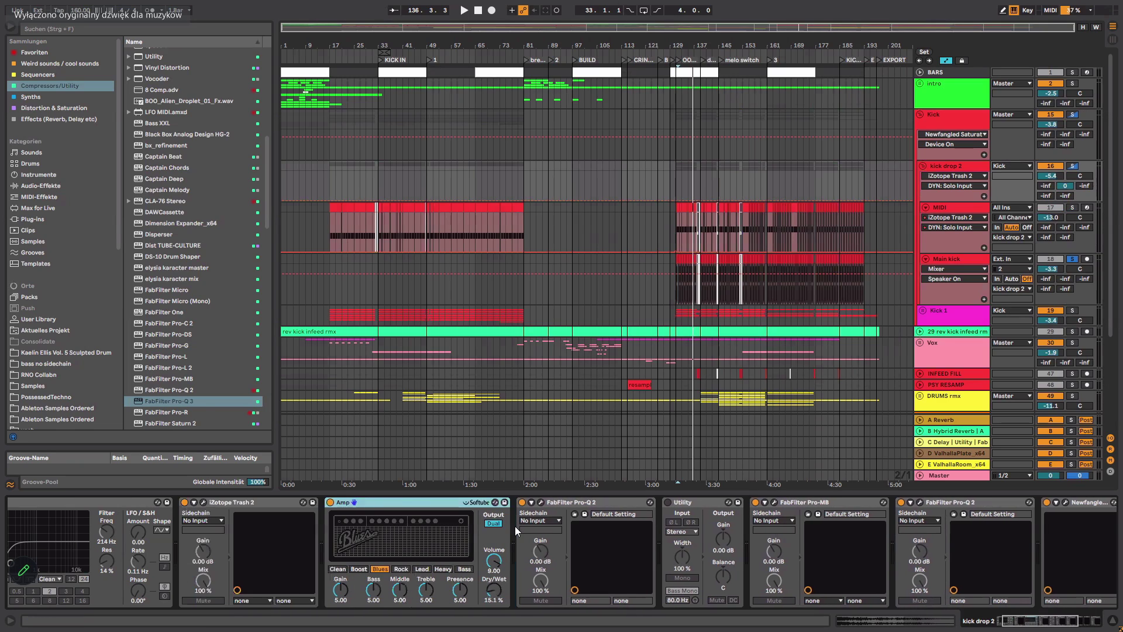
# Examine the EQ curve of the FabFilter Pro-Q 2 that follows the Amp on kick drop 2.
pyautogui.click(539, 502)
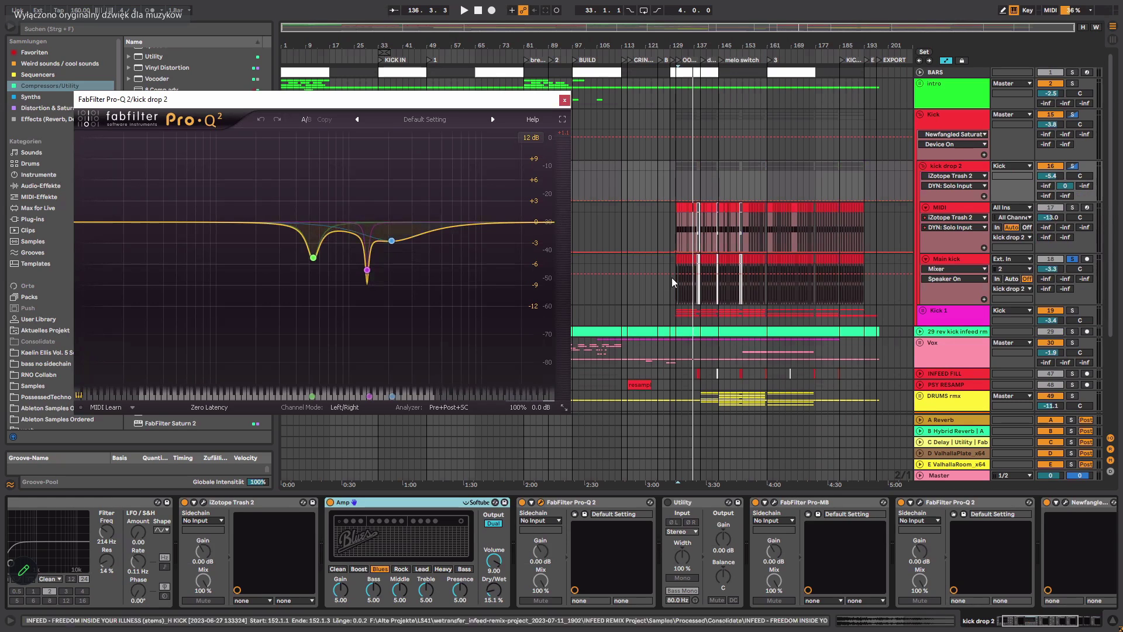
pyautogui.click(565, 100)
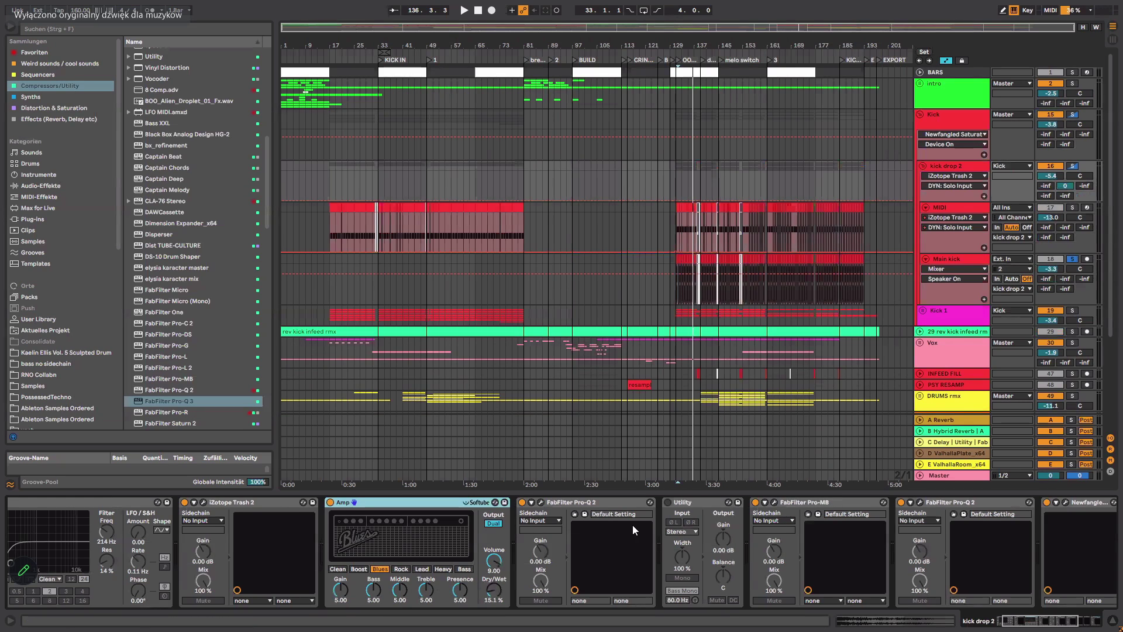
pyautogui.click(542, 502)
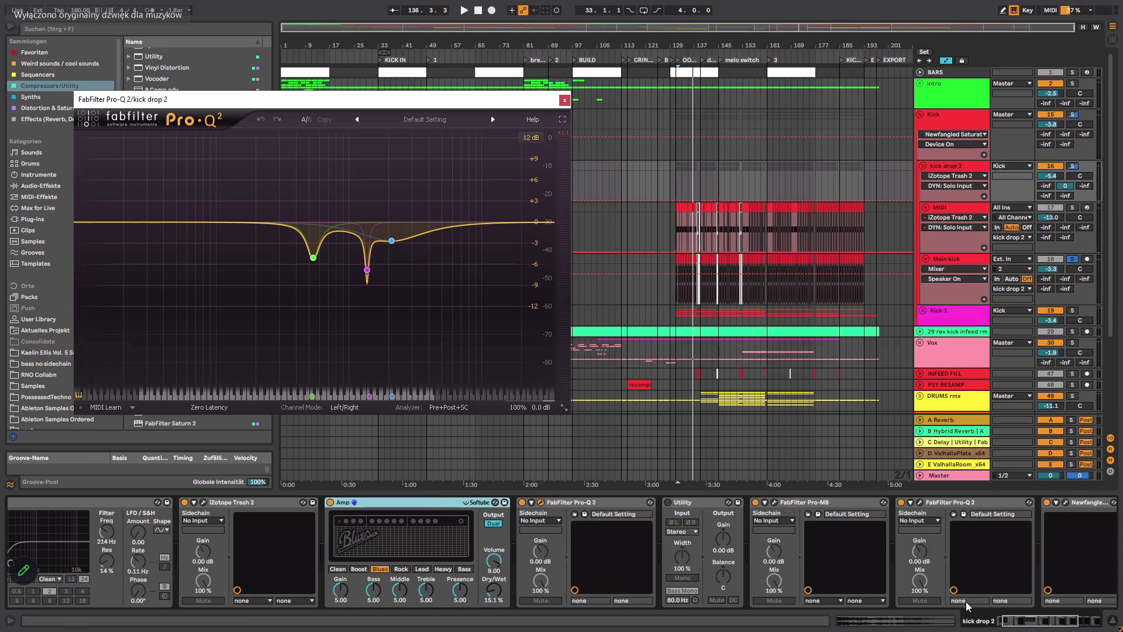
pyautogui.click(1014, 621)
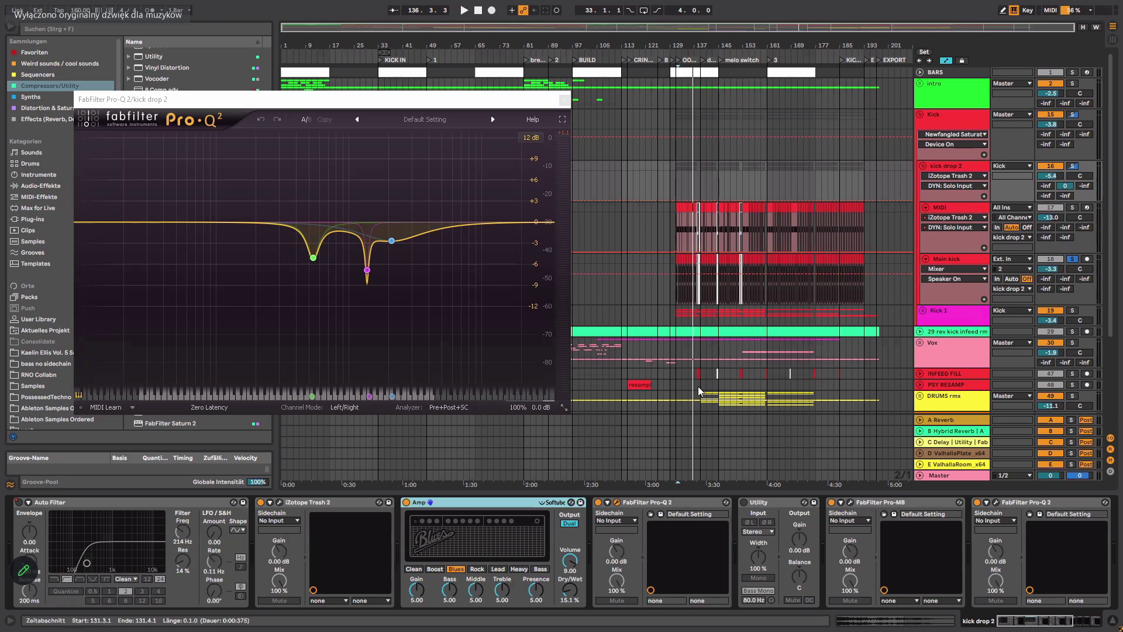
# Bypass the Standard Paralell rack and the FabFilter Pro-Q 2 before it on the Main kick track.
pyautogui.click(965, 259)
pyautogui.click(165, 502)
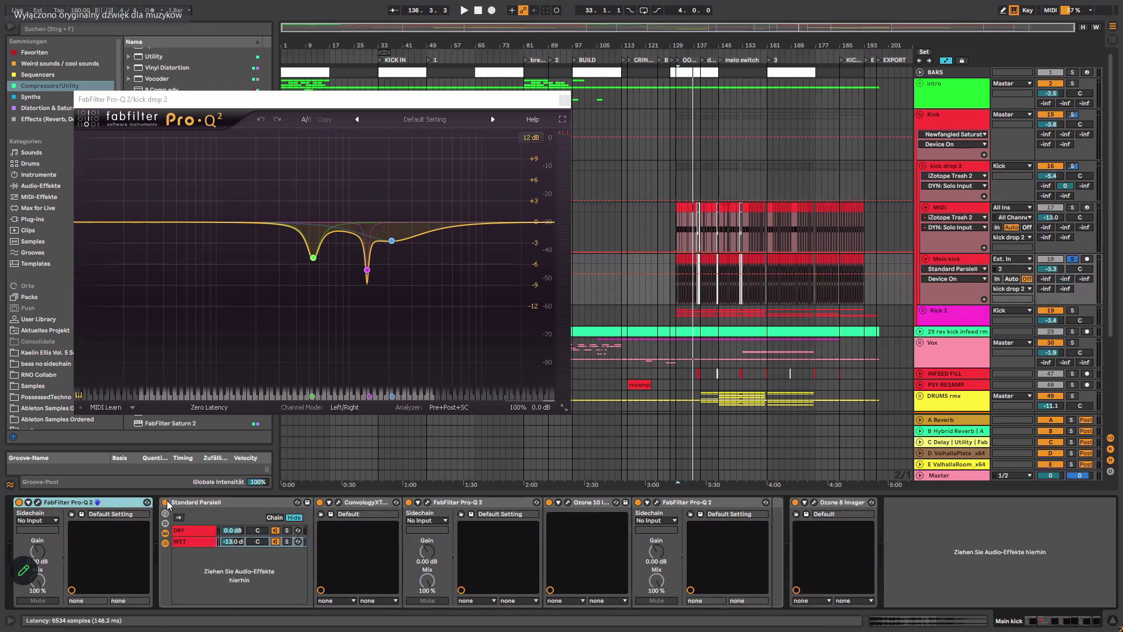
pyautogui.click(19, 502)
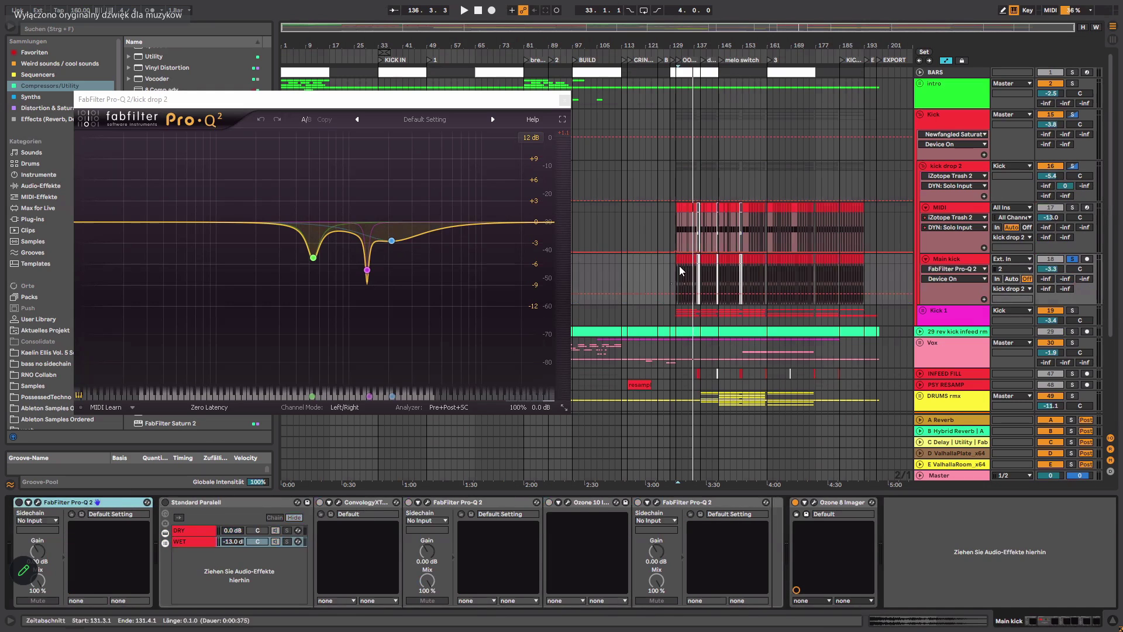
# Bypass kick drop 2's effects and audition the soloed Main kick from bar 131, at the start of OOF DROP.
pyautogui.click(679, 265)
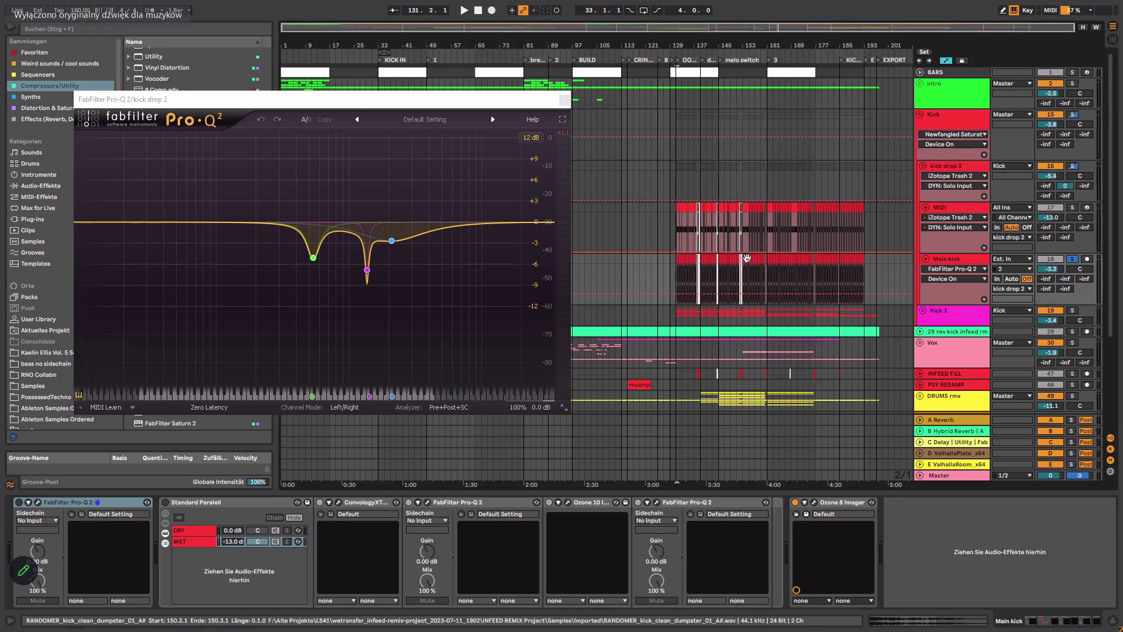
pyautogui.moveTo(725, 24); pyautogui.dragTo(769, 39)
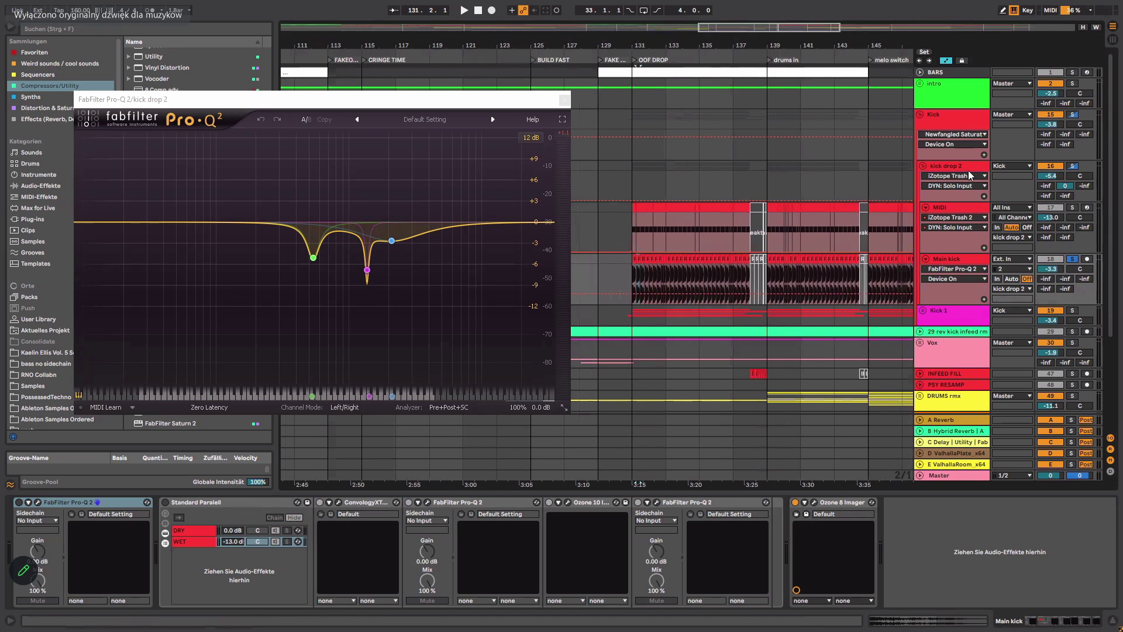
pyautogui.click(926, 200)
pyautogui.click(637, 272)
pyautogui.press('space')
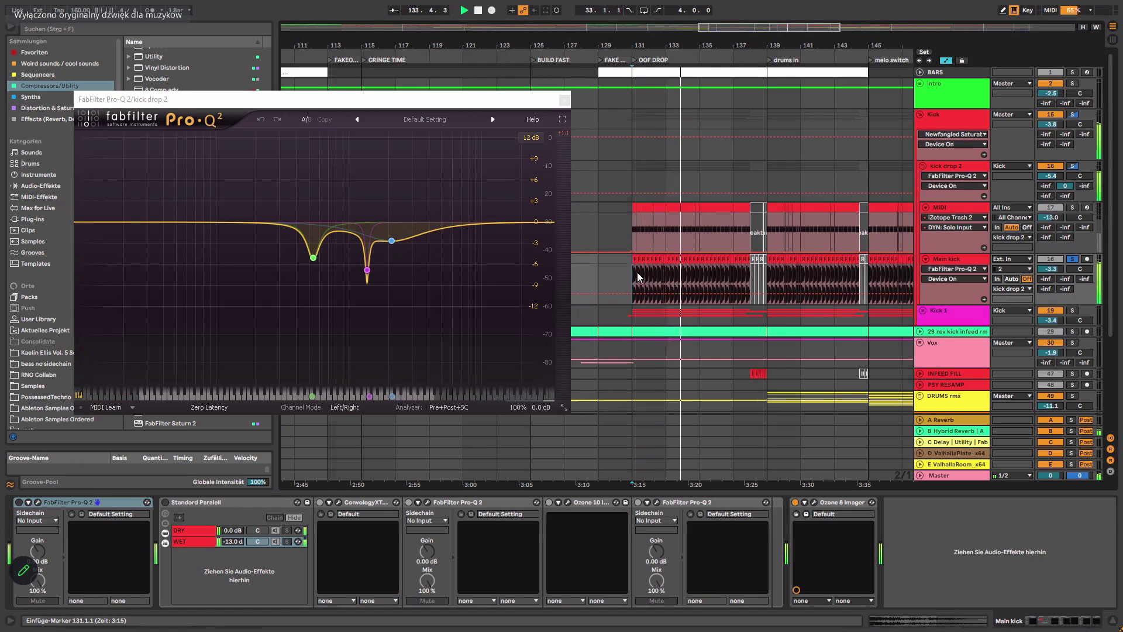
pyautogui.press('space')
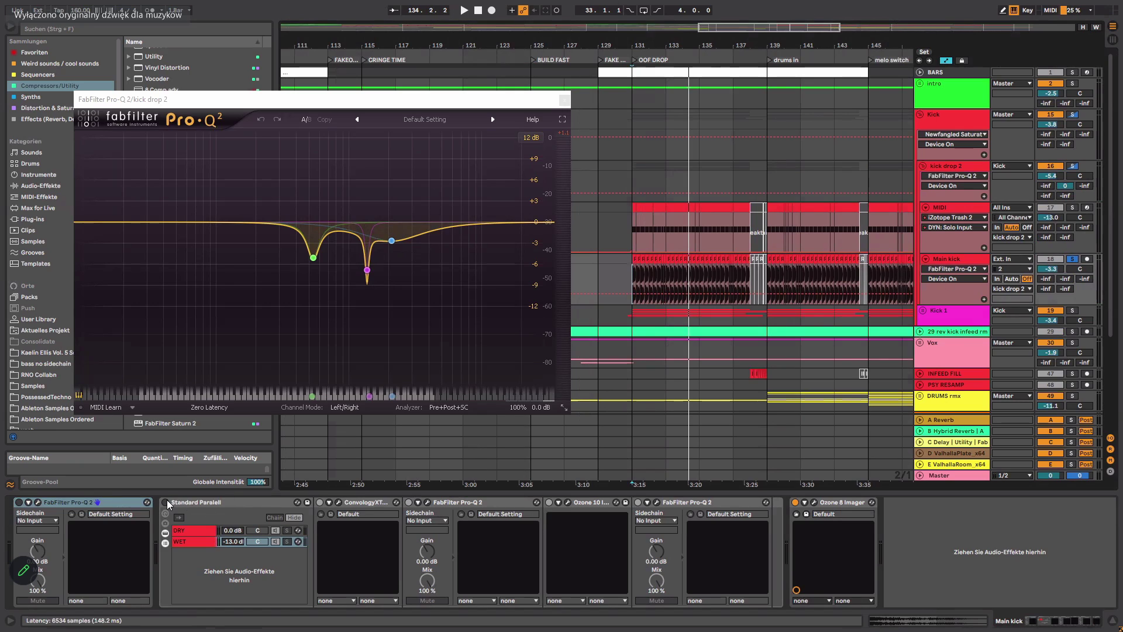
# Compare the effect chains of kick drop 2 and Main kick, and open Newfangled Punctuate on kick drop 2.
pyautogui.click(954, 167)
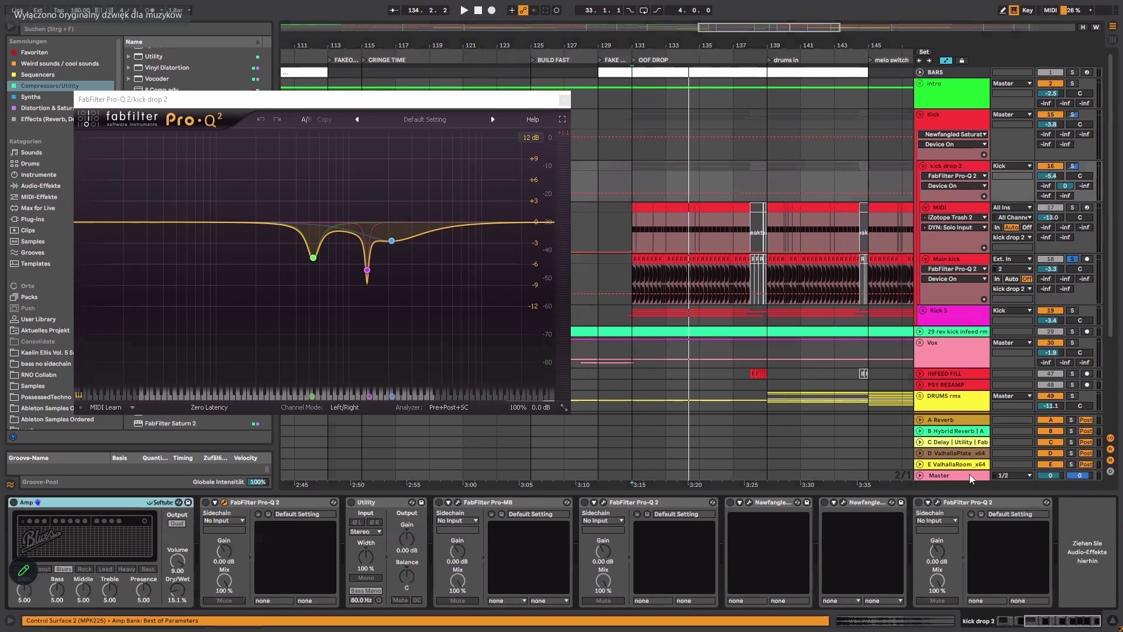
pyautogui.click(749, 502)
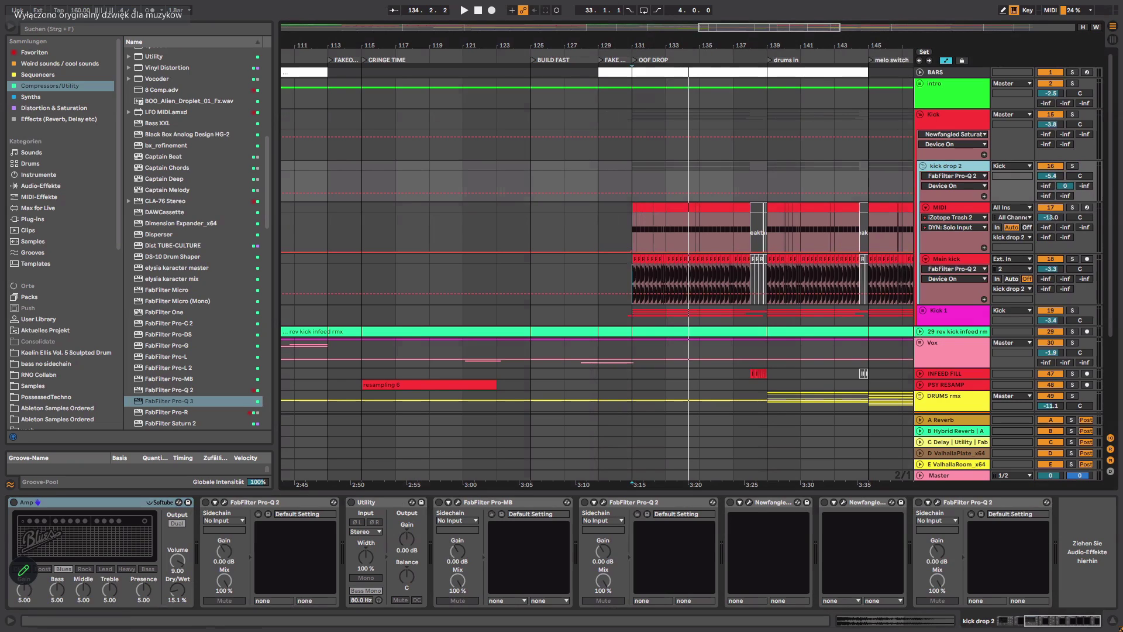
pyautogui.click(917, 110)
pyautogui.click(958, 170)
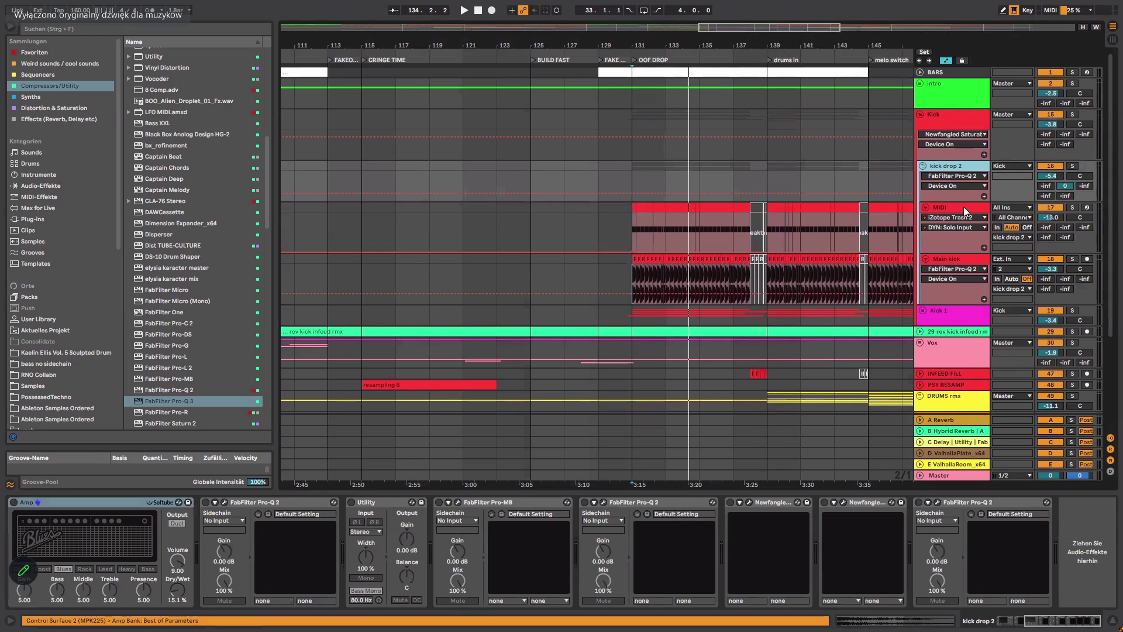
pyautogui.click(972, 258)
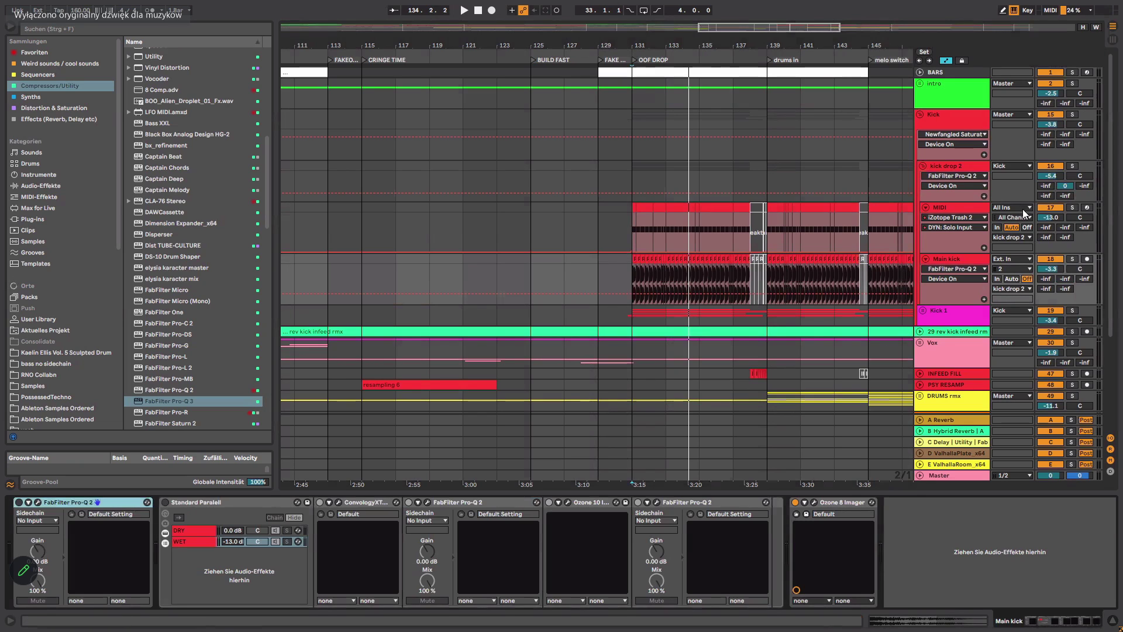
pyautogui.click(959, 169)
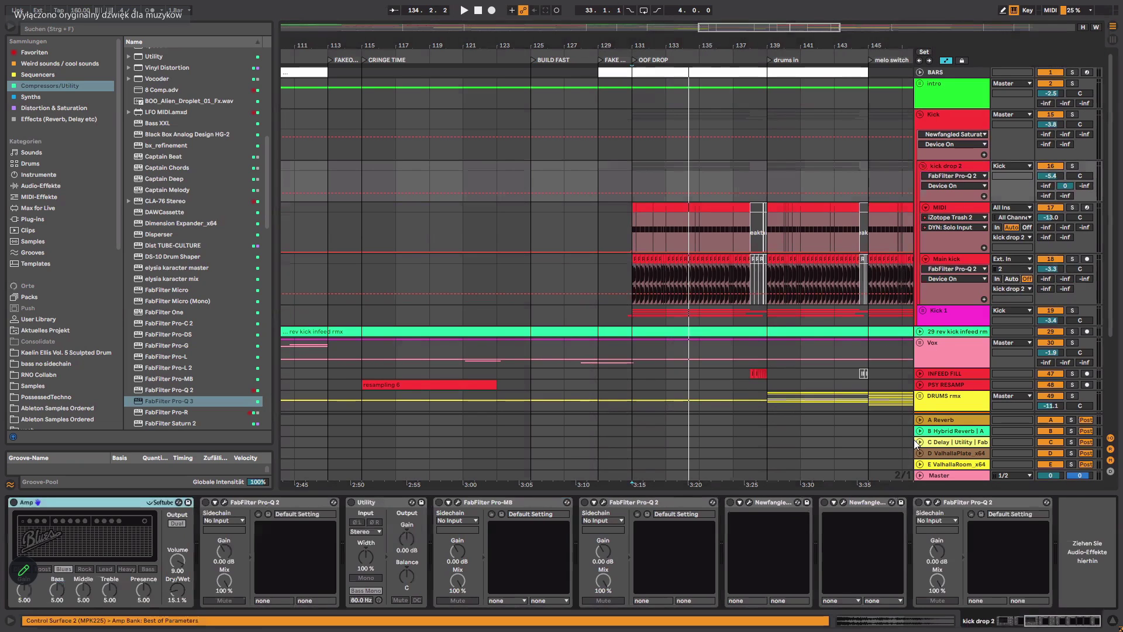
pyautogui.click(748, 502)
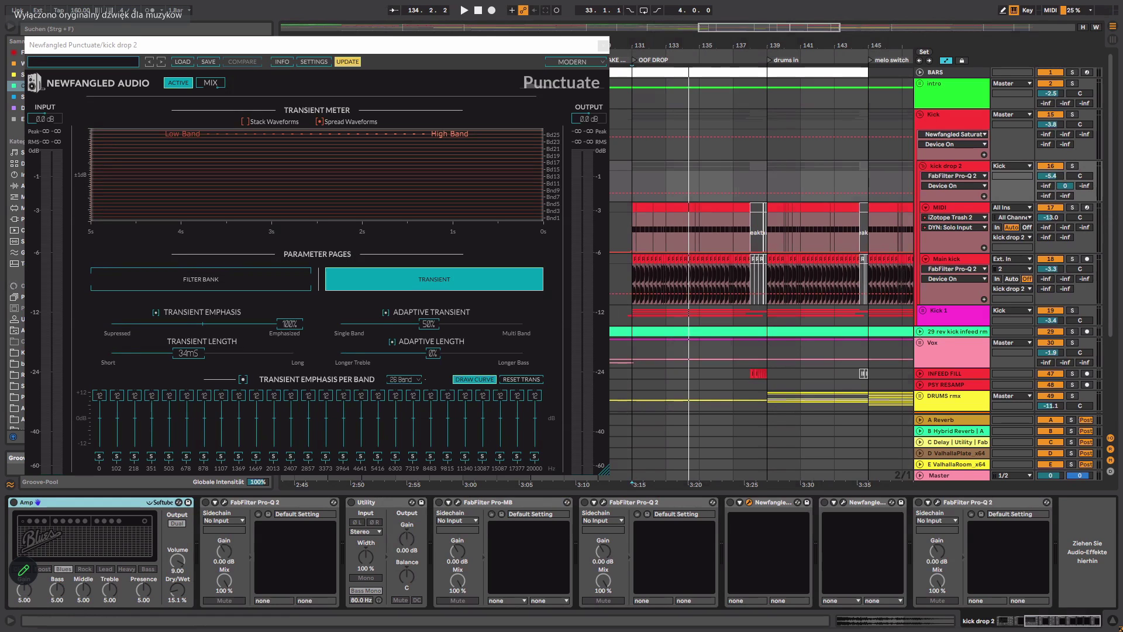
# Try DS-10 Drum Shaper at the end of kick drop 2's chain, comparing its KICK and BUS modes, and remove it.
pyautogui.click(892, 451)
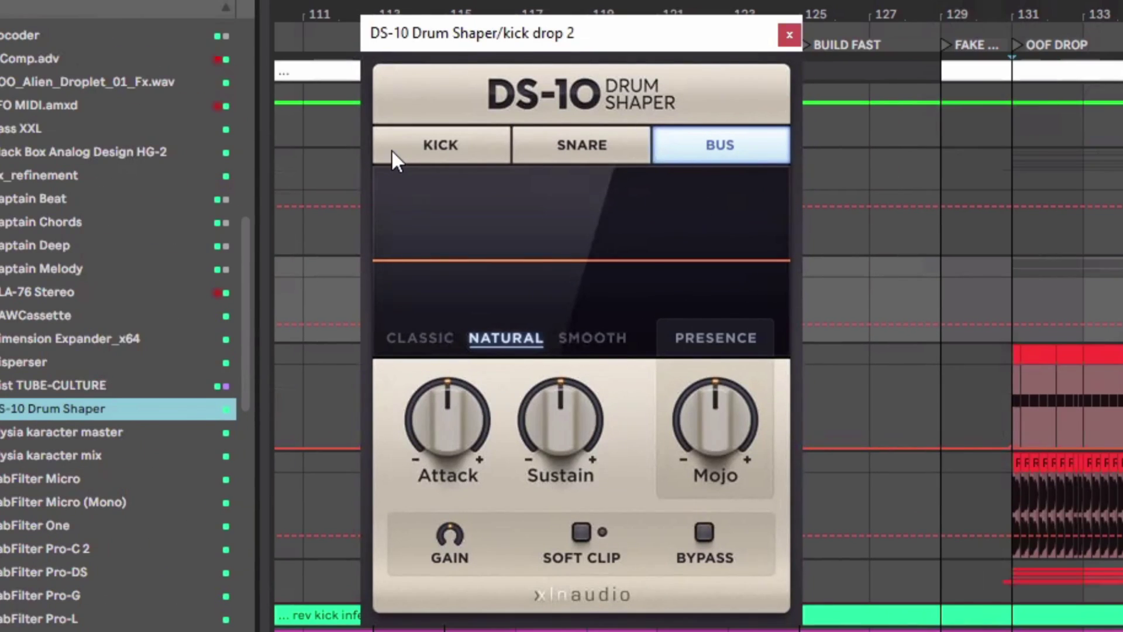
pyautogui.click(466, 158)
pyautogui.click(696, 133)
pyautogui.click(430, 147)
pyautogui.click(708, 136)
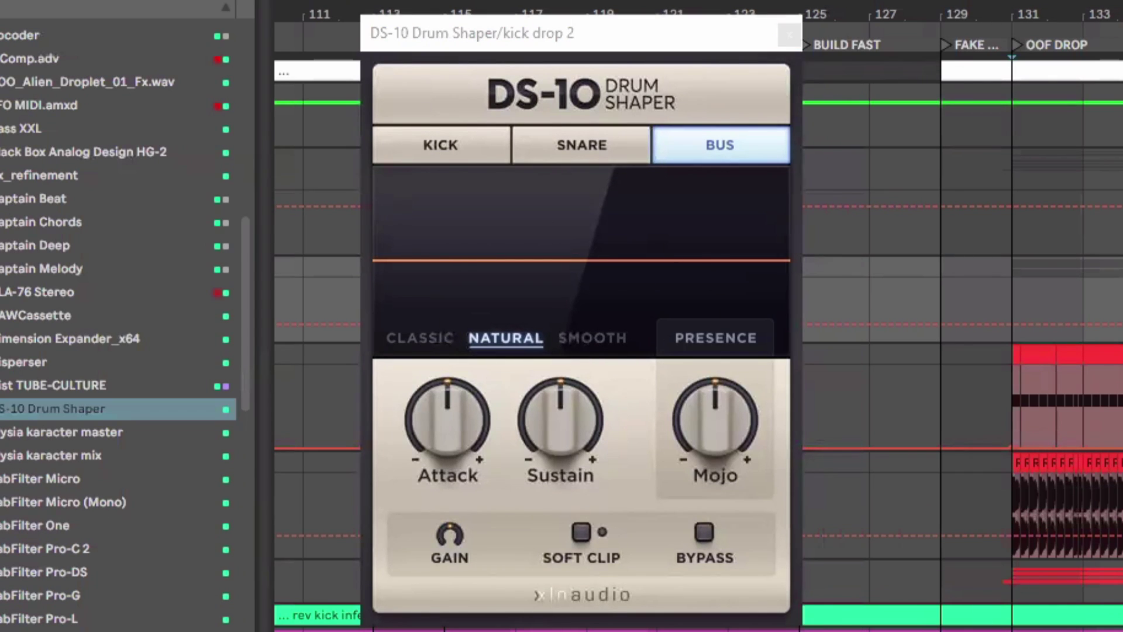
pyautogui.press('Delete')
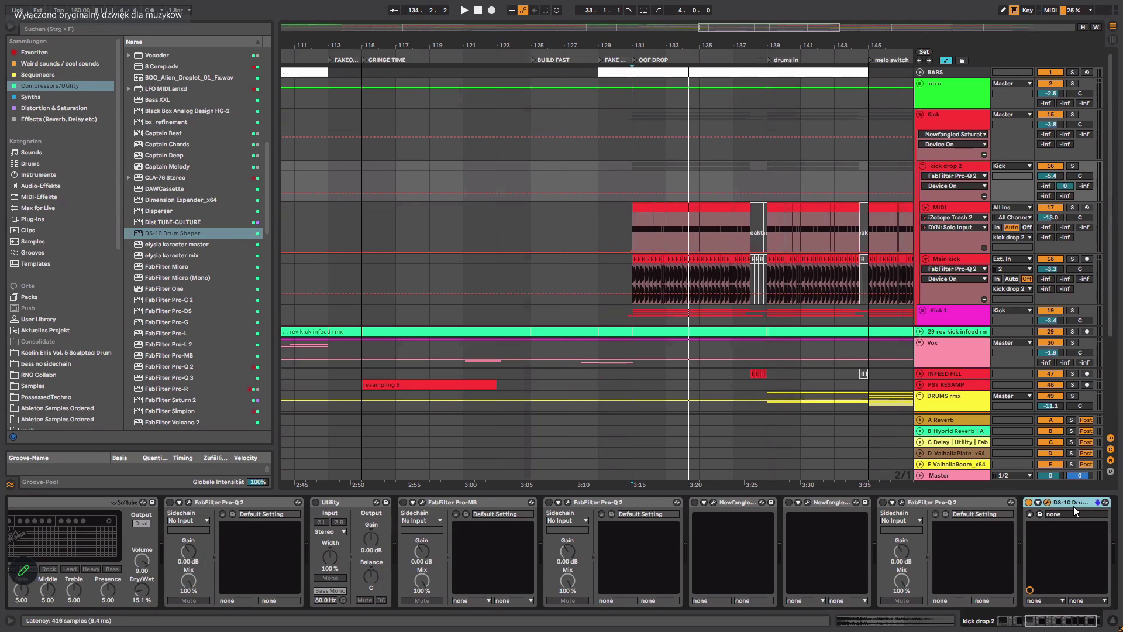
pyautogui.click(1074, 507)
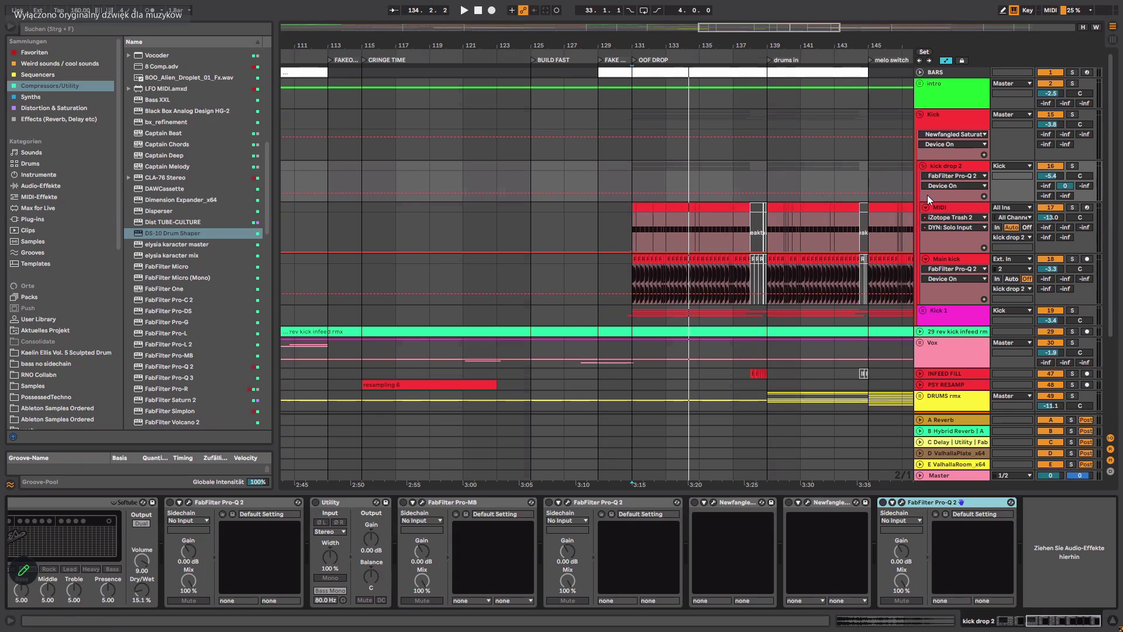
pyautogui.click(923, 166)
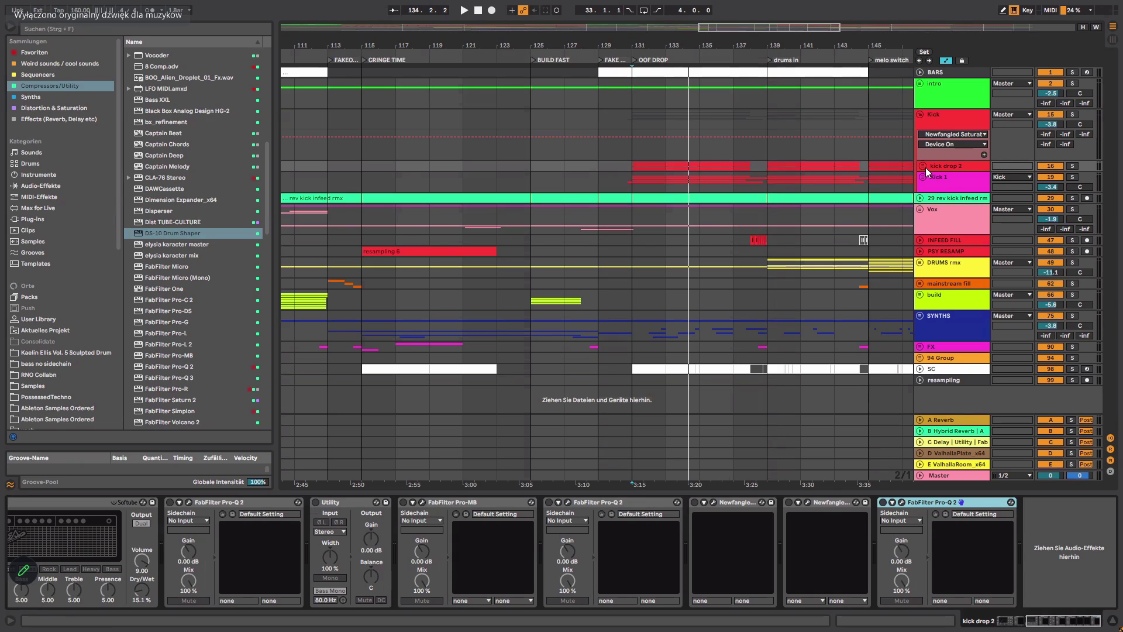
pyautogui.click(926, 167)
pyautogui.click(925, 168)
pyautogui.click(926, 167)
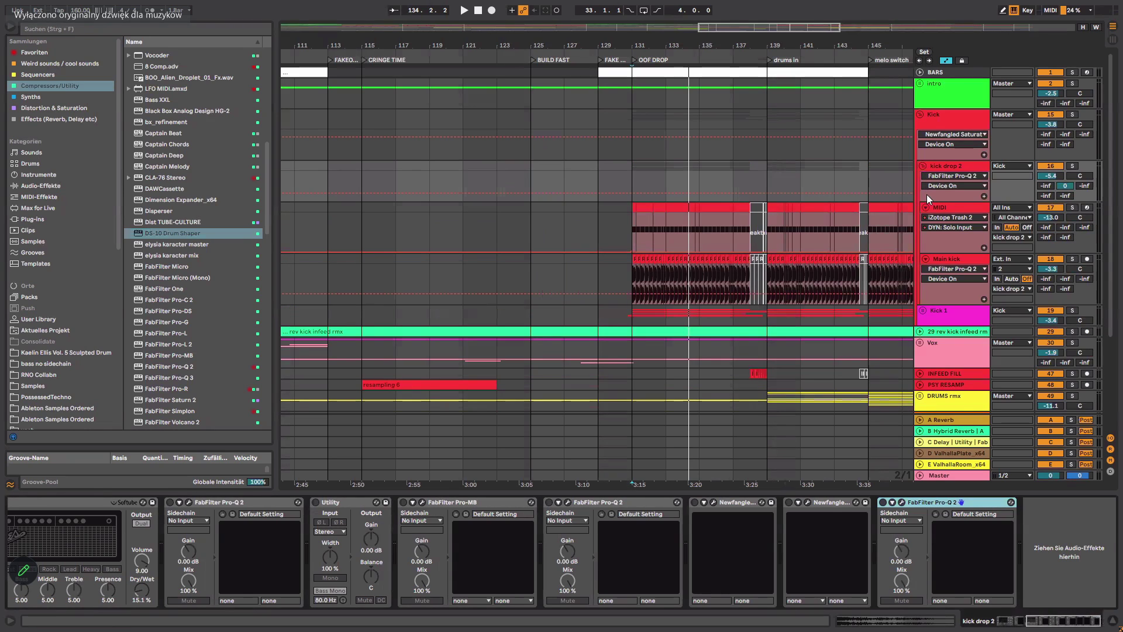
# Fold the MIDI and Main kick tracks, and re-enable kick drop 2's effects from iZotope Trash 2 through the second Newfangled Saturate.
pyautogui.click(928, 217)
pyautogui.click(927, 218)
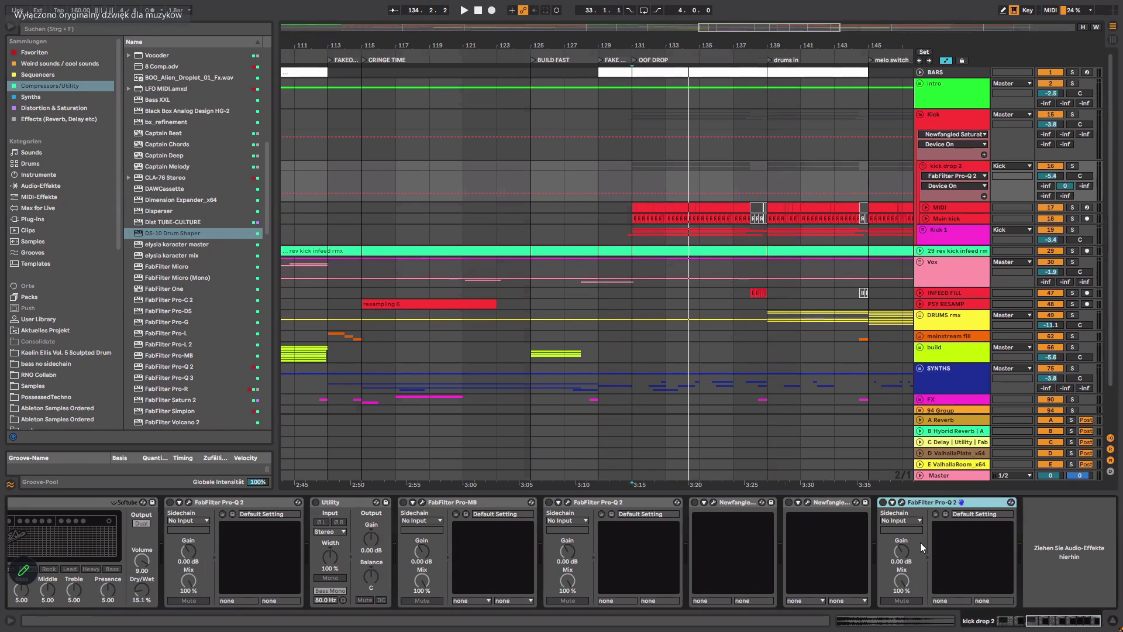
pyautogui.scroll(5, 565, 507)
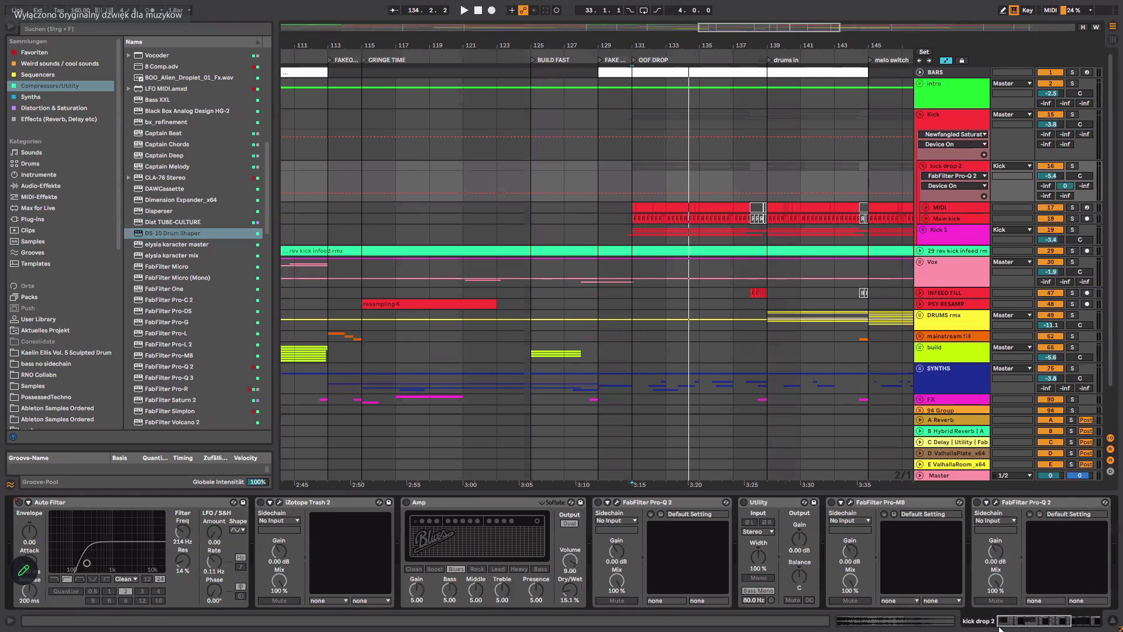
pyautogui.click(261, 502)
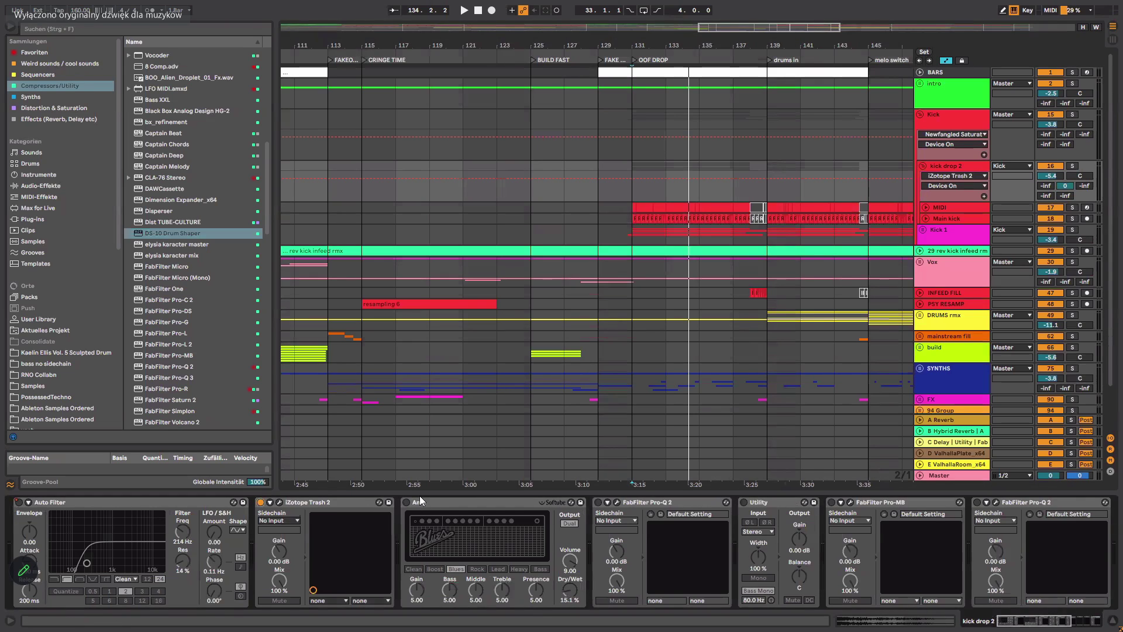
pyautogui.click(406, 502)
pyautogui.click(598, 502)
pyautogui.click(744, 502)
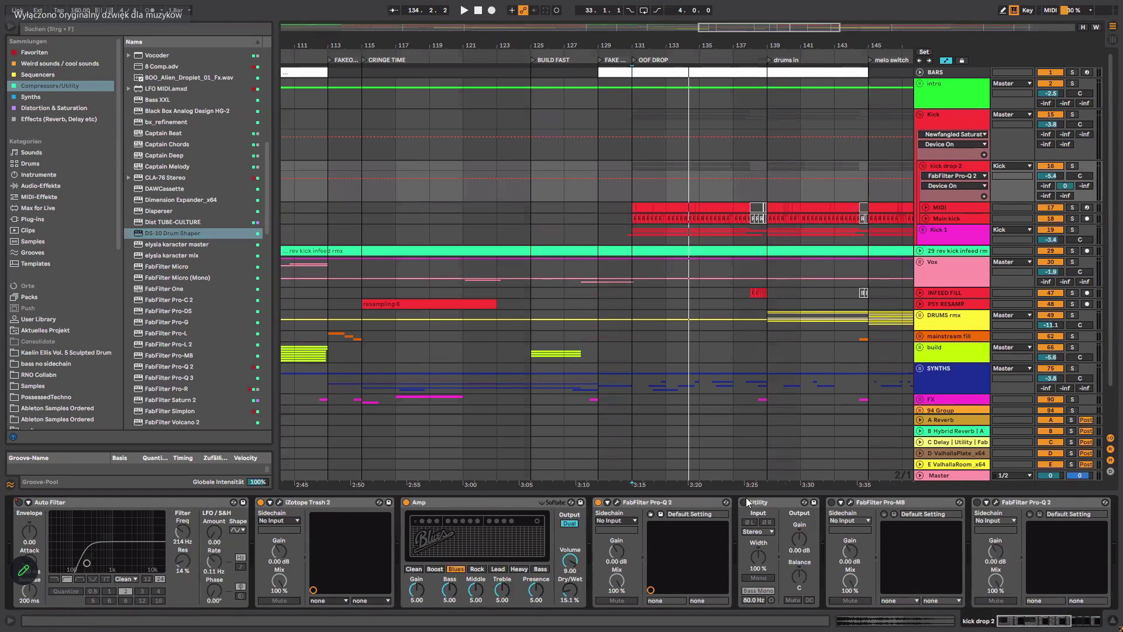
pyautogui.click(831, 502)
pyautogui.click(839, 502)
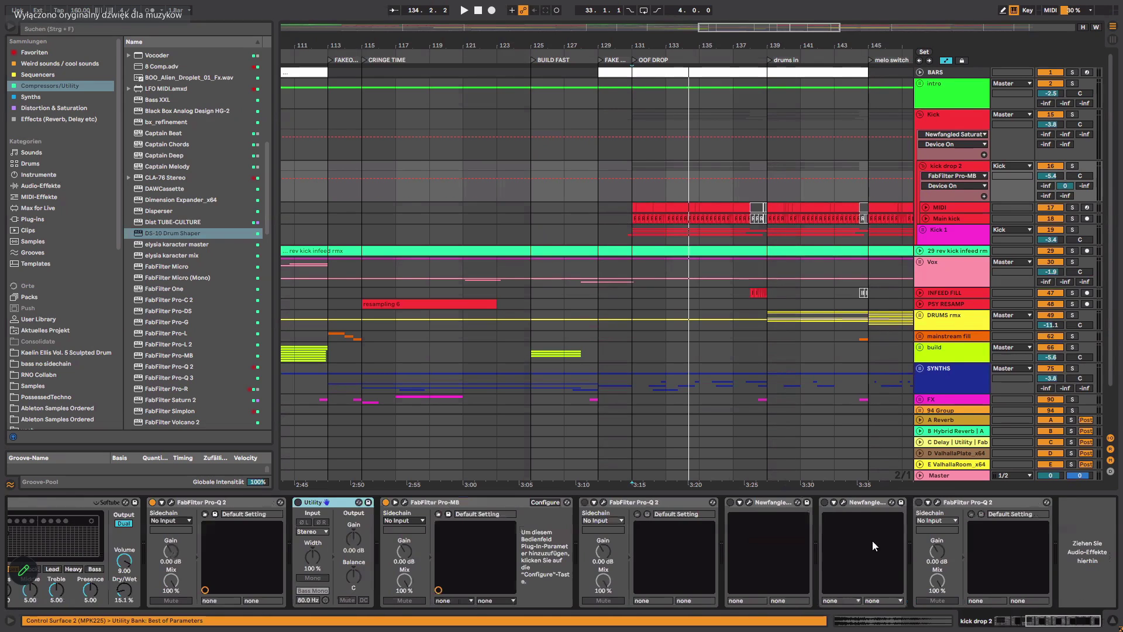
pyautogui.click(584, 502)
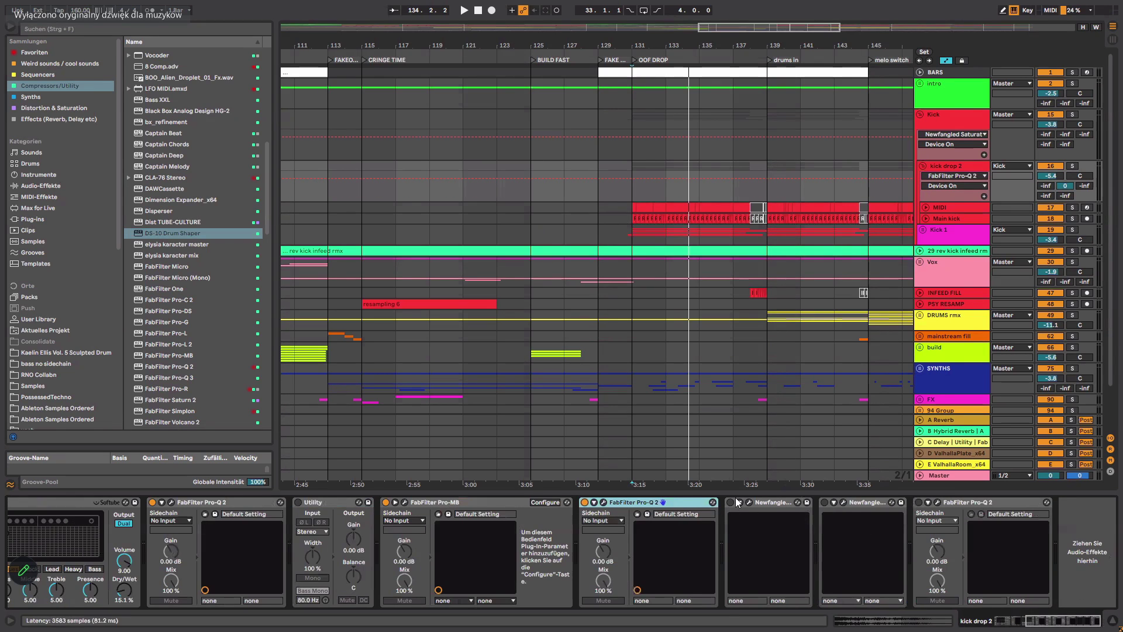
pyautogui.click(729, 502)
pyautogui.click(823, 502)
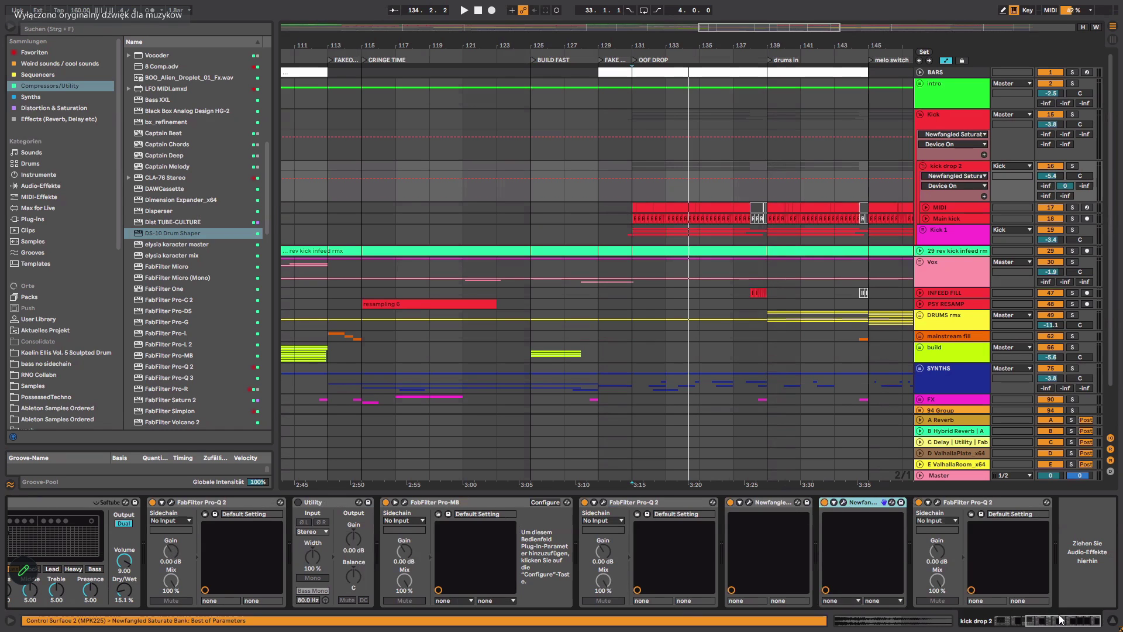
# Adjust the high-pass cutoff frequency of the Auto Filter at the start of kick drop 2's chain.
pyautogui.moveTo(1088, 620); pyautogui.dragTo(1047, 619)
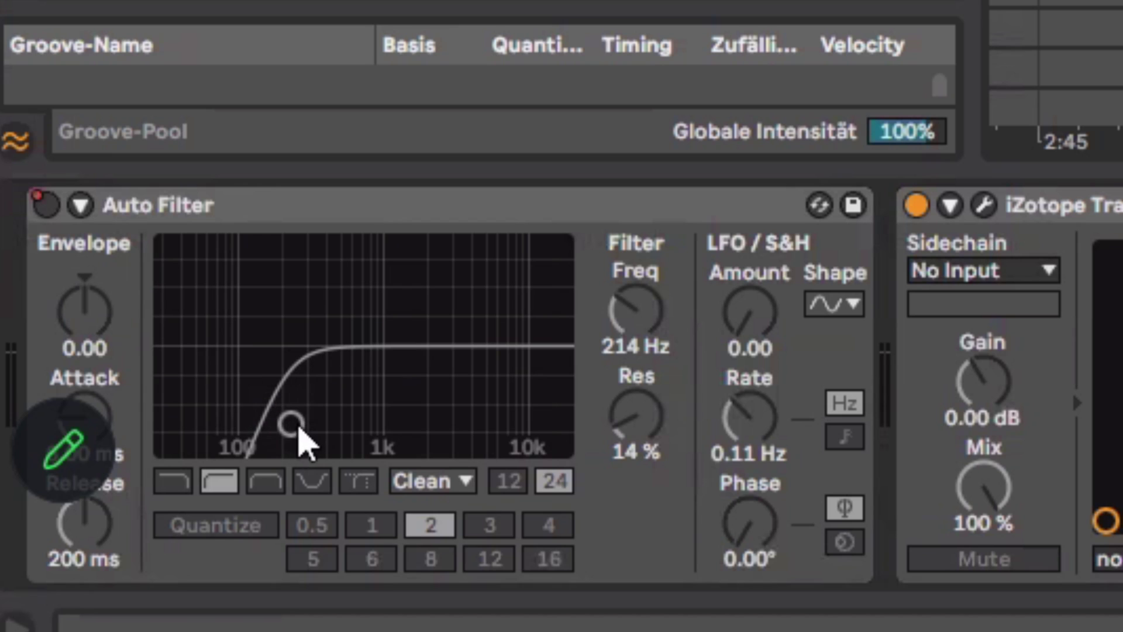
pyautogui.moveTo(612, 321); pyautogui.dragTo(635, 312)
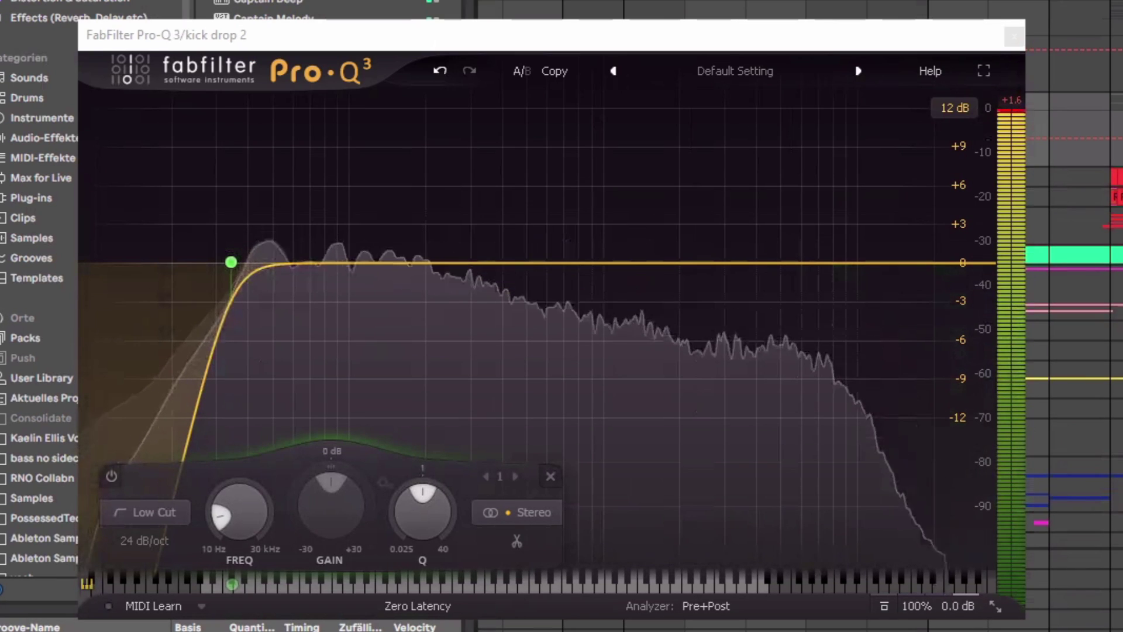
# Compare 6 dB/oct and 18 dB/oct slopes on the 34.247 Hz low cut of kick drop 2's FabFilter Pro-Q 3.
pyautogui.moveTo(232, 263)
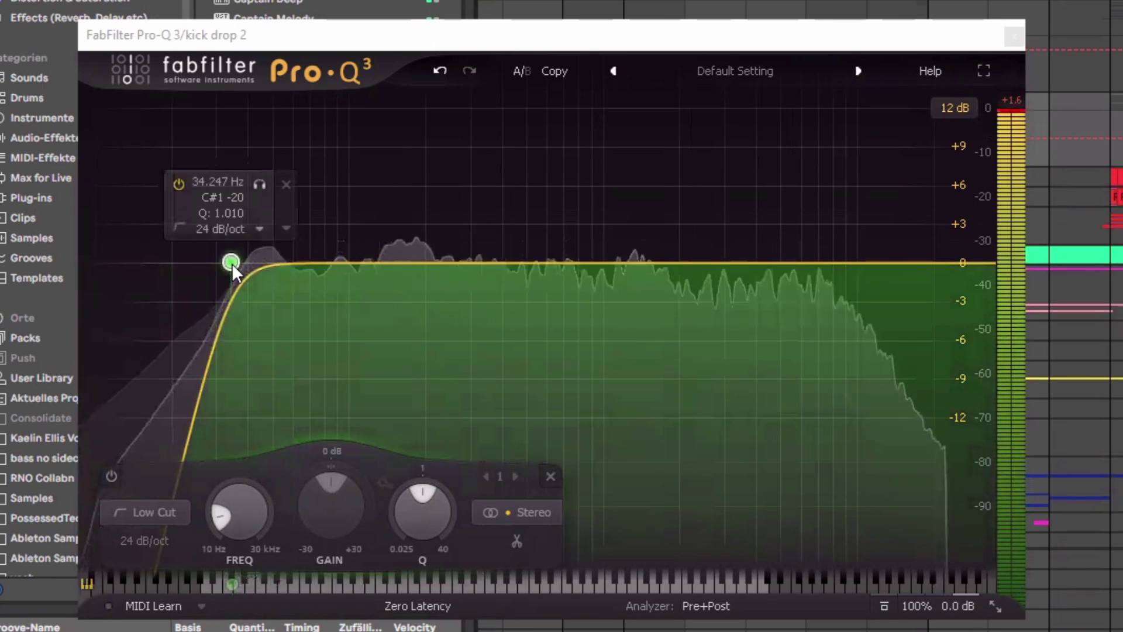
pyautogui.scroll(-3, 232, 263)
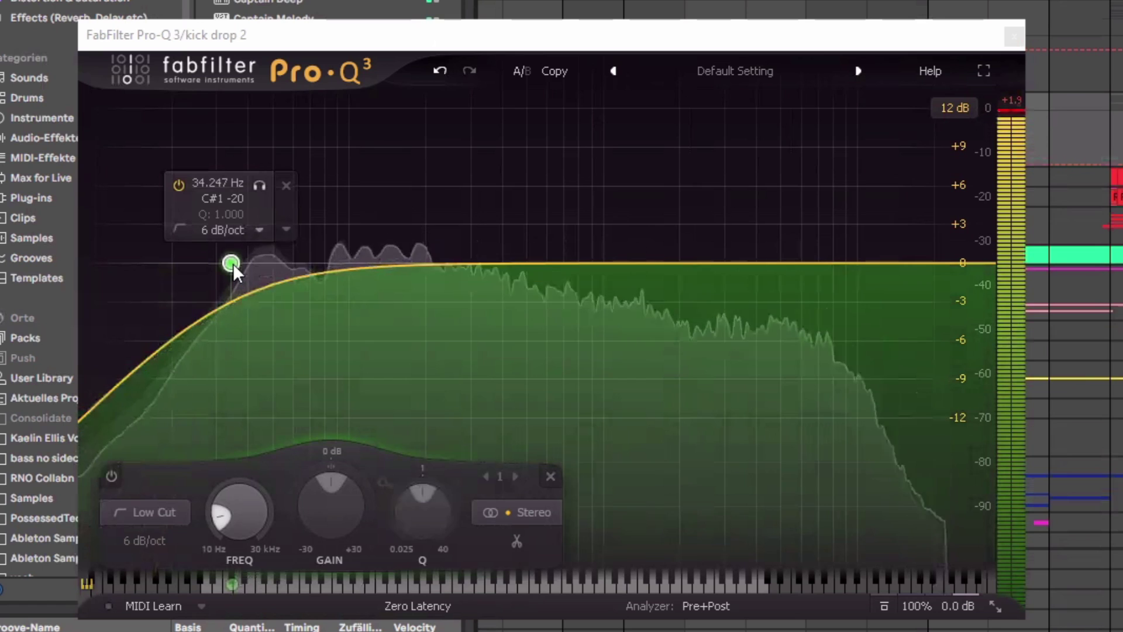
pyautogui.scroll(2, 233, 263)
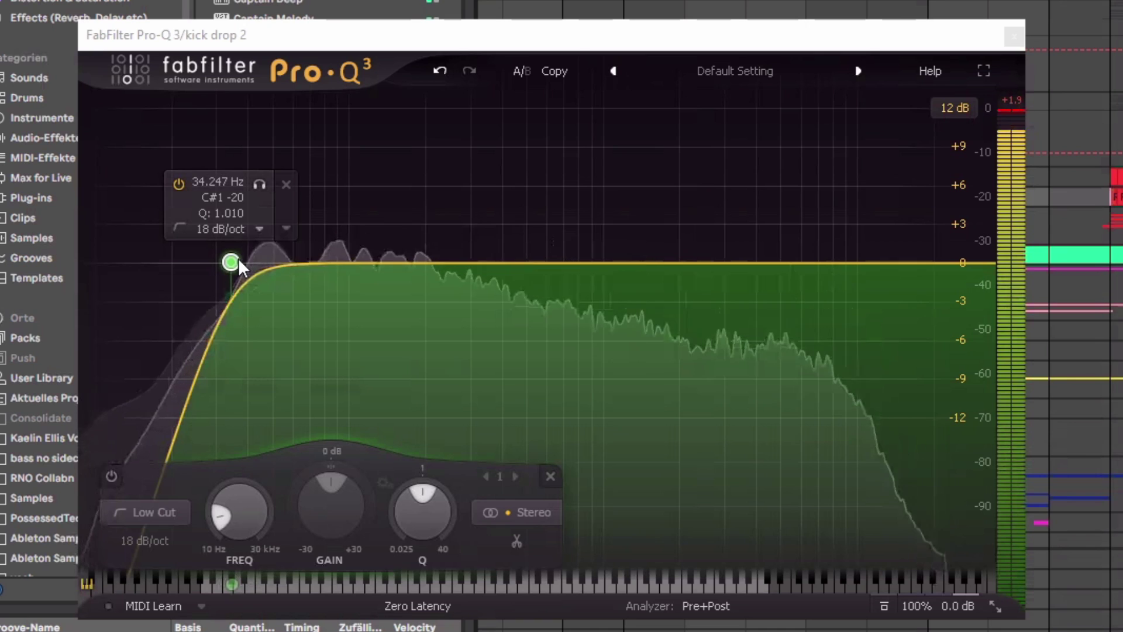
pyautogui.scroll(-1, 237, 258)
pyautogui.scroll(-1, 237, 258)
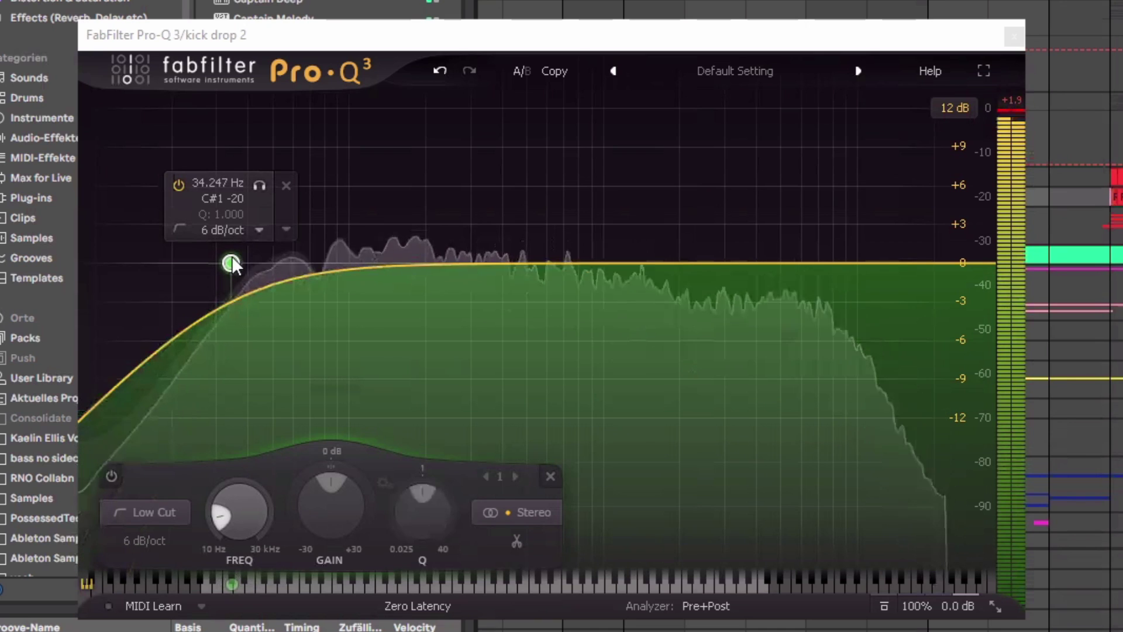
# Move the Pro-Q 3 low cut to 28.842 Hz and try slopes of 36 and 24 dB/oct.
pyautogui.moveTo(233, 258)
pyautogui.mouseDown()
pyautogui.moveTo(280, 262)
pyautogui.moveTo(145, 268)
pyautogui.moveTo(212, 264)
pyautogui.mouseUp()
pyautogui.scroll(2, 279, 262)
pyautogui.scroll(7, 175, 267)
pyautogui.scroll(-1, 175, 268)
pyautogui.scroll(-1, 211, 264)
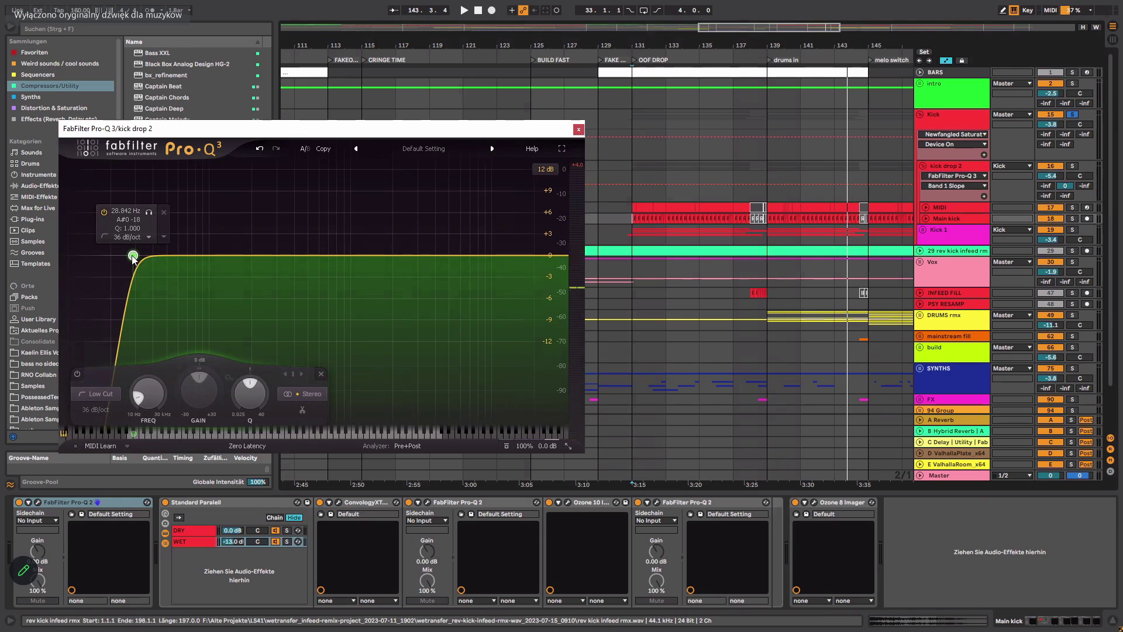
pyautogui.scroll(-4, 133, 257)
pyautogui.scroll(2, 133, 258)
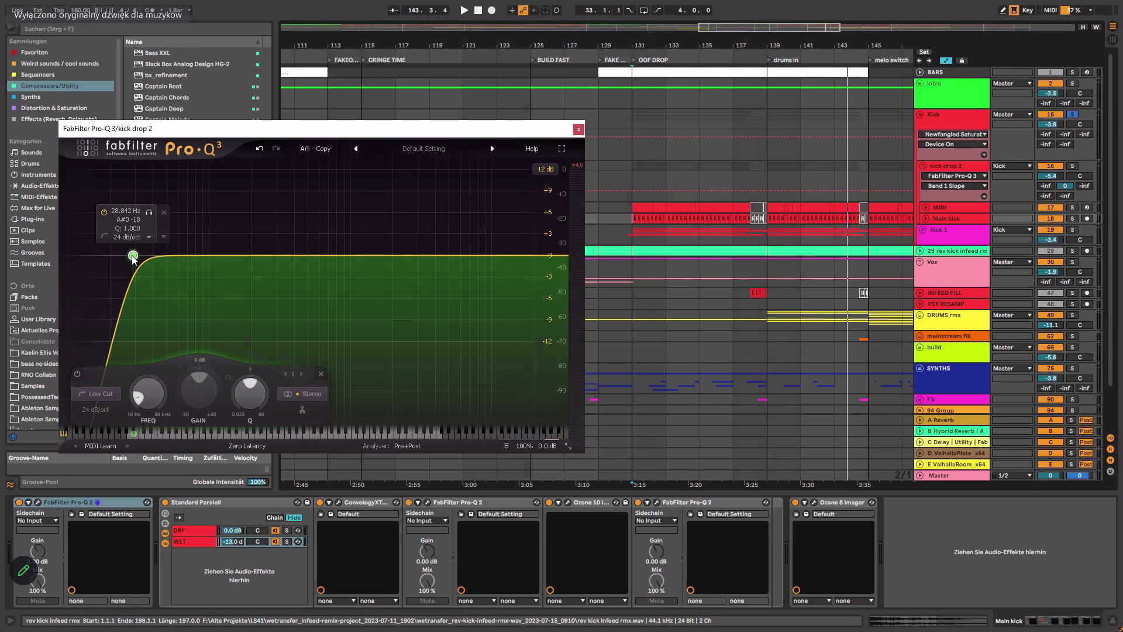
# Try the Pro-Q 3 low cut at 38.402 Hz with a 36 dB/oct slope and a Q of 1.062.
pyautogui.moveTo(134, 259)
pyautogui.mouseDown()
pyautogui.moveTo(161, 258)
pyautogui.moveTo(135, 258)
pyautogui.moveTo(152, 259)
pyautogui.mouseUp()
pyautogui.scroll(1, 145, 258)
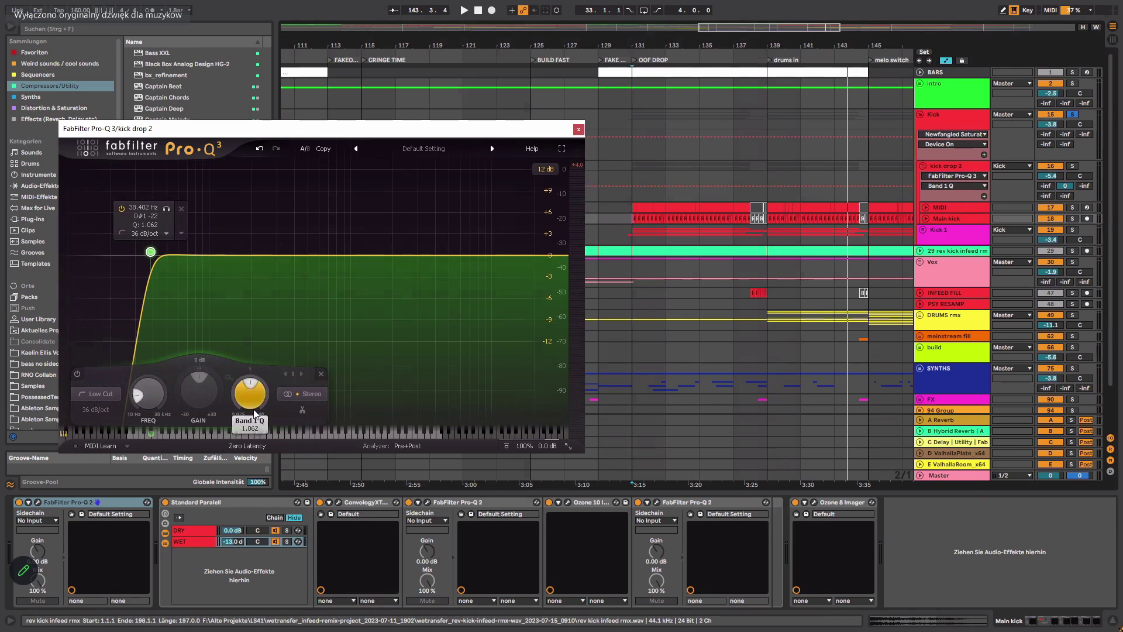
pyautogui.moveTo(254, 446)
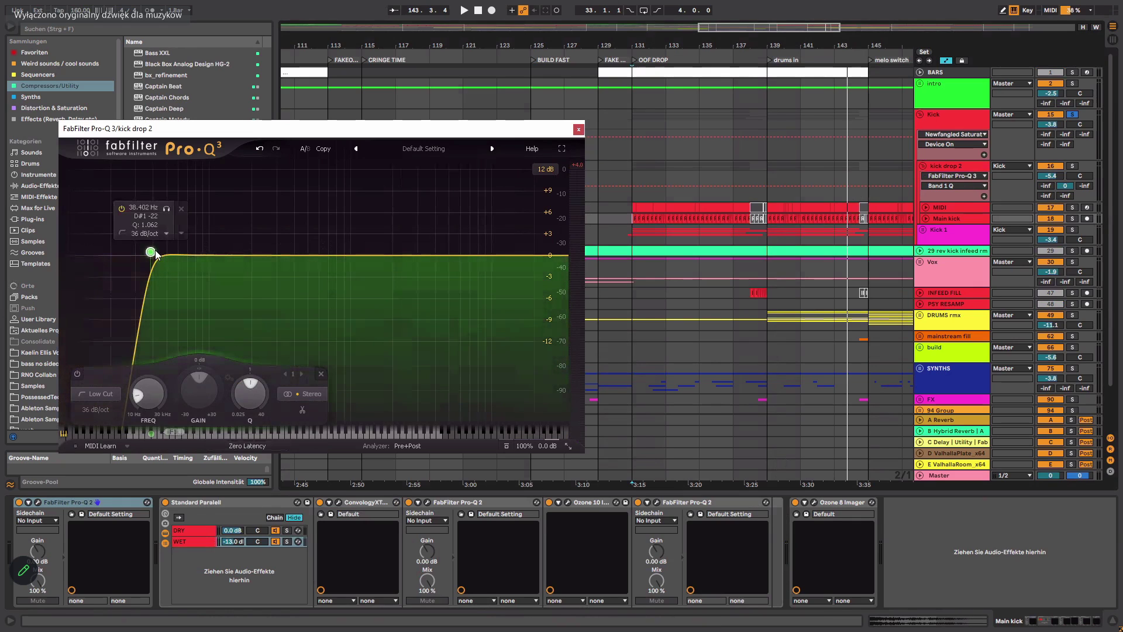
# Disable the low-cut band after lowering it to 16.902 Hz at 6 dB/oct, and set the Pro-Q 3's processing mode to Linear Phase.
pyautogui.moveTo(150, 253); pyautogui.dragTo(100, 255)
pyautogui.click(78, 374)
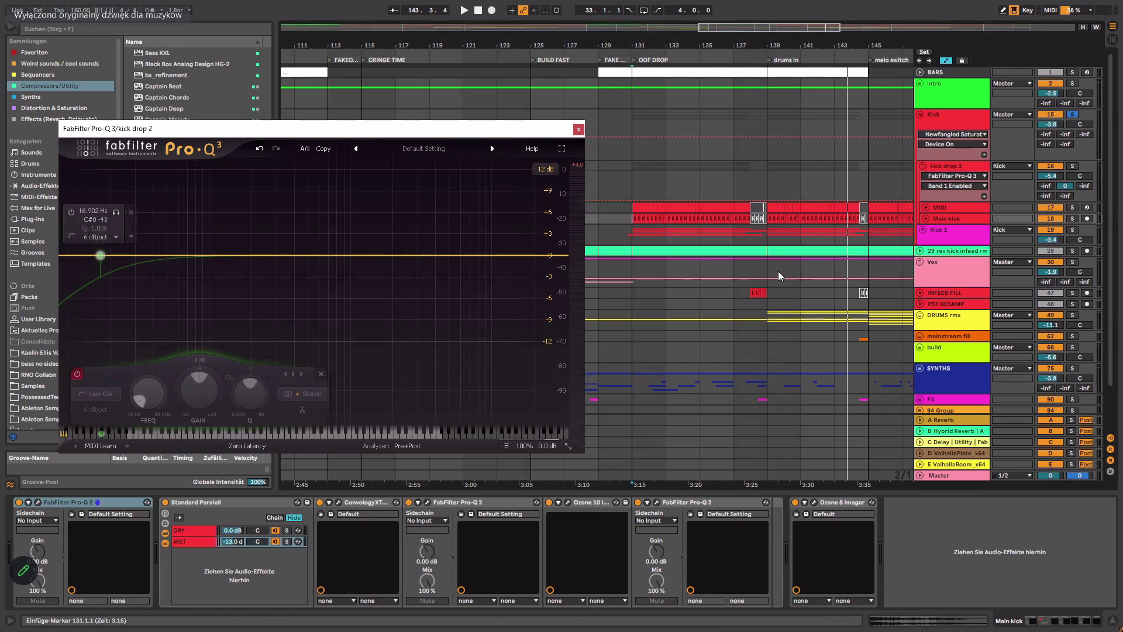
pyautogui.click(243, 450)
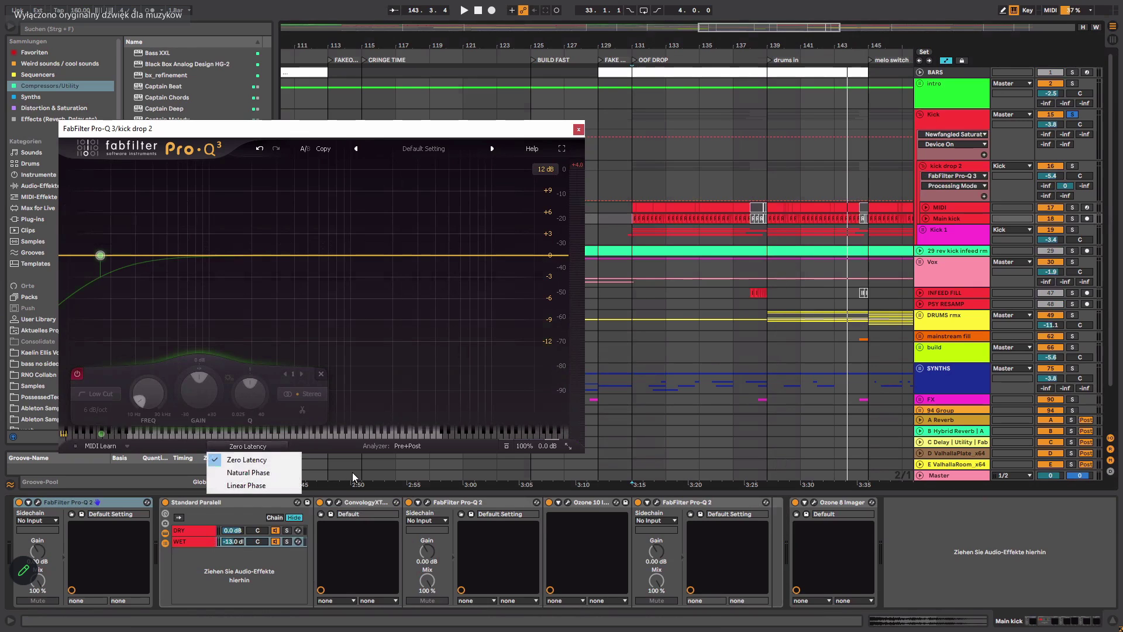
pyautogui.click(249, 486)
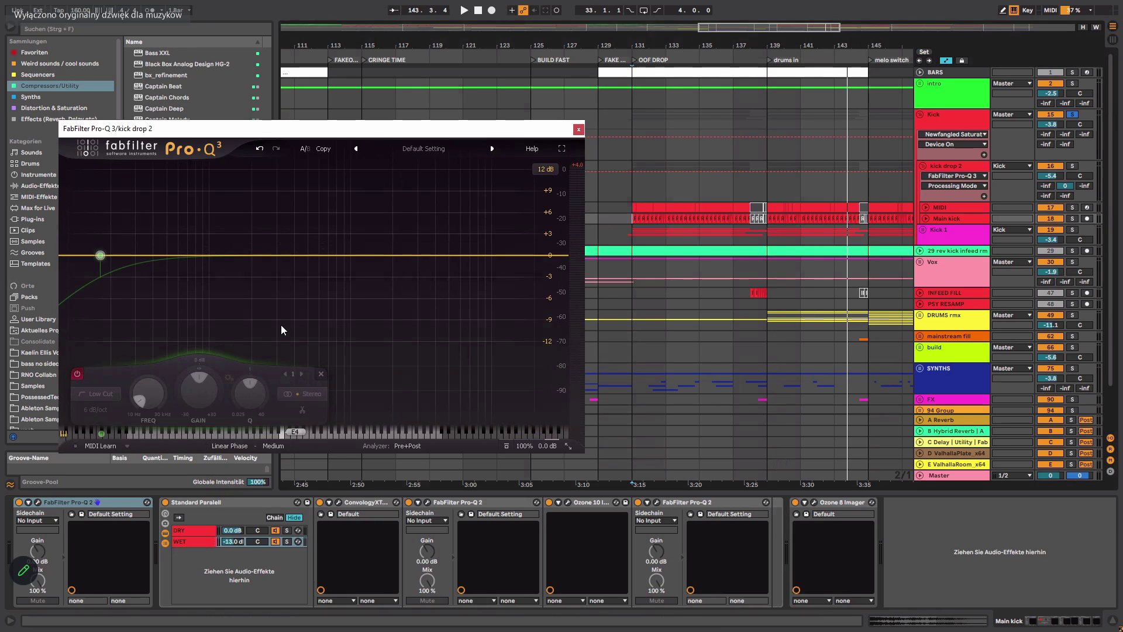
pyautogui.moveTo(292, 135); pyautogui.dragTo(301, 136)
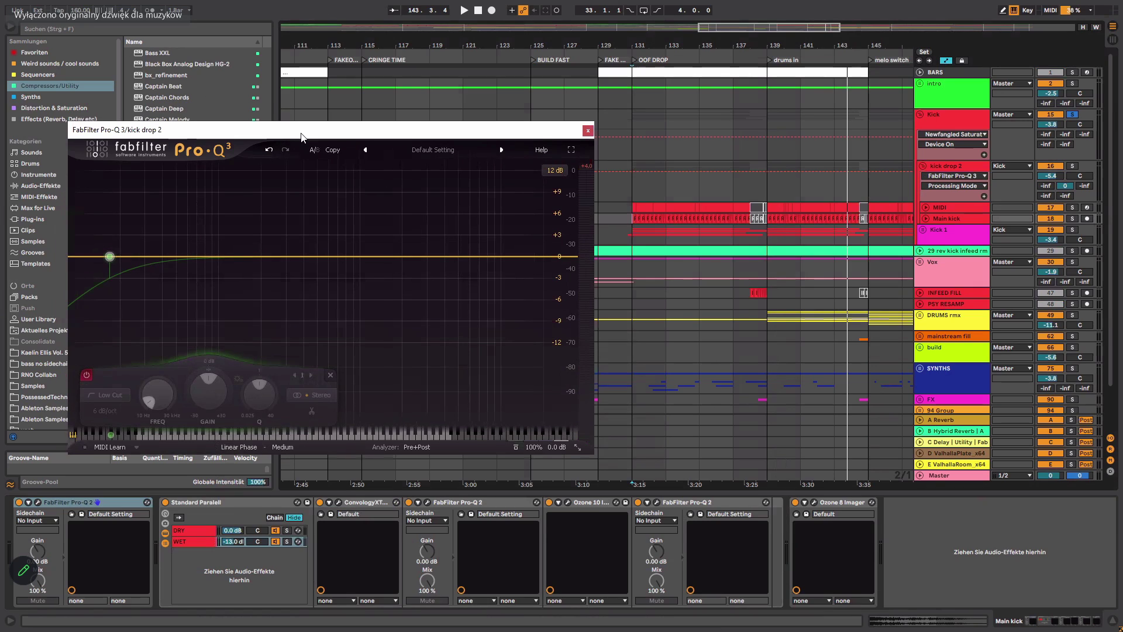
pyautogui.moveTo(301, 136); pyautogui.dragTo(516, 38)
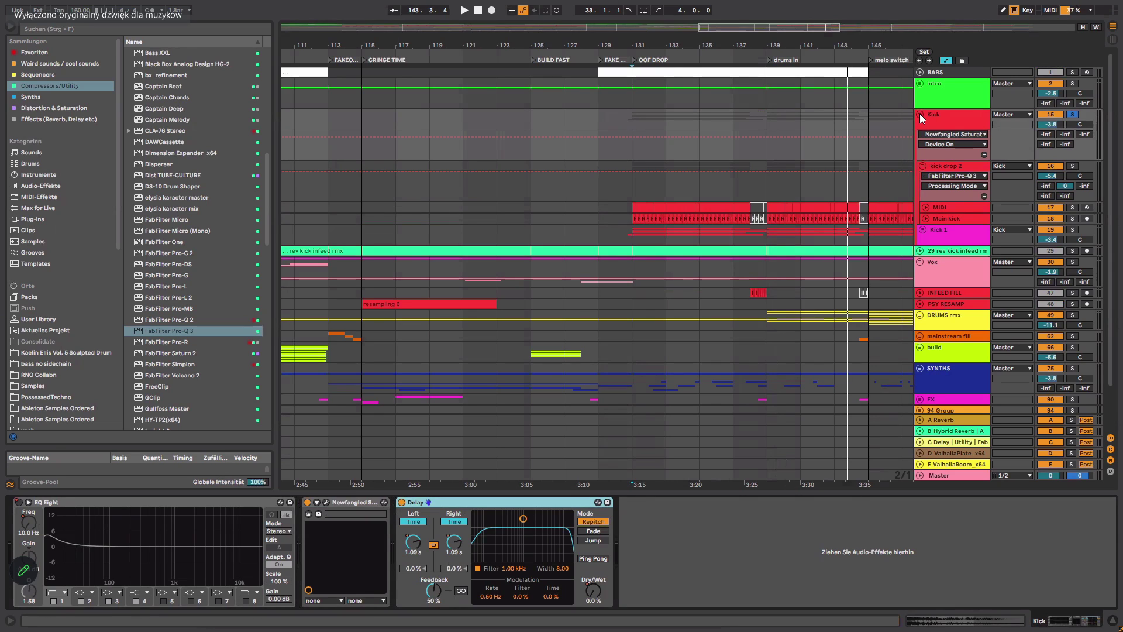
# Review the effect chains of Main kick, Kick and kick drop 2, and fold the kick drop 2 group.
pyautogui.click(939, 217)
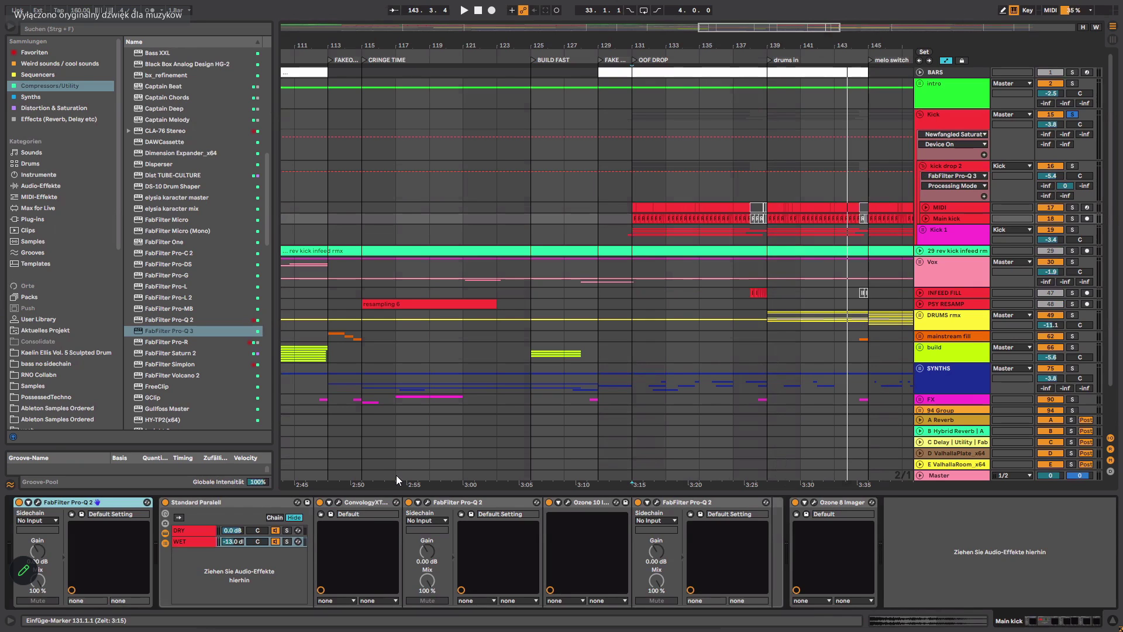
pyautogui.scroll(6, 182, 220)
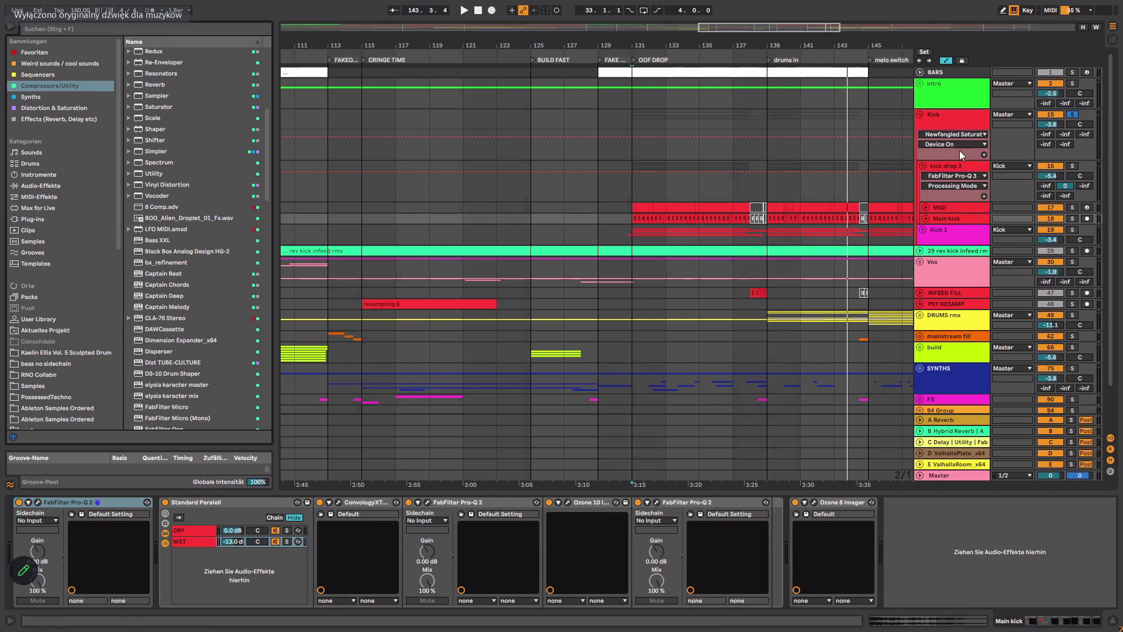
pyautogui.click(963, 118)
pyautogui.click(961, 166)
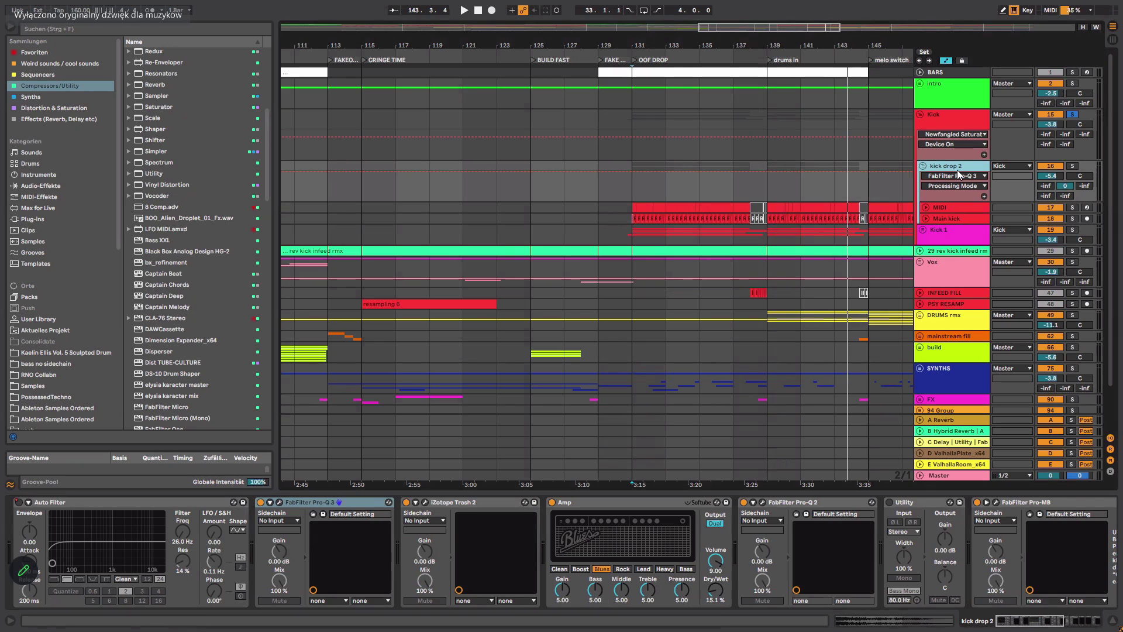
pyautogui.click(921, 166)
pyautogui.click(923, 167)
pyautogui.click(923, 166)
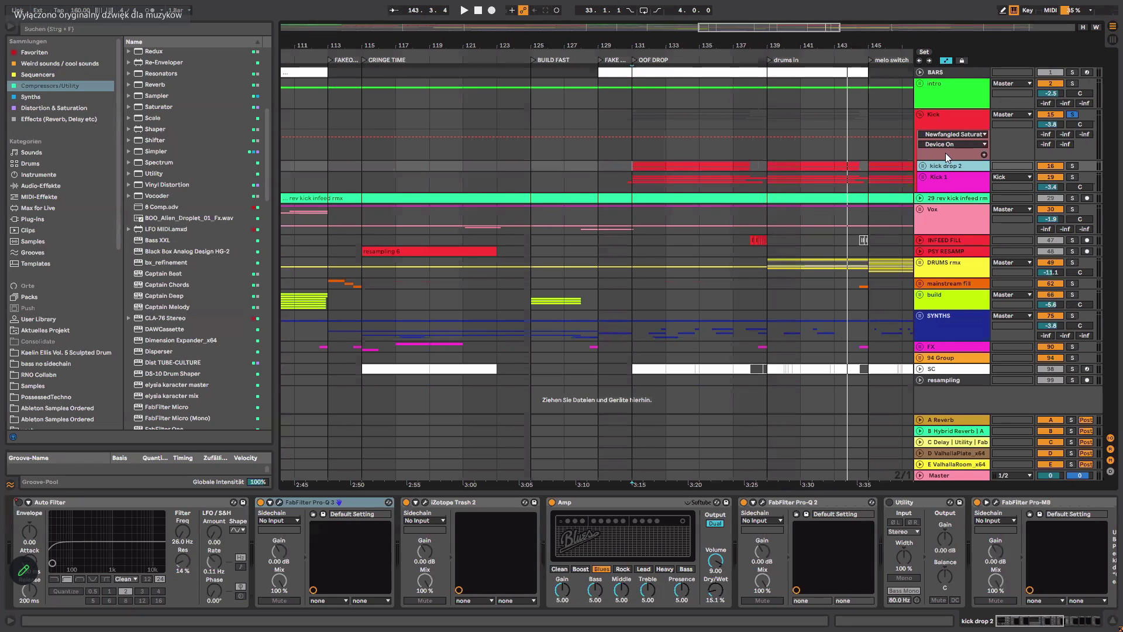
# Load Ohmicide from the Distortion & Saturation collection onto kick drop 2.
pyautogui.scroll(-5, 219, 111)
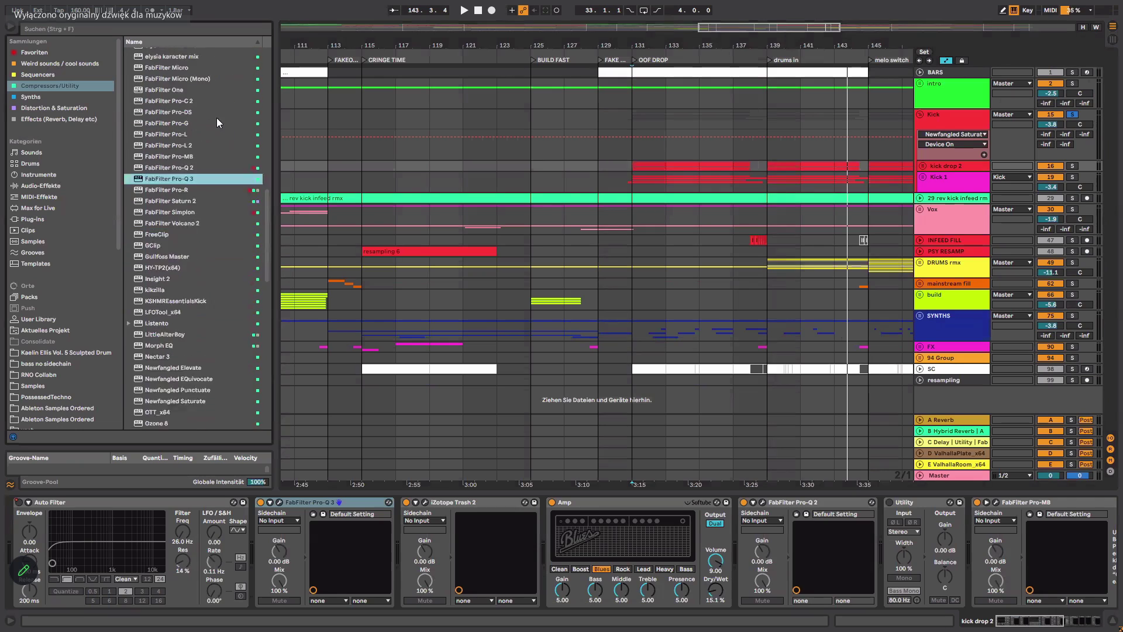
pyautogui.click(52, 108)
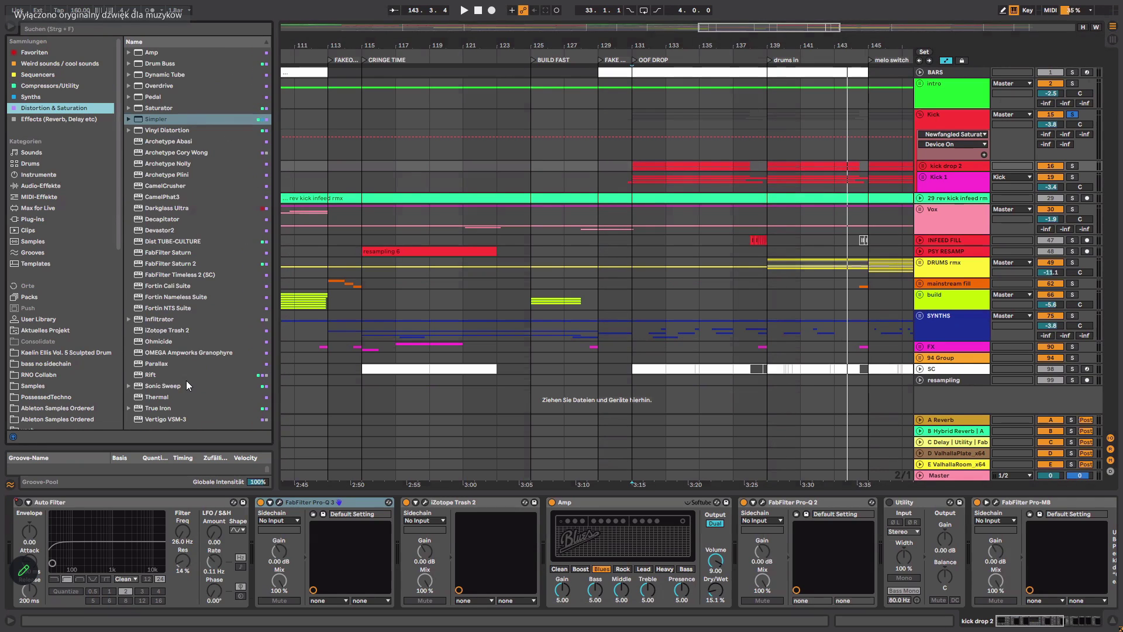
pyautogui.click(160, 309)
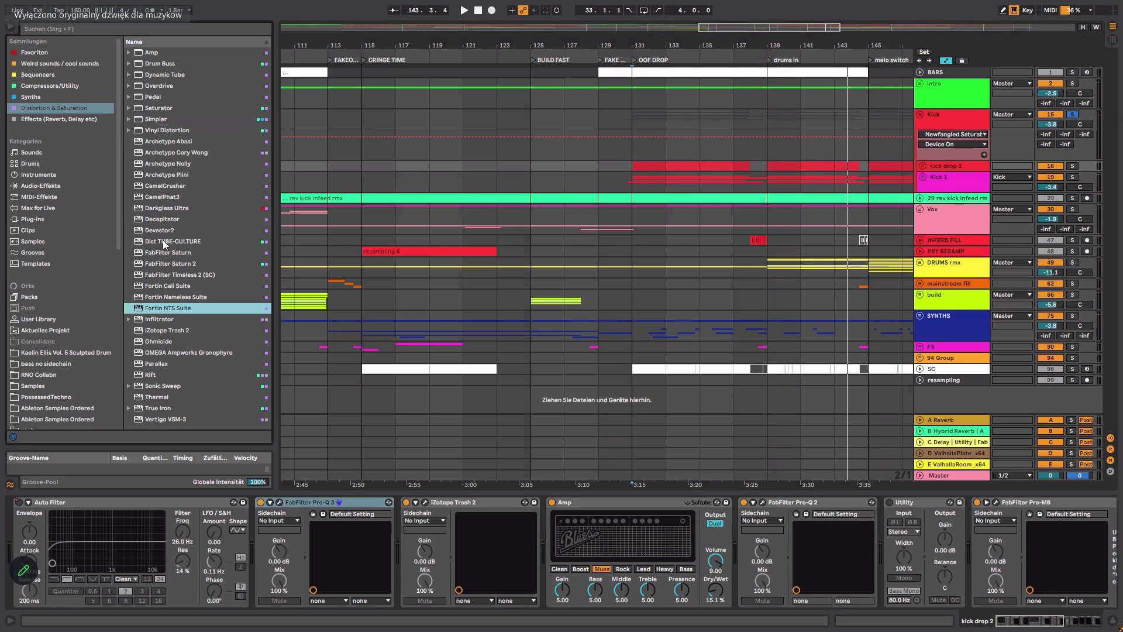
pyautogui.doubleClick(158, 341)
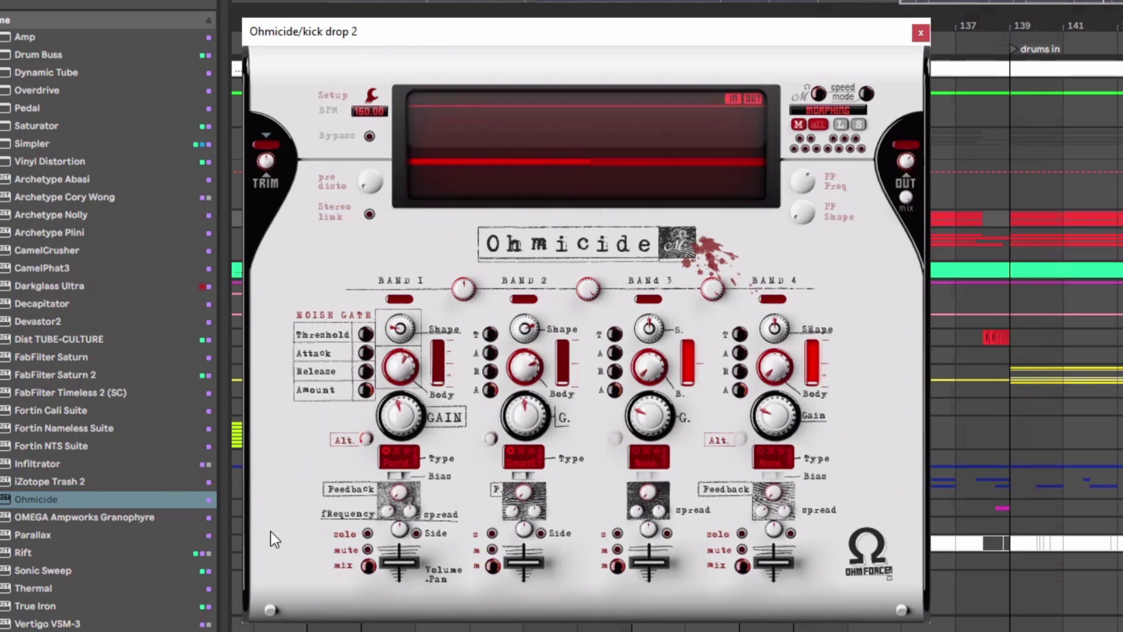
# Set Ohmicide's distortion gain to -19.3 dB on band 1 and +50.0 dB on band 2, auditioning from bar 131 at OOF DROP.
pyautogui.moveTo(400, 415); pyautogui.dragTo(400, 444)
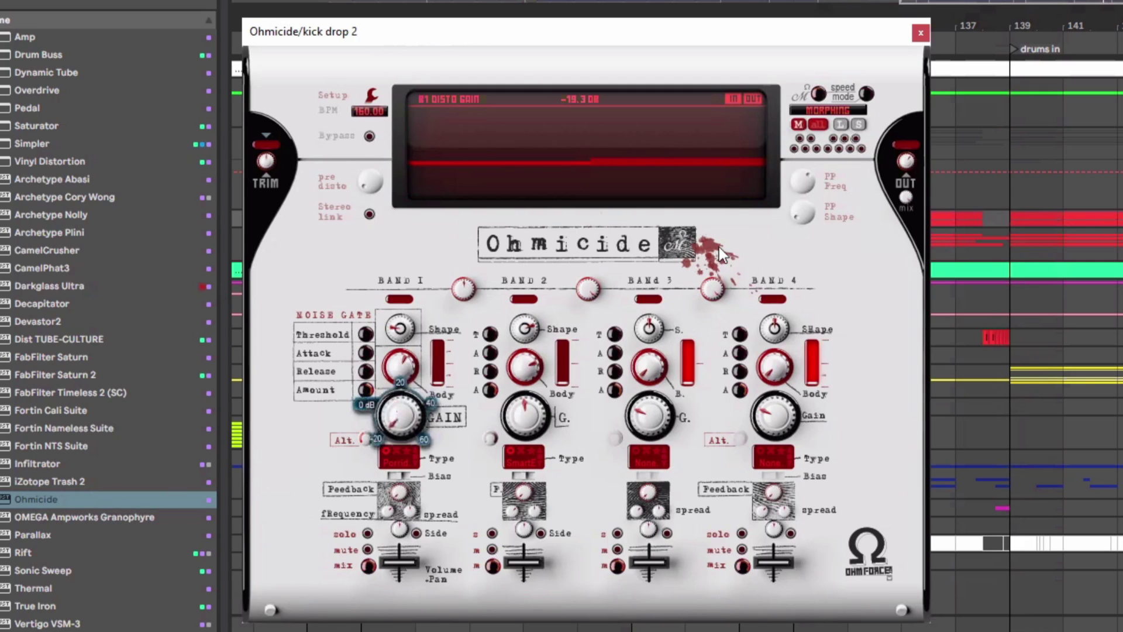
pyautogui.moveTo(772, 43); pyautogui.dragTo(482, 90)
pyautogui.click(798, 247)
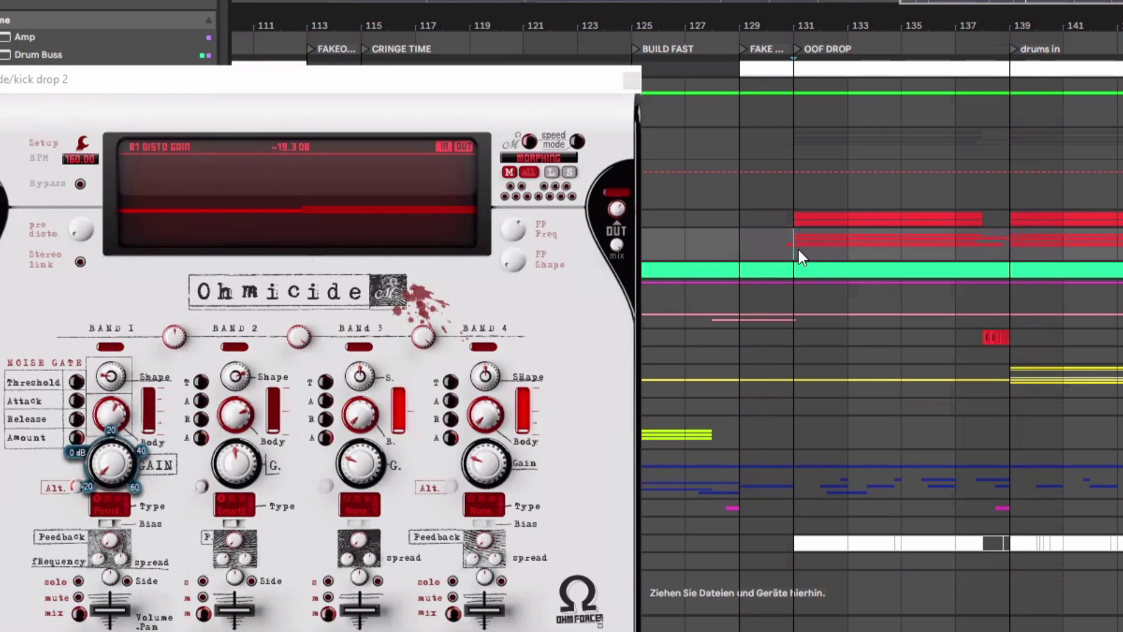
pyautogui.press('space')
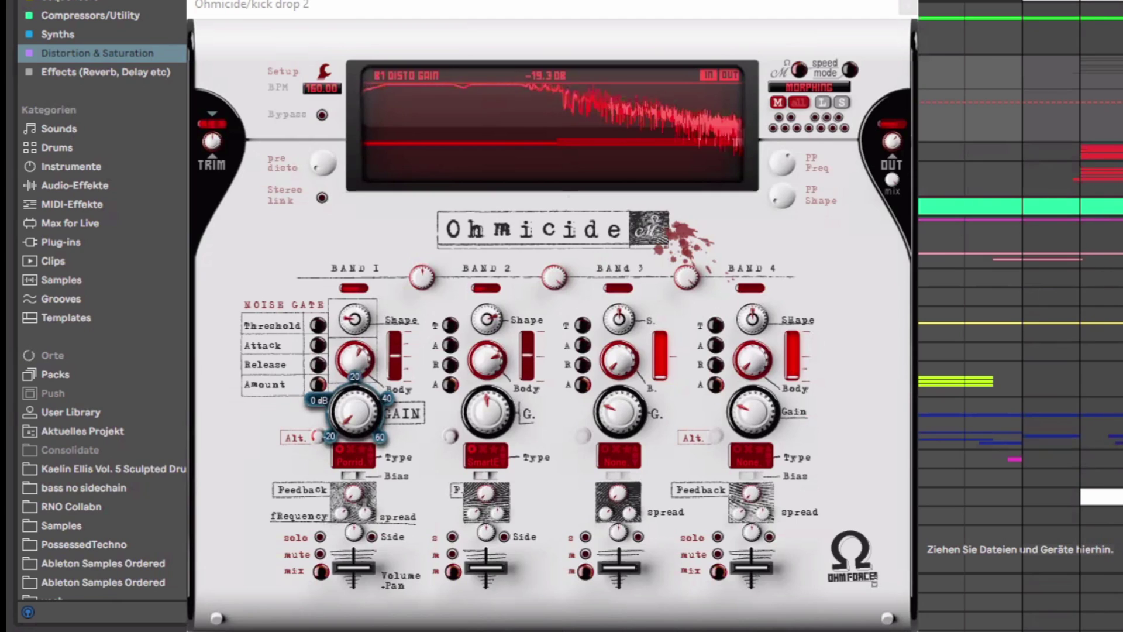
pyautogui.click(1116, 151)
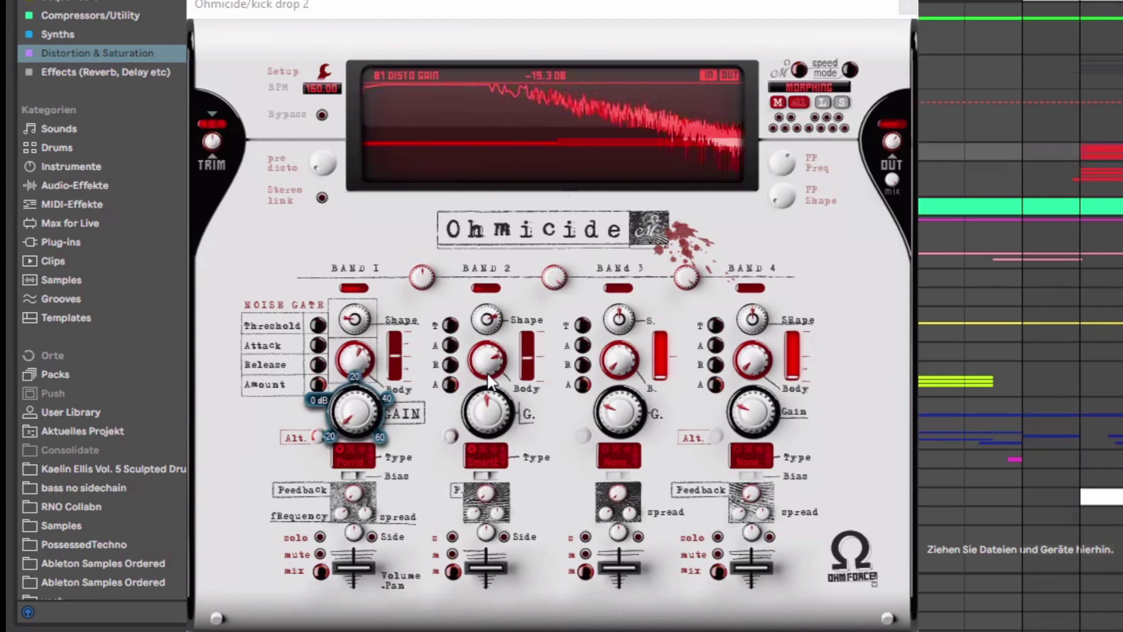
pyautogui.moveTo(486, 435); pyautogui.dragTo(514, 530)
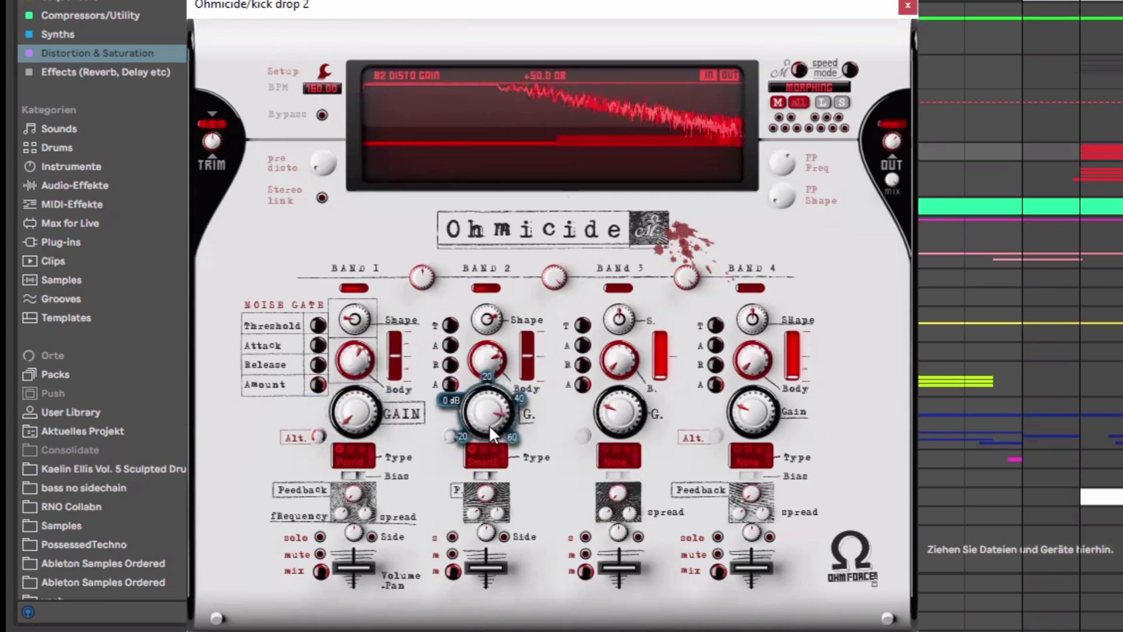
# Set Ohmicide's distortion gain to -12.4 dB on band 1 and +28.0 dB on band 2, and close the plugin window.
pyautogui.moveTo(356, 417)
pyautogui.mouseDown()
pyautogui.moveTo(359, 318)
pyautogui.moveTo(356, 462)
pyautogui.moveTo(355, 409)
pyautogui.mouseUp()
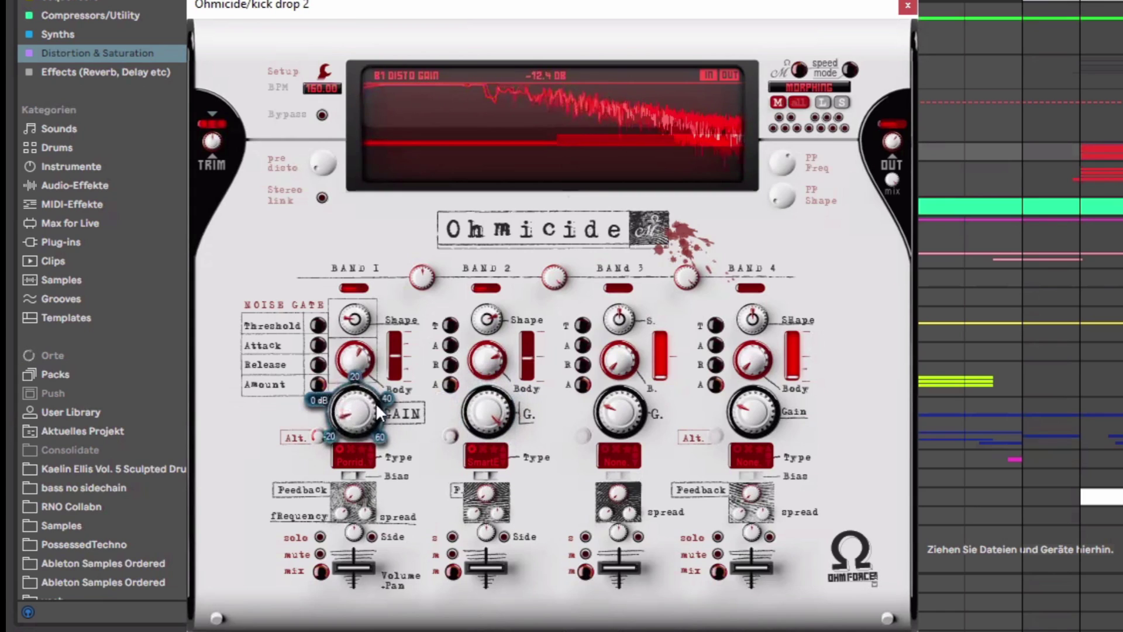
pyautogui.hotkey('alt', 'space')
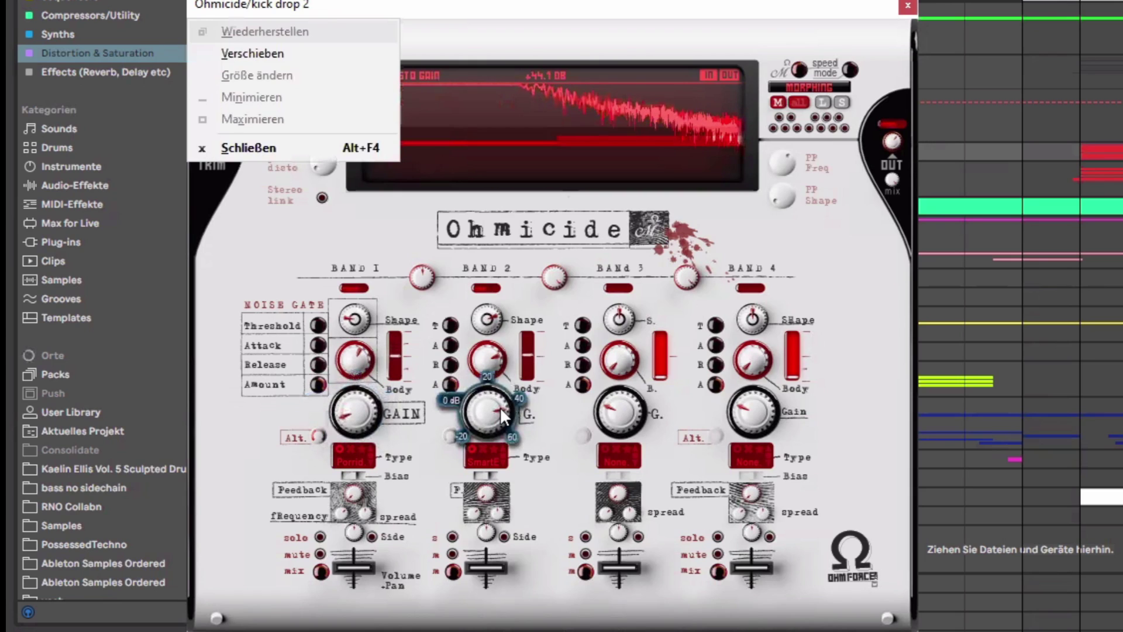
pyautogui.moveTo(501, 415); pyautogui.dragTo(487, 445)
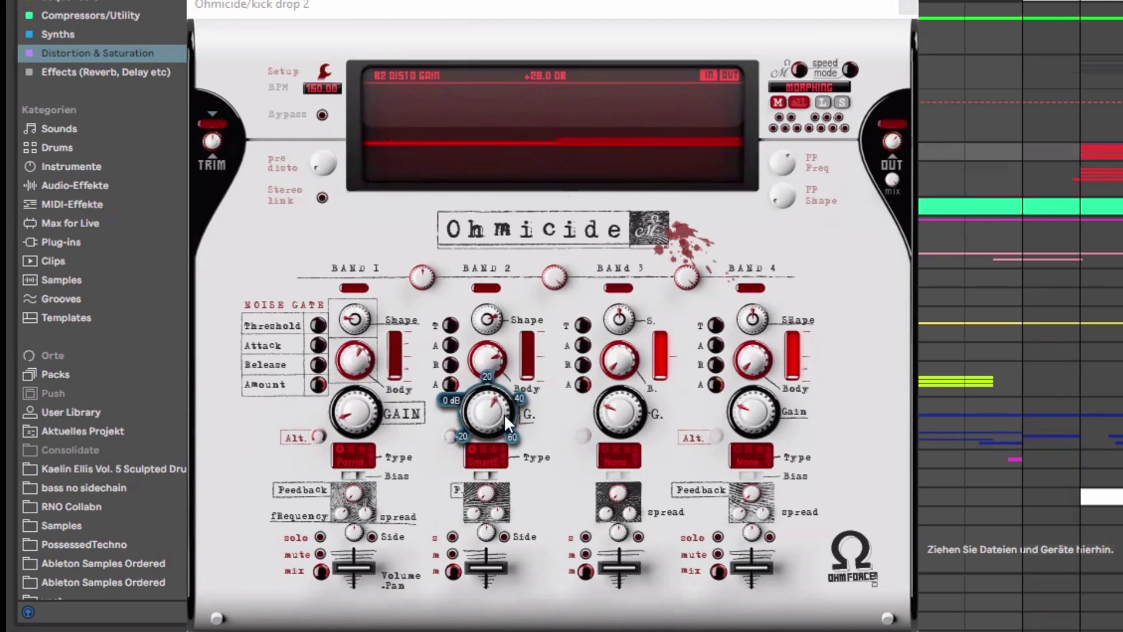
pyautogui.click(479, 405)
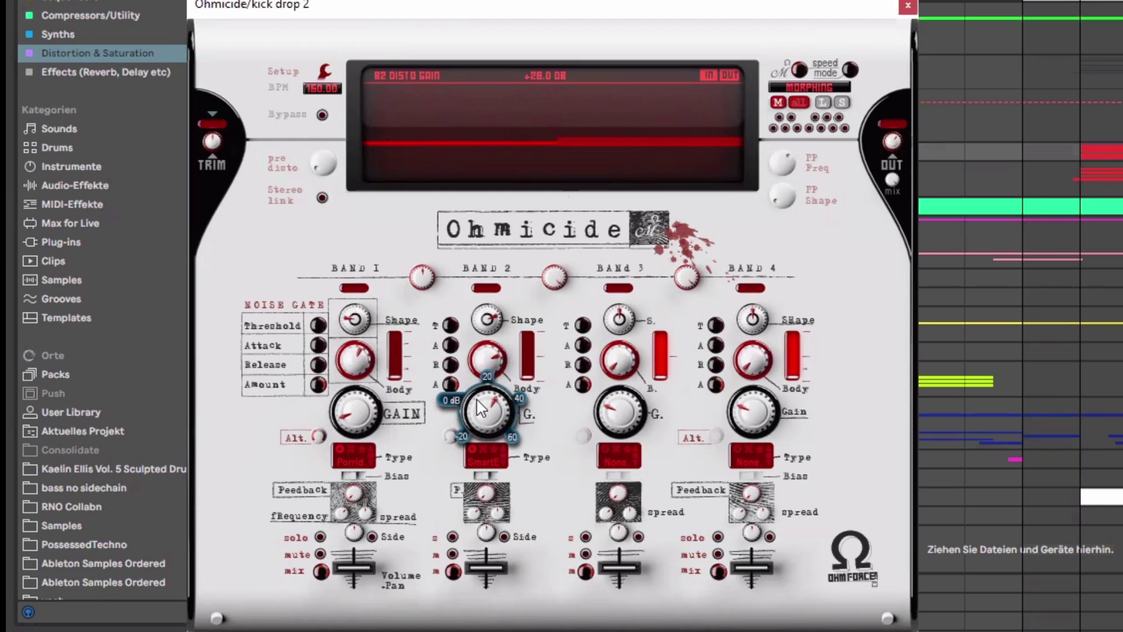
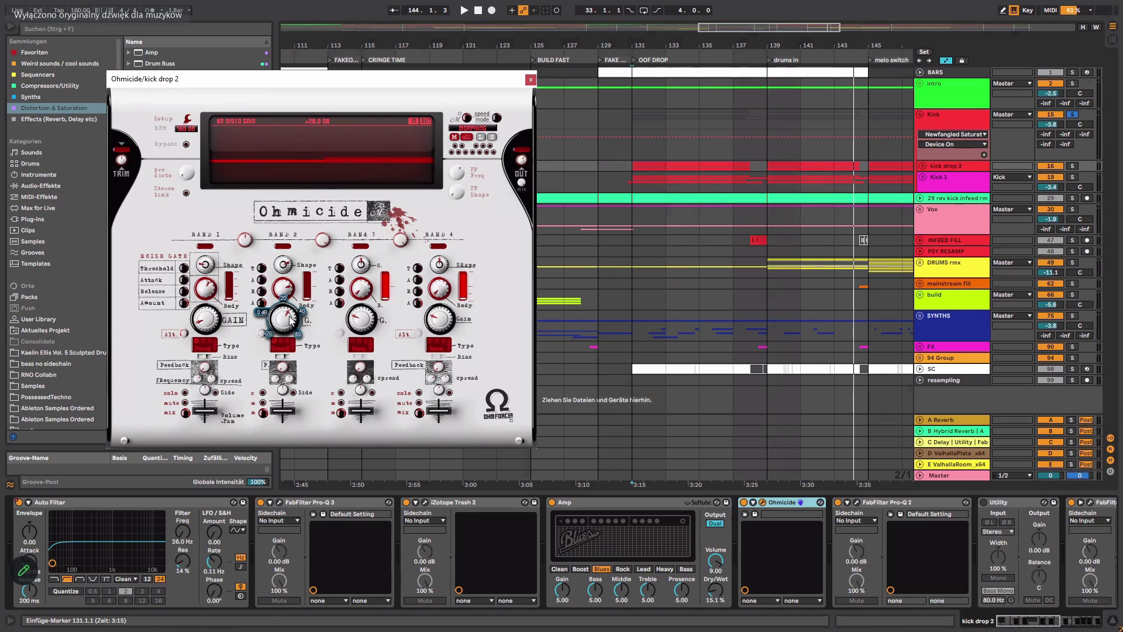
pyautogui.click(530, 79)
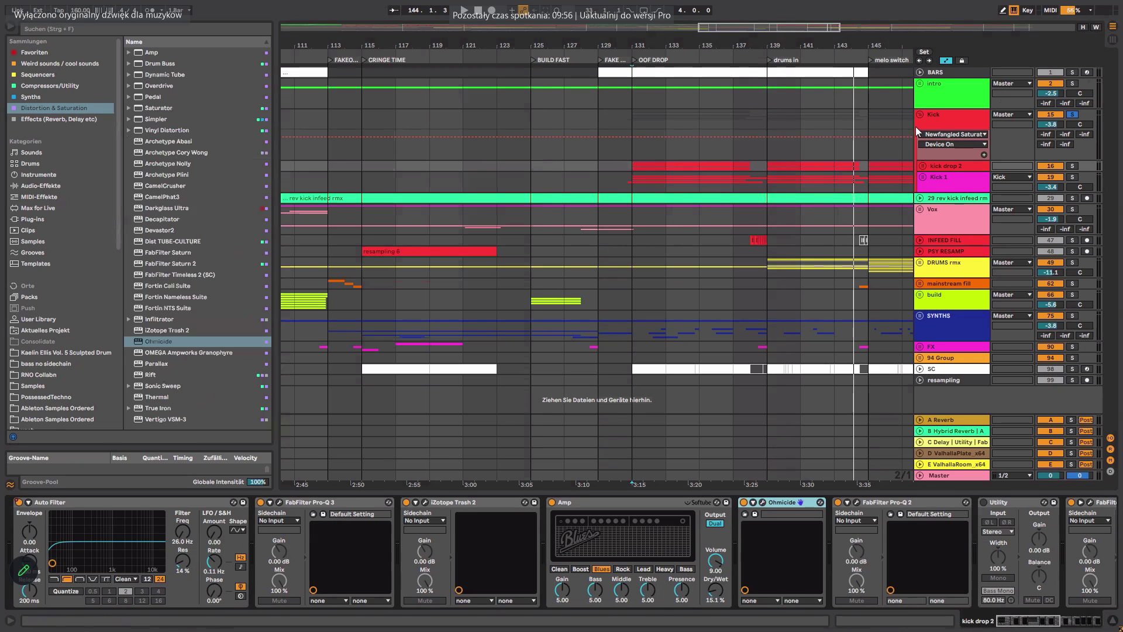
# Review the effect chains of the Kick group and kick drop 2, leaving the Kick group folded.
pyautogui.click(920, 114)
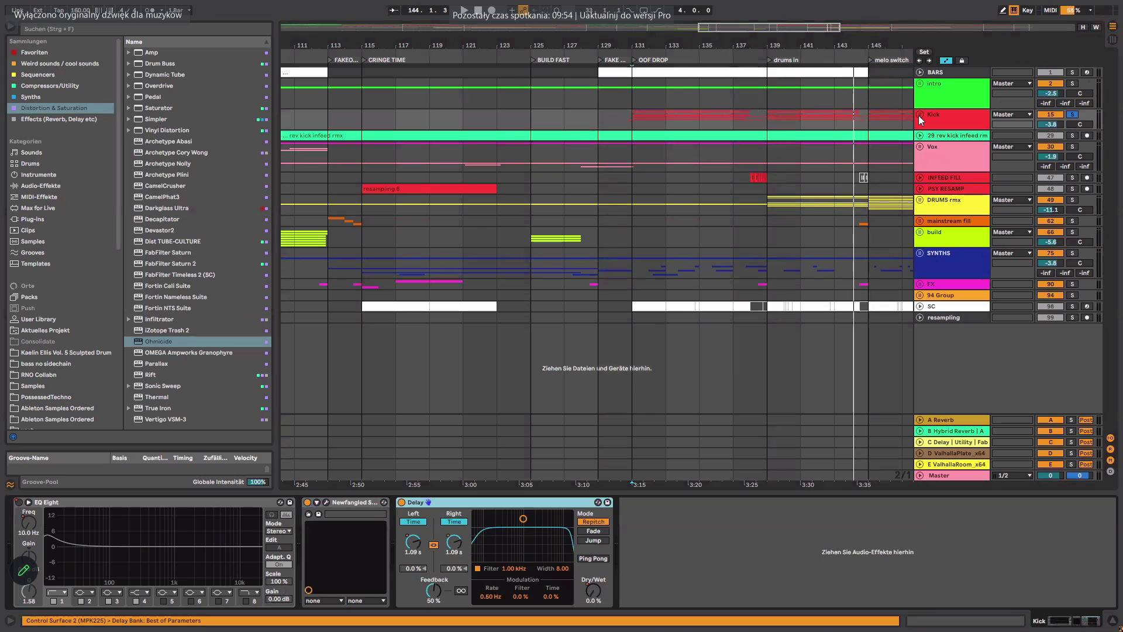
pyautogui.click(920, 114)
pyautogui.click(919, 114)
pyautogui.click(919, 114)
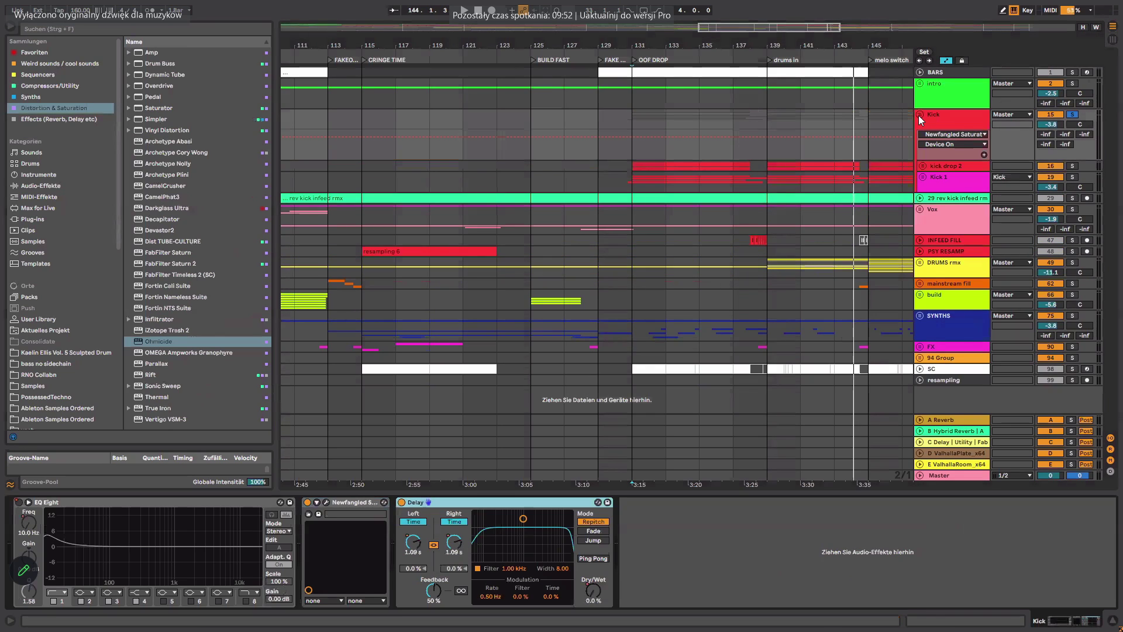
pyautogui.click(919, 114)
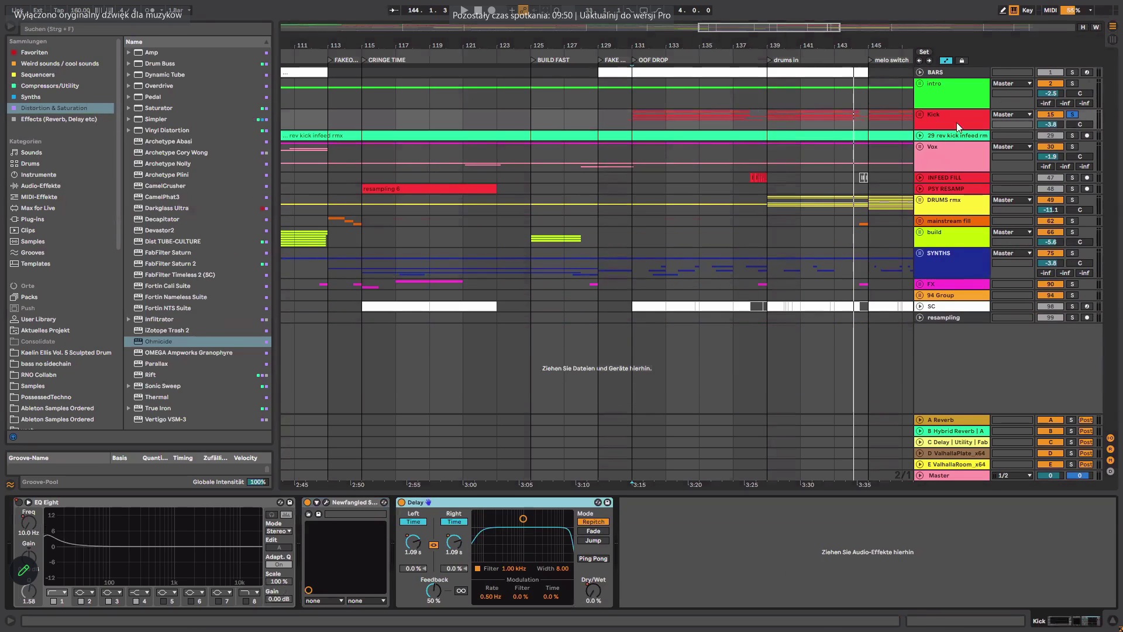
pyautogui.click(920, 114)
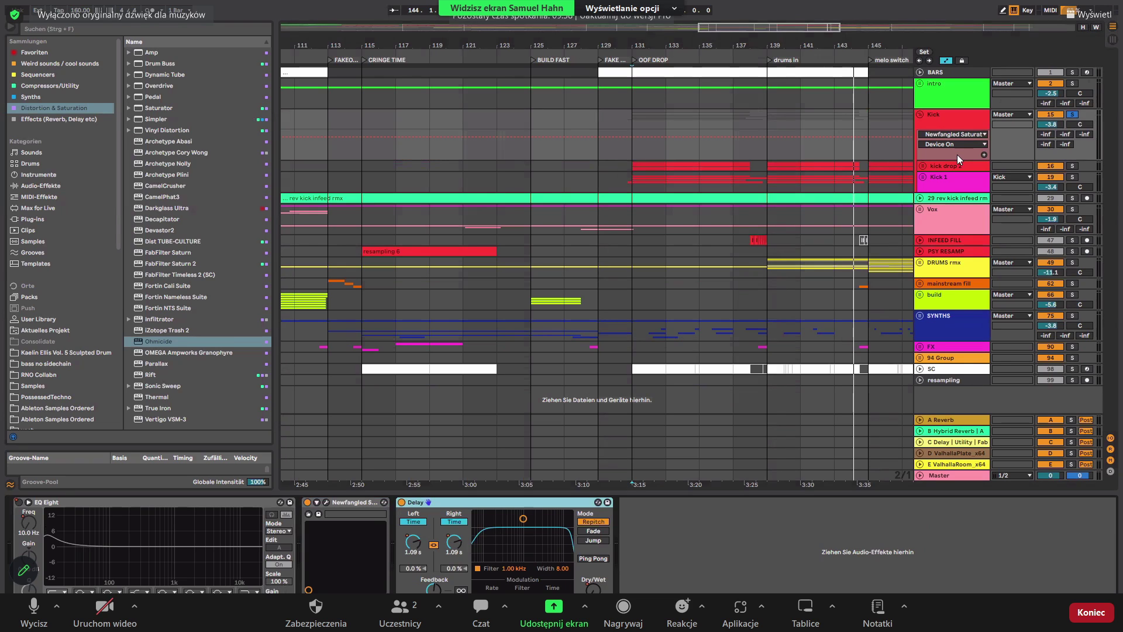
pyautogui.click(941, 163)
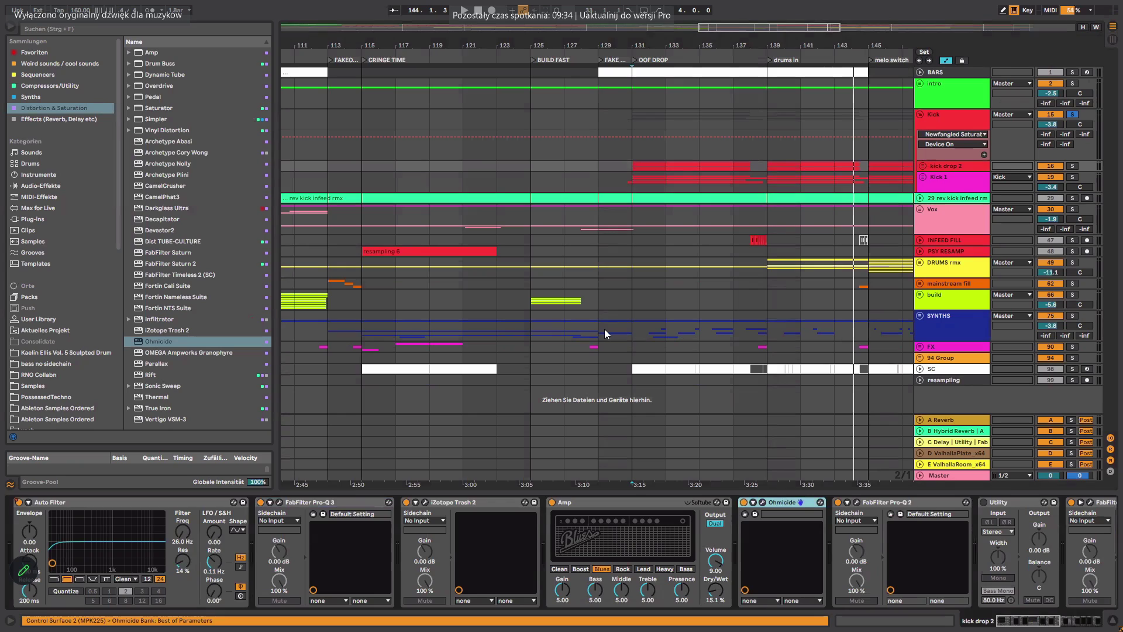
pyautogui.click(934, 165)
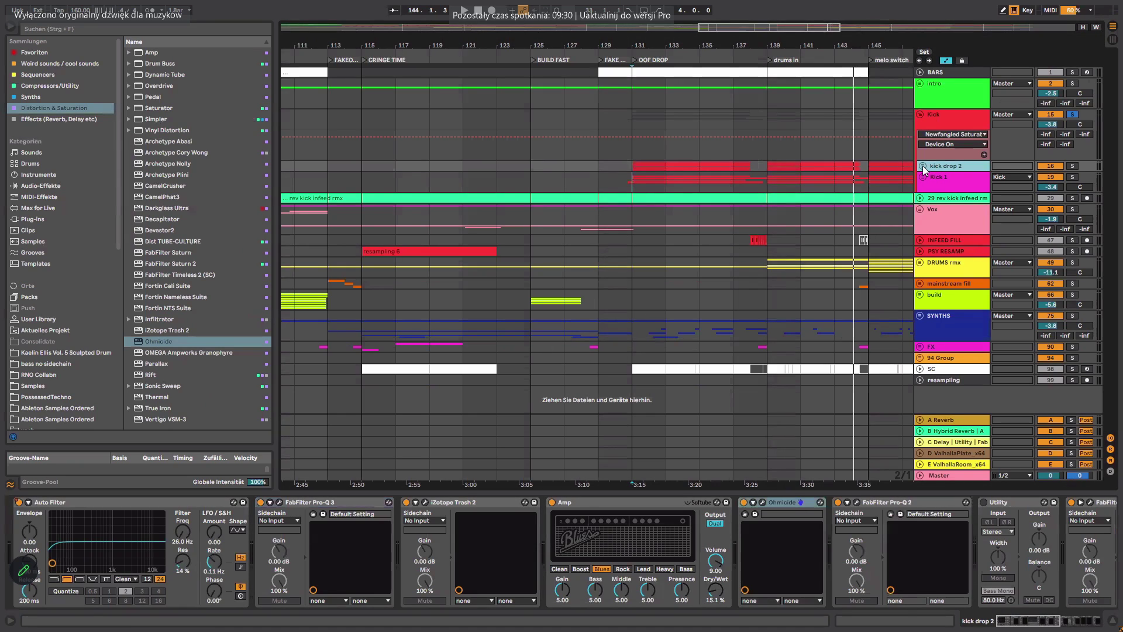
pyautogui.click(932, 116)
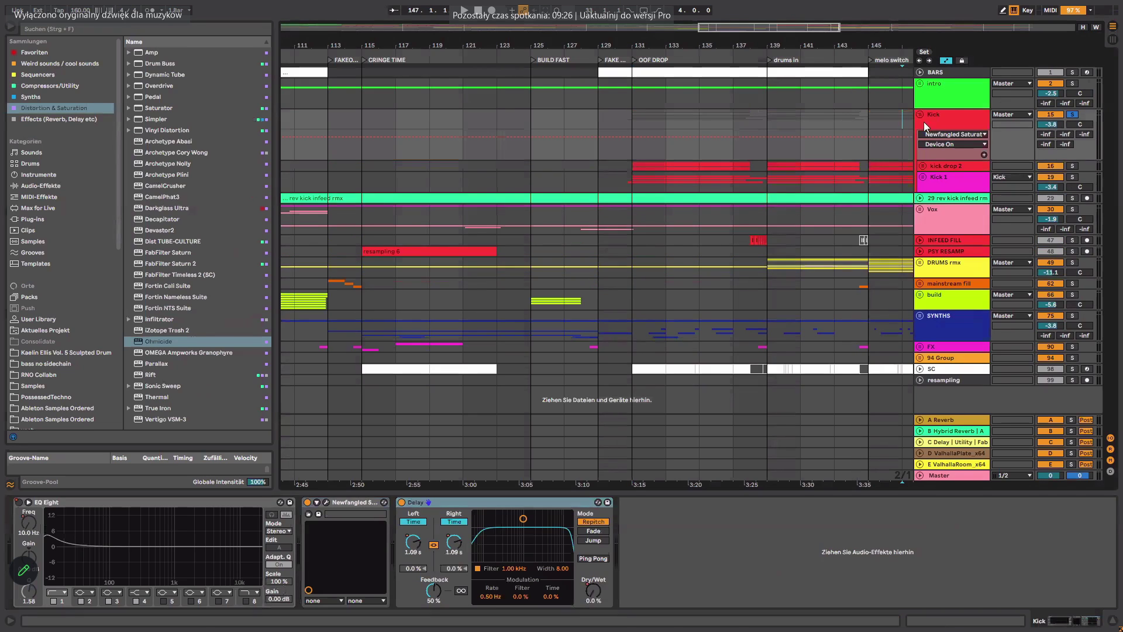
pyautogui.click(950, 164)
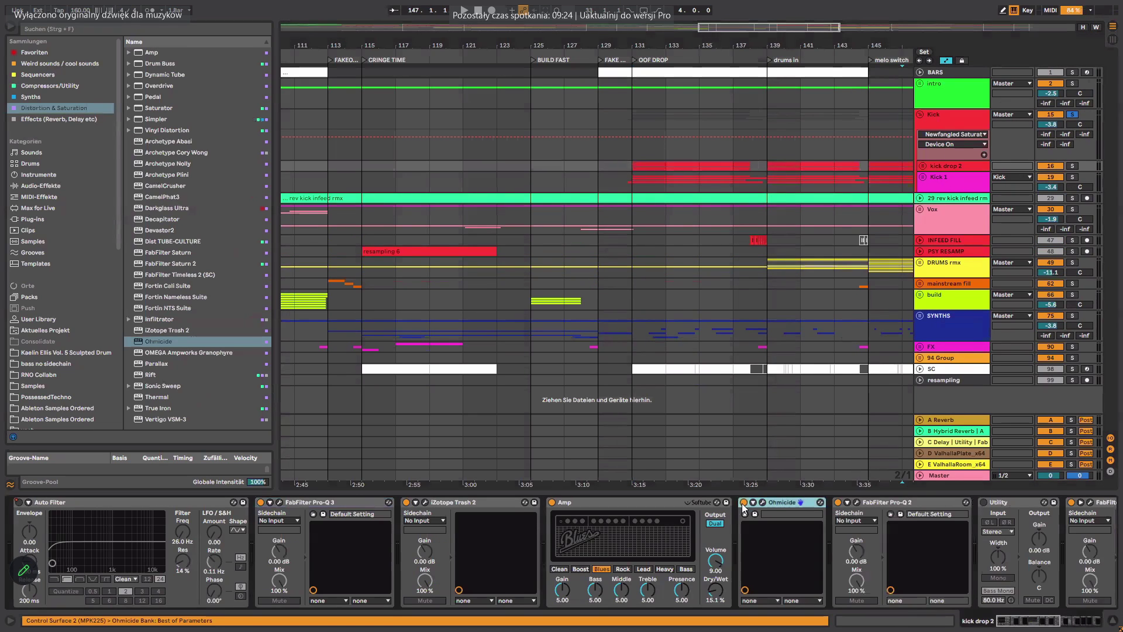
pyautogui.click(919, 114)
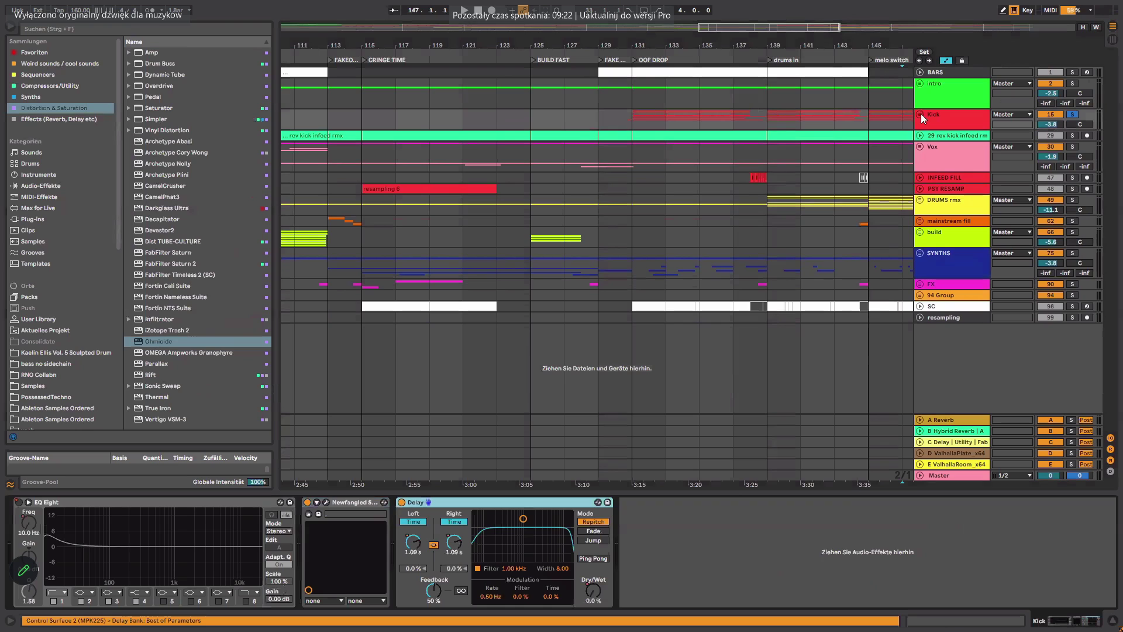
# Copy the first one-beat kick hit at OOF DROP, bar 131, to bar 129 across kick drop 2 and Kick 1.
pyautogui.rightClick(558, 126)
pyautogui.click(571, 213)
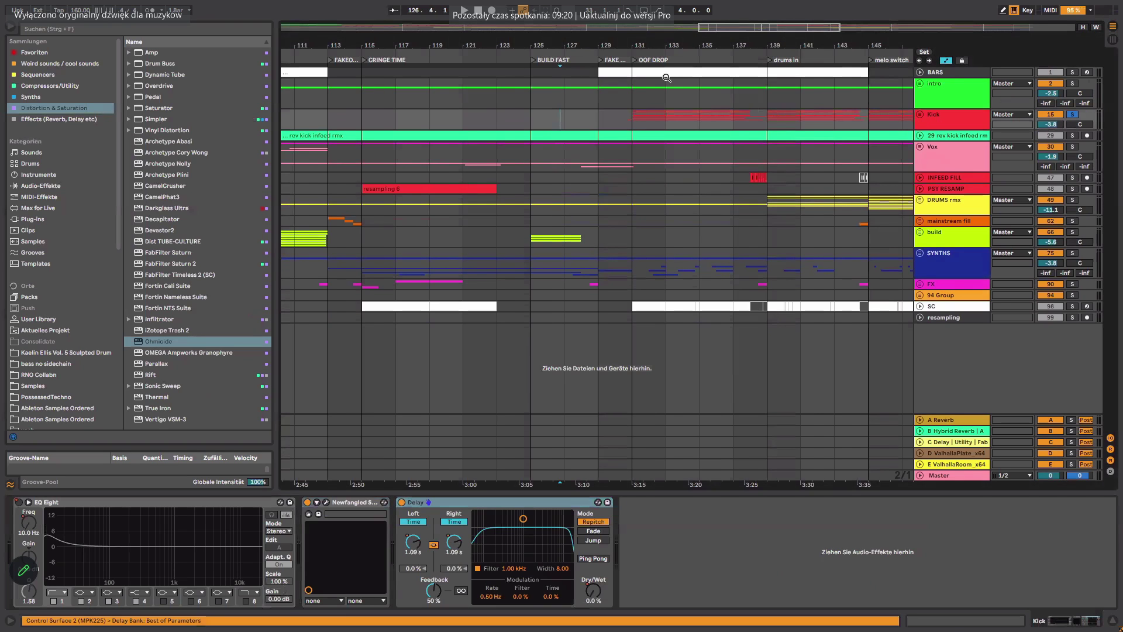
pyautogui.moveTo(751, 28); pyautogui.dragTo(779, 36)
pyautogui.click(788, 28)
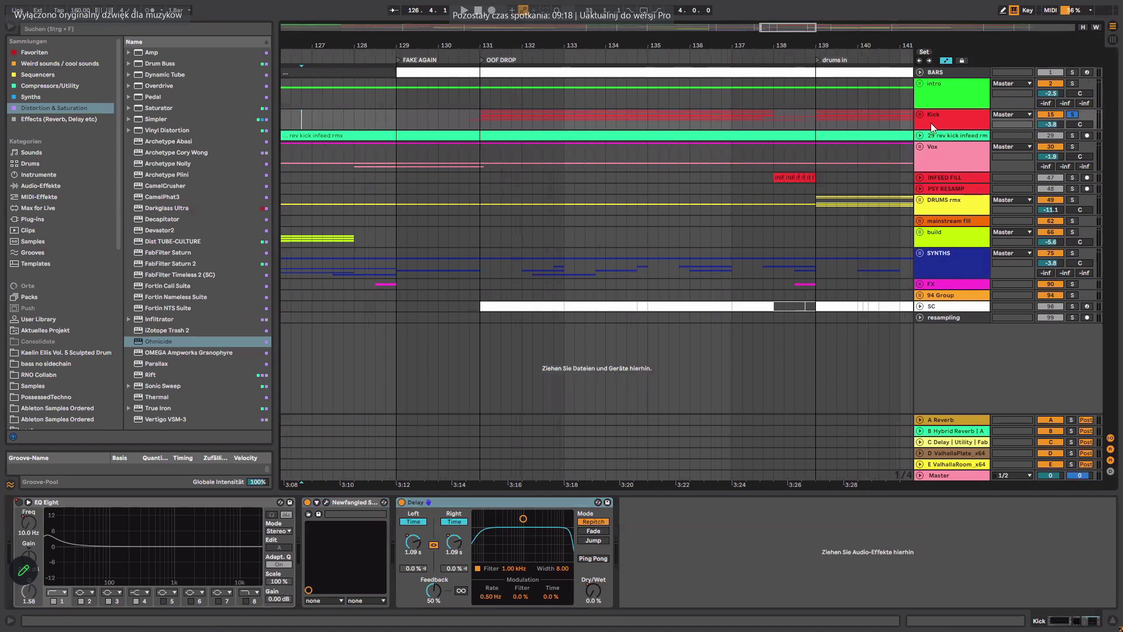
pyautogui.click(920, 114)
pyautogui.moveTo(492, 183); pyautogui.dragTo(472, 159)
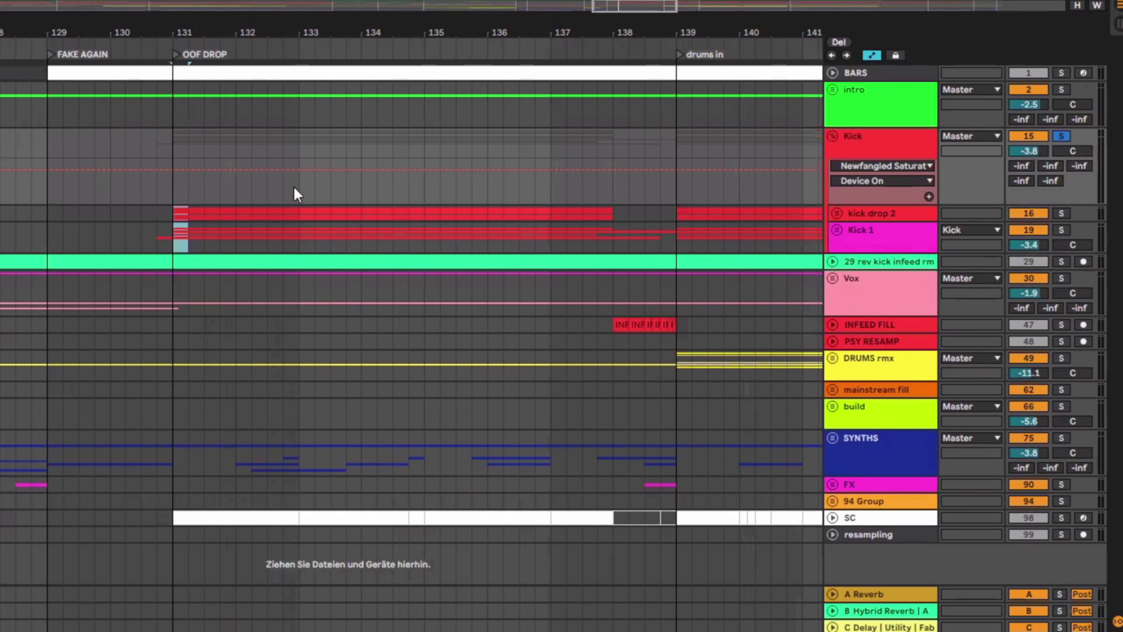
pyautogui.click(837, 213)
pyautogui.moveTo(189, 276); pyautogui.dragTo(52, 277)
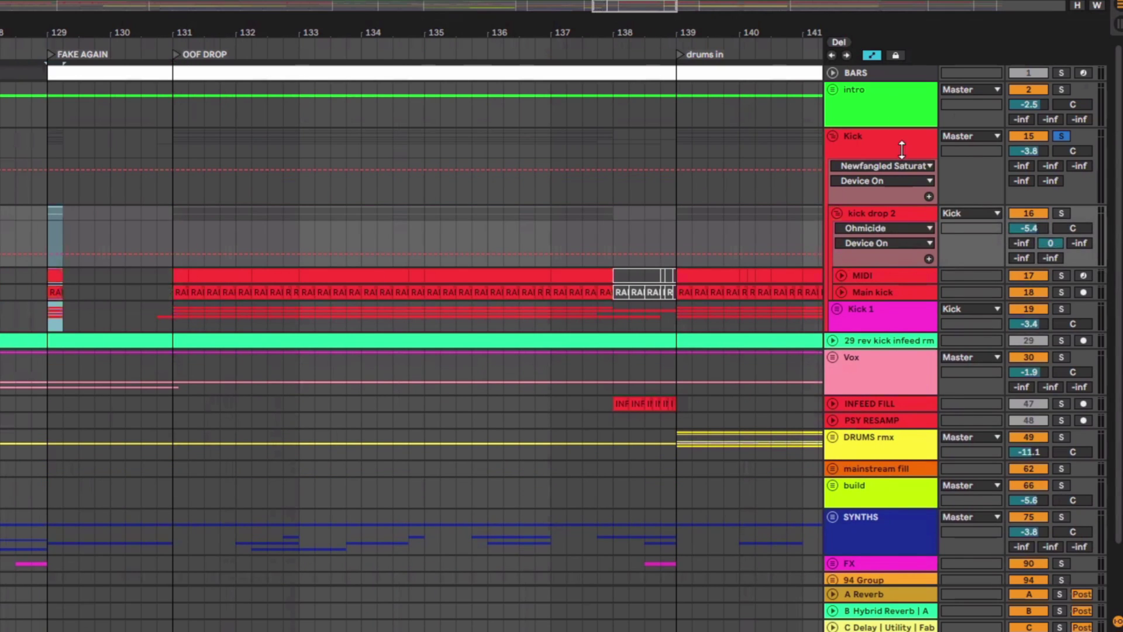
# Insert an audio track below the folded Kick group with Resampling as input, arm it, and solo both it and Kick.
pyautogui.click(839, 135)
pyautogui.click(841, 138)
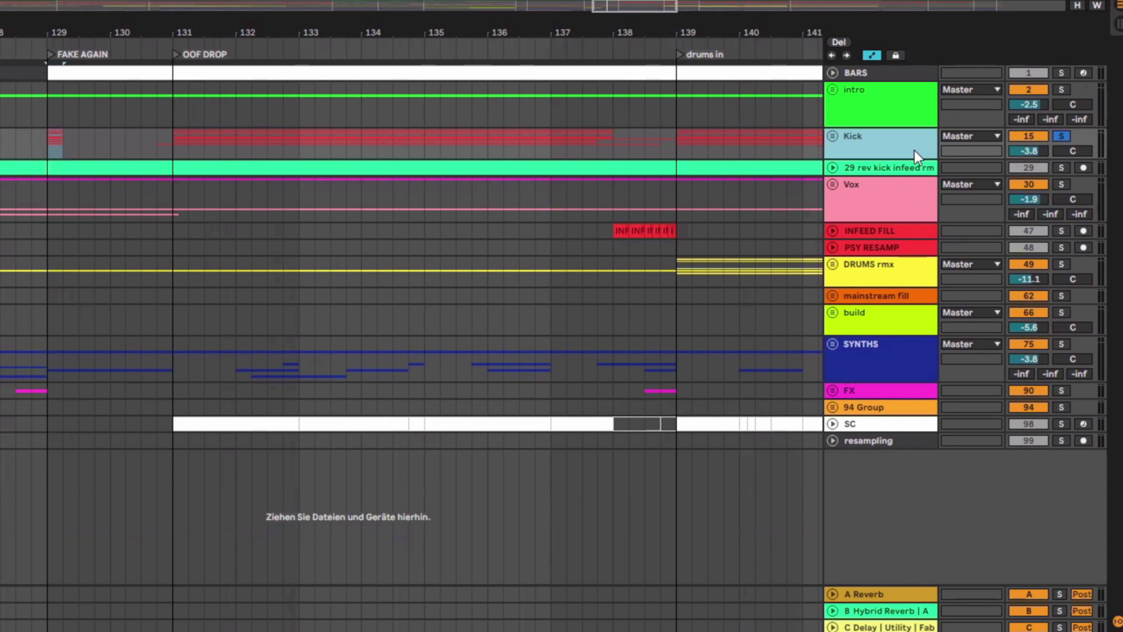
pyautogui.hotkey('ctrl', 't')
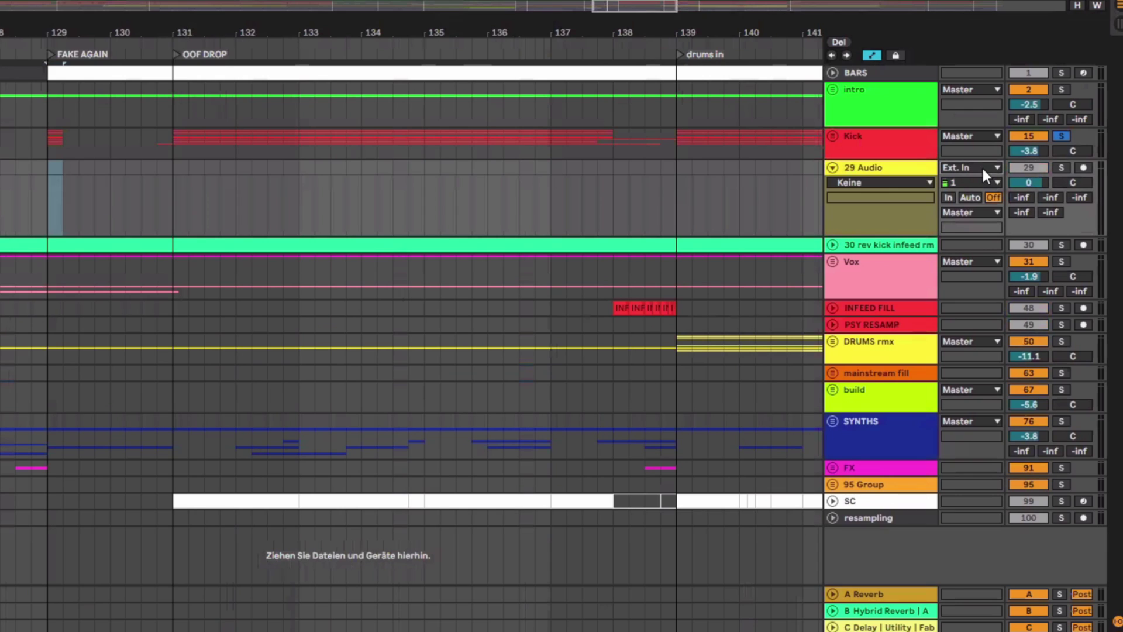
pyautogui.click(973, 167)
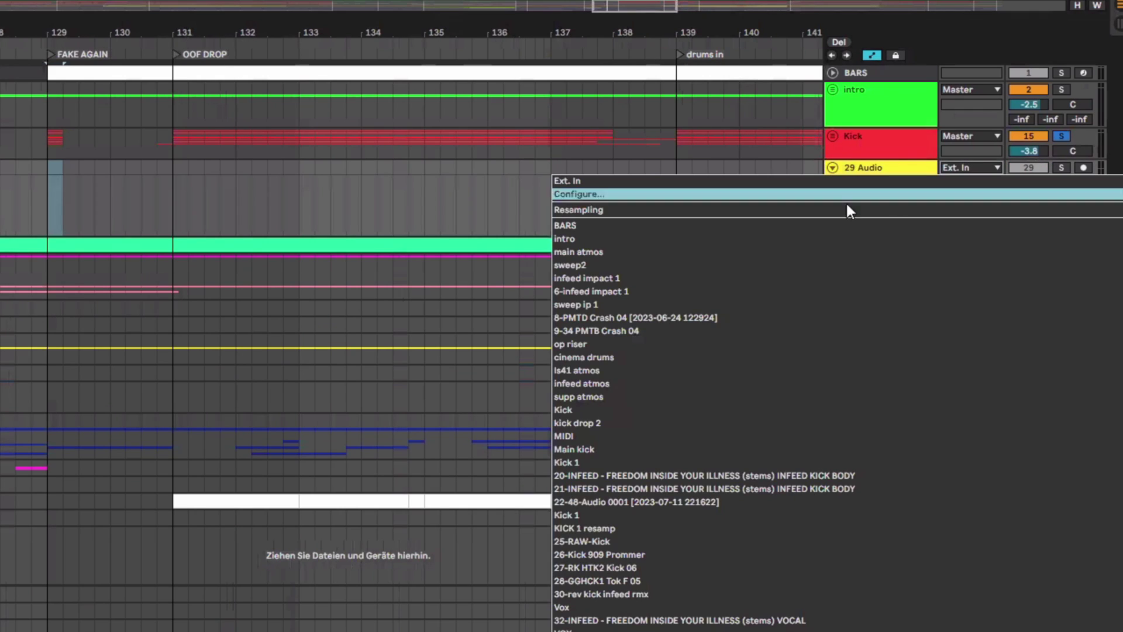
pyautogui.press('Escape')
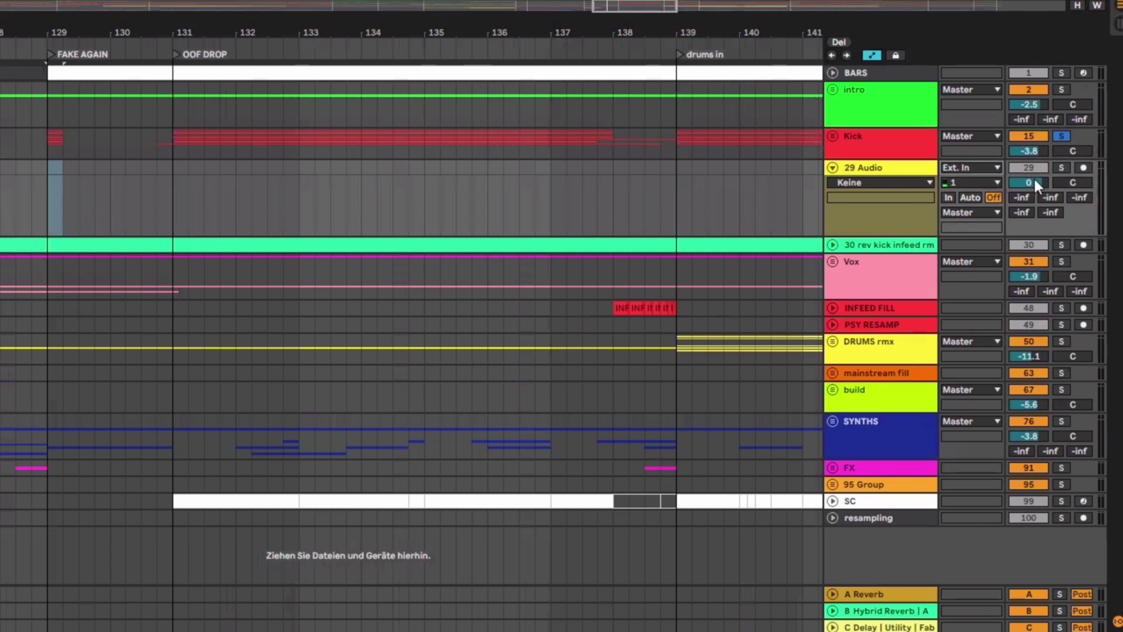
pyautogui.click(1060, 167)
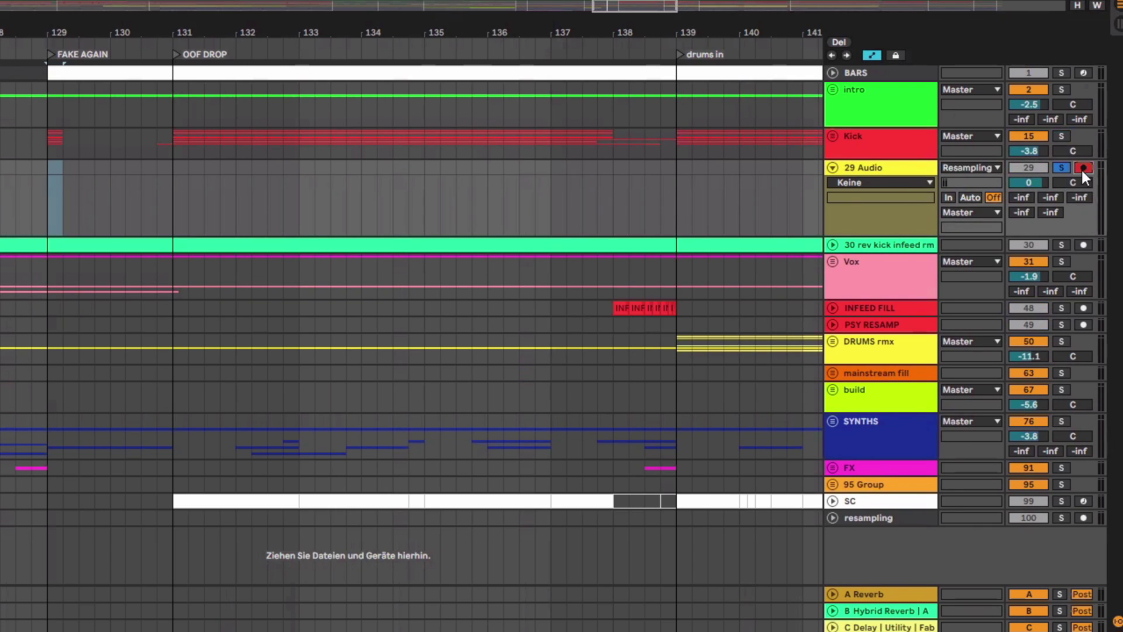
pyautogui.click(1061, 135)
# Set the new audio track's input to Kick, Post Mixer, and record the copied kick hit from bar 129.
pyautogui.moveTo(175, 175); pyautogui.dragTo(49, 166)
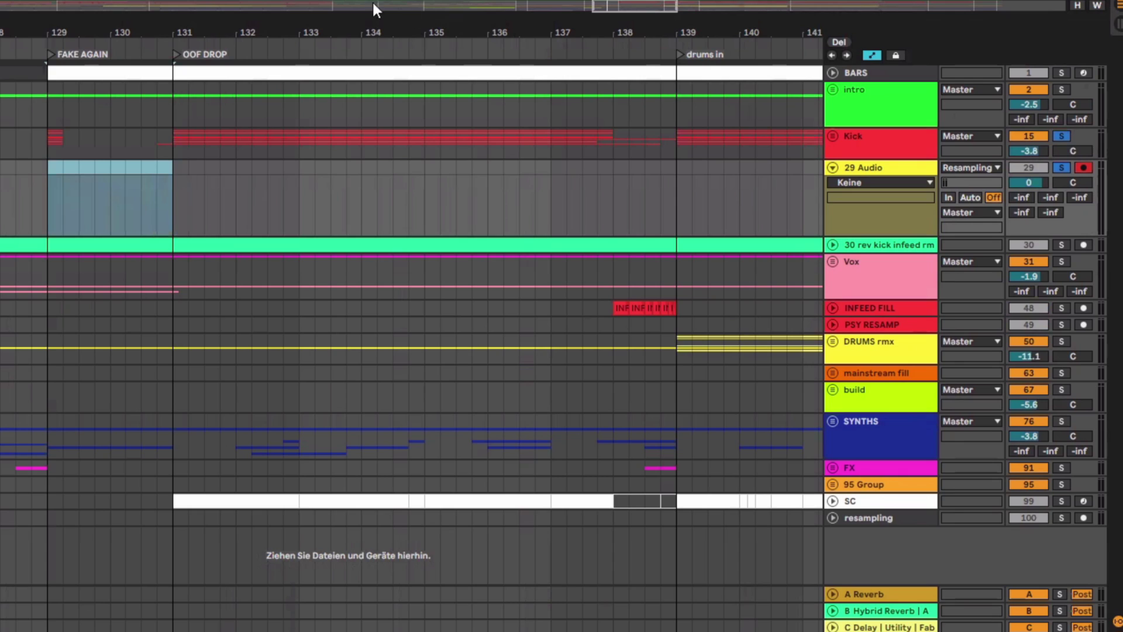
pyautogui.click(966, 168)
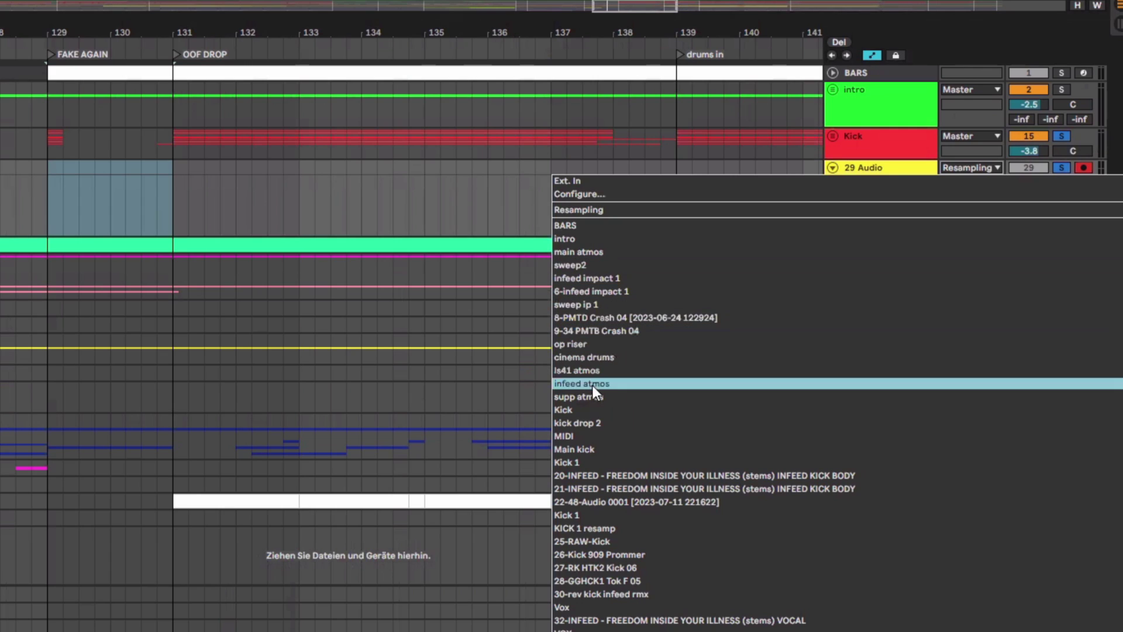
pyautogui.press('Escape')
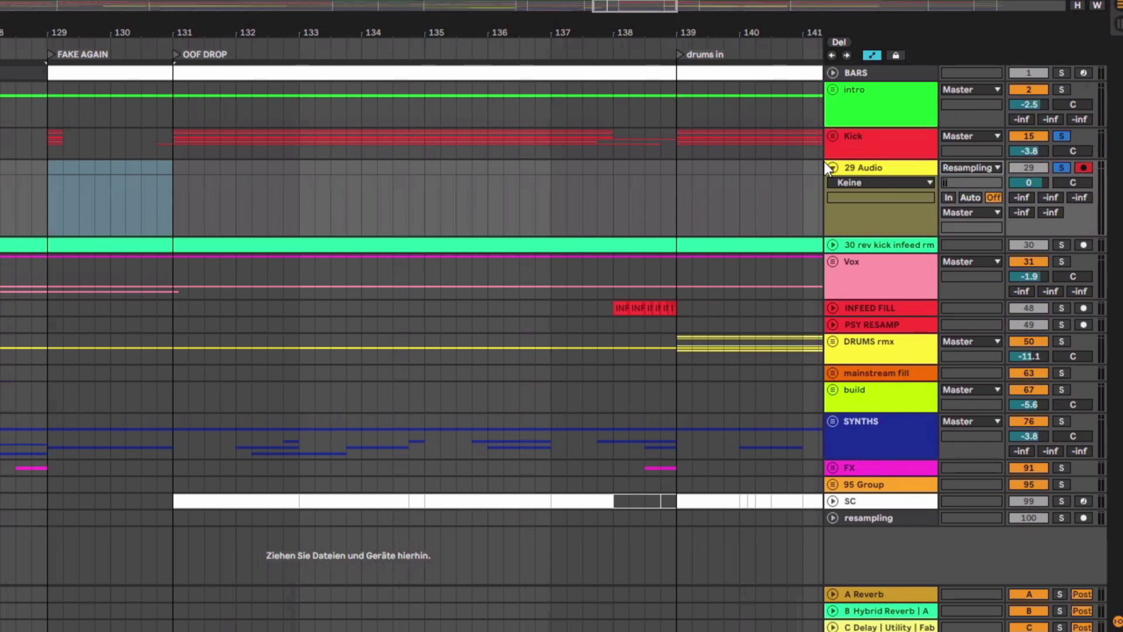
pyautogui.click(220, 168)
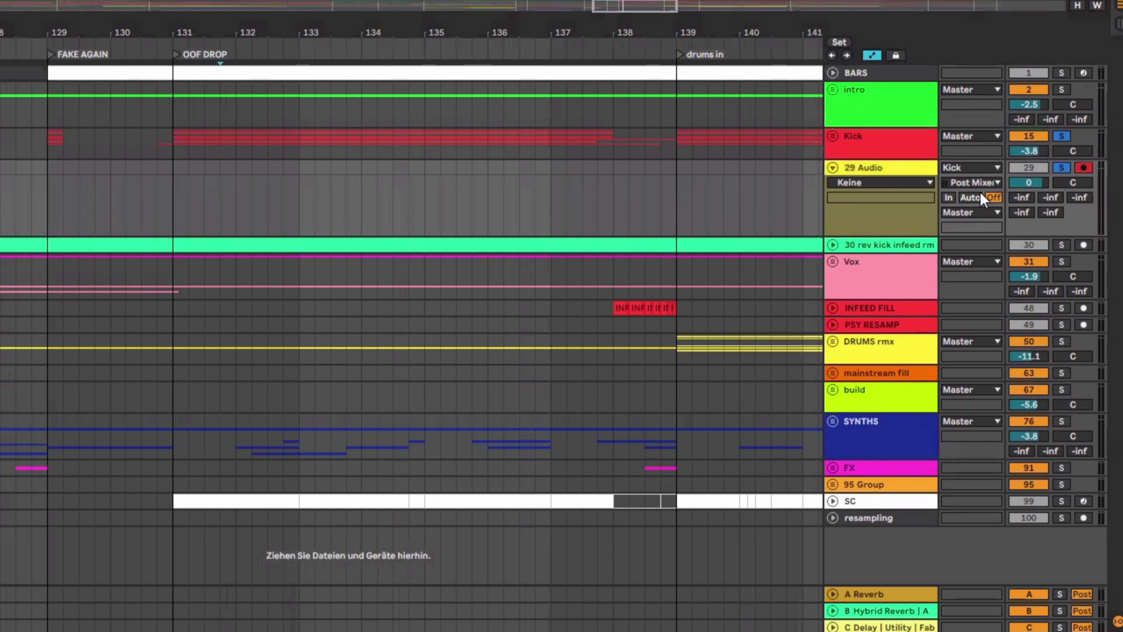
pyautogui.moveTo(171, 176); pyautogui.dragTo(50, 156)
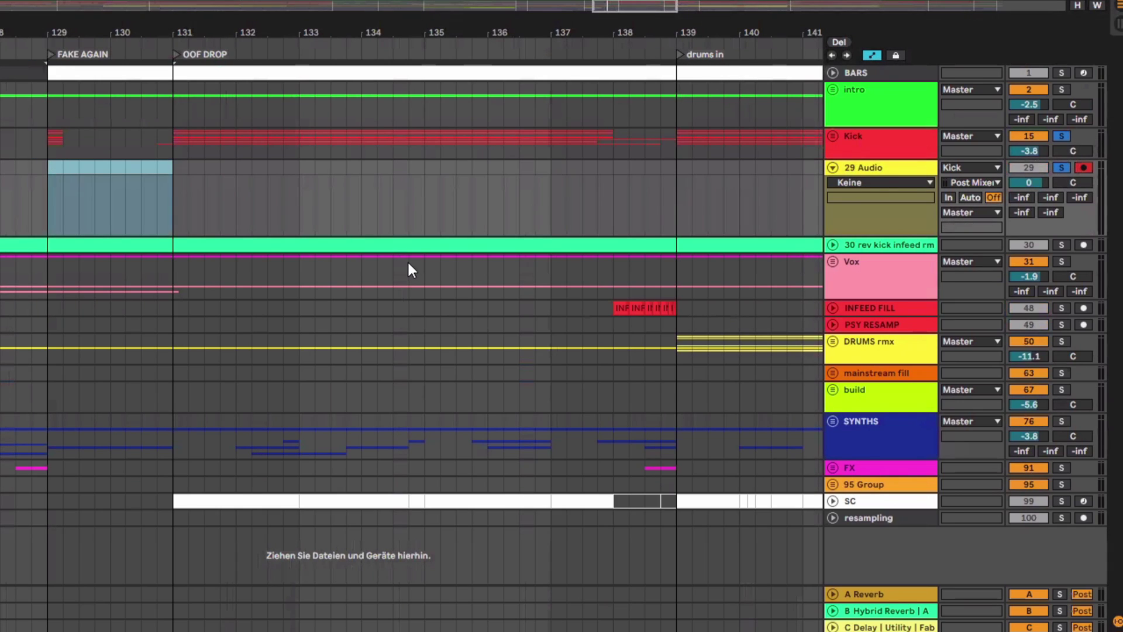
pyautogui.press('F9')
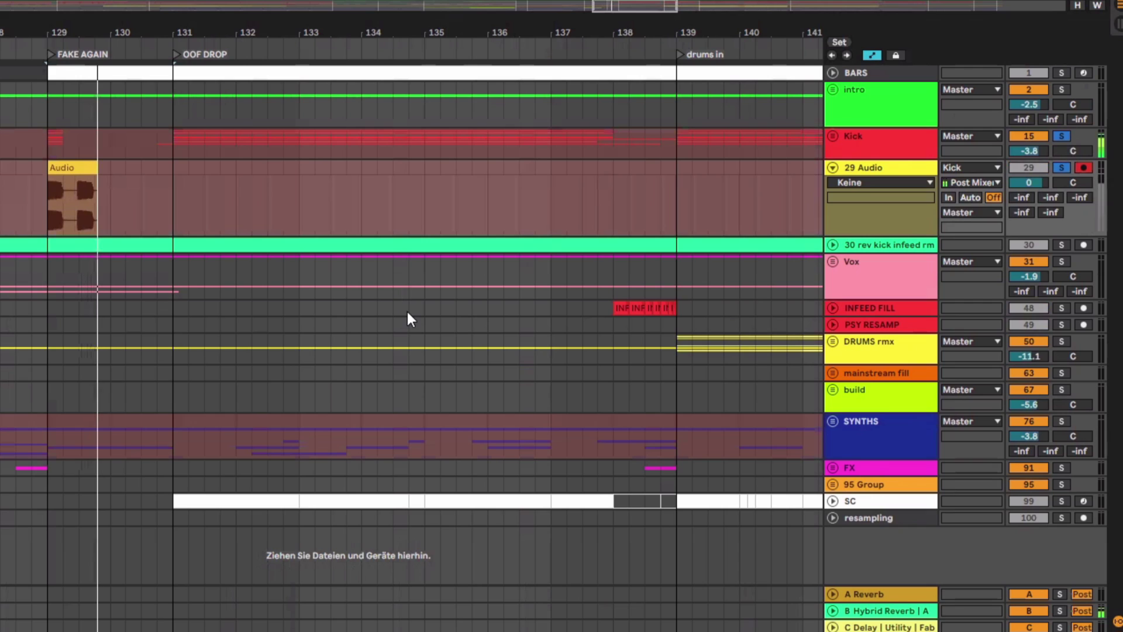
pyautogui.press('space')
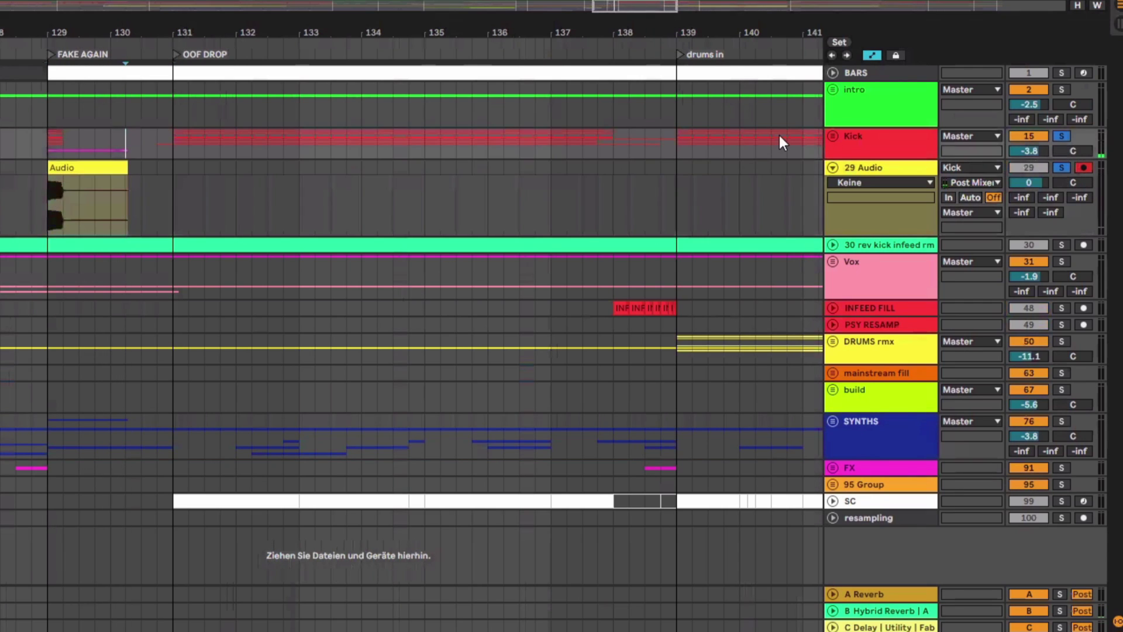
# Load the recorded kick into Simpler on a new MIDI track and deactivate the audio clip at bar 129.
pyautogui.hotkey('ctrl', 'shift', 't')
pyautogui.click(882, 244)
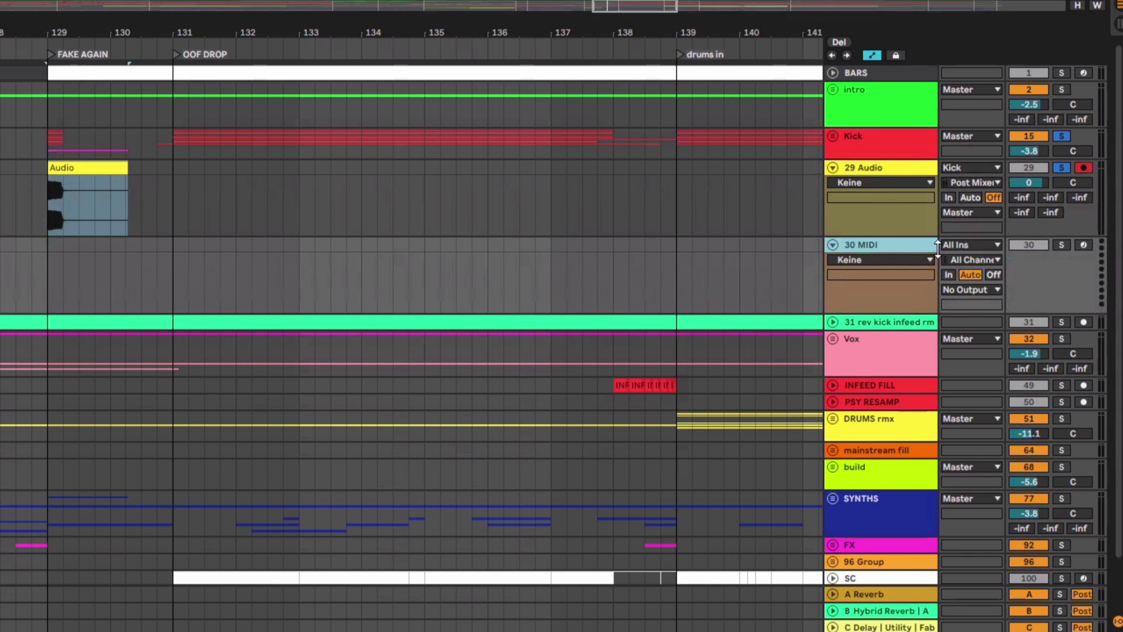
pyautogui.click(142, 371)
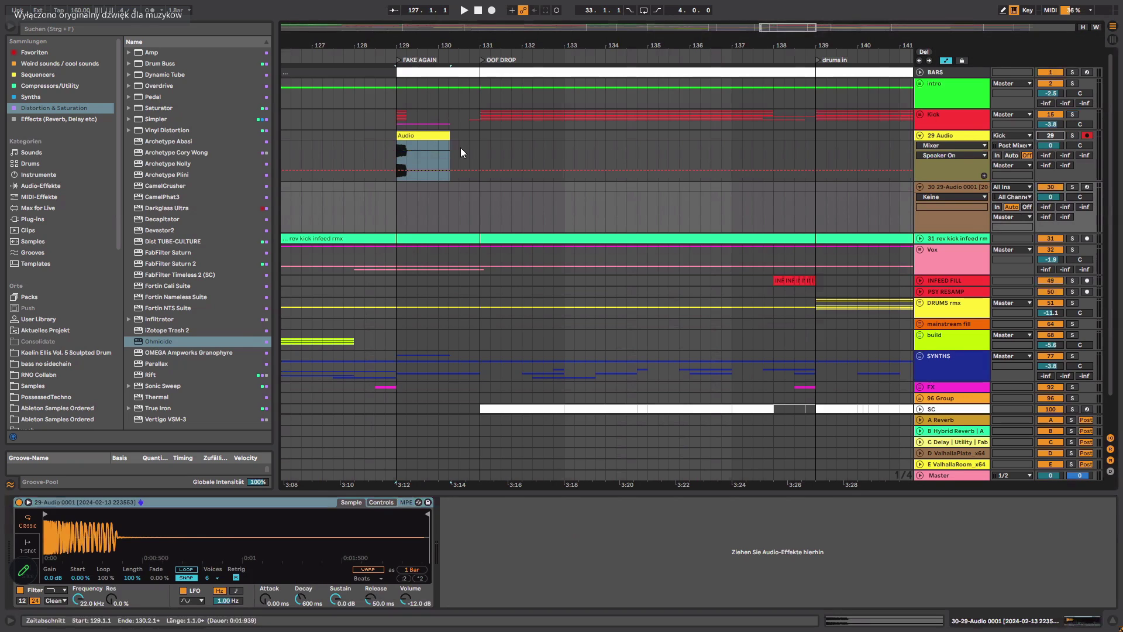
pyautogui.click(431, 131)
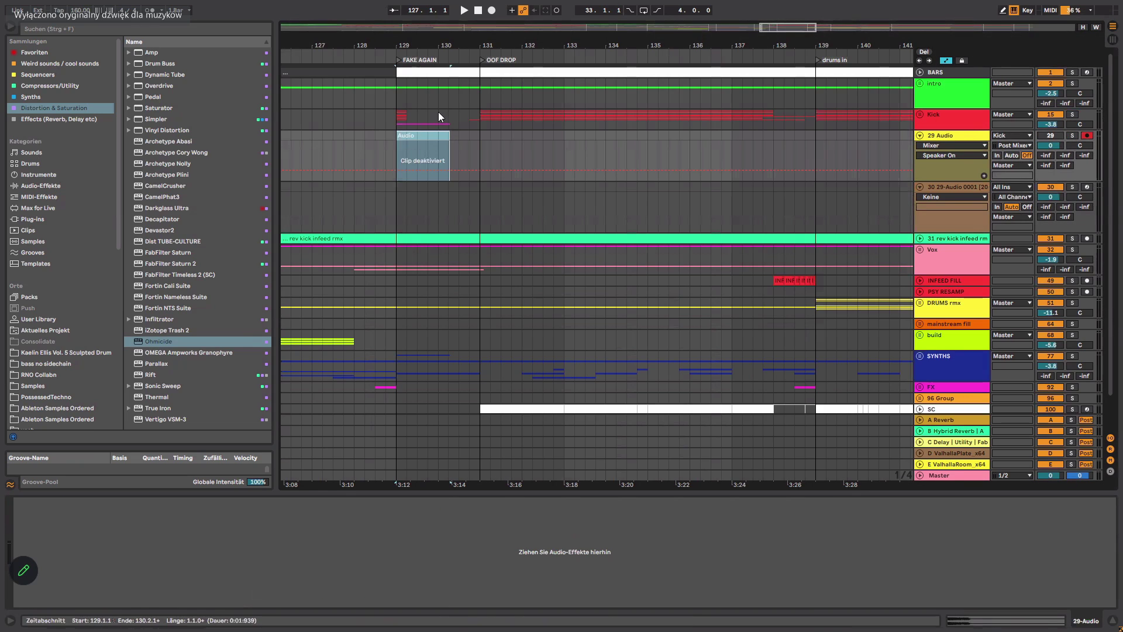
pyautogui.press('0')
# Unfold the Kick group and deactivate the copied kick clips at bar 129 on its MIDI and Main kick tracks.
pyautogui.moveTo(438, 111); pyautogui.dragTo(400, 108)
pyautogui.click(919, 115)
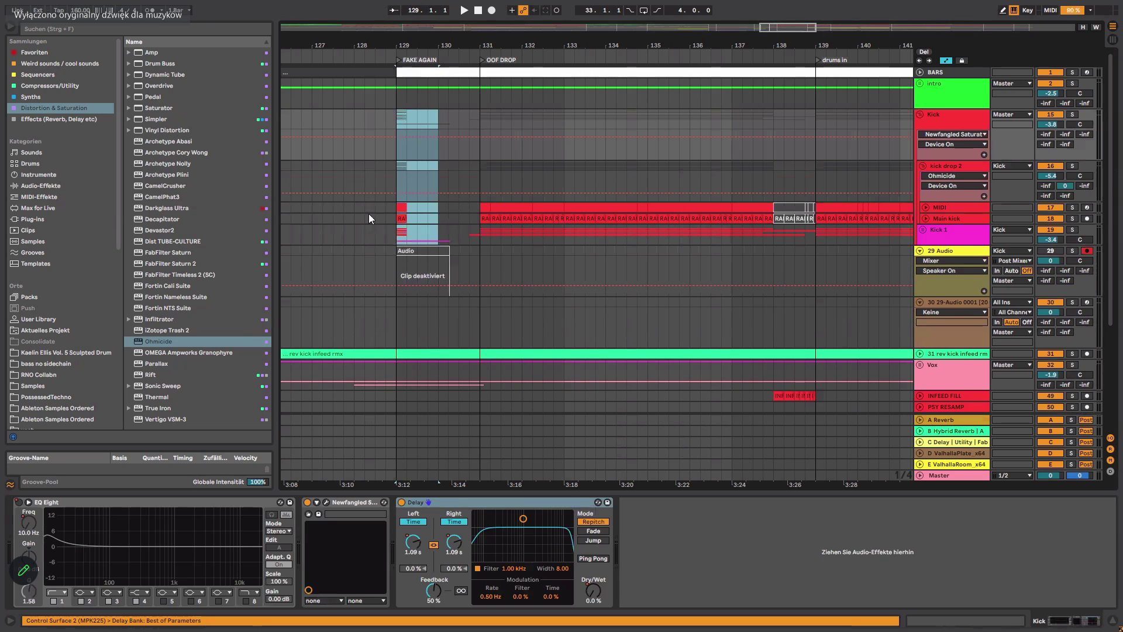
pyautogui.moveTo(438, 221); pyautogui.dragTo(388, 209)
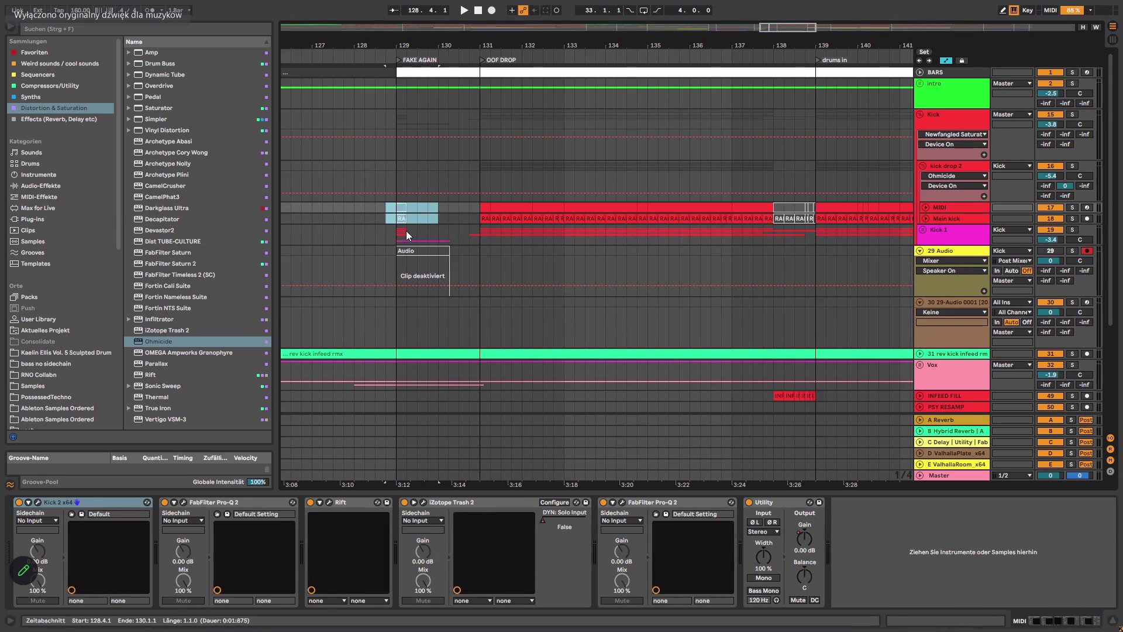
pyautogui.click(406, 230)
pyautogui.click(419, 231)
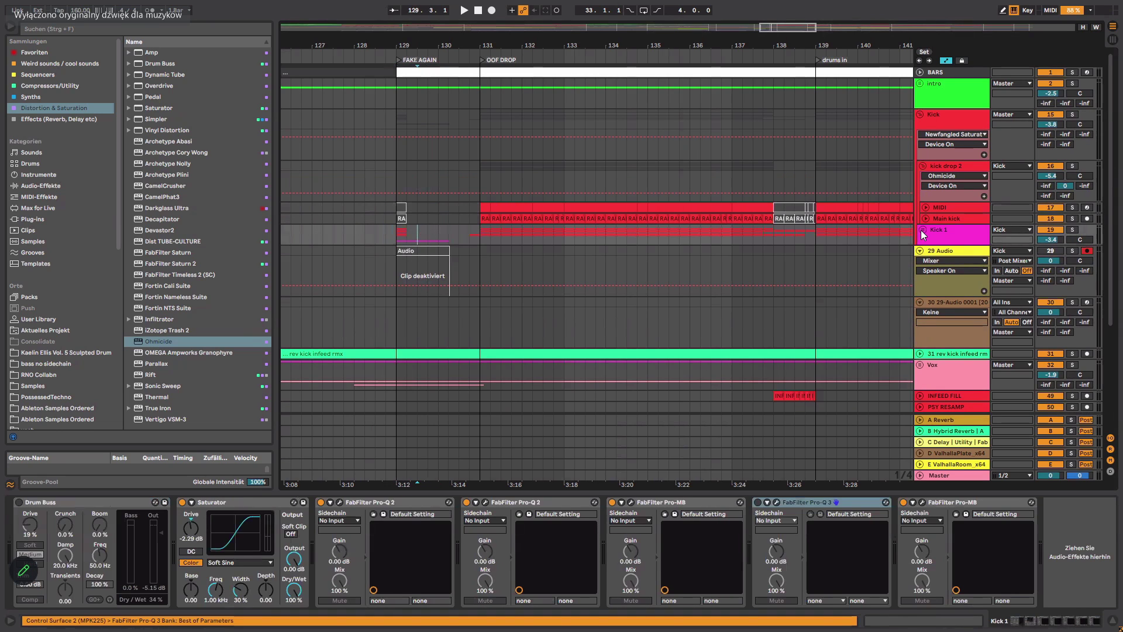
# Unfold the Kick 1 group and deactivate its copied clips at bar 129 on tracks 21, 22 and the nested Kick 1 group.
pyautogui.press('Right')
pyautogui.scroll(-2, 438, 293)
pyautogui.moveTo(437, 336); pyautogui.dragTo(392, 246)
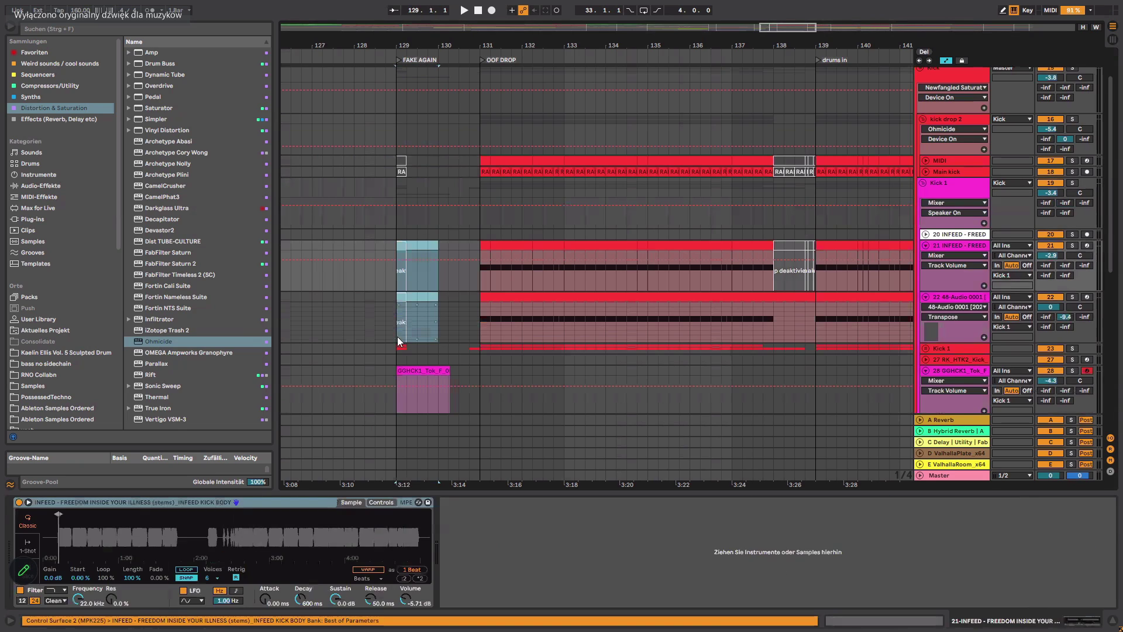
pyautogui.press('0')
pyautogui.moveTo(427, 348); pyautogui.dragTo(391, 349)
pyautogui.press('0')
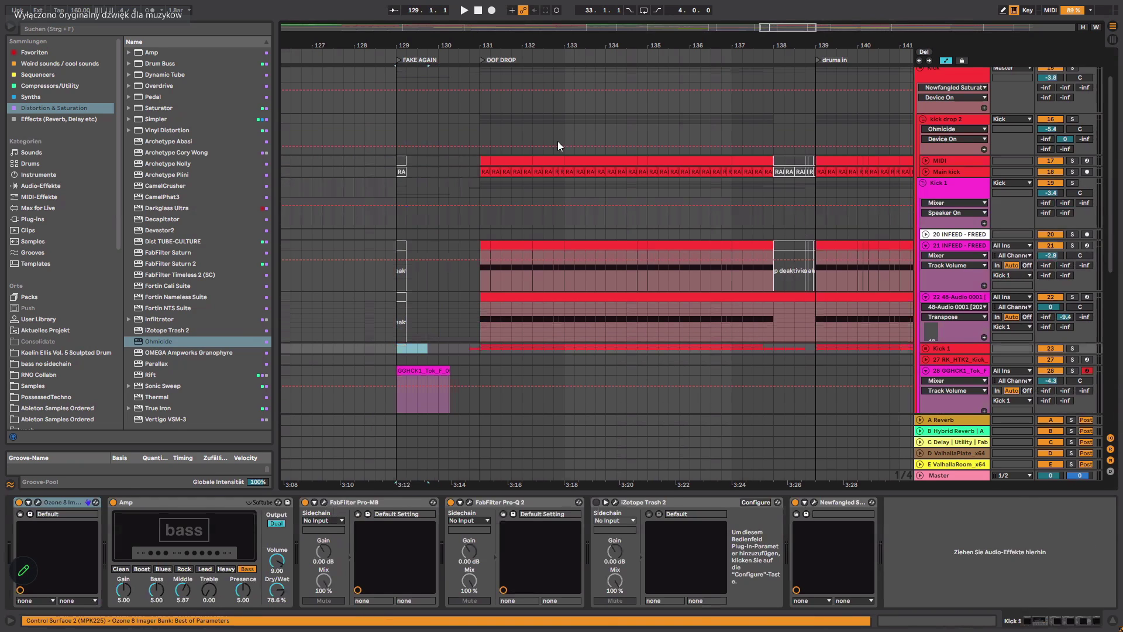
# Copy the kick pattern on the MIDI track from bar 131 to 193 onto Simpler track 30, and fold the Kick group.
pyautogui.click(519, 168)
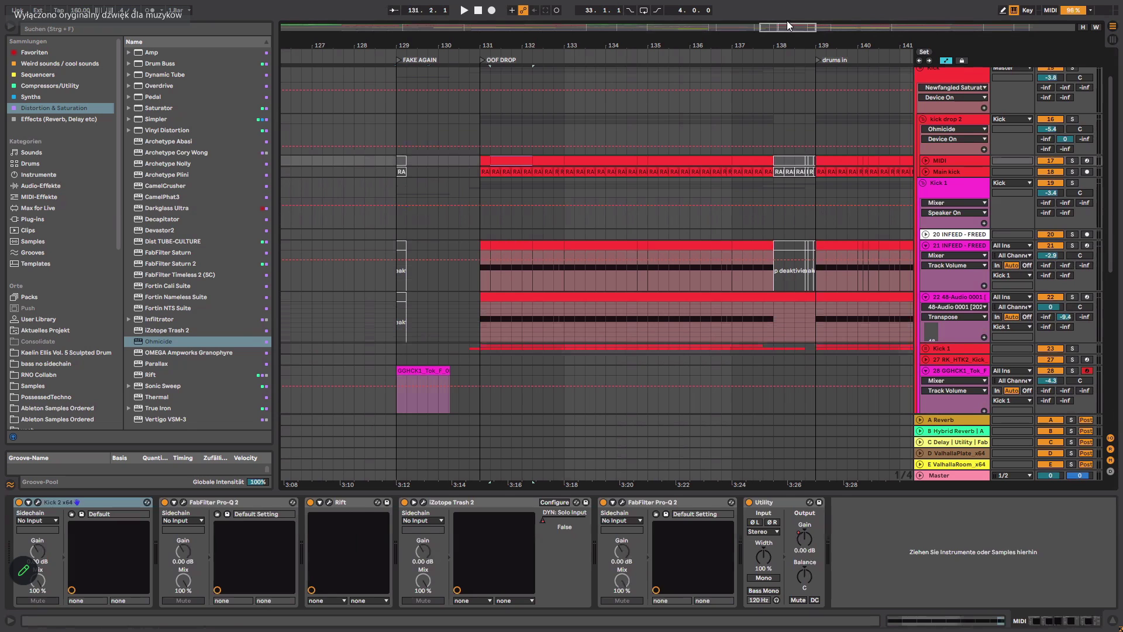
pyautogui.moveTo(784, 30); pyautogui.dragTo(718, 286)
pyautogui.rightClick(668, 194)
pyautogui.click(686, 266)
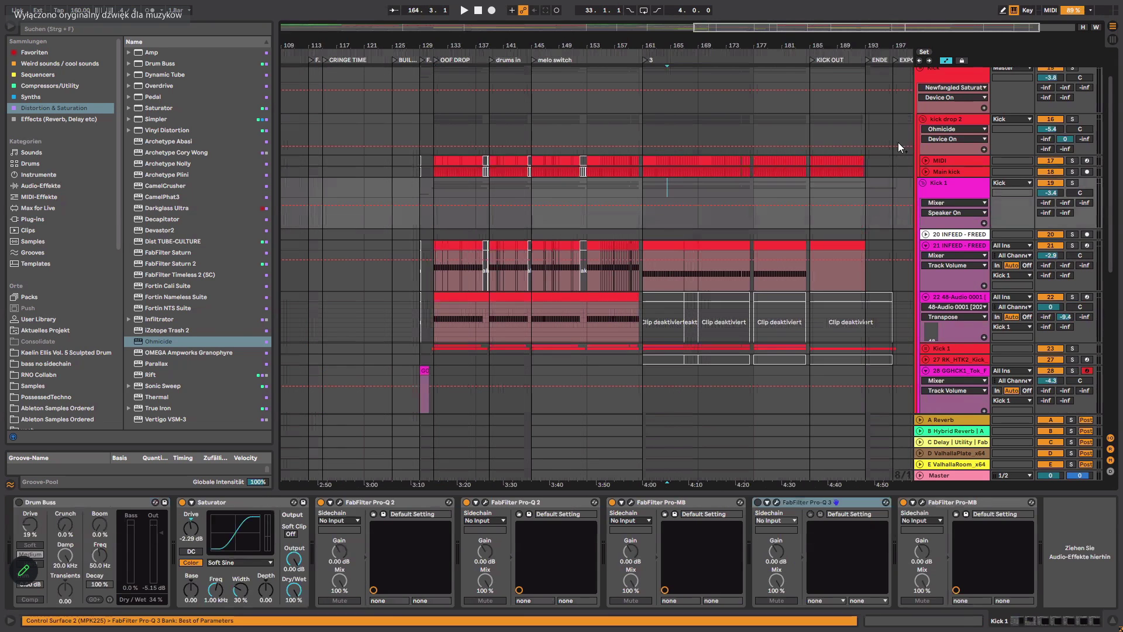
pyautogui.moveTo(892, 160); pyautogui.dragTo(432, 160)
pyautogui.click(440, 159)
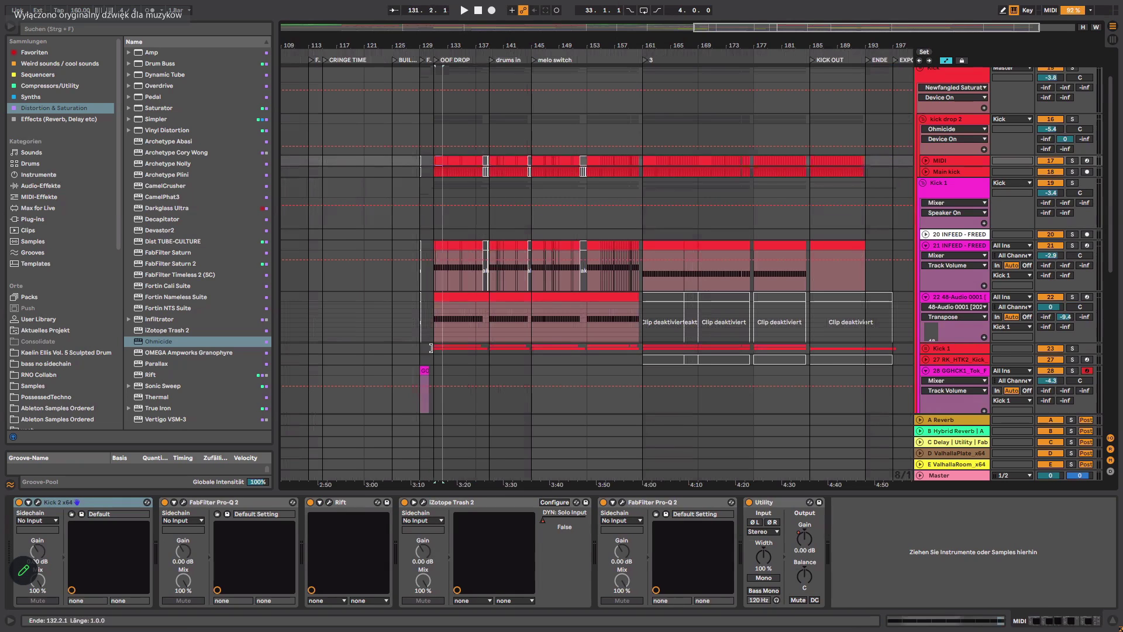
pyautogui.press('space')
pyautogui.click(422, 348)
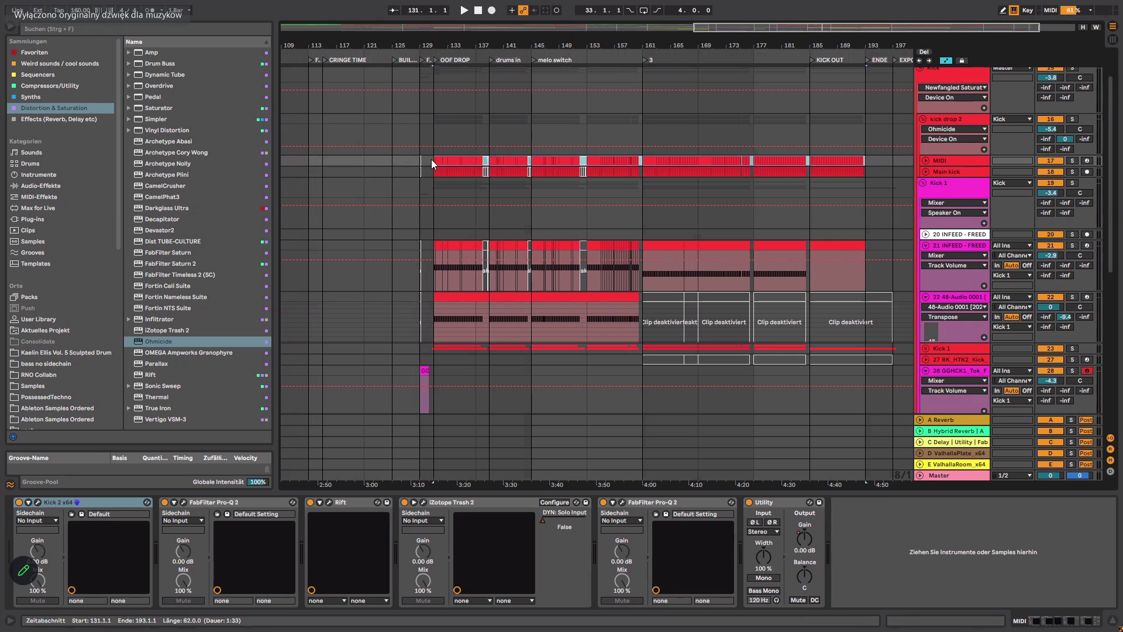
pyautogui.moveTo(436, 160); pyautogui.dragTo(461, 383)
pyautogui.scroll(-3, 968, 236)
pyautogui.click(350, 263)
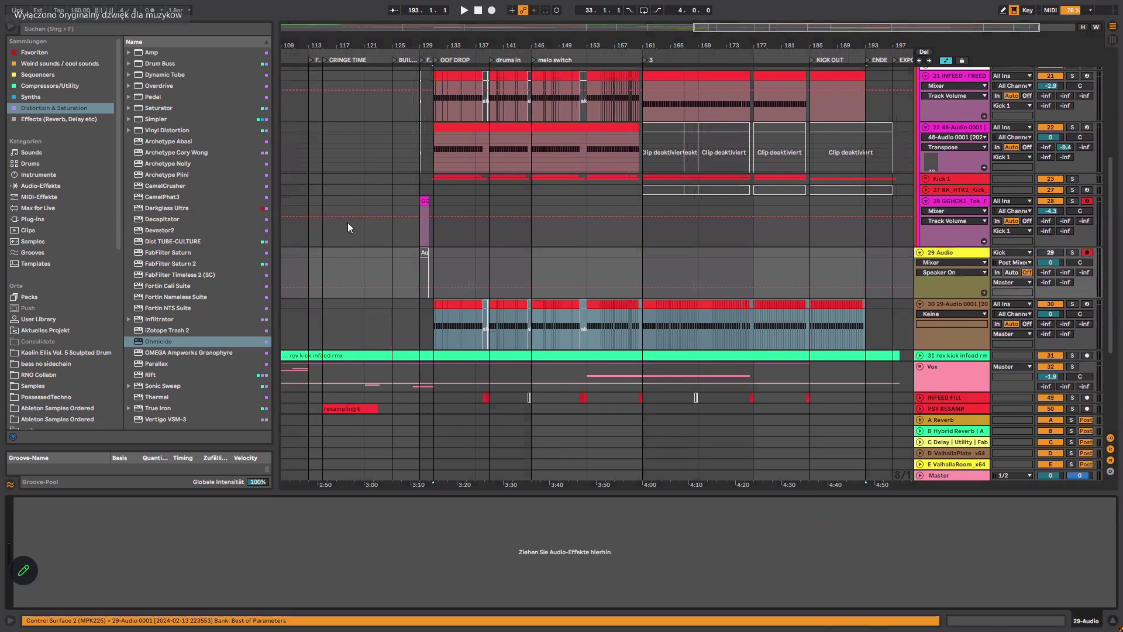
pyautogui.scroll(6, 942, 204)
pyautogui.scroll(3, 961, 72)
pyautogui.click(920, 115)
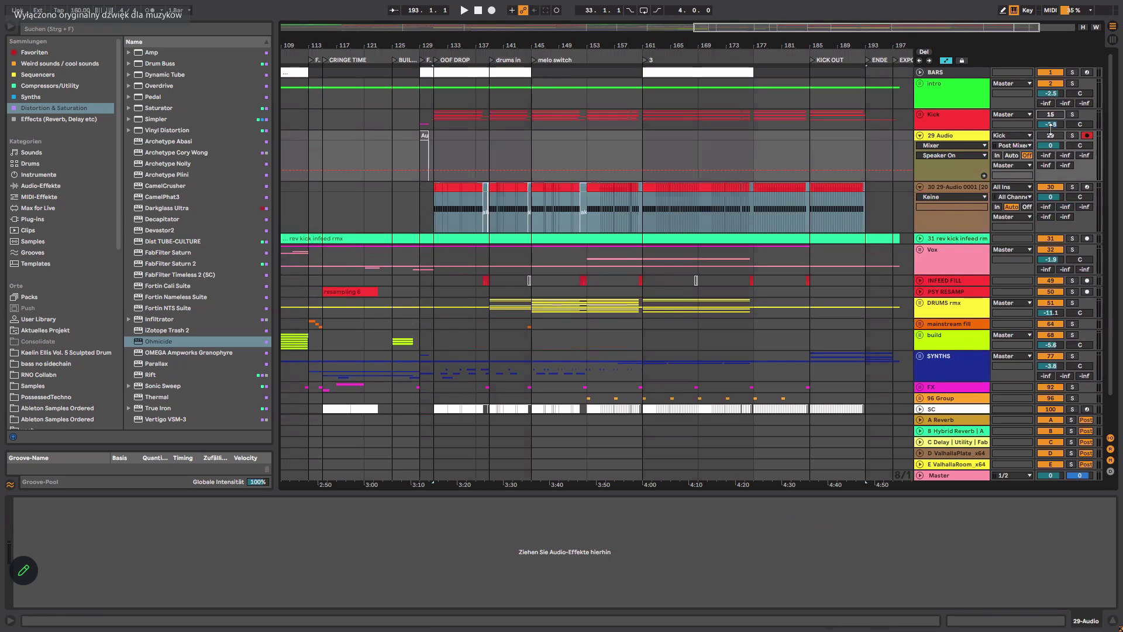
# Normalize the volume of the recorded kick sample in Simpler on track 30.
pyautogui.click(949, 186)
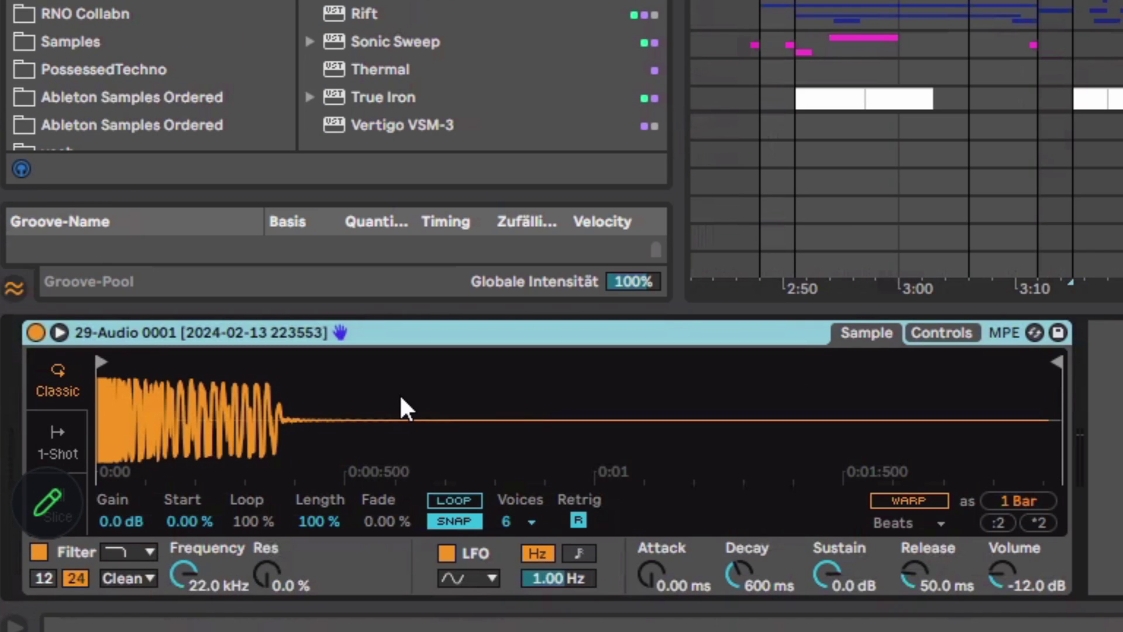
pyautogui.rightClick(401, 401)
pyautogui.click(454, 357)
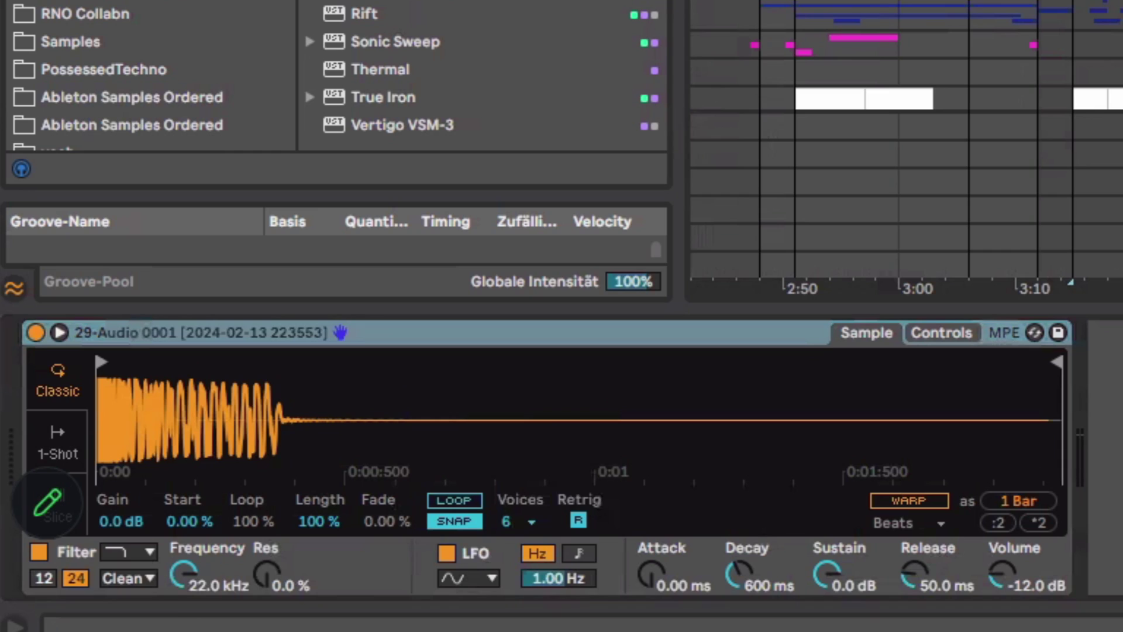
pyautogui.rightClick(432, 392)
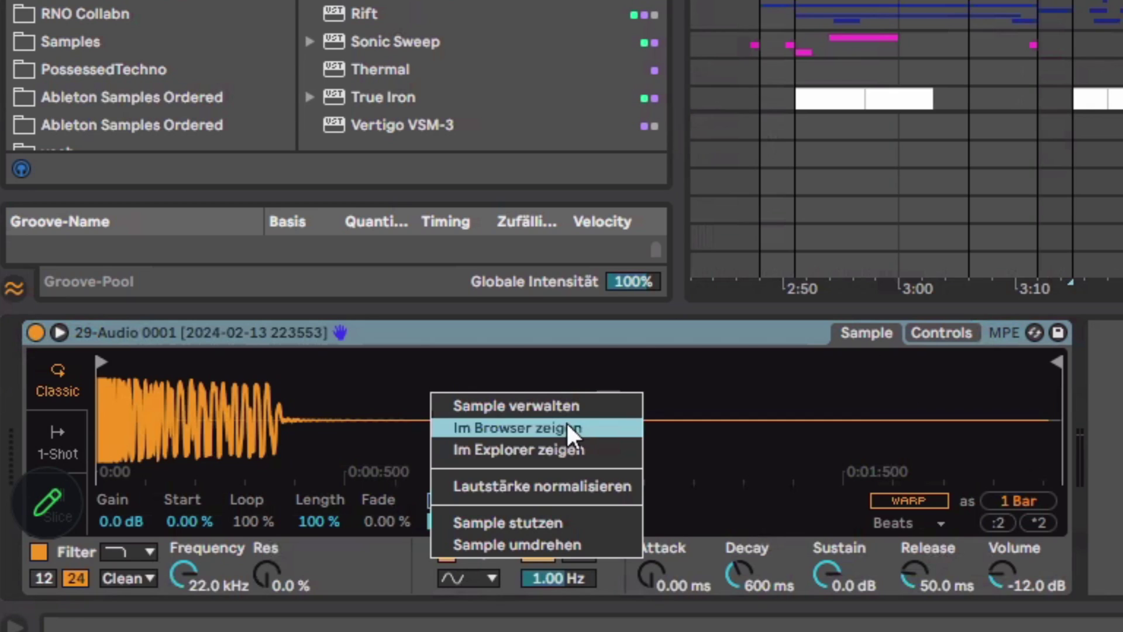
pyautogui.click(475, 486)
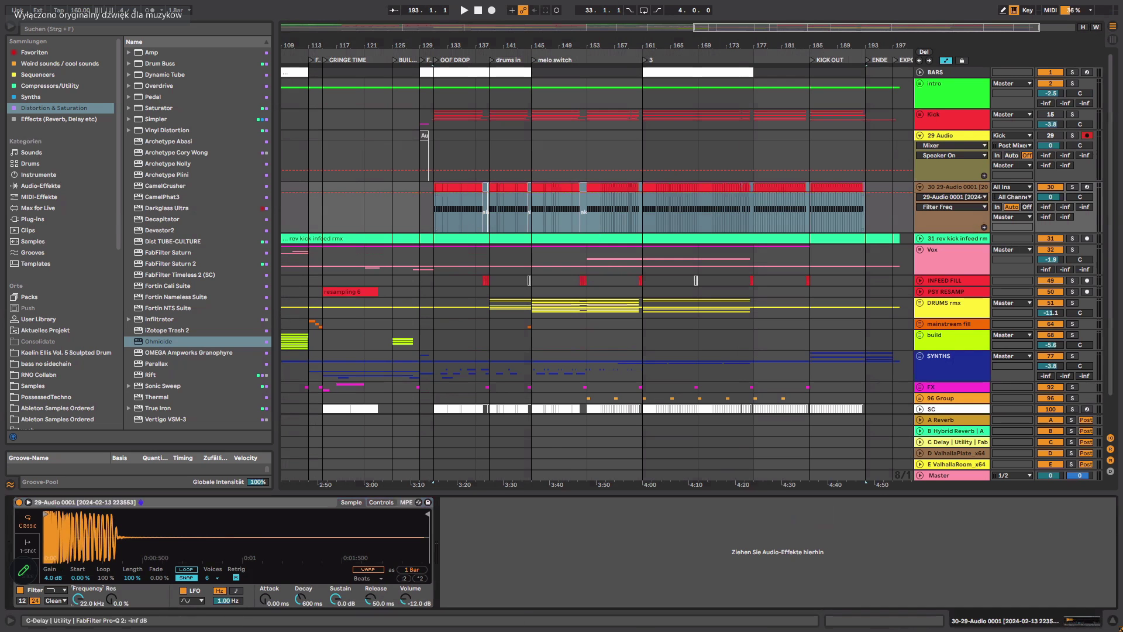
# Solo the resampled kick track 30, play it from the drop at bar 131, and keep its device chain shown.
pyautogui.click(1074, 187)
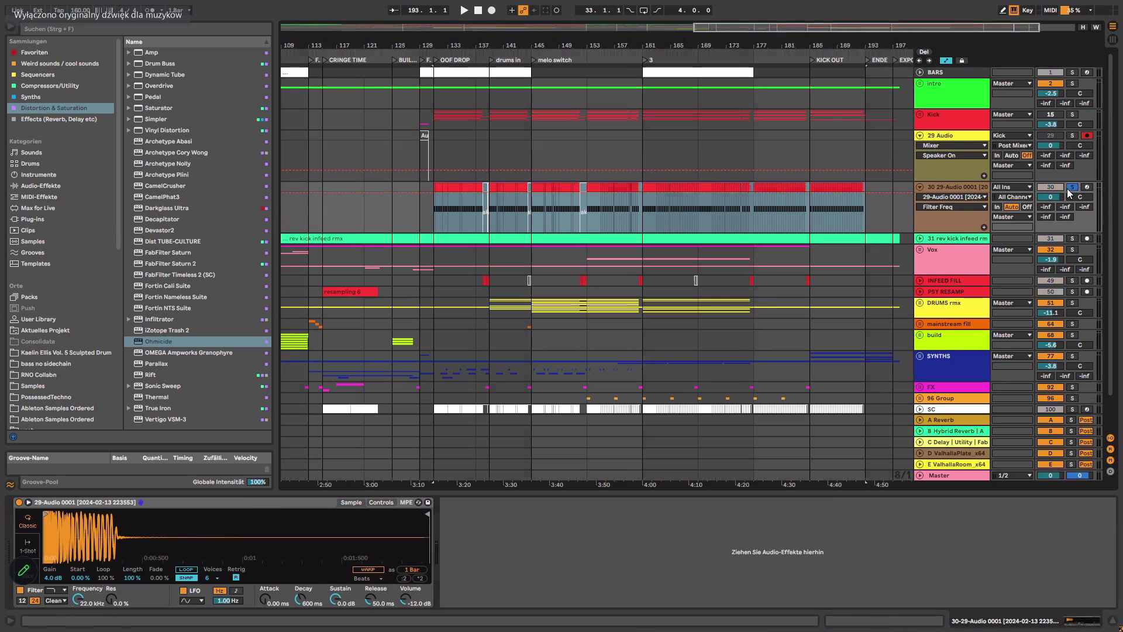
pyautogui.press('space')
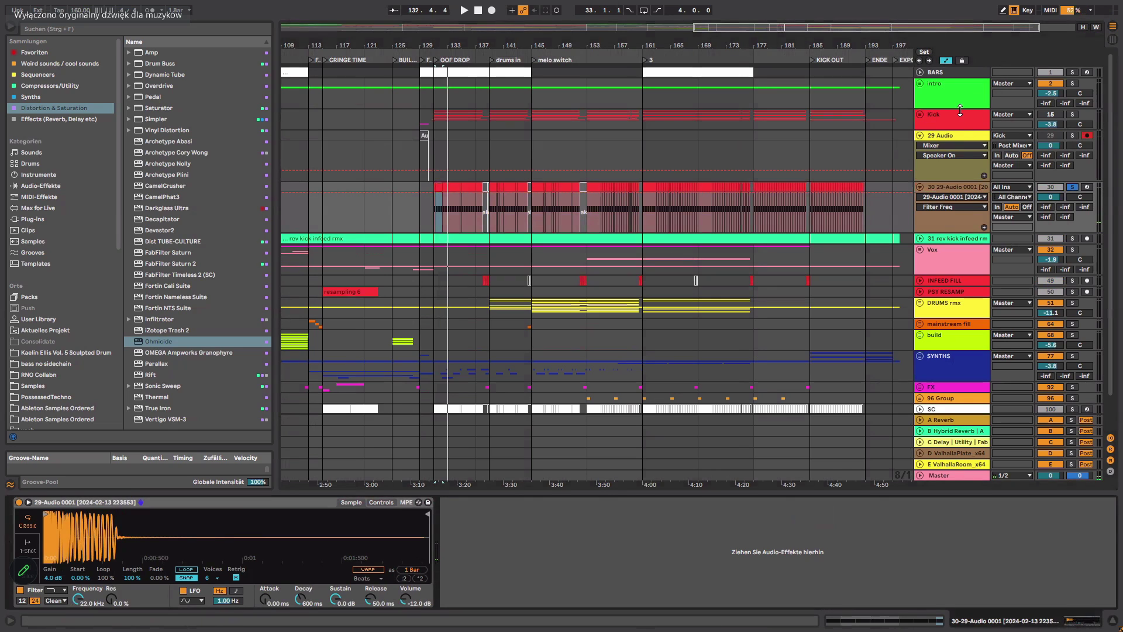
pyautogui.click(941, 126)
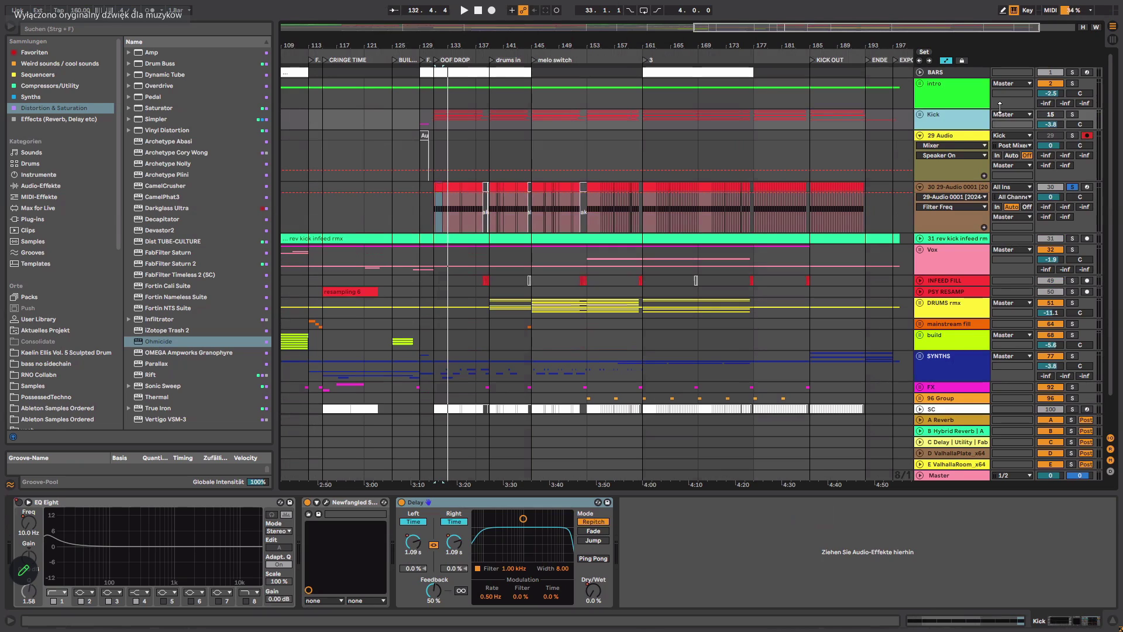
pyautogui.click(966, 190)
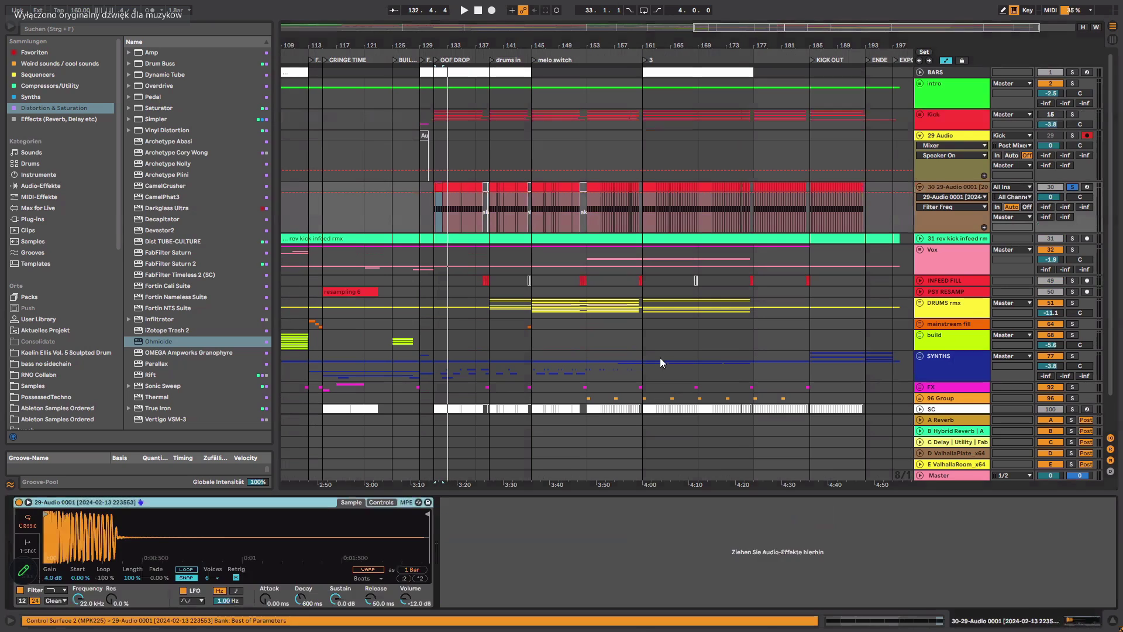
# Look through the Compressors/Utility and Distortion & Saturation collections and add iZotope Trash 2 after Simpler on track 30.
pyautogui.click(88, 85)
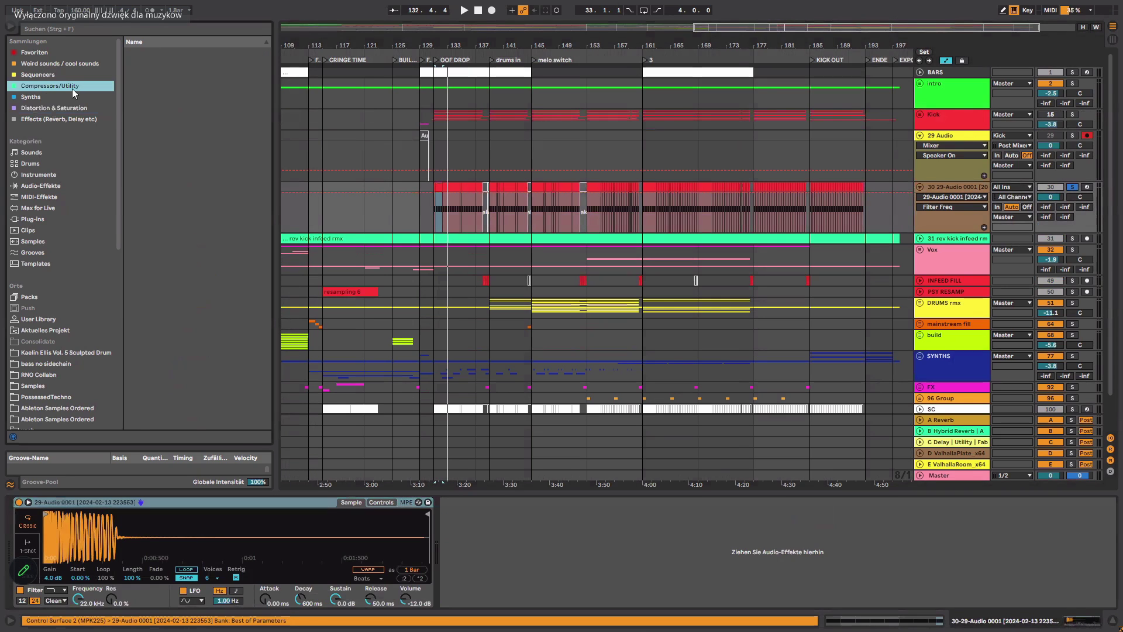
pyautogui.scroll(-10, 226, 241)
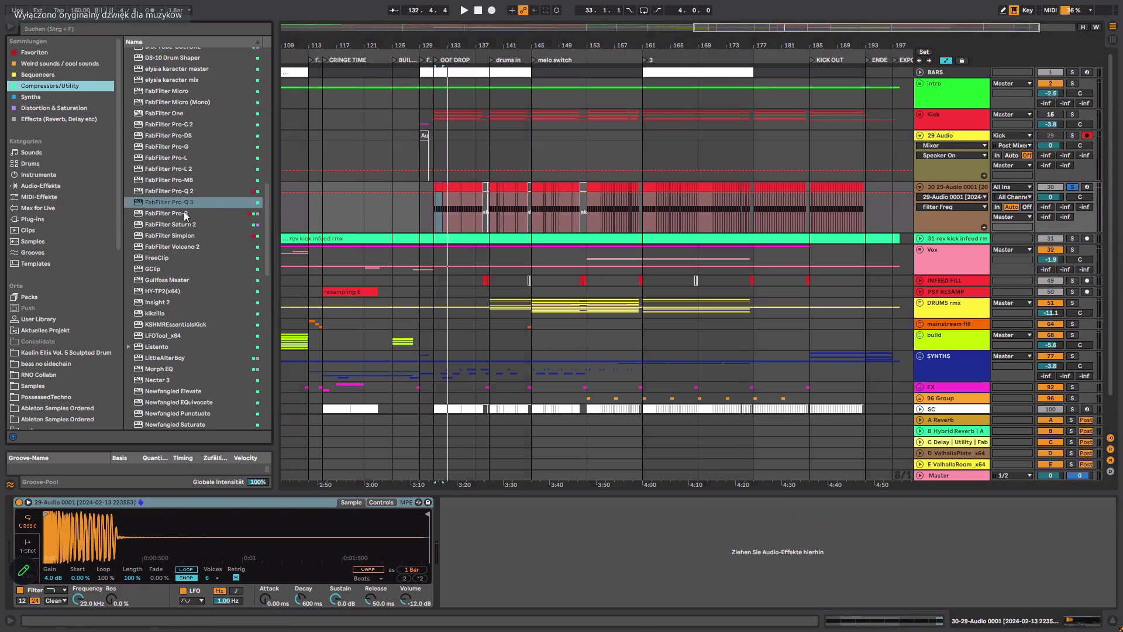
pyautogui.scroll(-5, 169, 275)
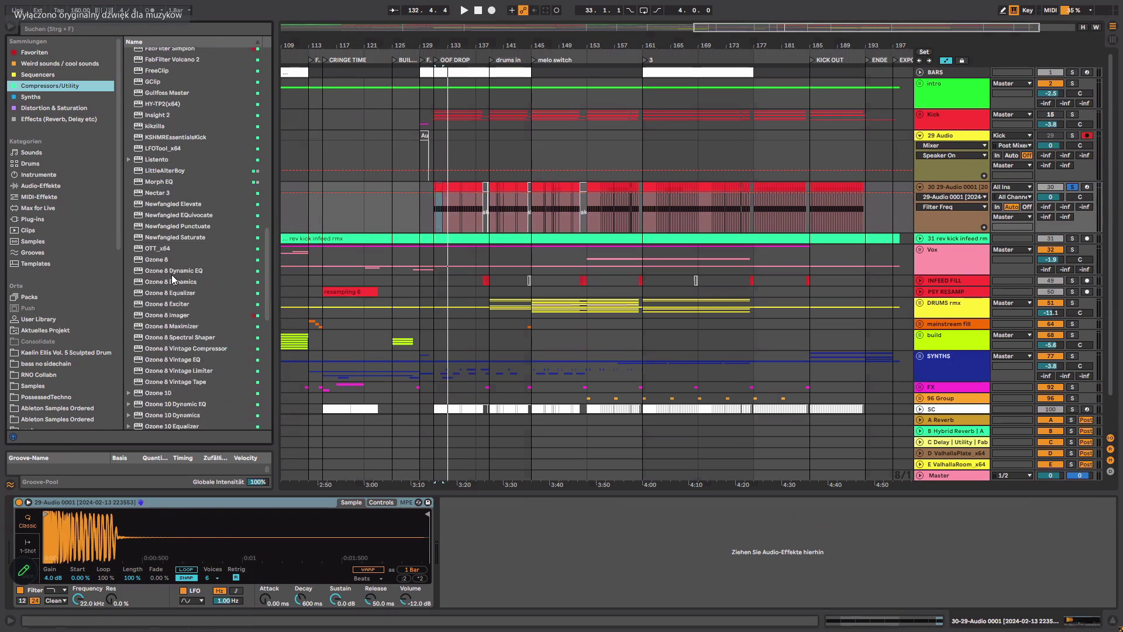
pyautogui.scroll(-5, 191, 229)
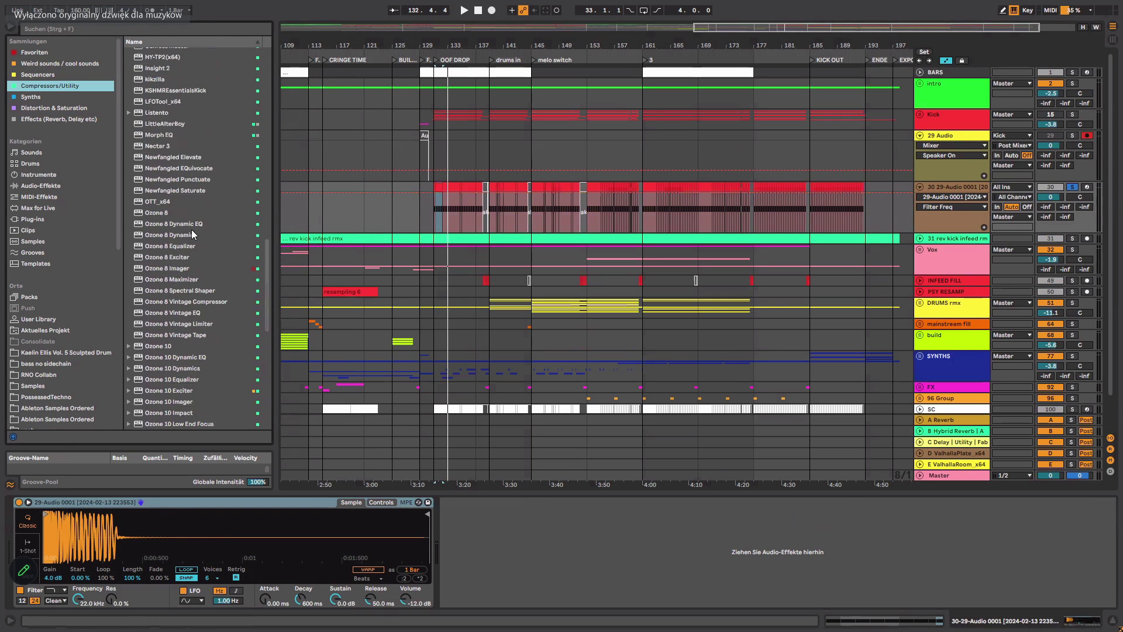
pyautogui.click(54, 108)
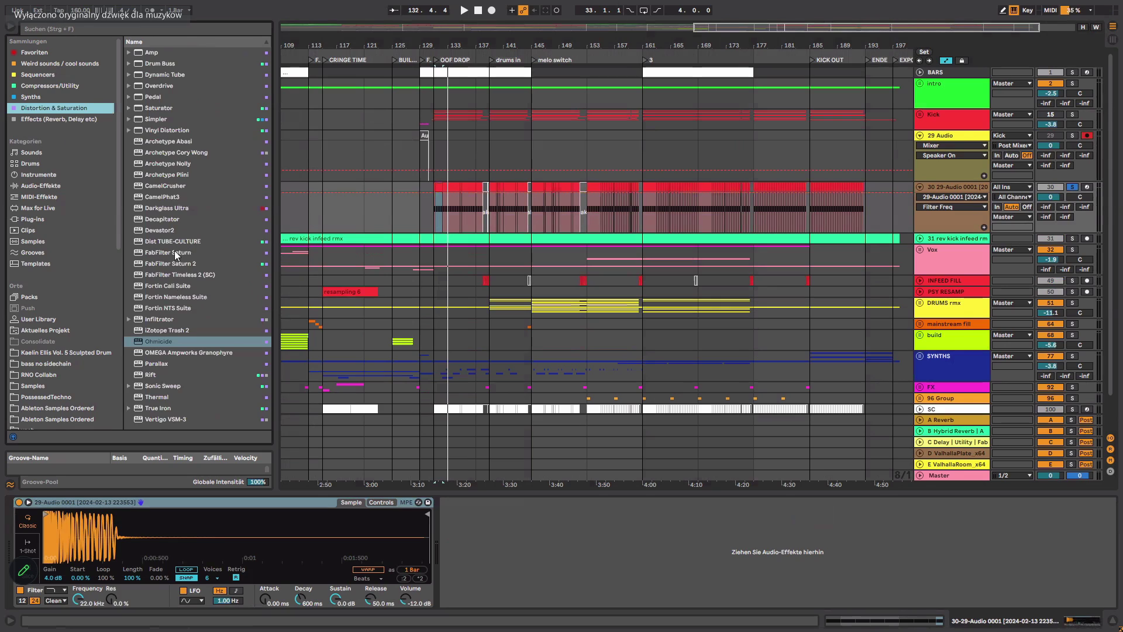
pyautogui.moveTo(180, 330); pyautogui.dragTo(571, 536)
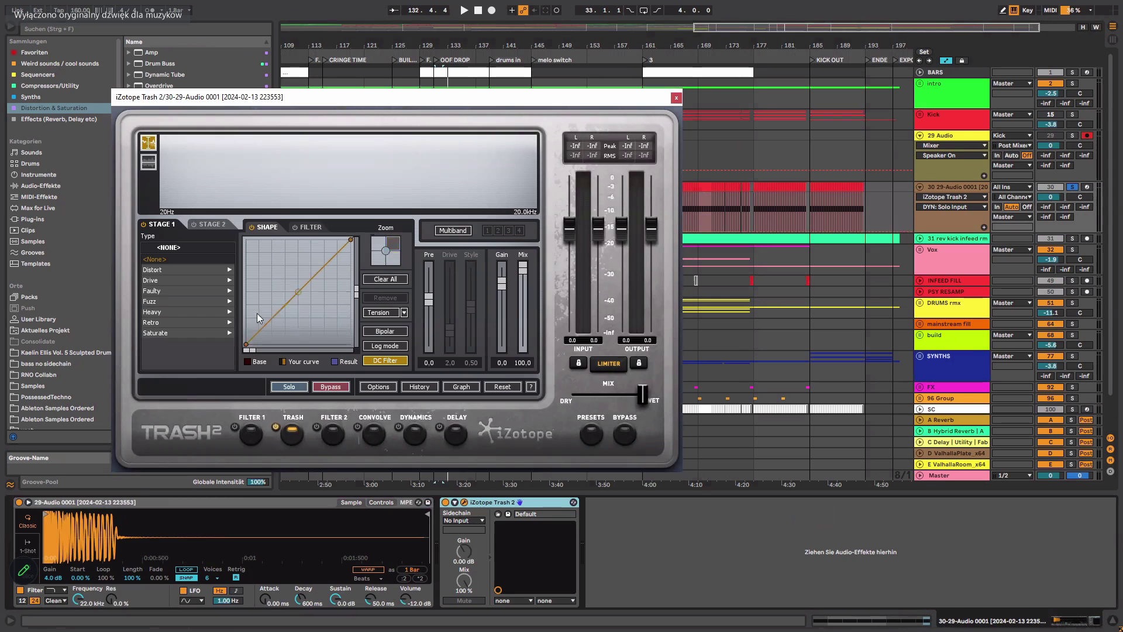
# Shape the Stage 1 curve with a raised point left of centre and a sagging lower segment while playing the kick from bar 131.
pyautogui.moveTo(270, 314); pyautogui.dragTo(286, 271)
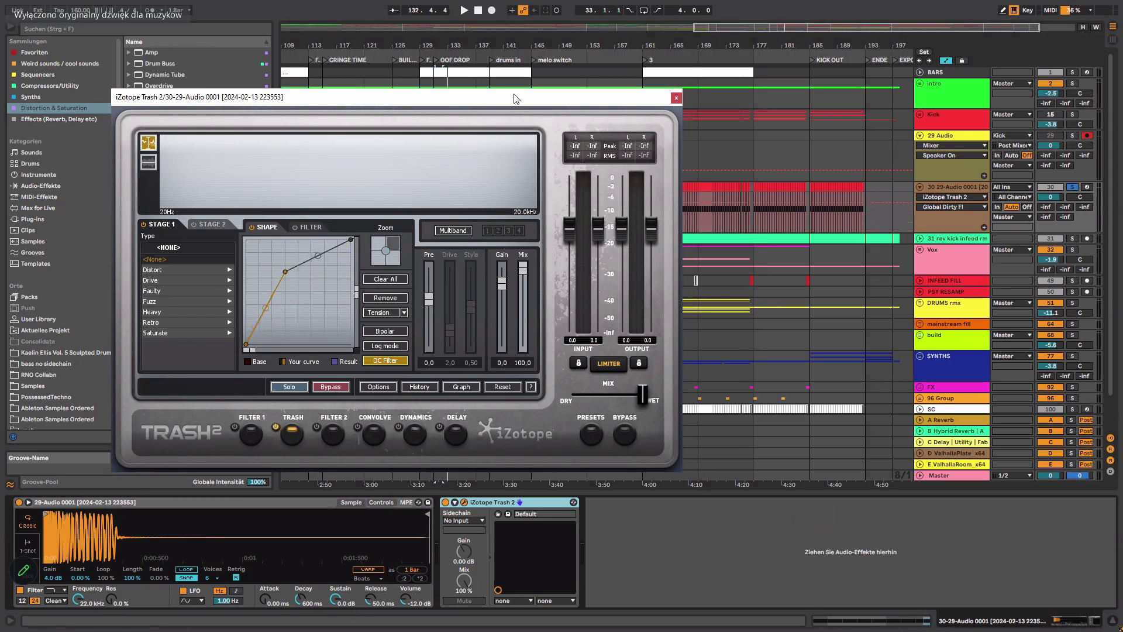
pyautogui.moveTo(515, 96); pyautogui.dragTo(538, 206)
pyautogui.click(434, 184)
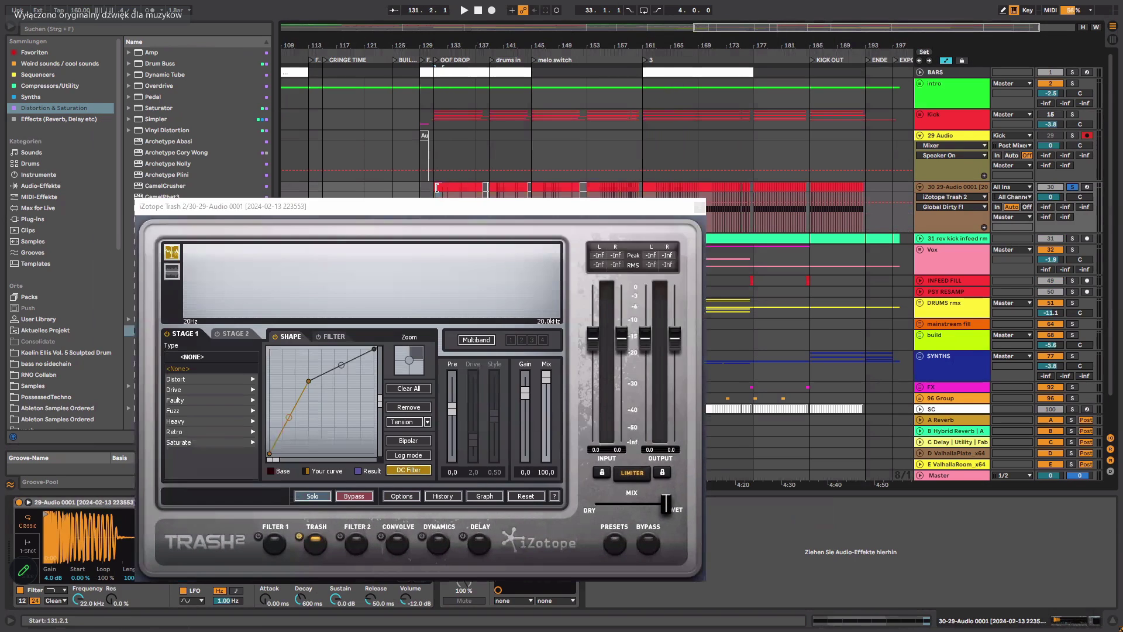
pyautogui.press('space')
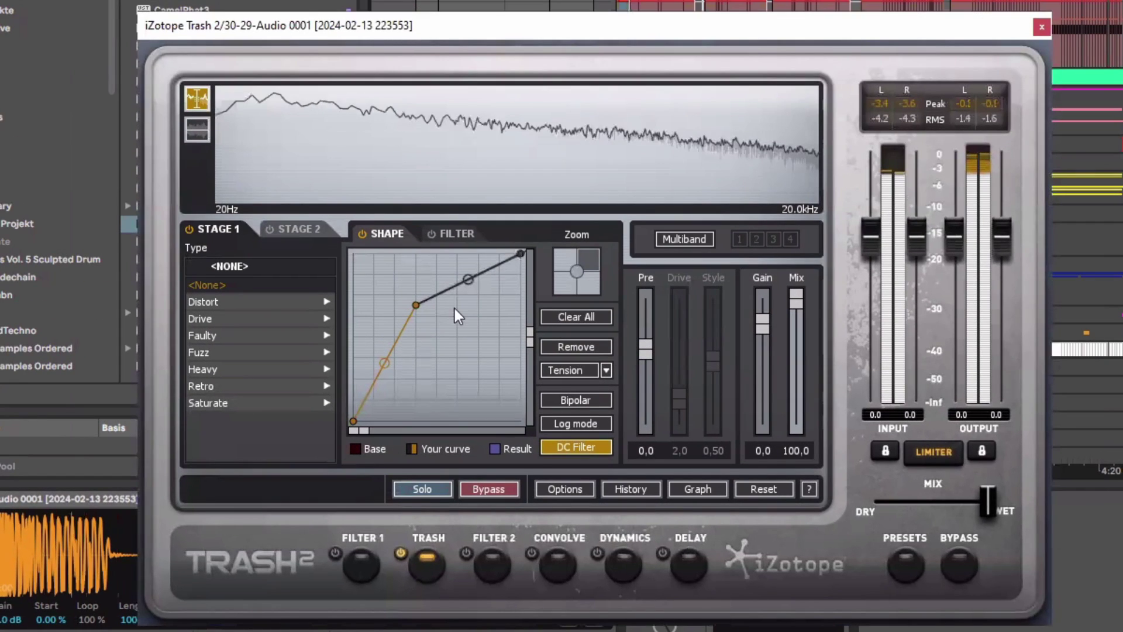
pyautogui.moveTo(384, 362); pyautogui.dragTo(398, 386)
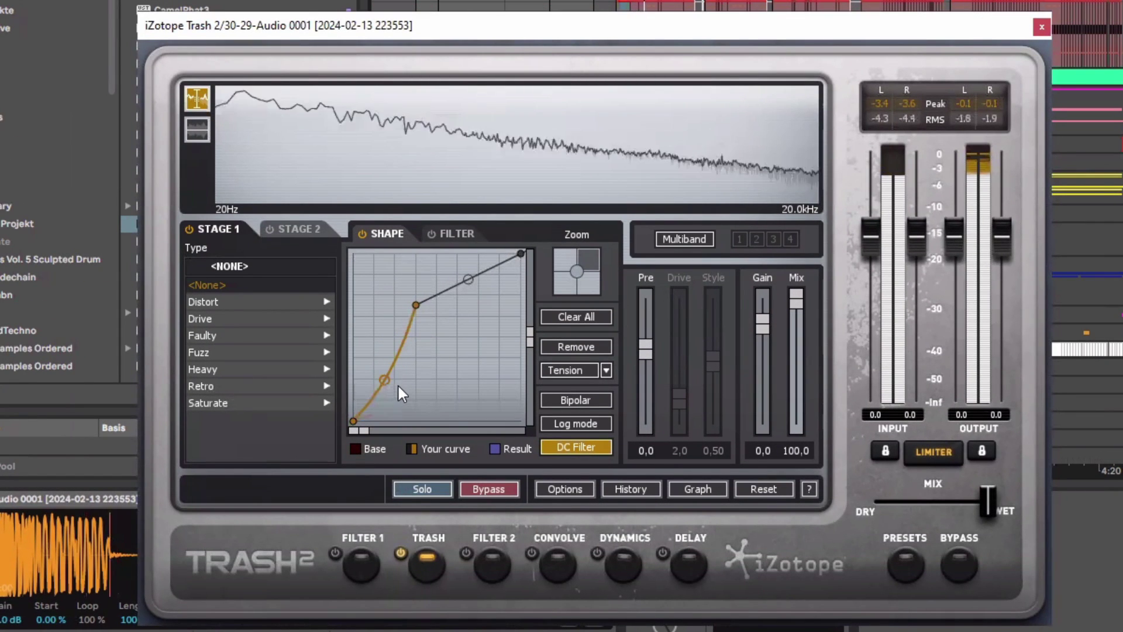
# Try the Fry distortion type in Stage 1 with Pre at -2.4 and Drive at 0.7.
pyautogui.click(225, 300)
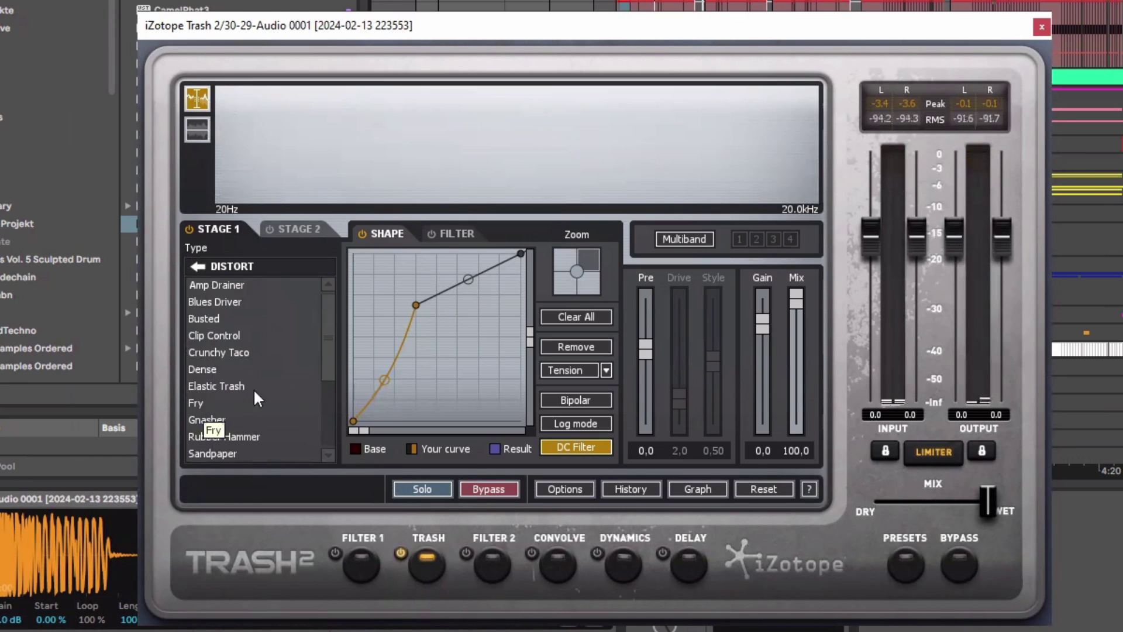
pyautogui.click(199, 402)
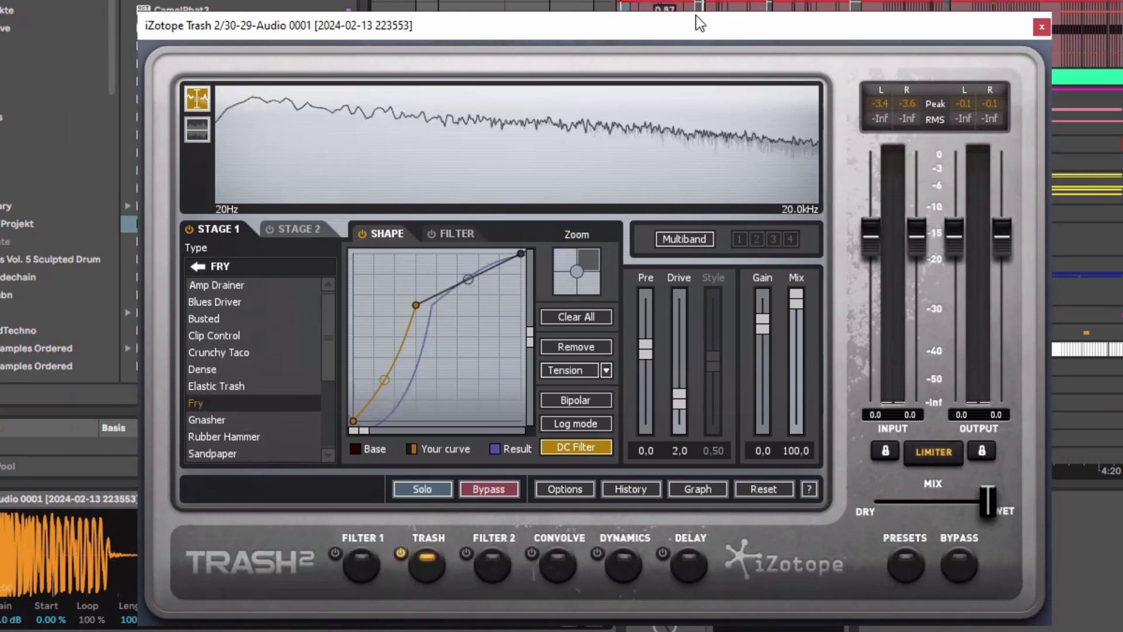
pyautogui.moveTo(679, 398)
pyautogui.mouseDown()
pyautogui.moveTo(682, 331)
pyautogui.moveTo(682, 381)
pyautogui.moveTo(647, 368)
pyautogui.moveTo(677, 405)
pyautogui.mouseUp()
pyautogui.moveTo(645, 367); pyautogui.dragTo(648, 353)
pyautogui.moveTo(678, 404); pyautogui.dragTo(675, 411)
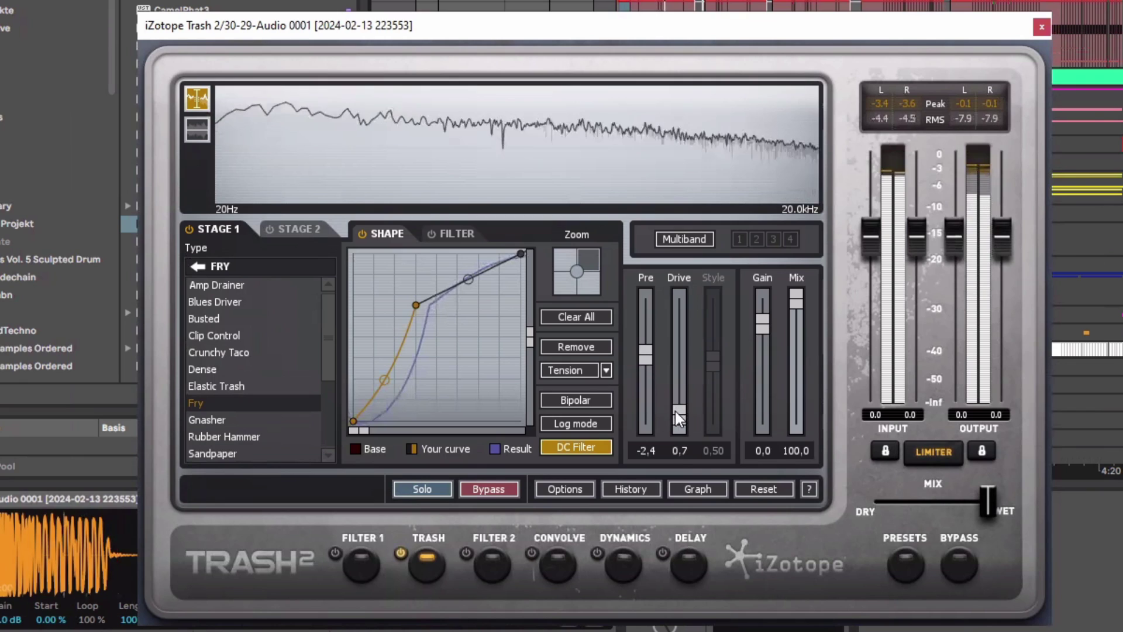
# Switch the Stage 1 distortion type to Dense, with Pre at -3.9 and Drive just below 0.7.
pyautogui.click(199, 370)
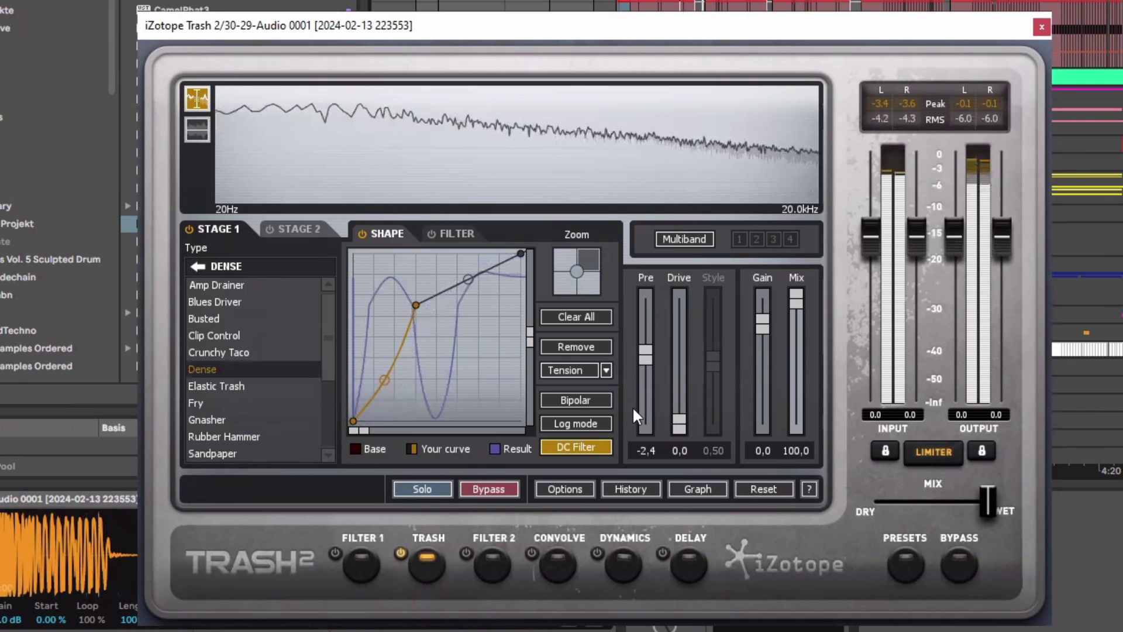
pyautogui.moveTo(682, 412); pyautogui.dragTo(681, 403)
pyautogui.moveTo(643, 356); pyautogui.dragTo(680, 415)
pyautogui.moveTo(646, 378)
pyautogui.mouseDown()
pyautogui.moveTo(629, 358)
pyautogui.moveTo(648, 357)
pyautogui.mouseUp()
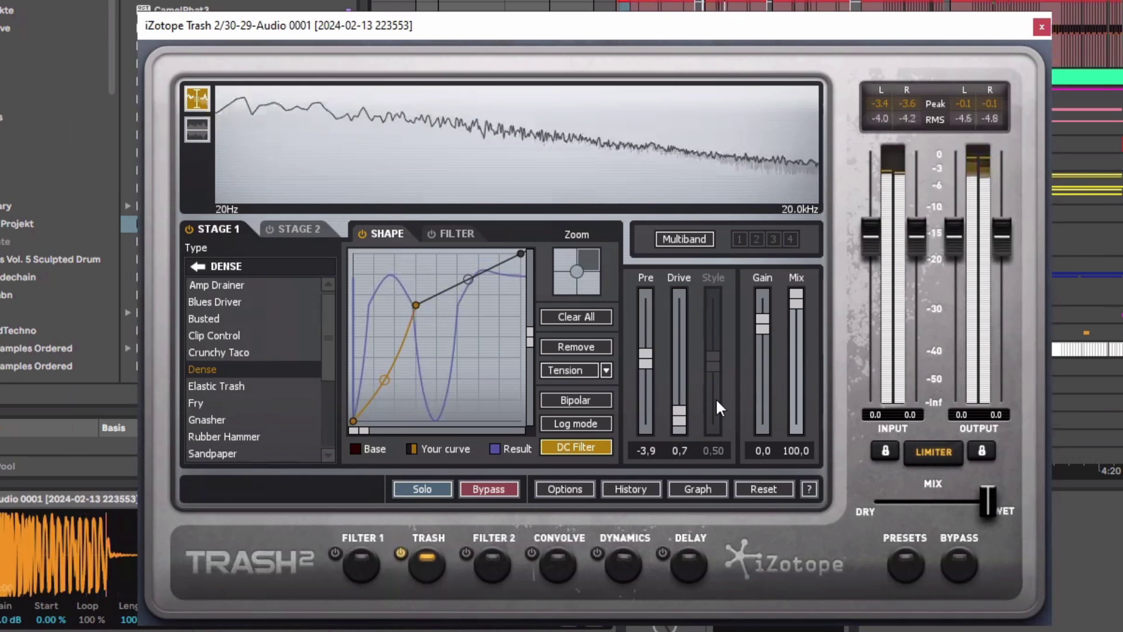
pyautogui.moveTo(676, 415); pyautogui.dragTo(680, 420)
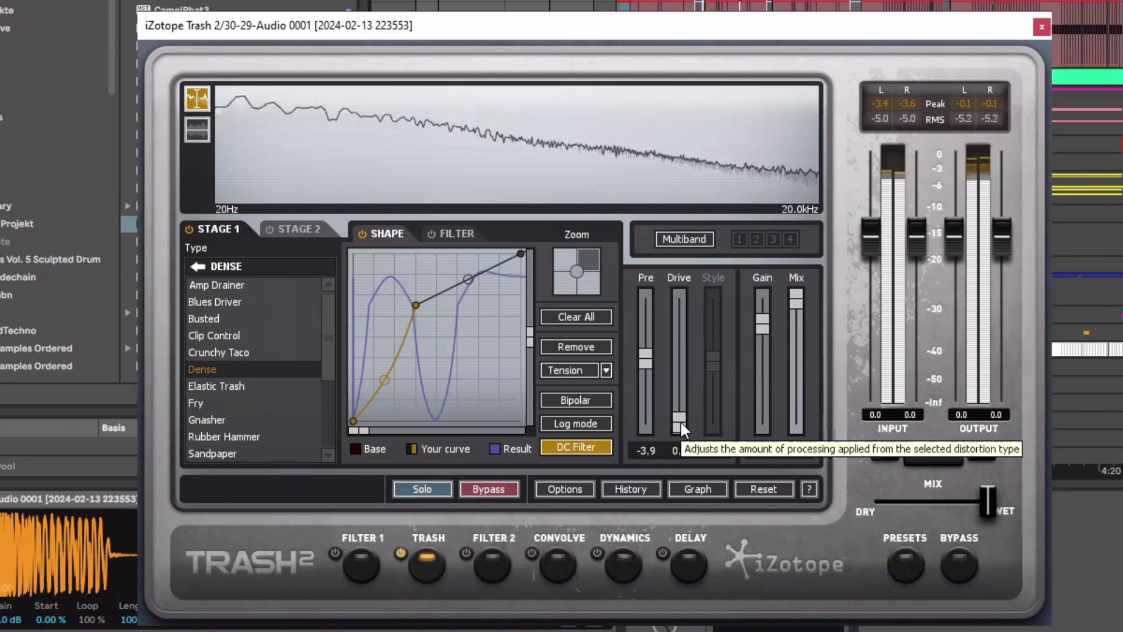
# Look through the Compressors/Utility and Effects collections and add ConvologyXT_64 after iZotope Trash 2 on track 30.
pyautogui.click(1041, 27)
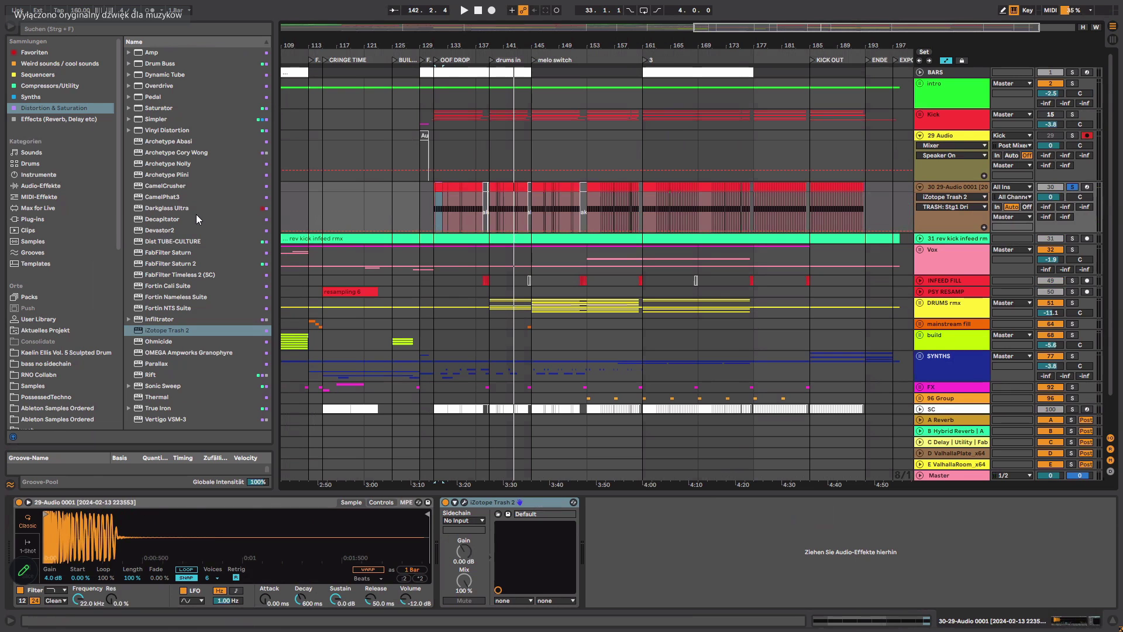
pyautogui.click(64, 84)
pyautogui.scroll(-6, 211, 184)
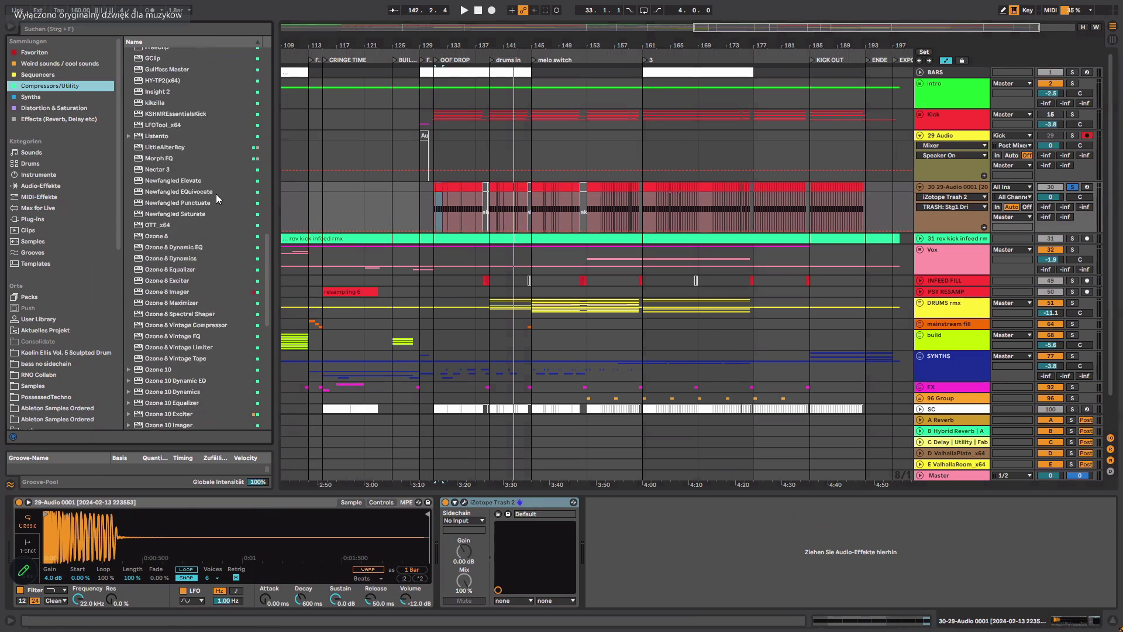
pyautogui.scroll(15, 218, 197)
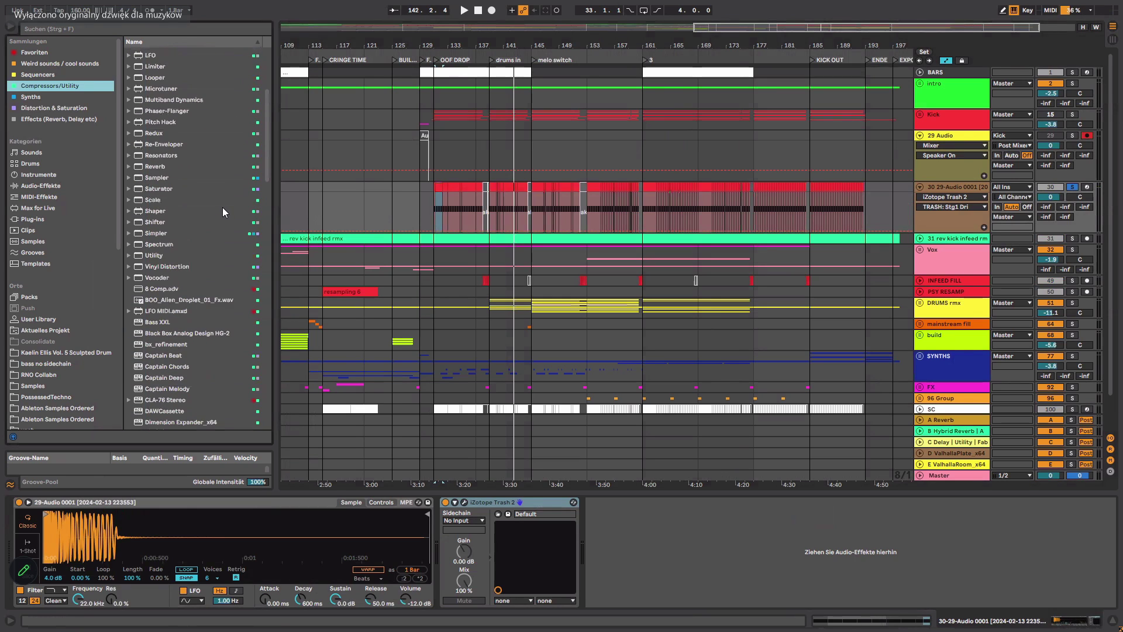
pyautogui.scroll(-10, 223, 211)
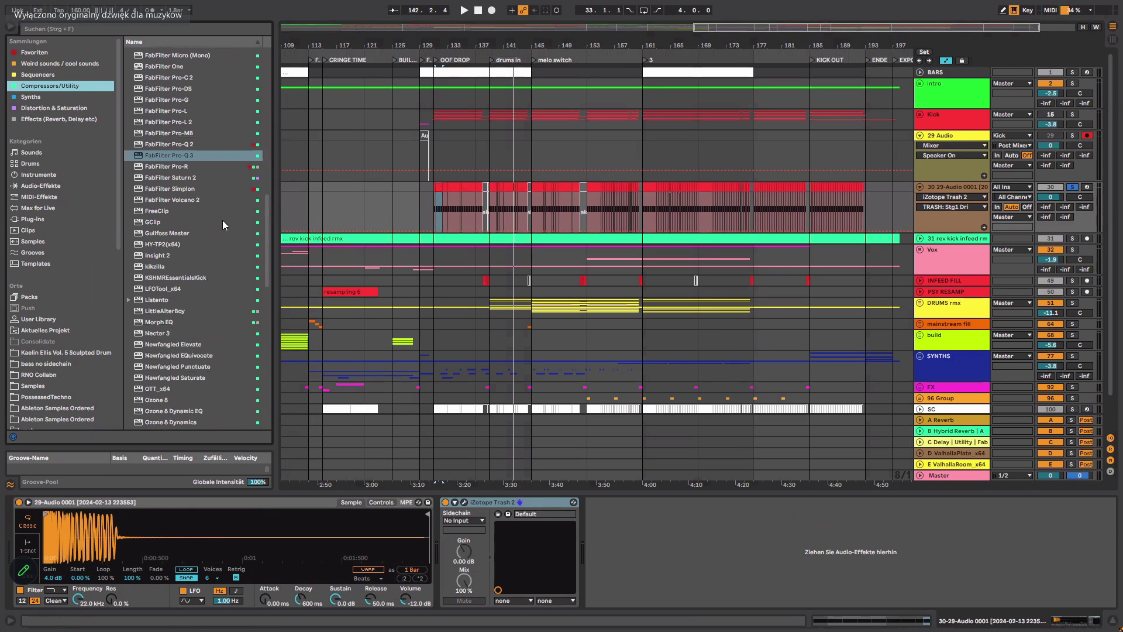
pyautogui.scroll(-2, 222, 220)
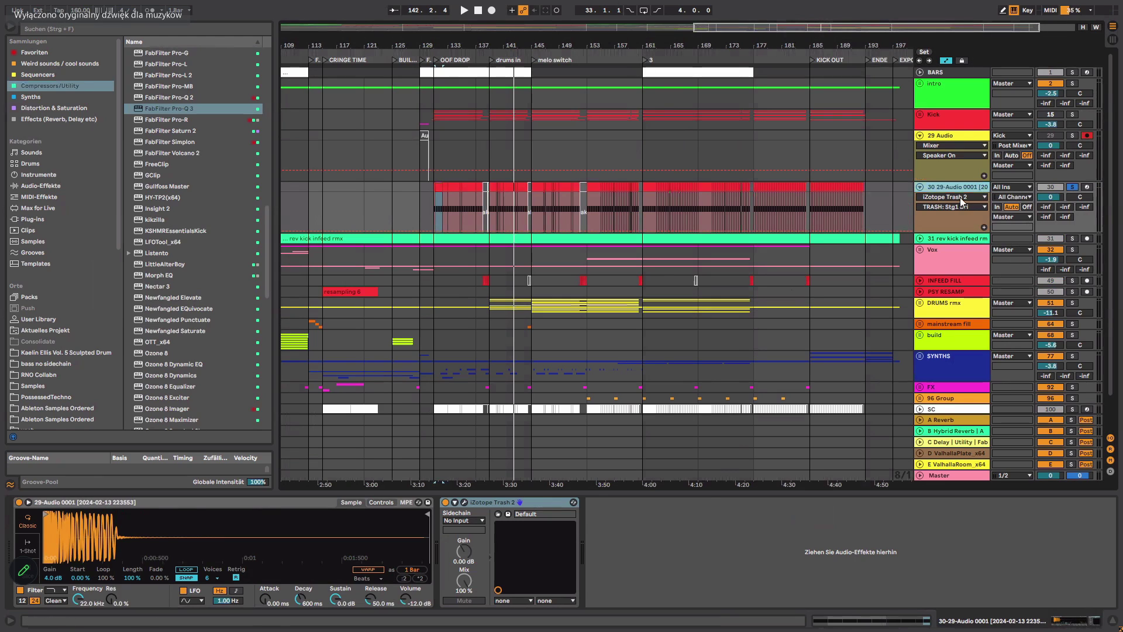
pyautogui.scroll(-5, 198, 283)
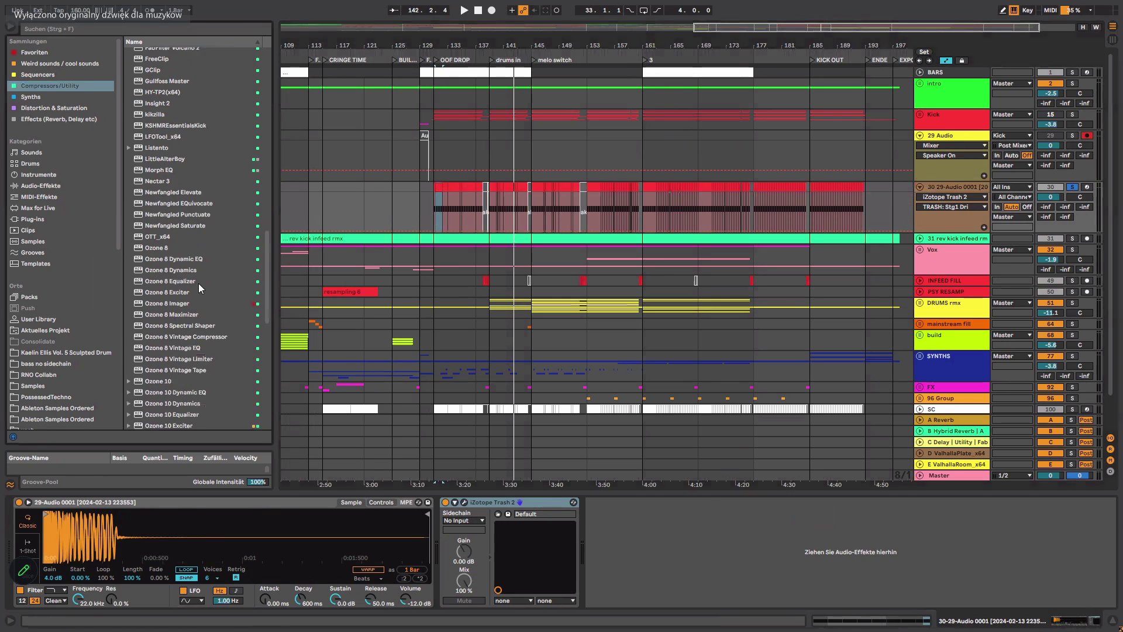
pyautogui.click(42, 119)
pyautogui.scroll(-5, 212, 244)
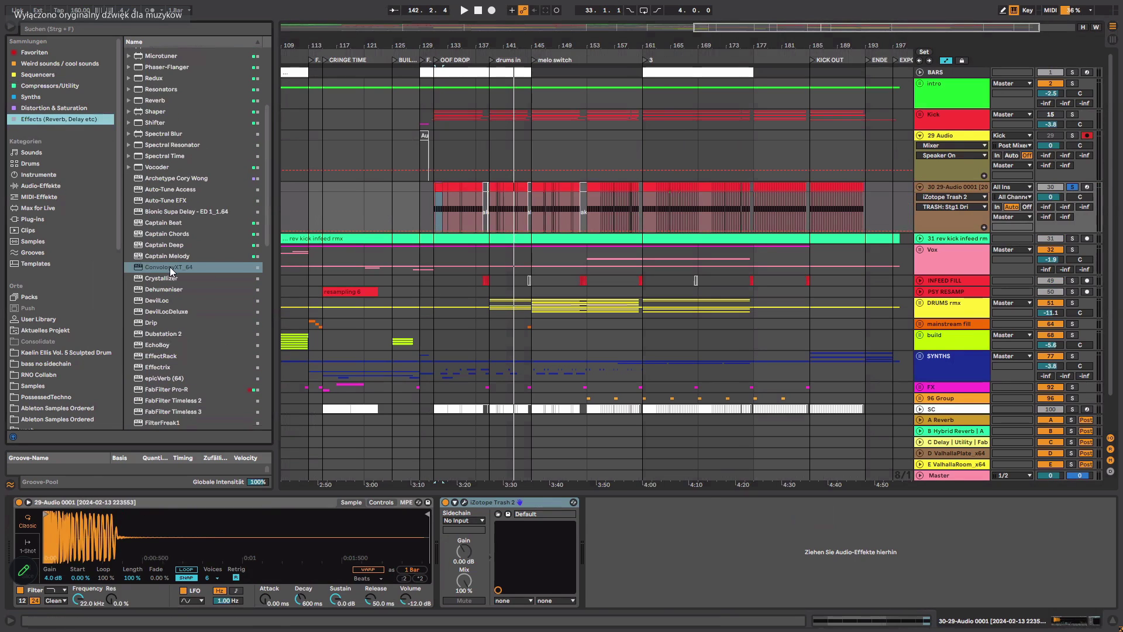
pyautogui.moveTo(170, 267); pyautogui.dragTo(629, 517)
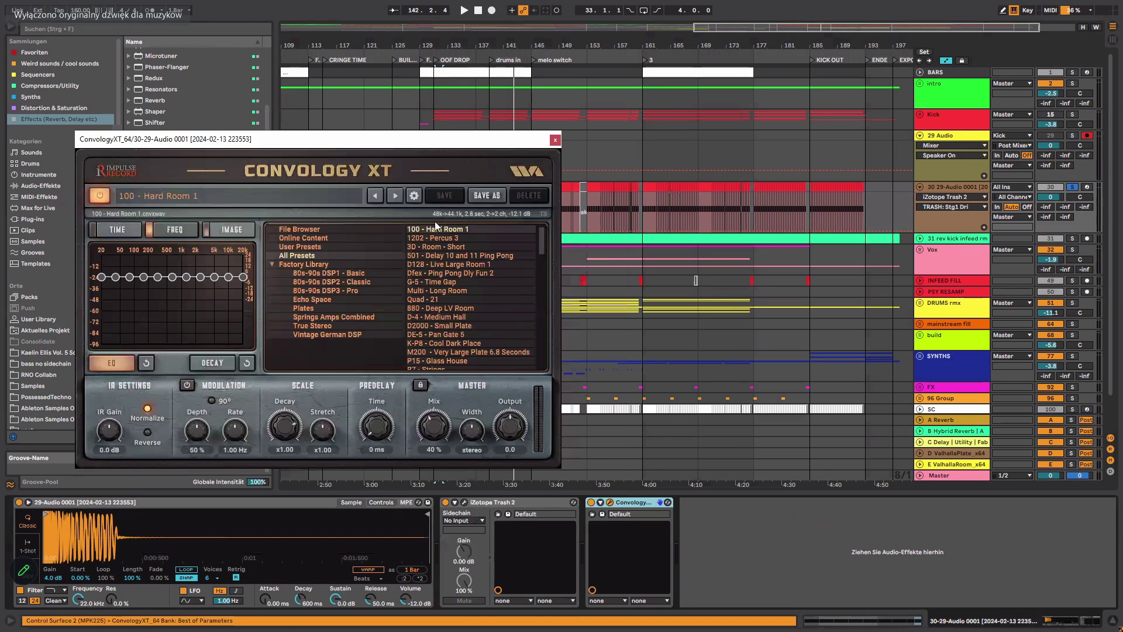
# Load Convology XT's 3D - Room - Short preset and set Decay to x0.15, Mix to 16 % and Width to 104 % while playing the kick.
pyautogui.click(442, 246)
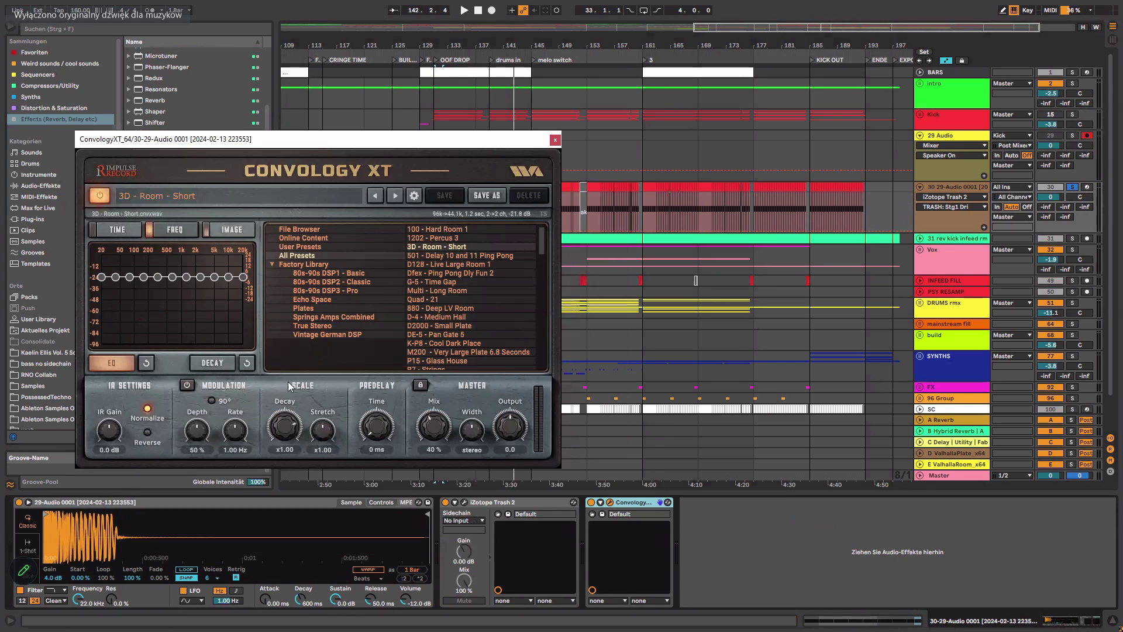
pyautogui.moveTo(285, 425); pyautogui.dragTo(283, 458)
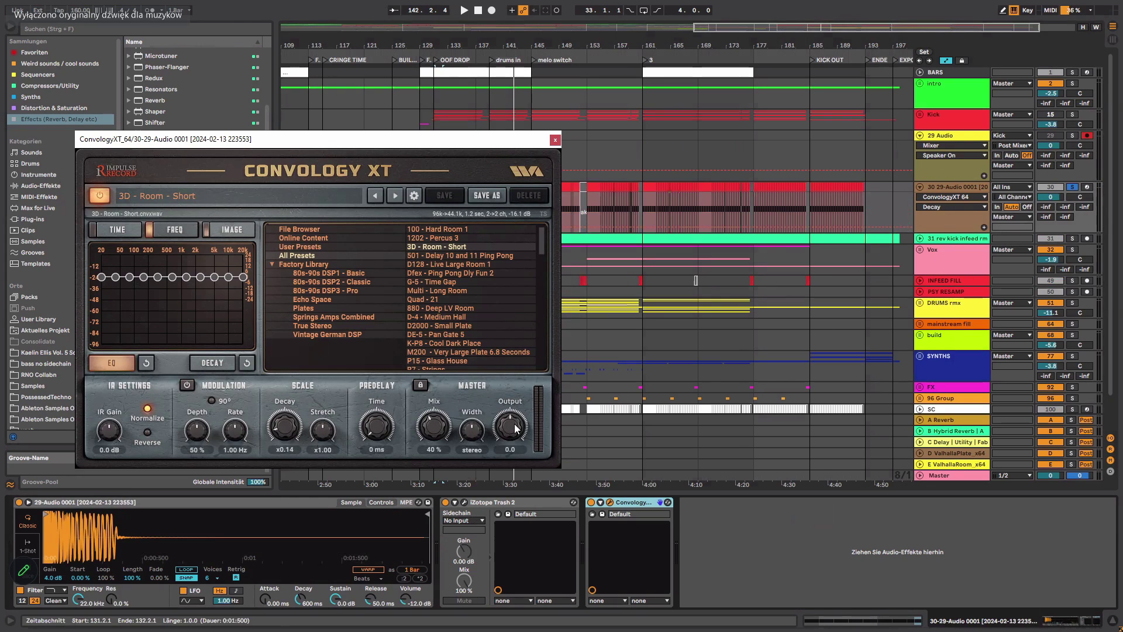
pyautogui.moveTo(493, 149); pyautogui.dragTo(594, 151)
pyautogui.moveTo(513, 132); pyautogui.dragTo(524, 153)
pyautogui.press('space')
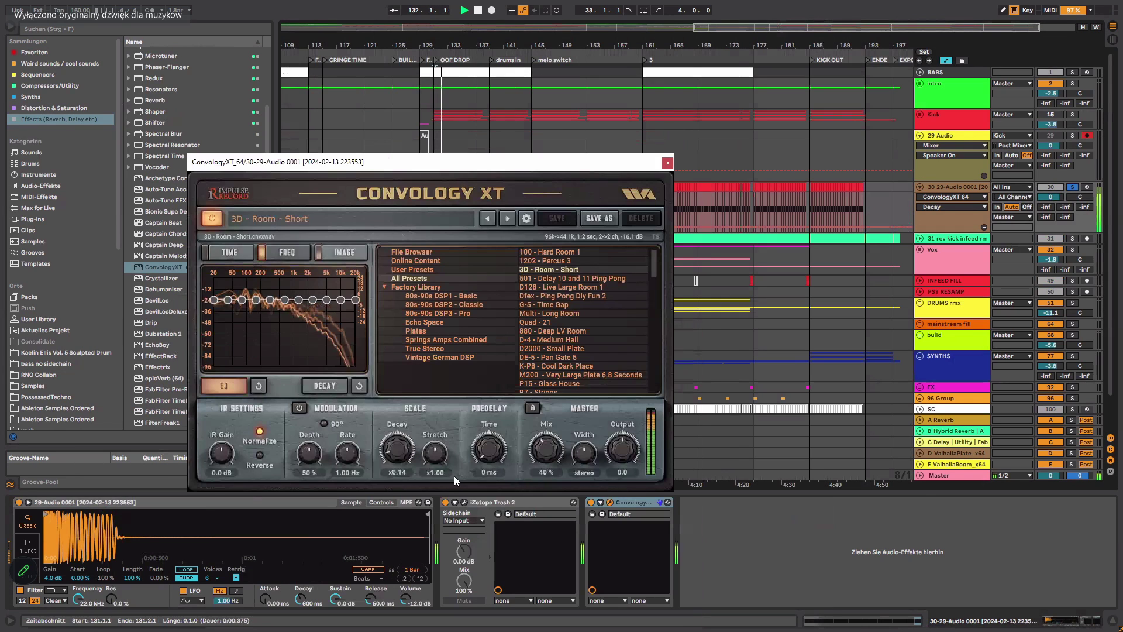
pyautogui.moveTo(393, 455); pyautogui.dragTo(393, 450)
pyautogui.moveTo(546, 449); pyautogui.dragTo(589, 476)
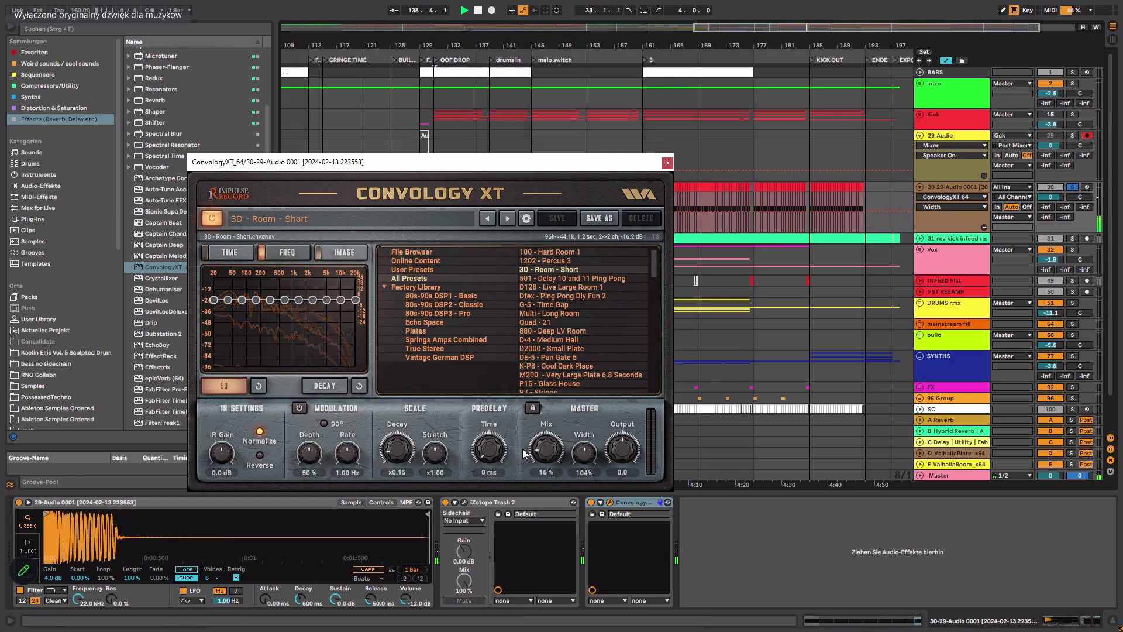
# Audition other Convology XT impulse responses such as 1202 - Percus 3 and Quad - 21, ending on 880 - Deep LV Room, and stop playback.
pyautogui.click(551, 253)
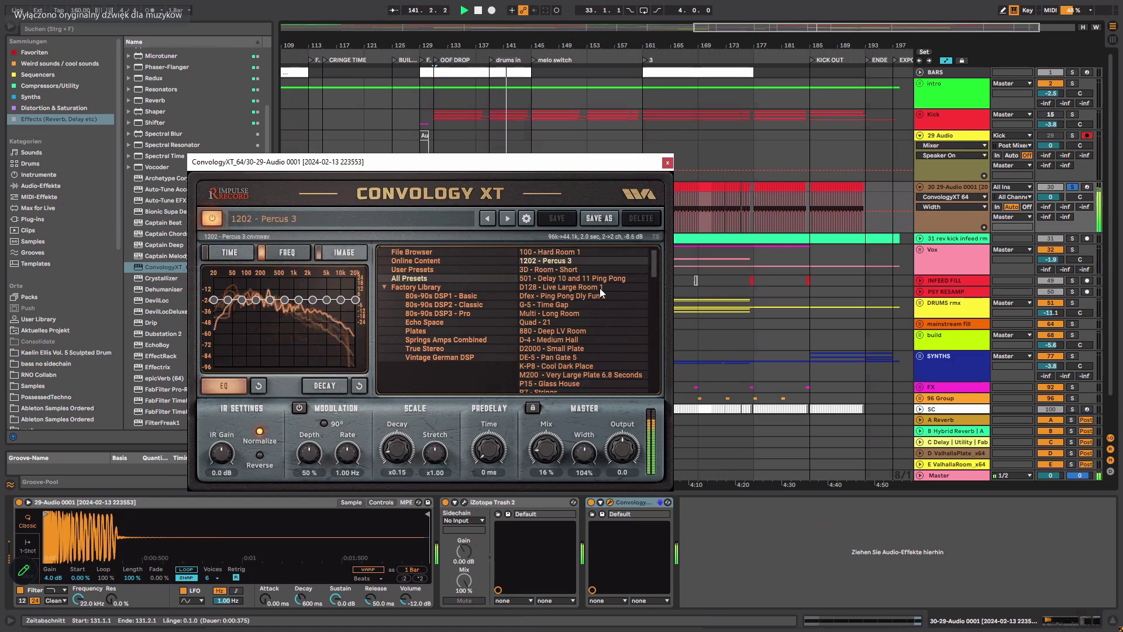
pyautogui.click(582, 278)
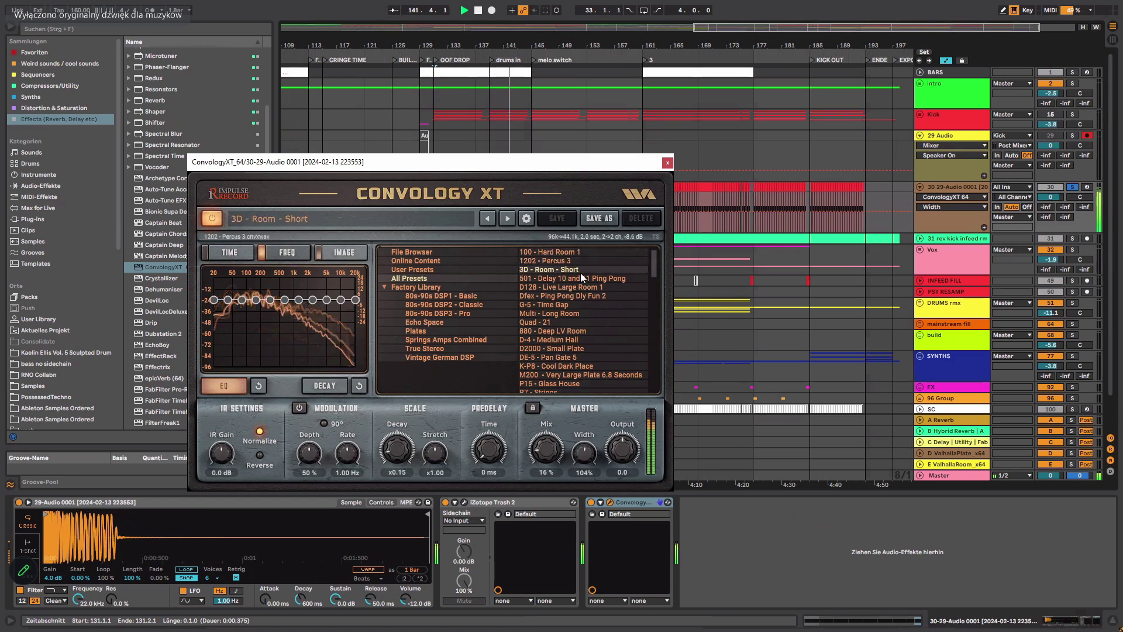
pyautogui.click(551, 287)
pyautogui.click(556, 314)
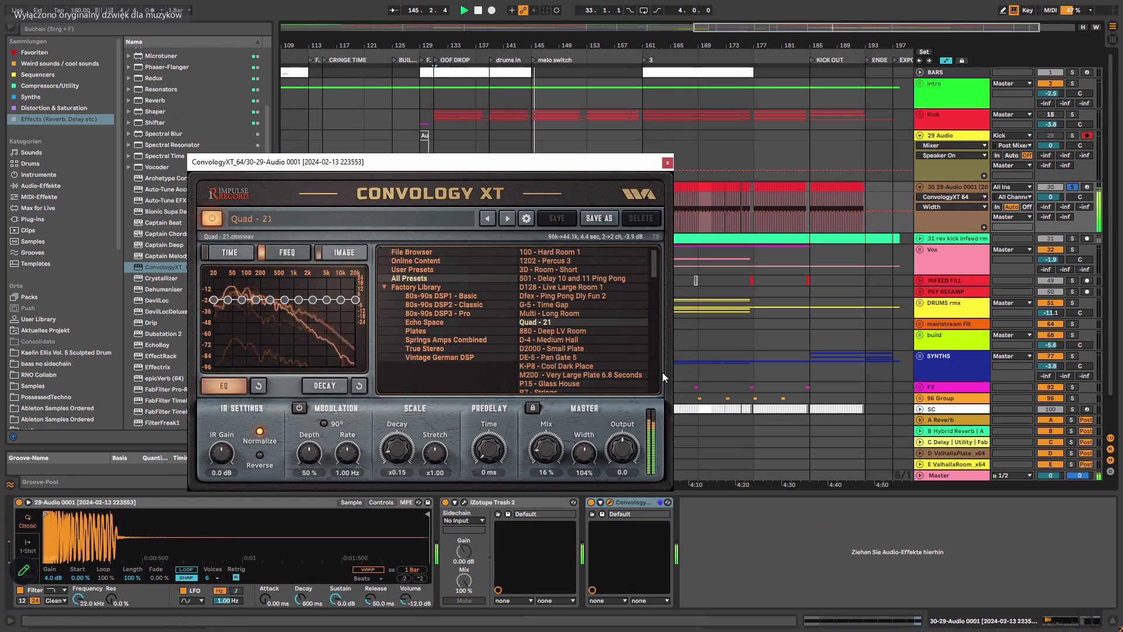
pyautogui.click(558, 329)
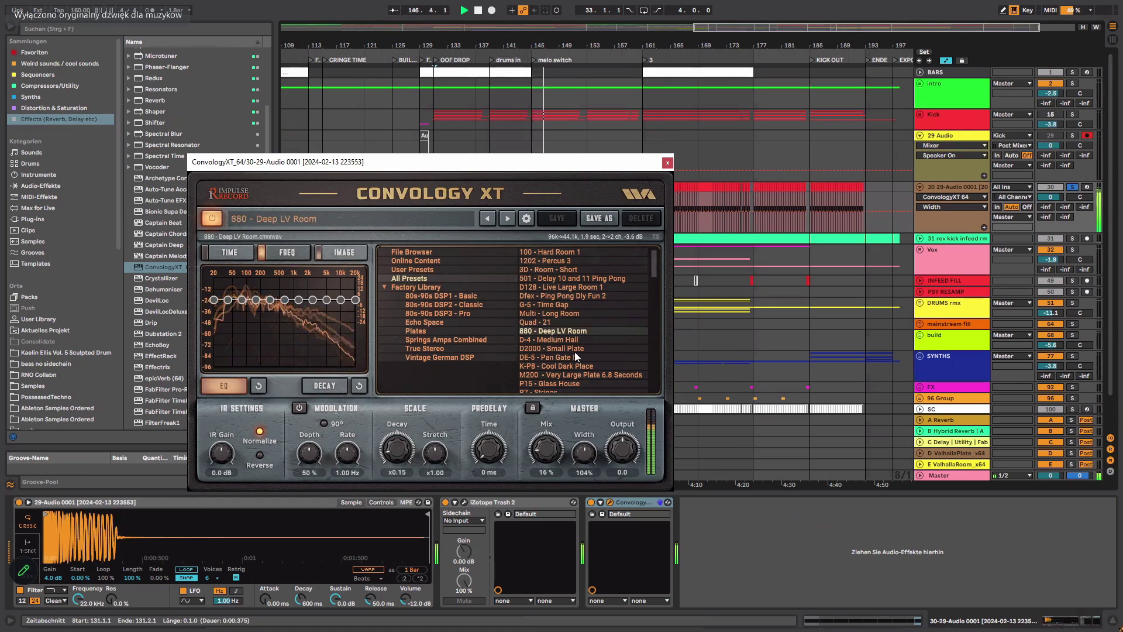
pyautogui.press('space')
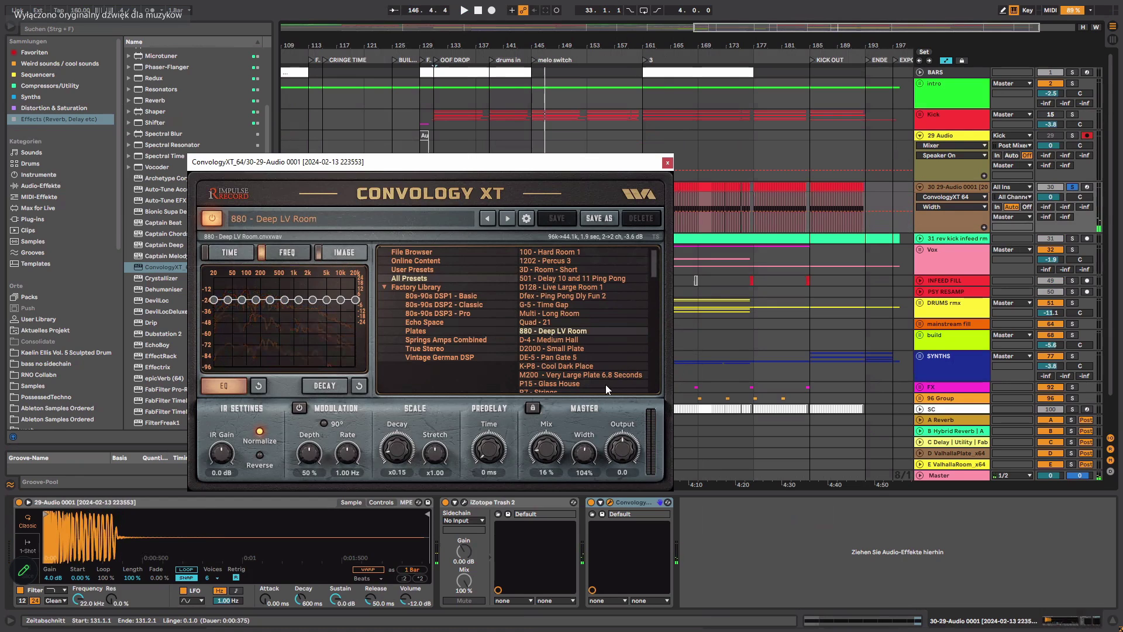
# Deactivate both Convology XT and iZotope Trash 2 on track 30 and close the plugin window.
pyautogui.click(592, 502)
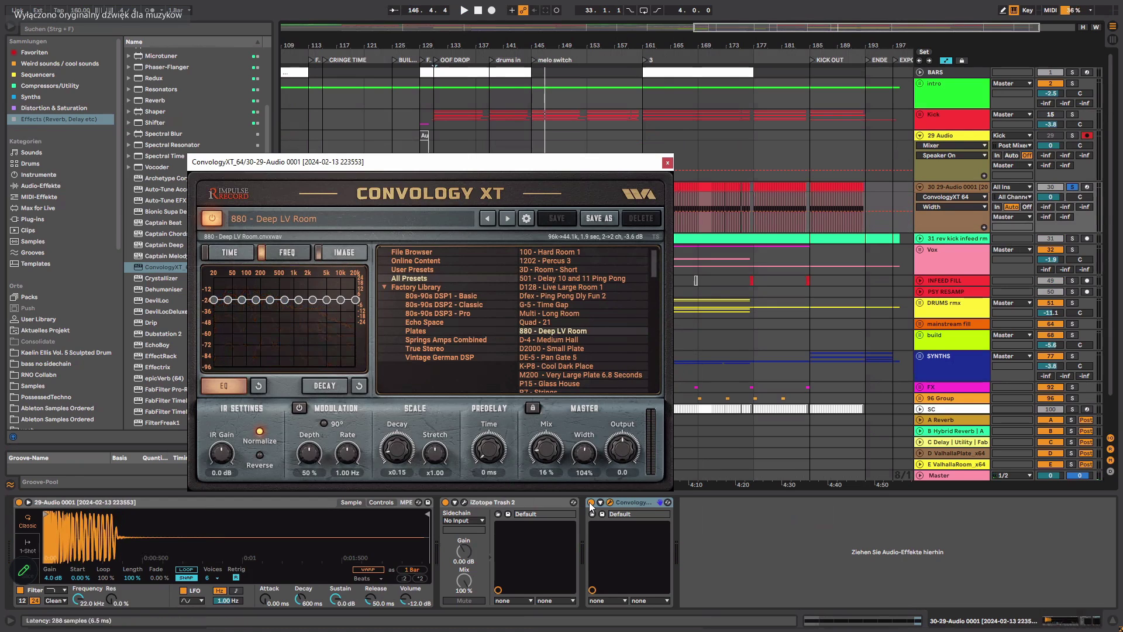
pyautogui.click(445, 501)
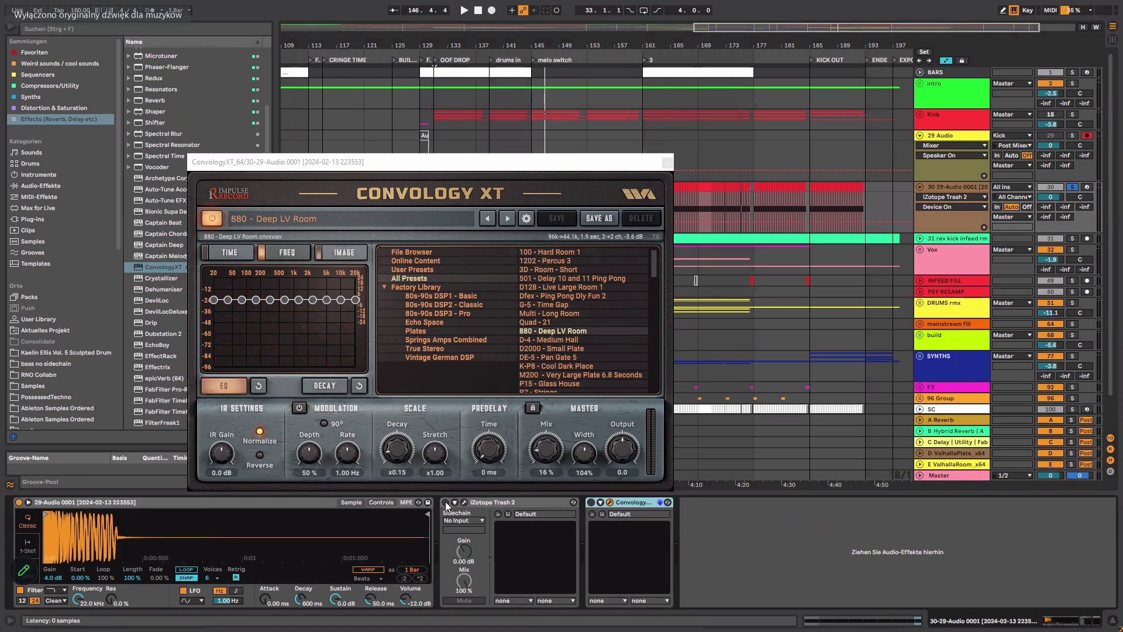
pyautogui.click(667, 163)
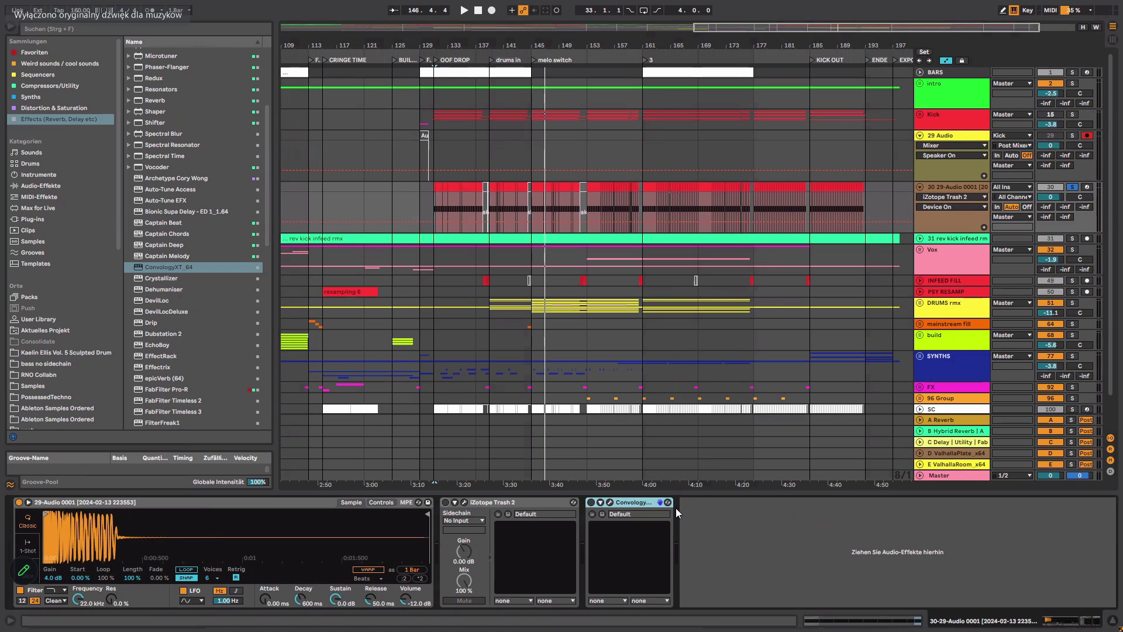
# Reactivate Convology XT to set its Decay to x0.14, and switch the device off again.
pyautogui.click(591, 502)
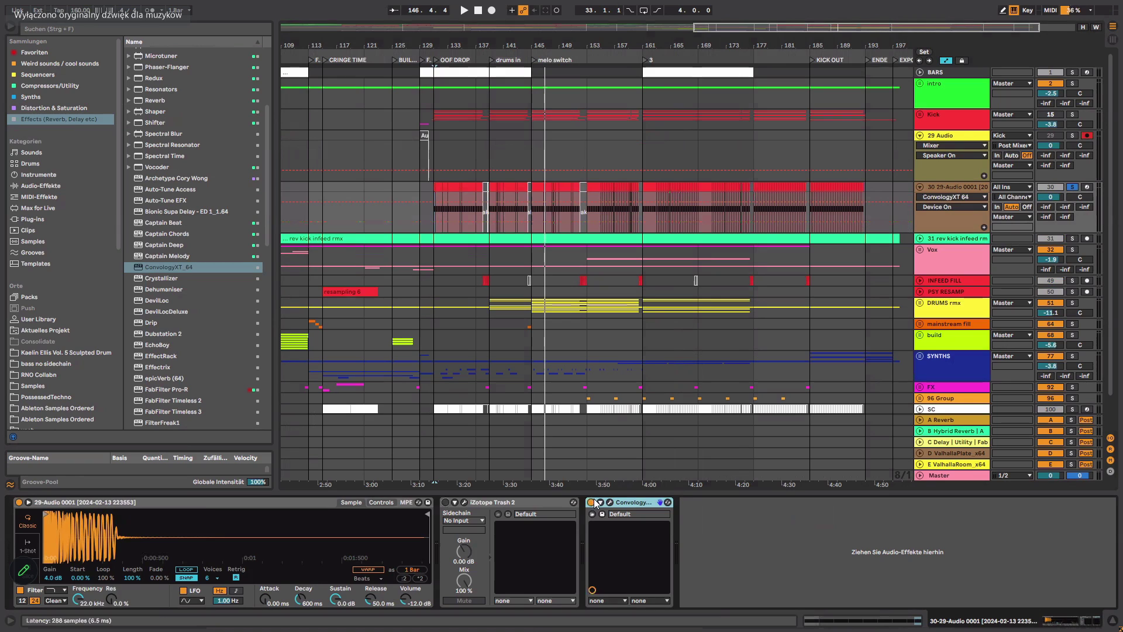
pyautogui.click(610, 502)
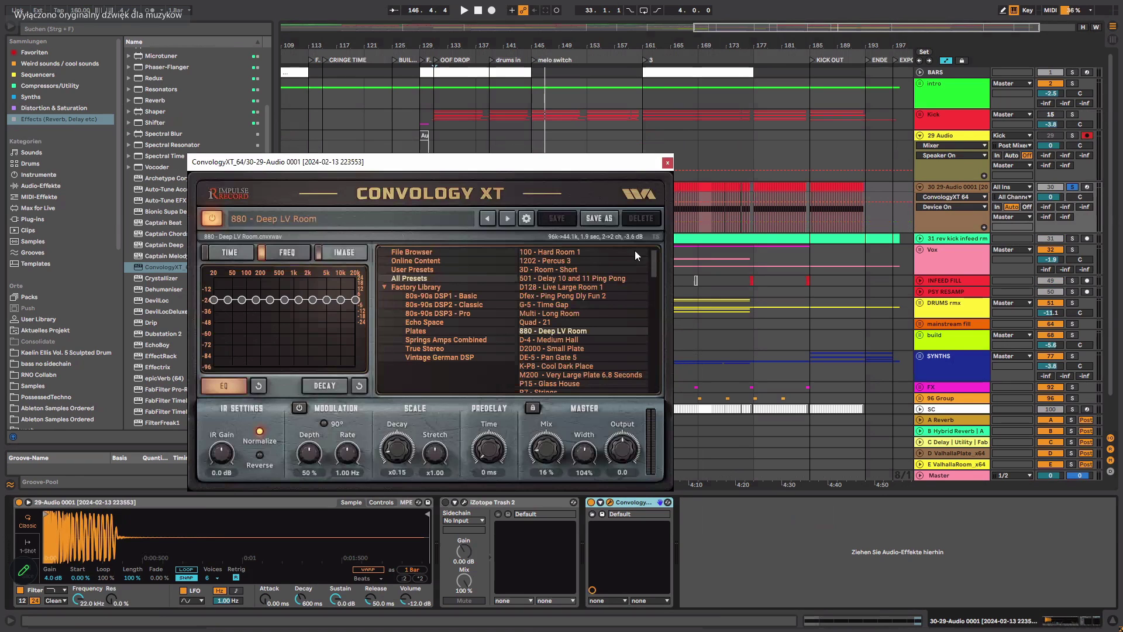
pyautogui.click(402, 454)
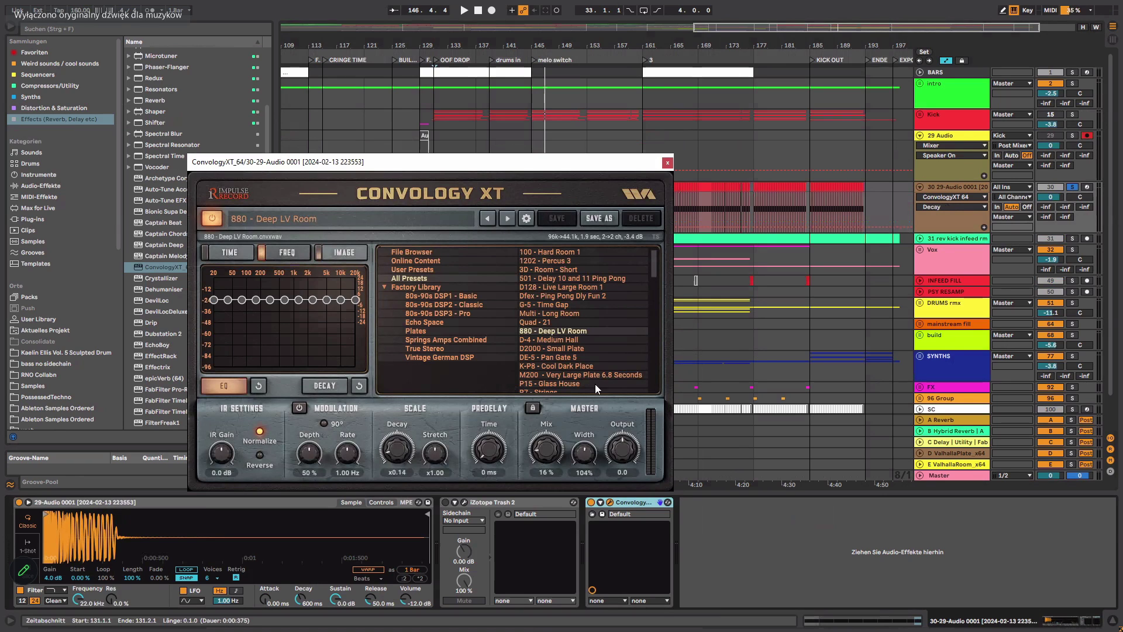
pyautogui.click(667, 163)
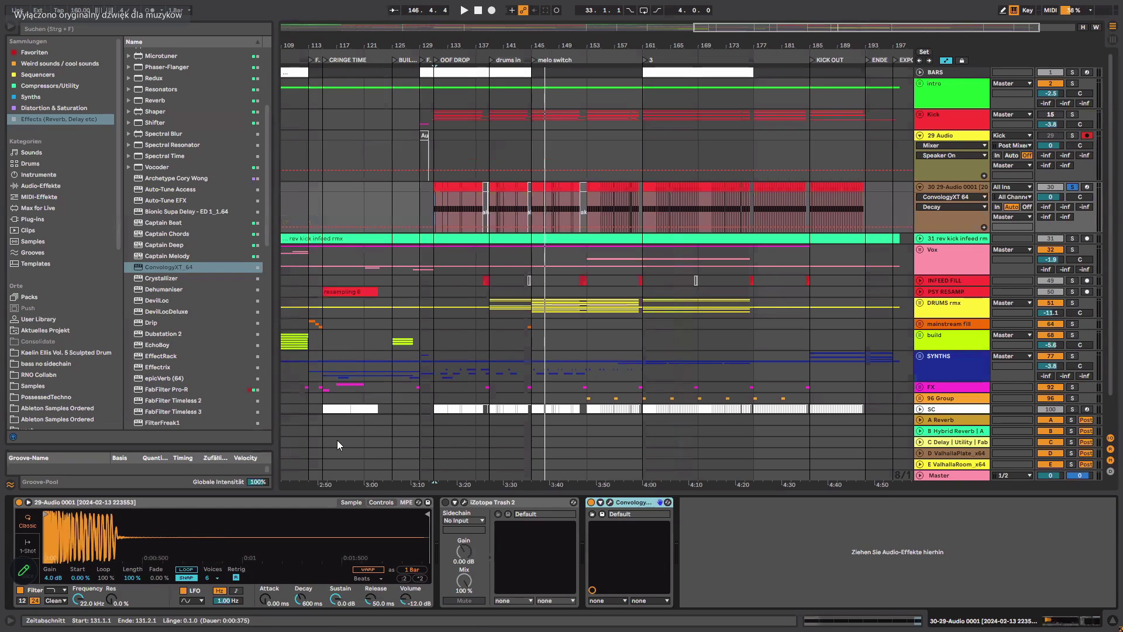
pyautogui.moveTo(88, 523); pyautogui.dragTo(104, 549)
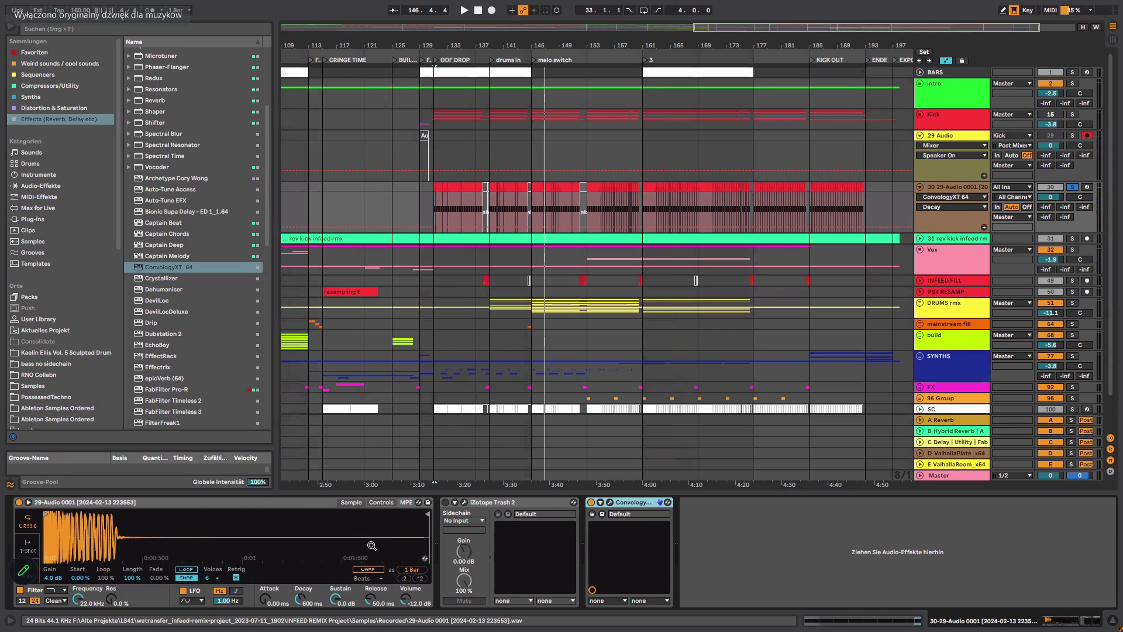
pyautogui.click(590, 502)
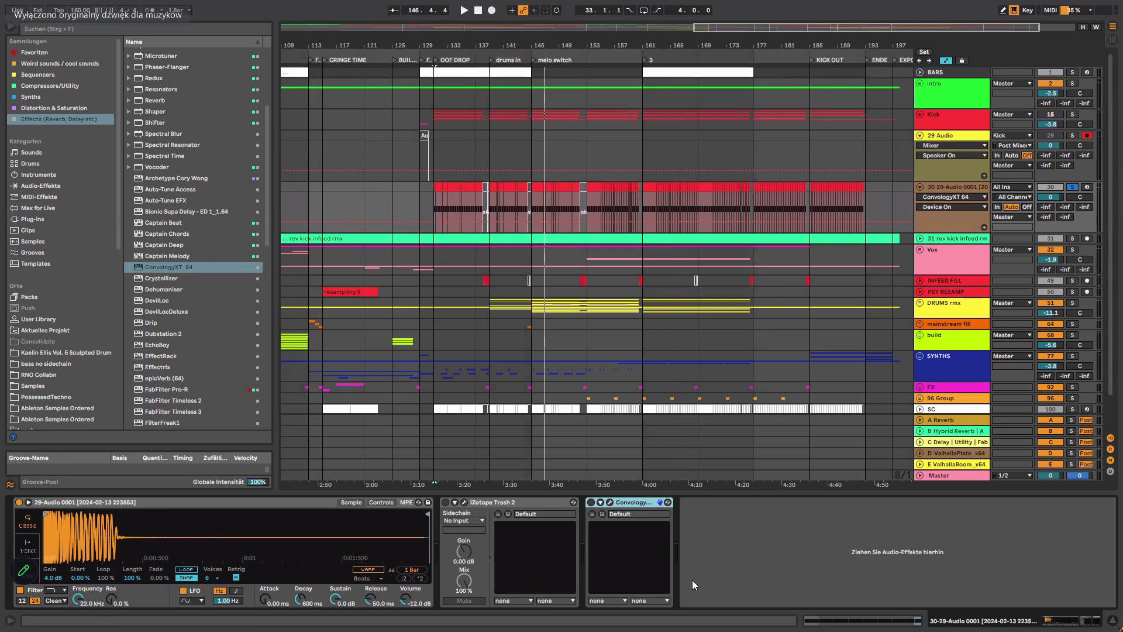
# Check Simpler's envelope and LFO controls and return to its sample view.
pyautogui.click(378, 502)
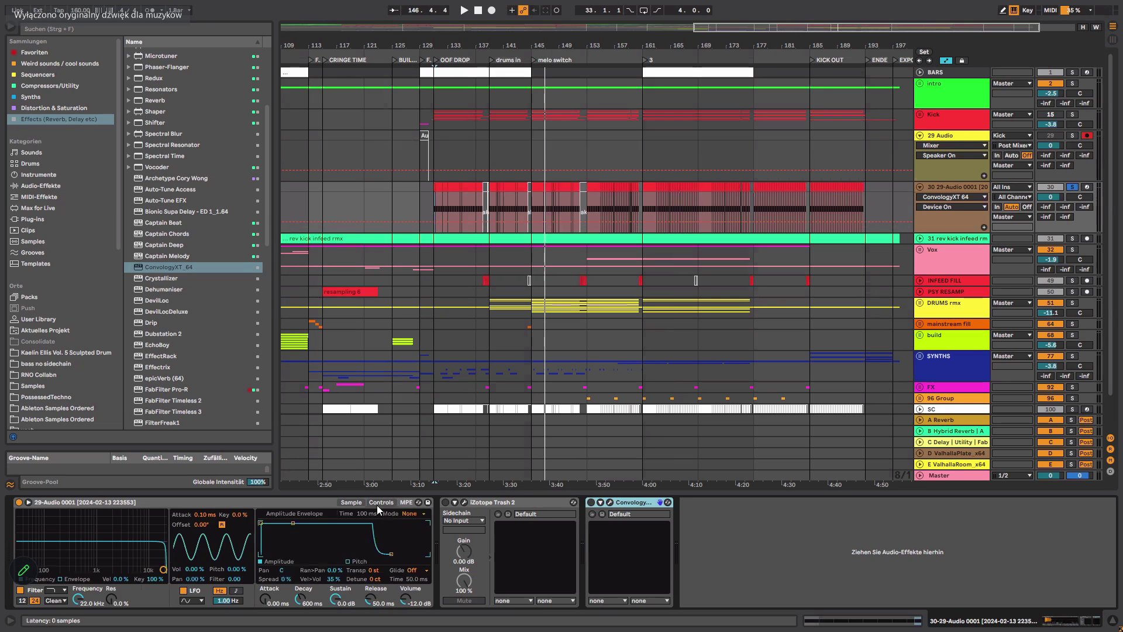
pyautogui.click(351, 503)
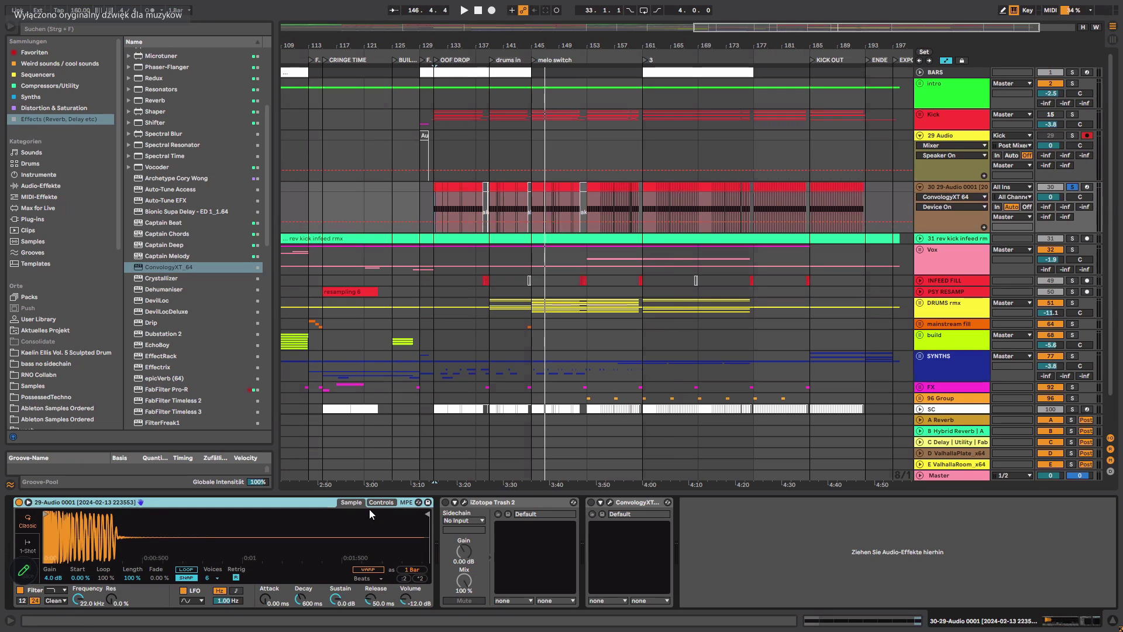
pyautogui.scroll(-3, 185, 152)
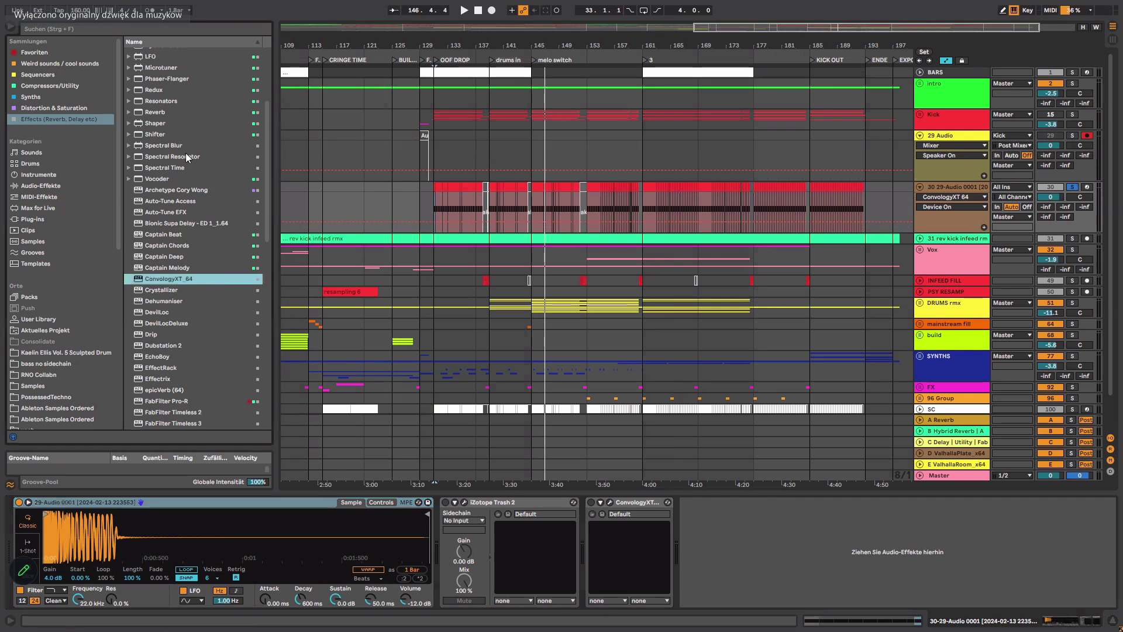